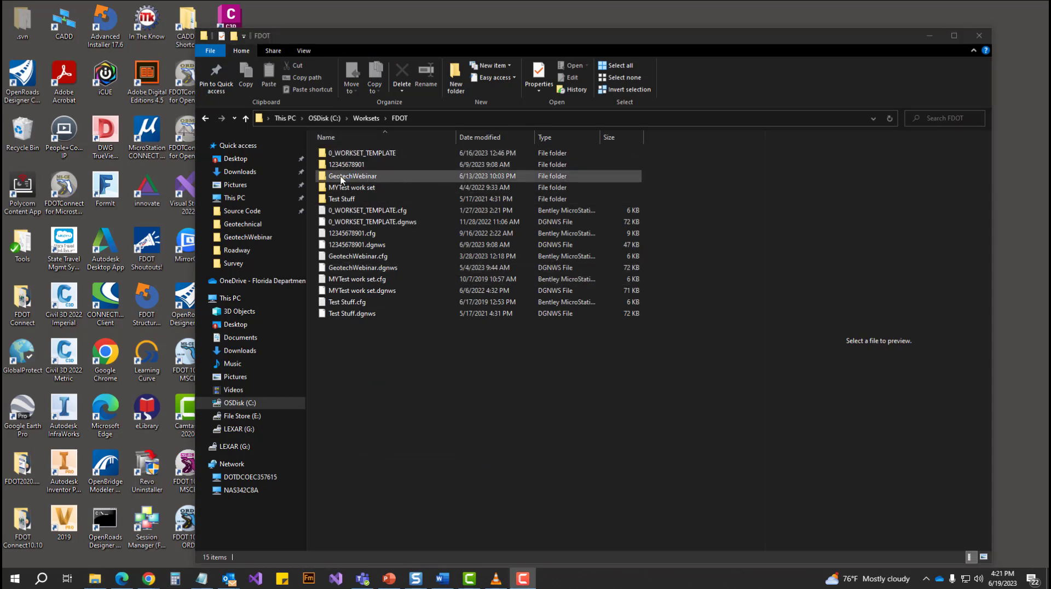
# Step: Open GeotechDataSheetTemplate.xlsx from the GeotechWebinar workset's Geotechnical folder in Excel and maximize its window
pyautogui.doubleClick(386, 175)
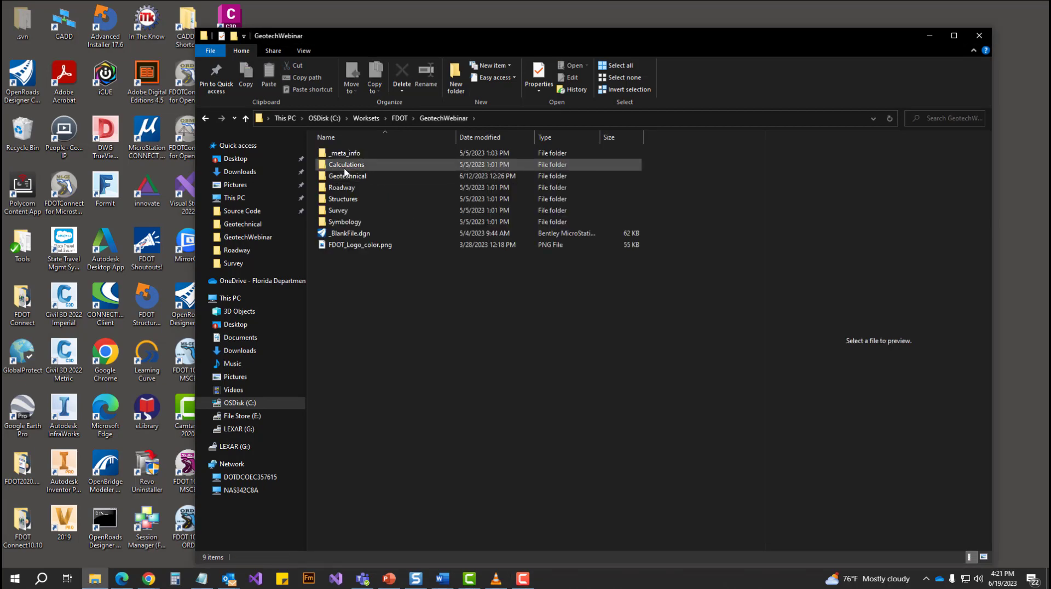
pyautogui.click(365, 176)
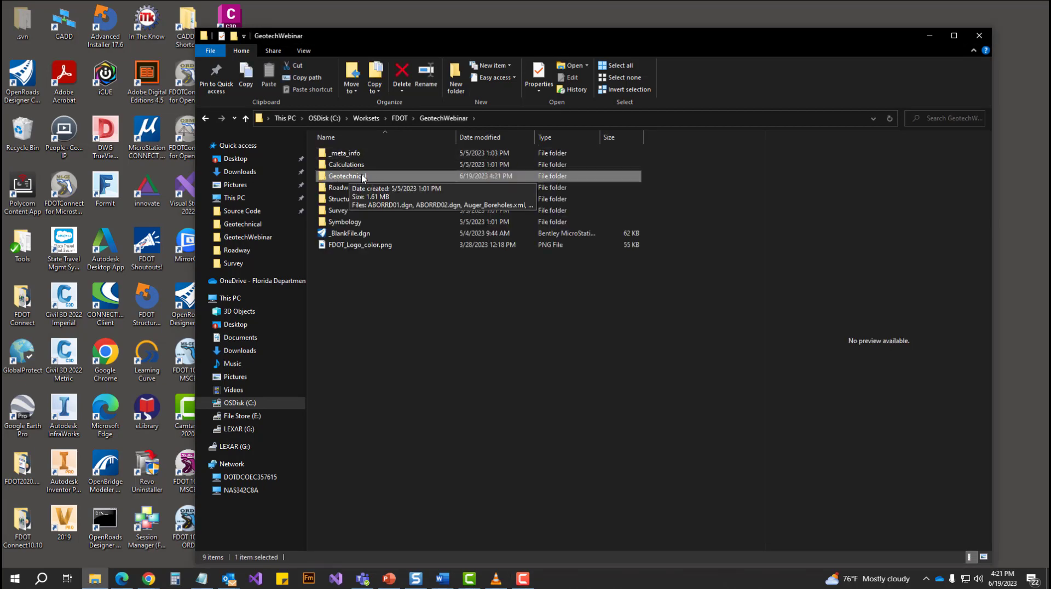
pyautogui.doubleClick(362, 176)
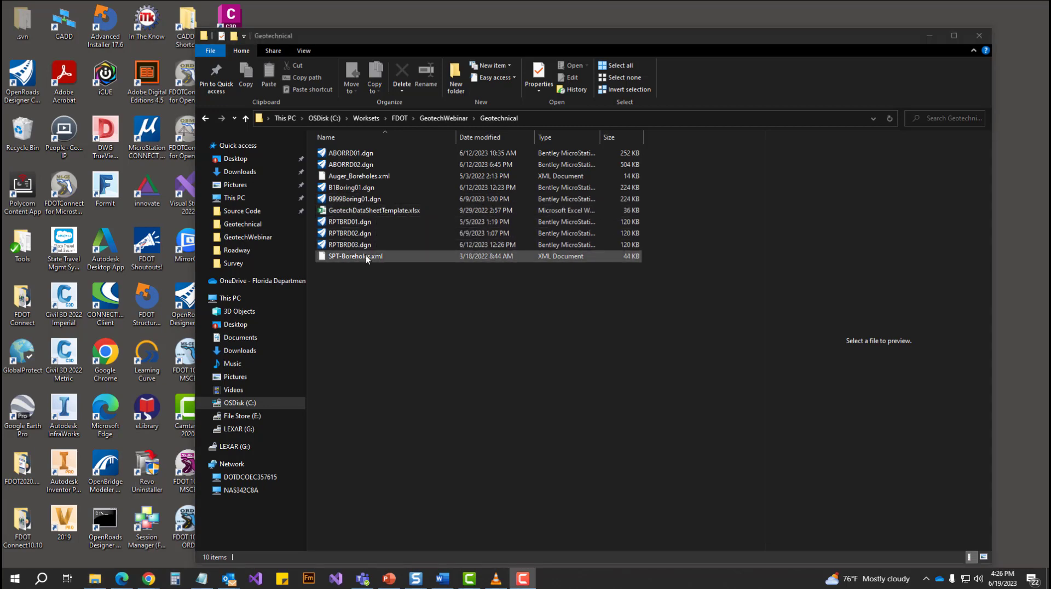
pyautogui.click(405, 214)
pyautogui.doubleClick(405, 213)
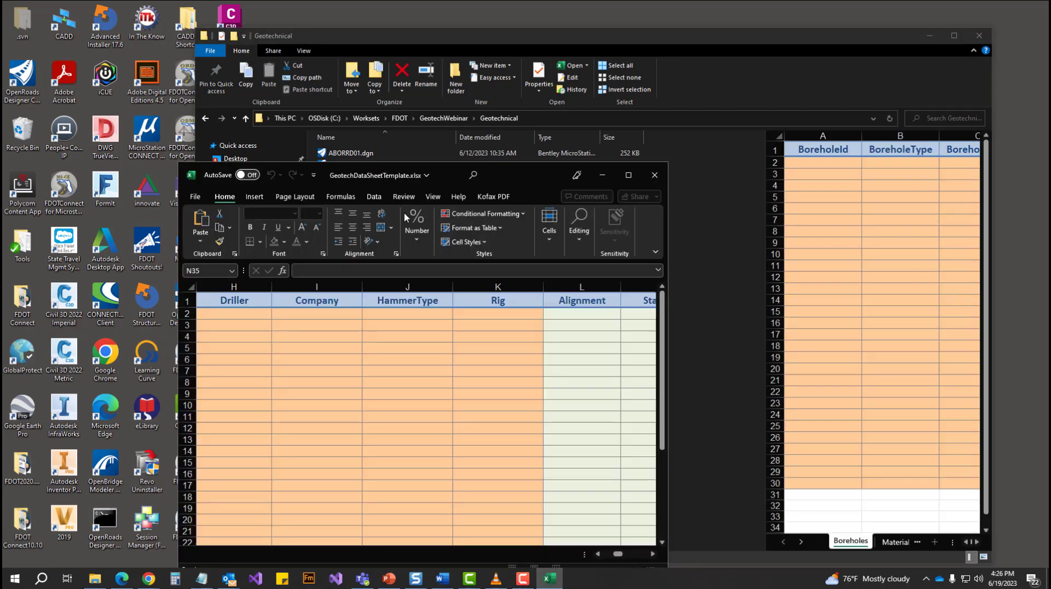
pyautogui.click(626, 176)
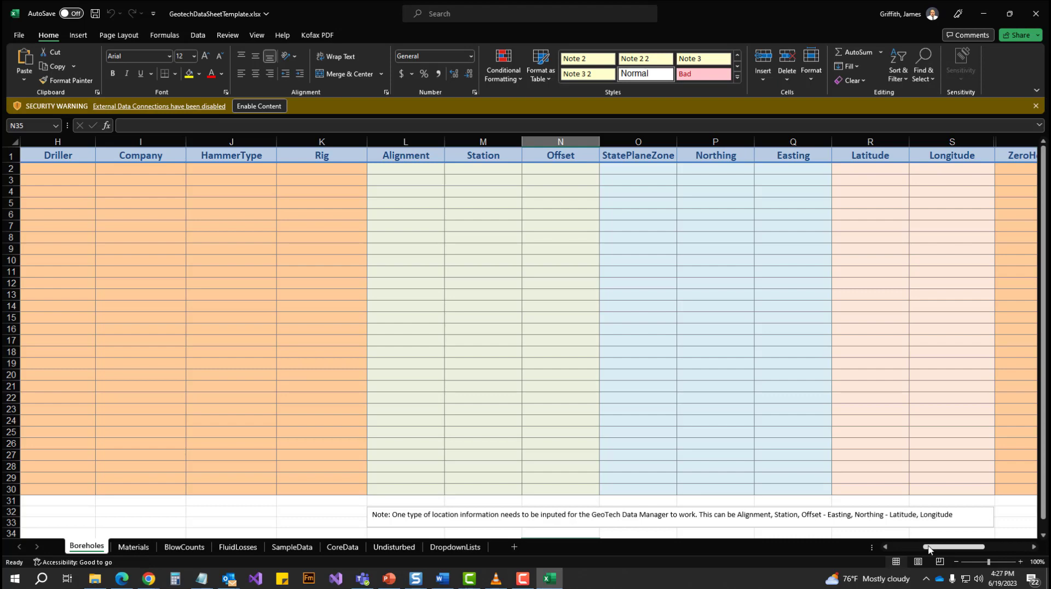
# Step: Review the columns of the Boreholes, Materials, BlowCounts, FluidLosses, SampleData, CoreData and Undisturbed sheets
pyautogui.moveTo(936, 547)
pyautogui.mouseDown()
pyautogui.moveTo(899, 550)
pyautogui.moveTo(957, 549)
pyautogui.moveTo(944, 549)
pyautogui.mouseUp()
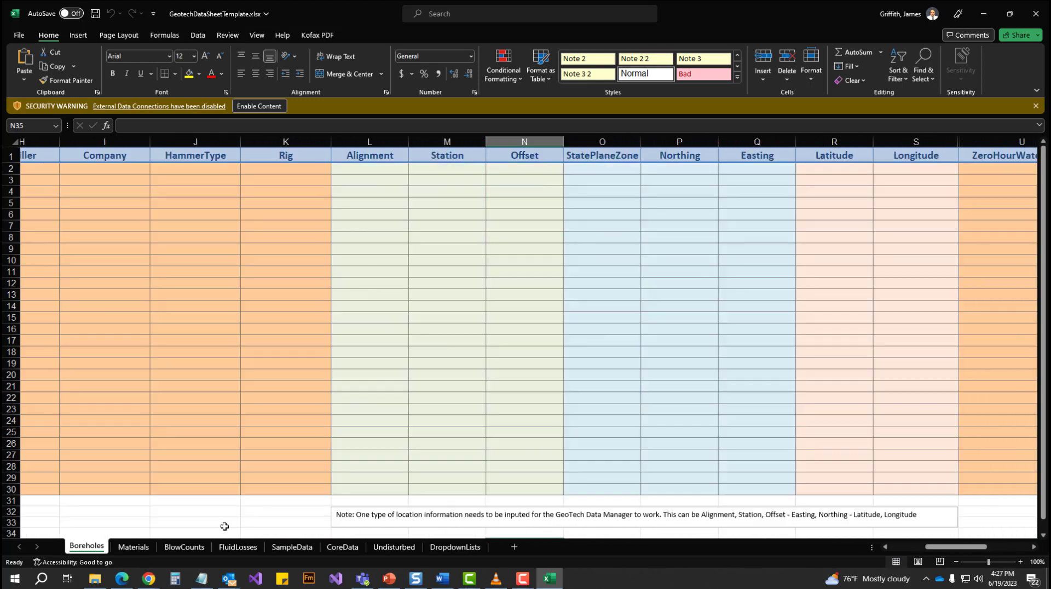
pyautogui.click(134, 547)
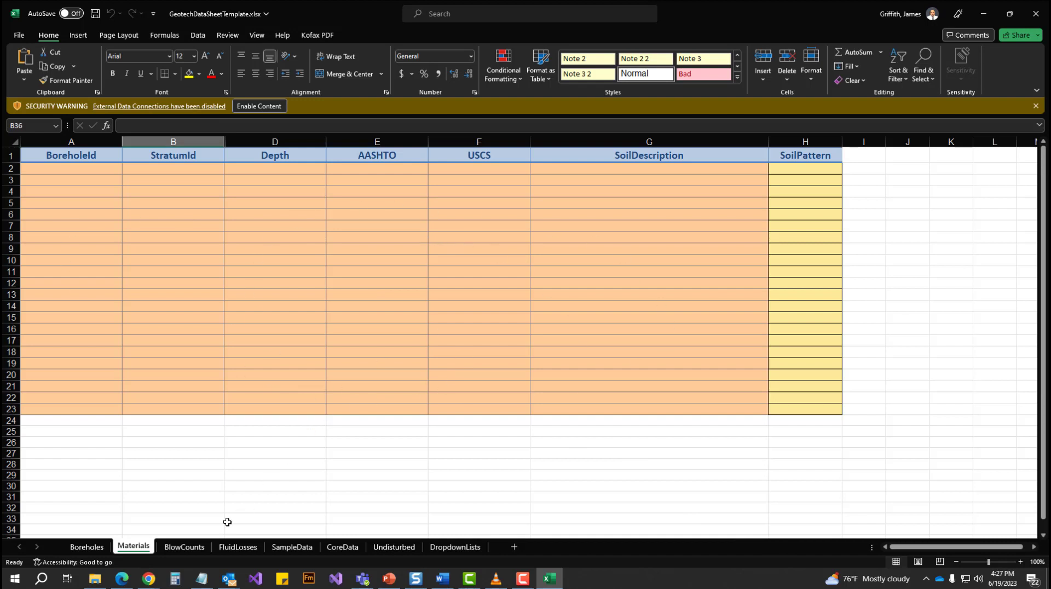
pyautogui.click(198, 546)
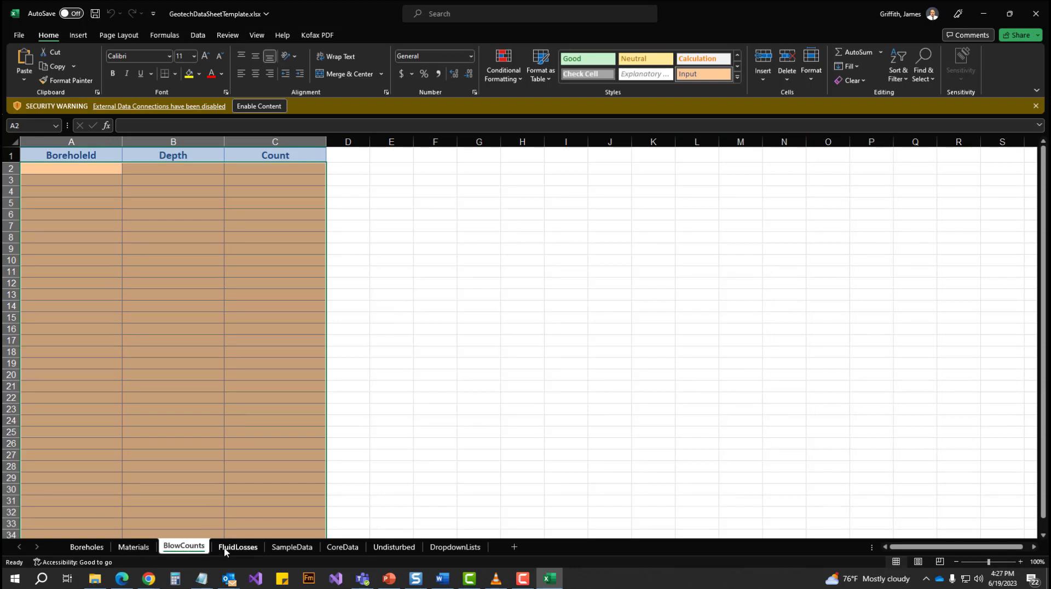
pyautogui.click(242, 547)
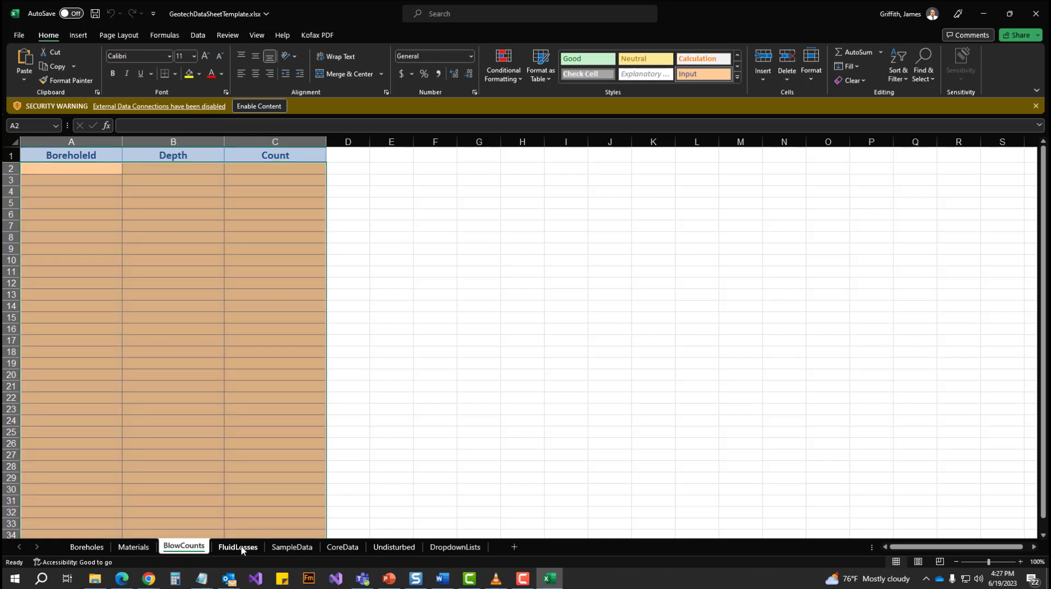
pyautogui.click(288, 547)
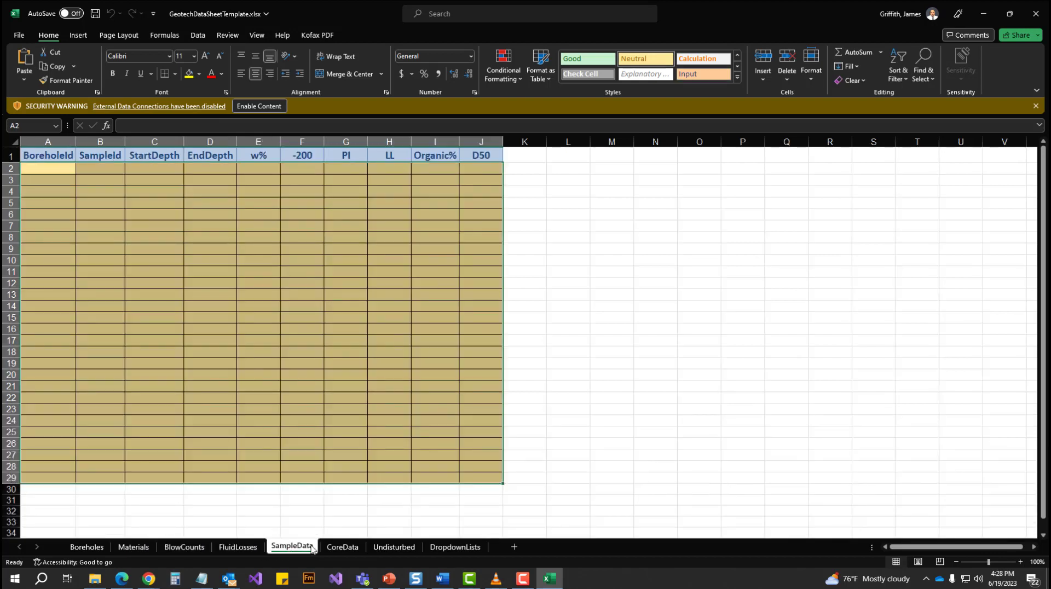
pyautogui.click(348, 549)
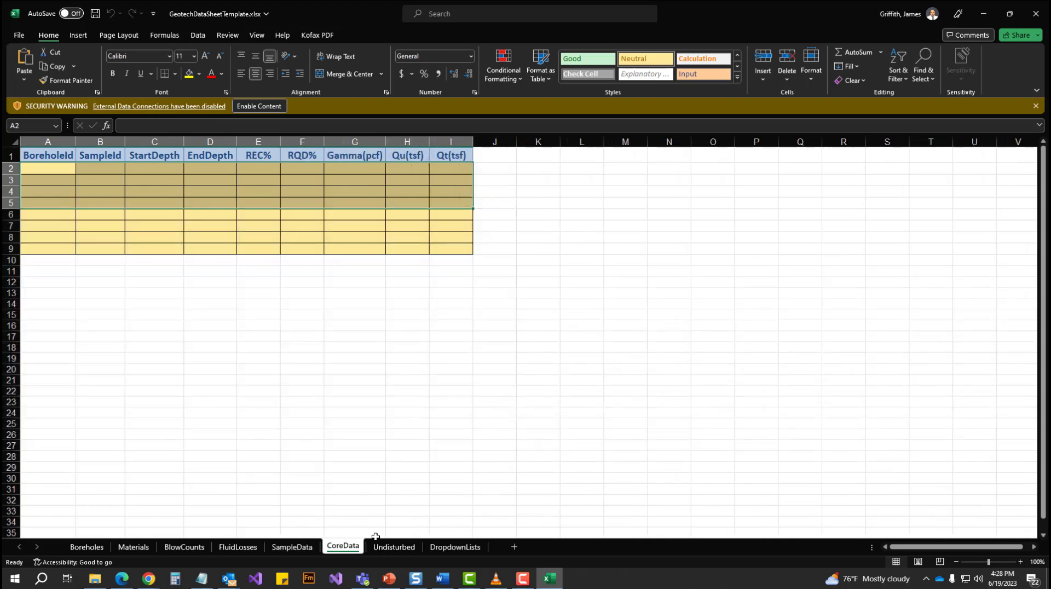
pyautogui.click(402, 547)
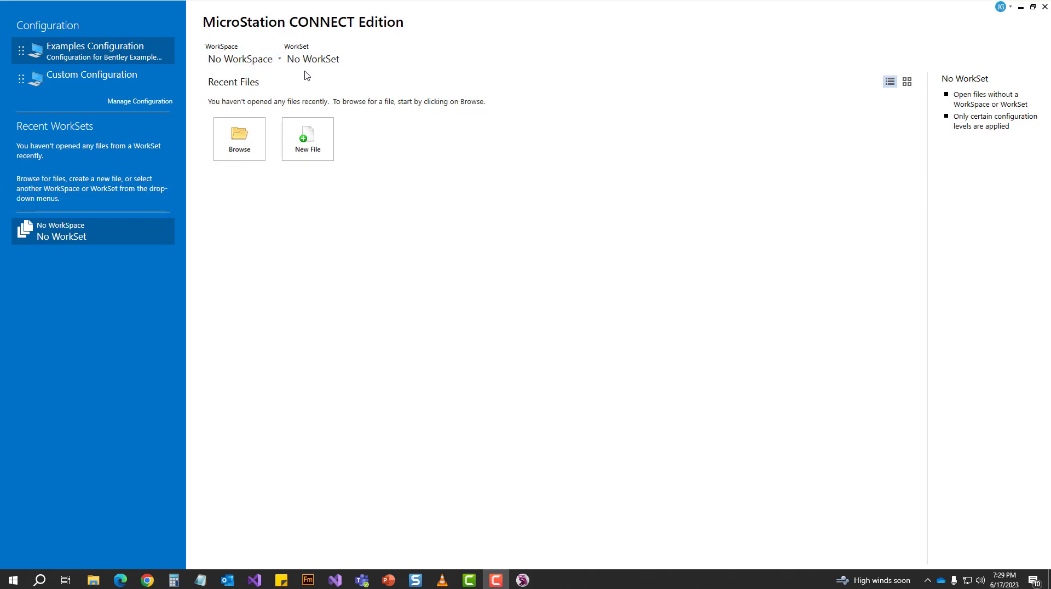
# Step: In MicroStation CONNECT Edition, select the FDOT WorkSpace and the GeotechWebinar WorkSet
pyautogui.click(280, 60)
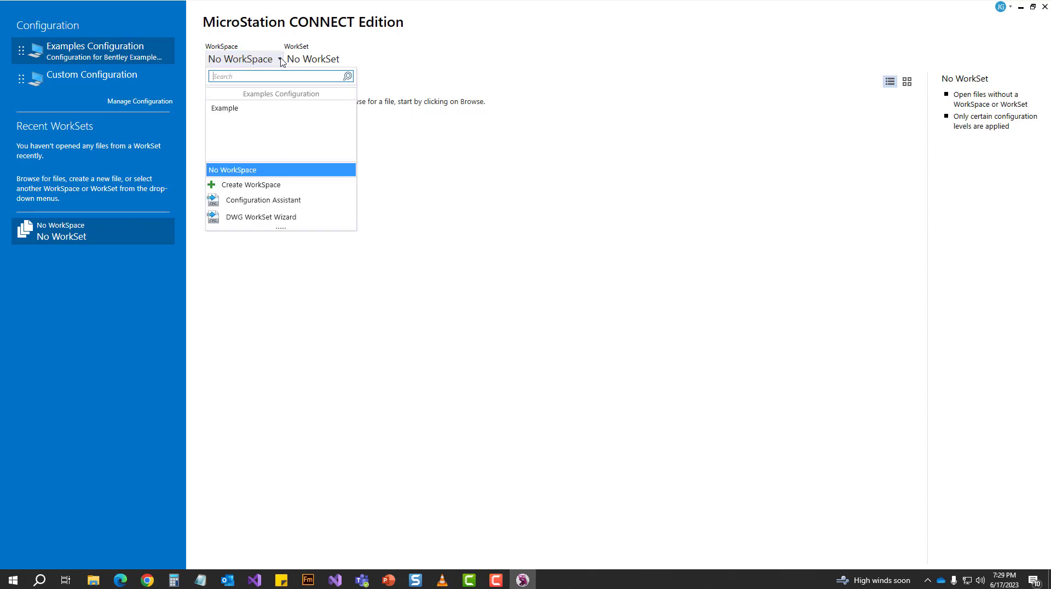
pyautogui.click(281, 61)
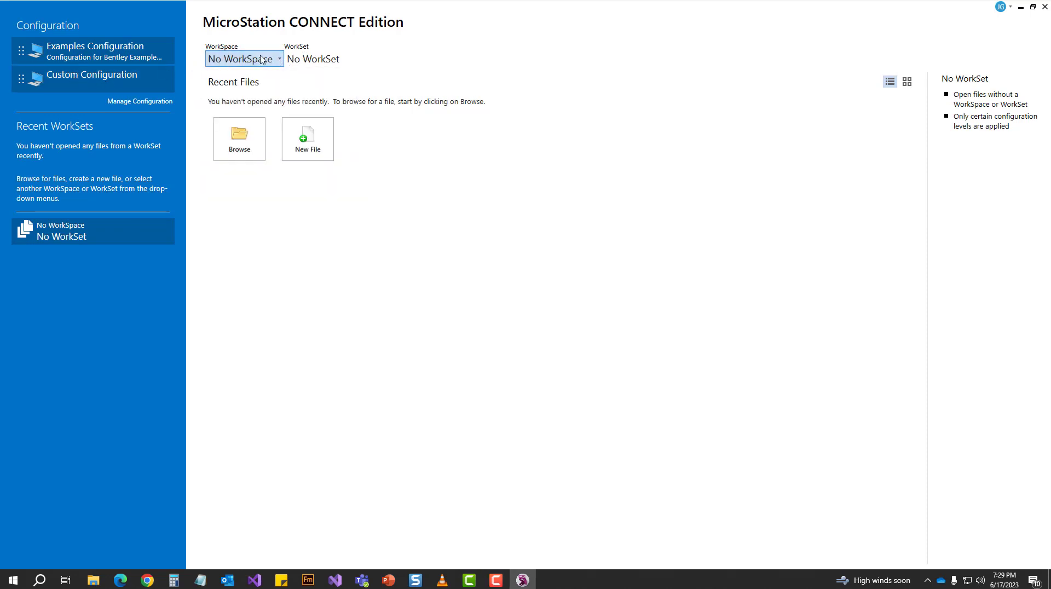
pyautogui.click(277, 61)
pyautogui.click(239, 108)
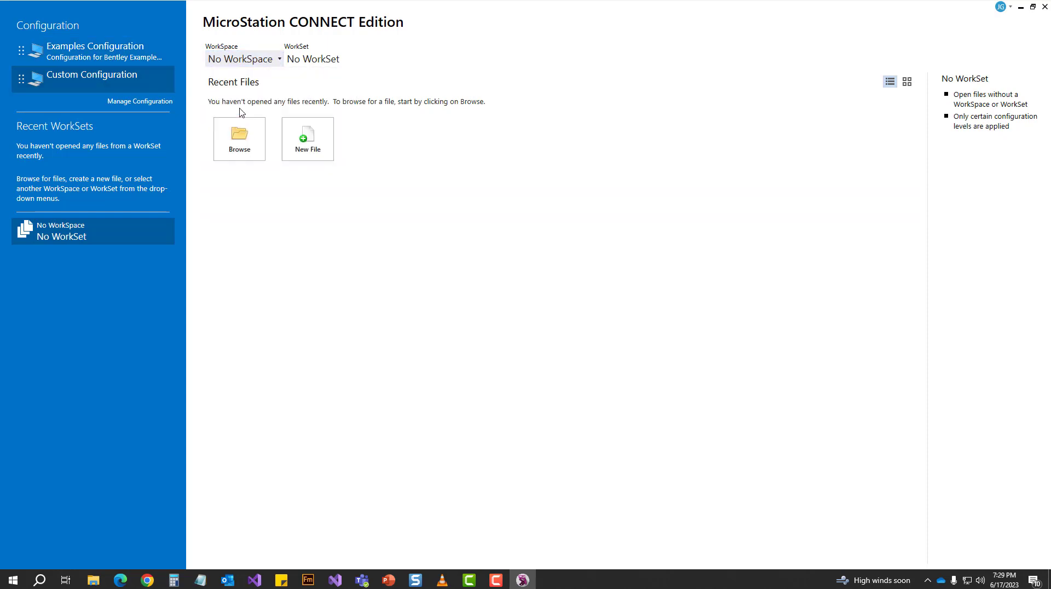
pyautogui.click(319, 63)
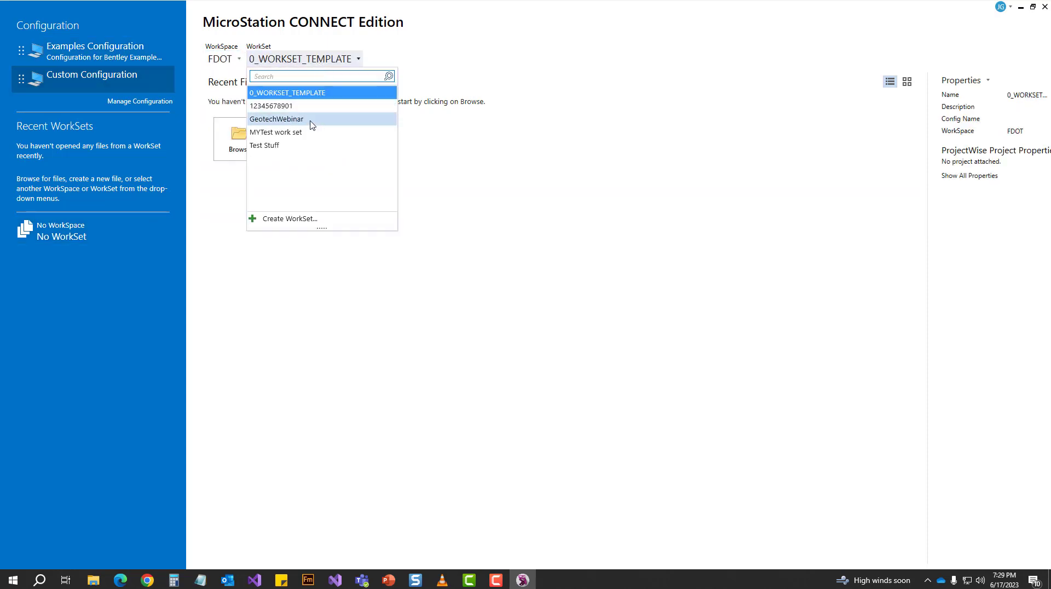
pyautogui.click(312, 120)
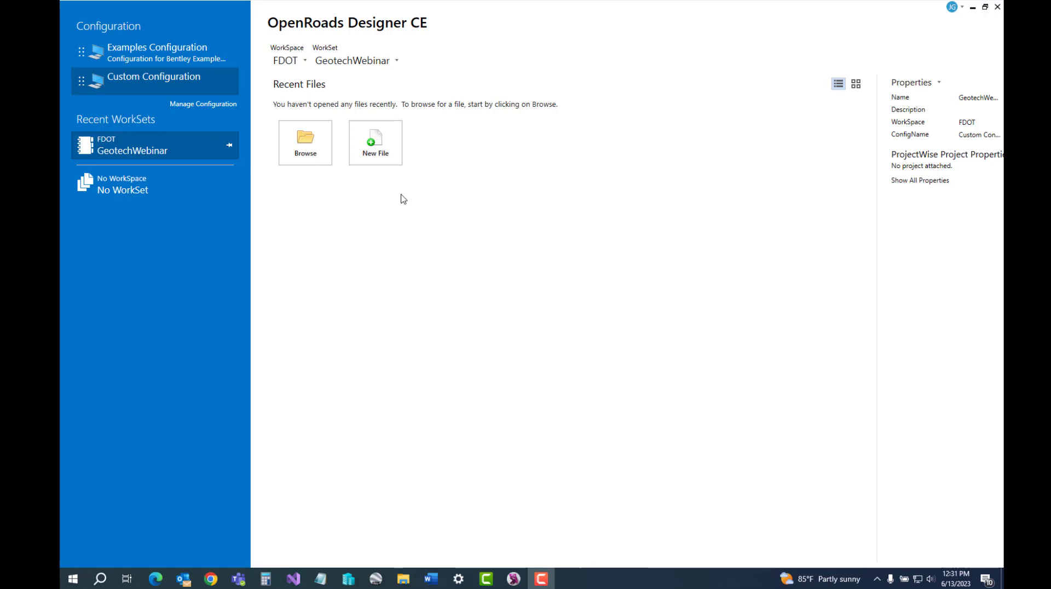
# Step: In OpenRoads Designer, open _BlankFile.dgn from the GeotechWebinar workset folder
pyautogui.click(315, 140)
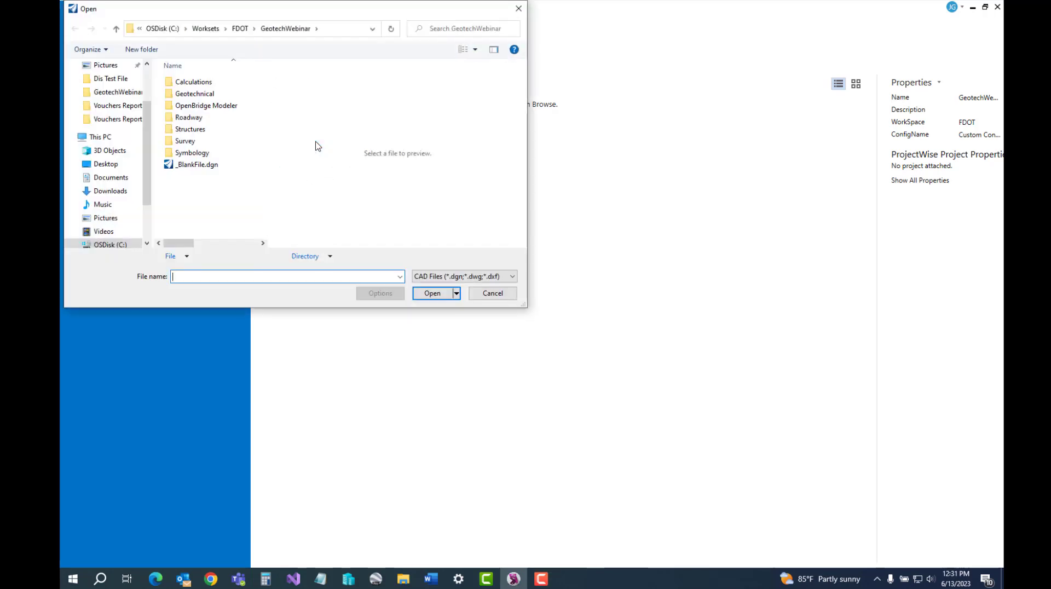
pyautogui.click(214, 167)
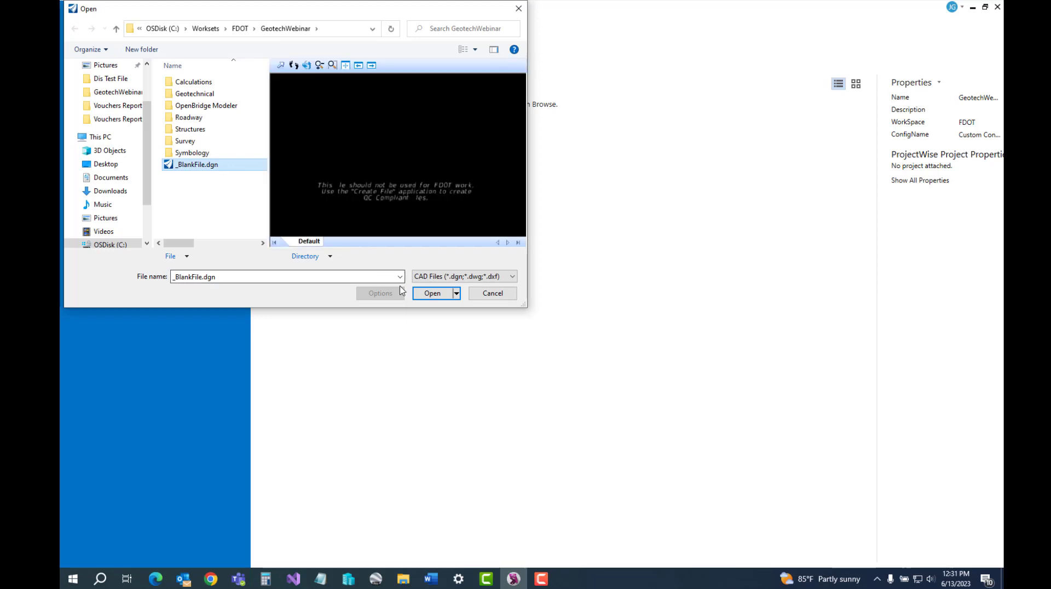
pyautogui.click(437, 294)
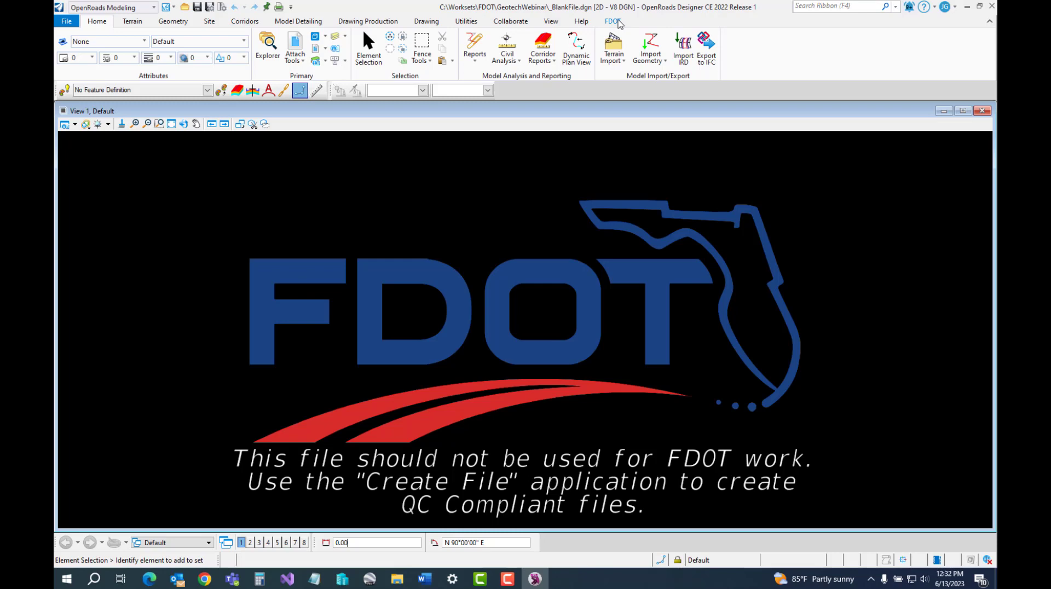
# Step: Launch the FDOT Geotech Data Manager and look over its file commands for opening, importing and saving data
pyautogui.click(615, 22)
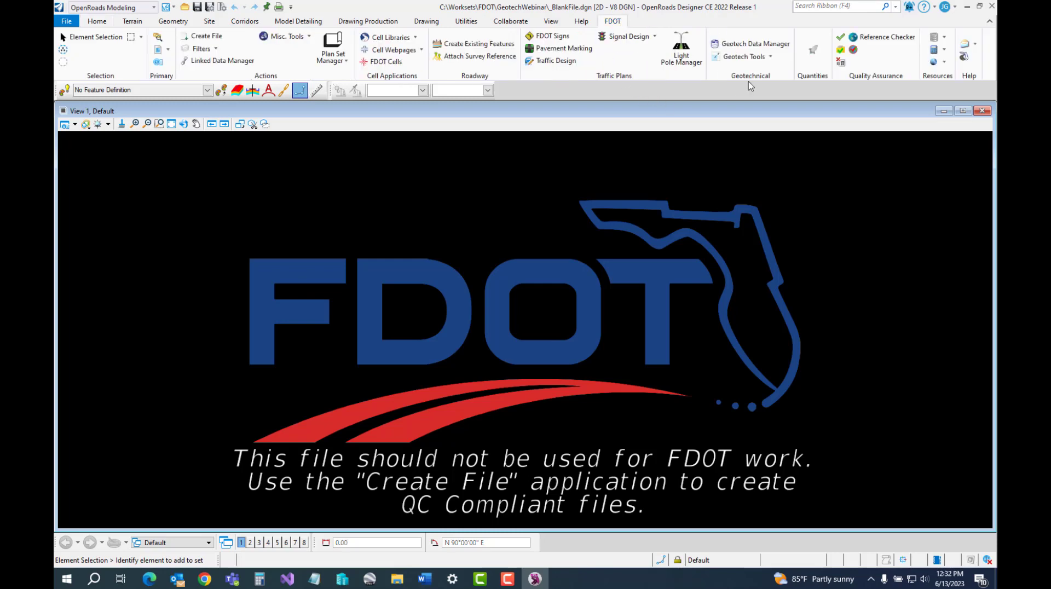
pyautogui.click(755, 49)
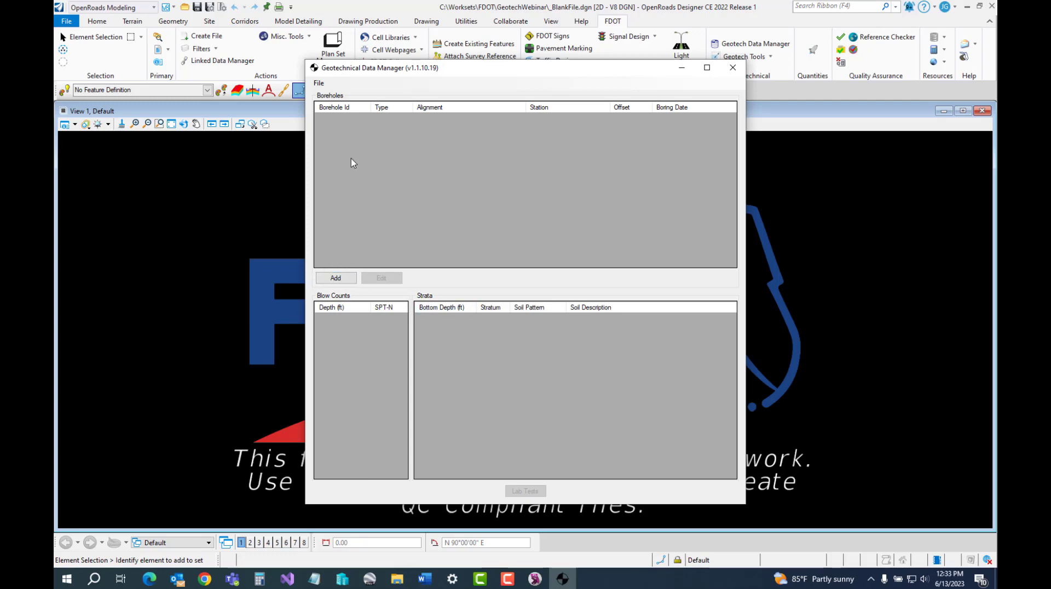
pyautogui.click(319, 83)
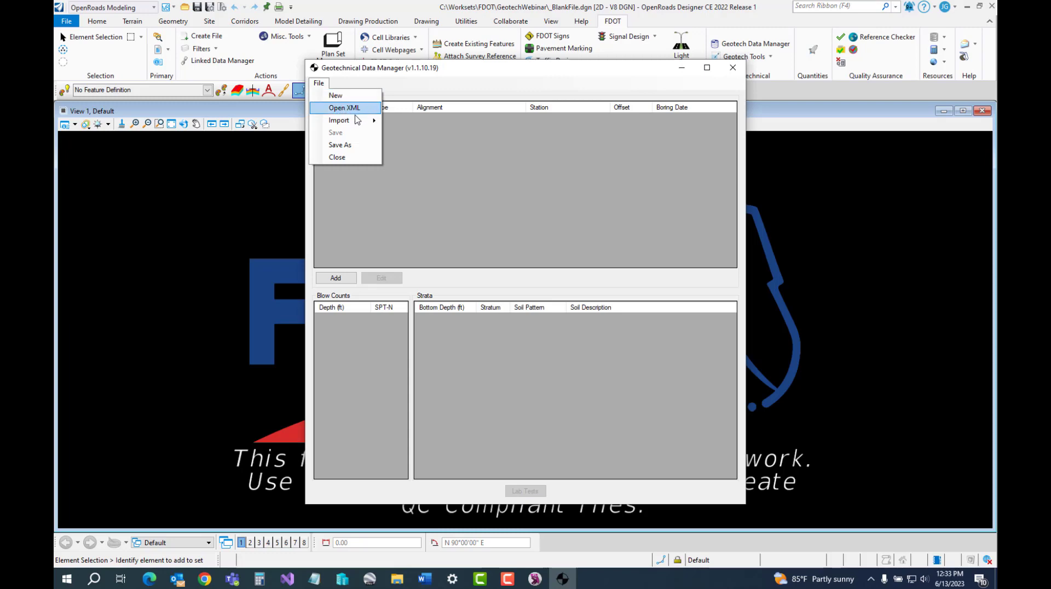
pyautogui.moveTo(378, 121)
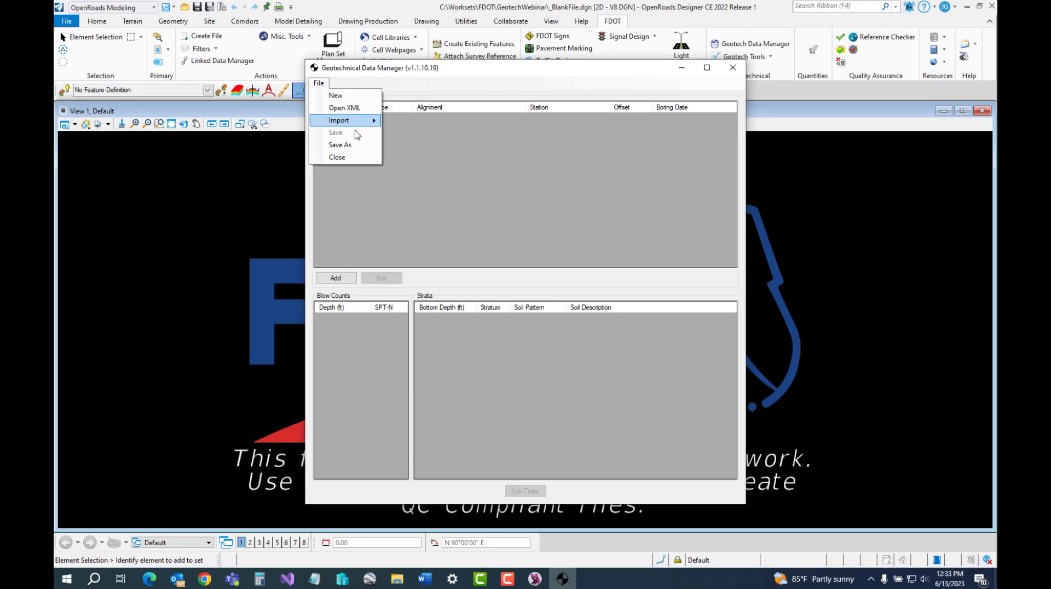
pyautogui.click(403, 234)
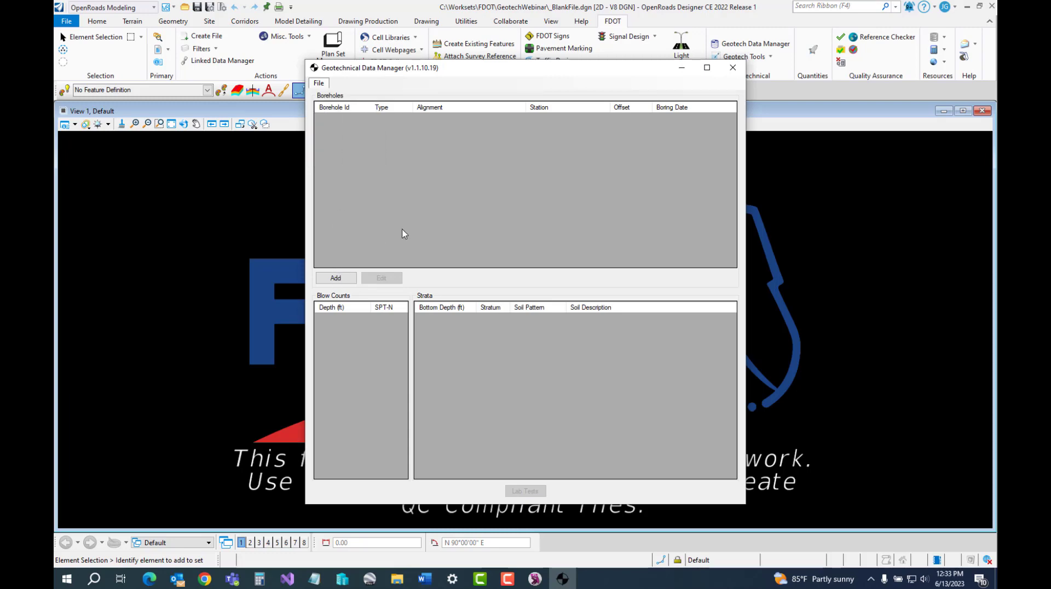
# Step: Start a new borehole with Id 001 and type Auger, and view its fluid losses table without adding entries
pyautogui.click(344, 280)
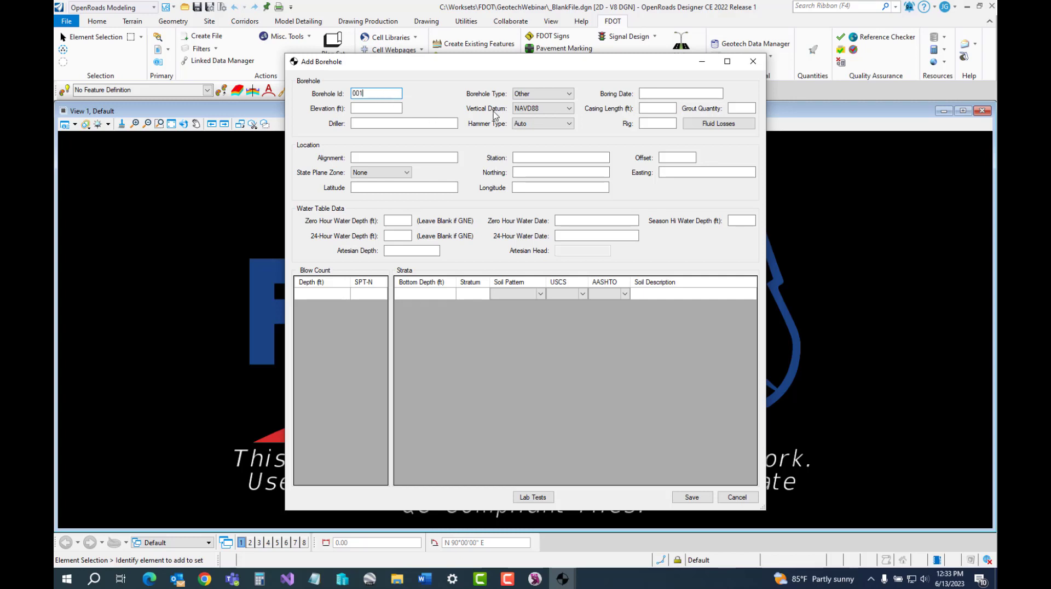
pyautogui.click(538, 95)
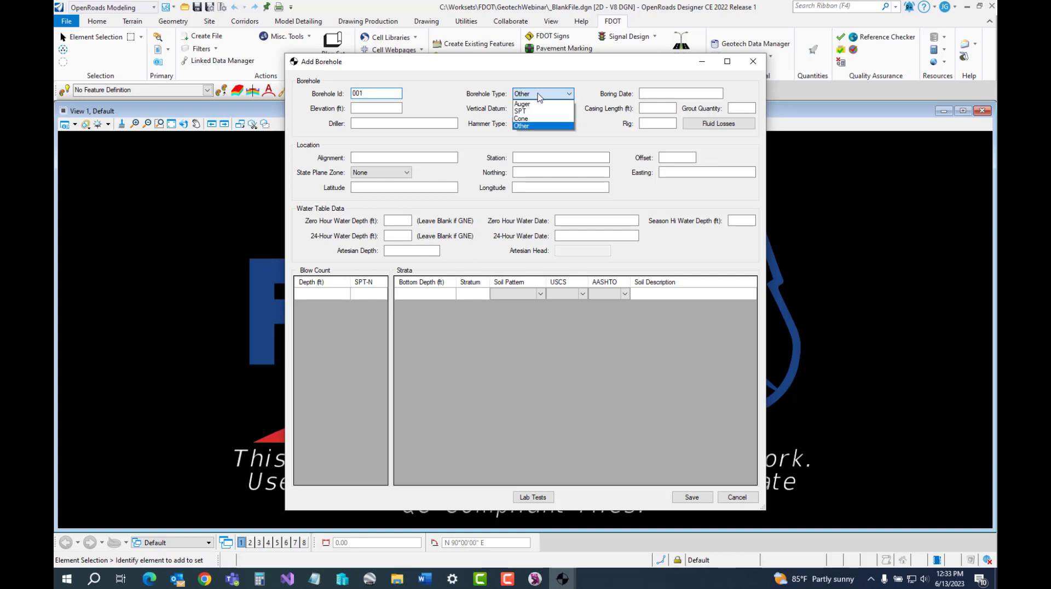
pyautogui.click(542, 103)
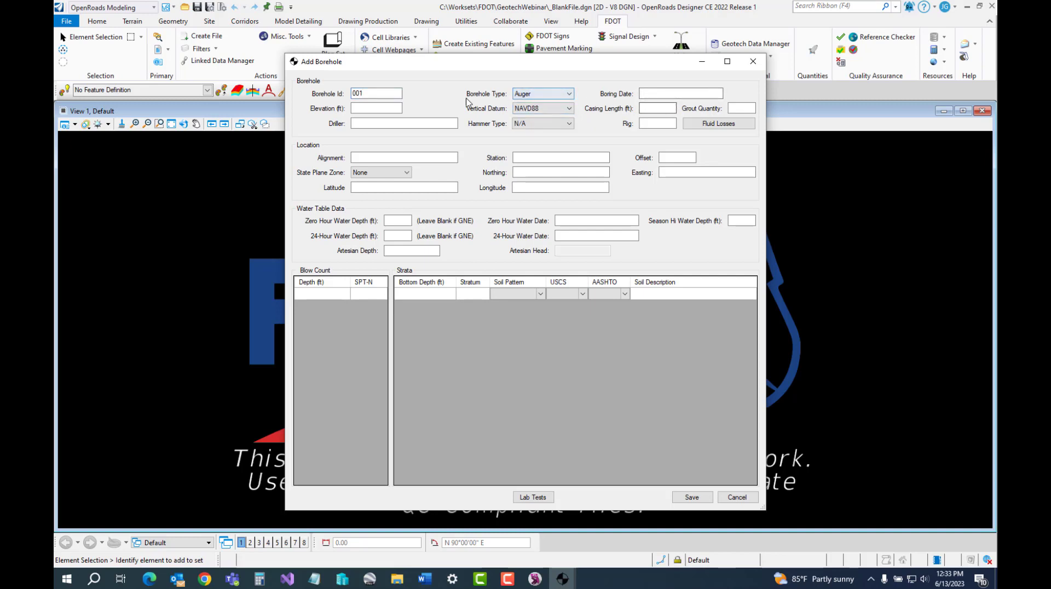
pyautogui.click(714, 126)
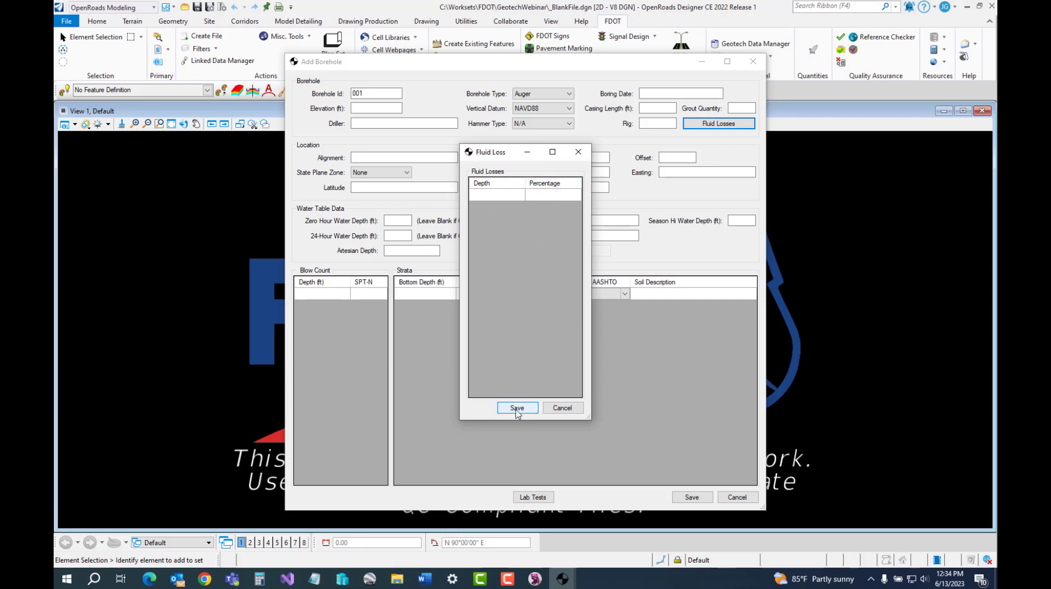
pyautogui.click(562, 410)
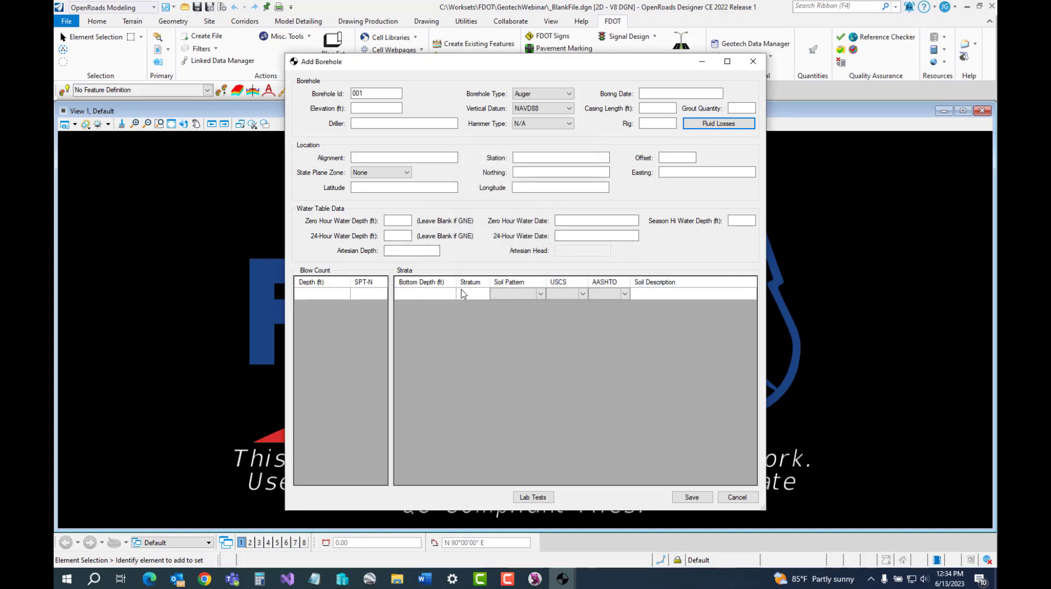
# Step: Enter three blow count rows for borehole 001, each with a depth of 5 ft
pyautogui.click(333, 296)
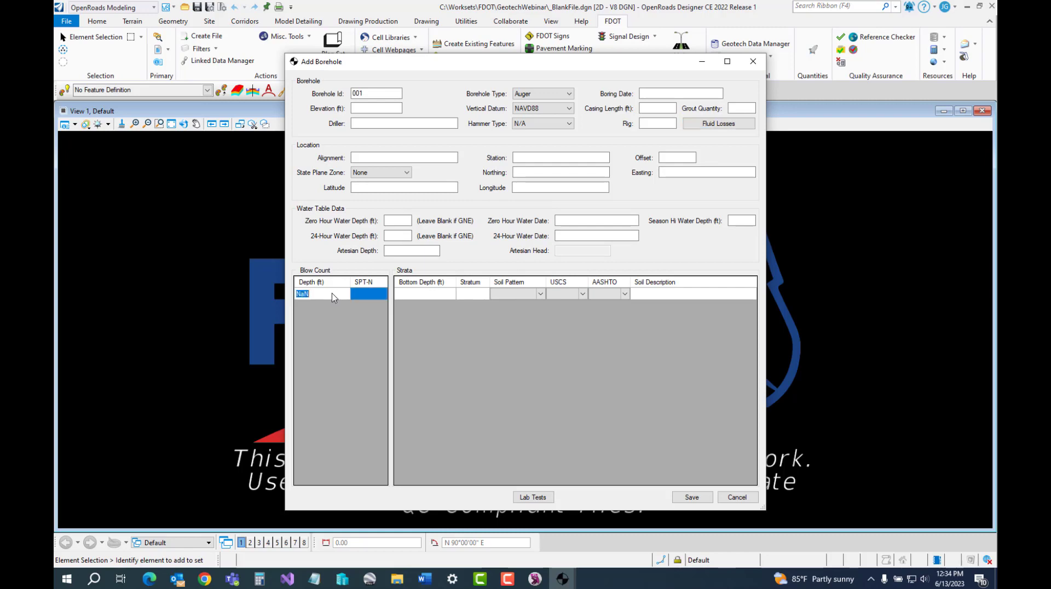
pyautogui.write('5')
pyautogui.click(324, 308)
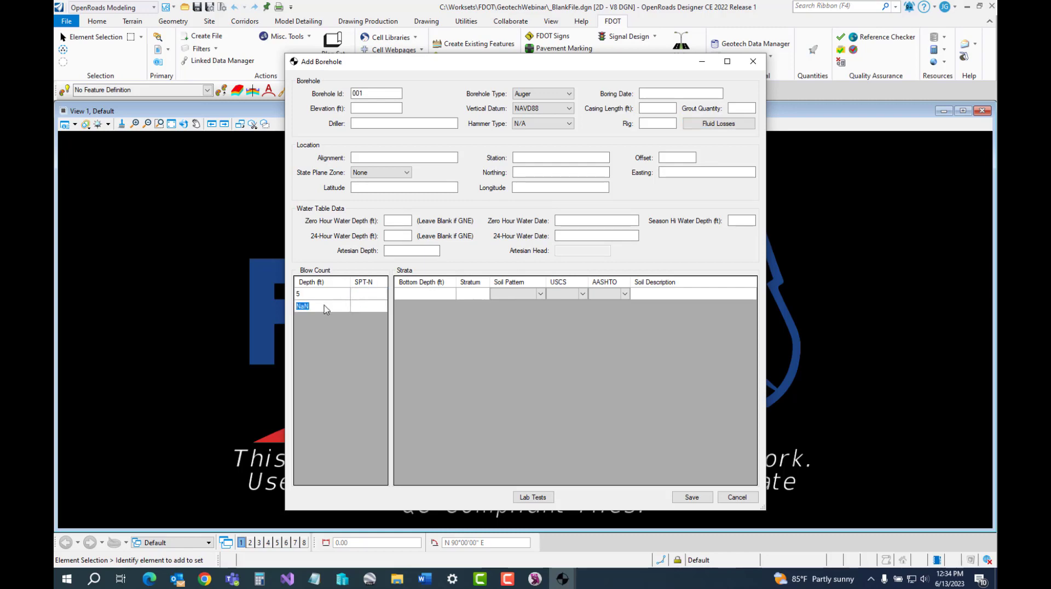
pyautogui.write('5')
pyautogui.click(323, 319)
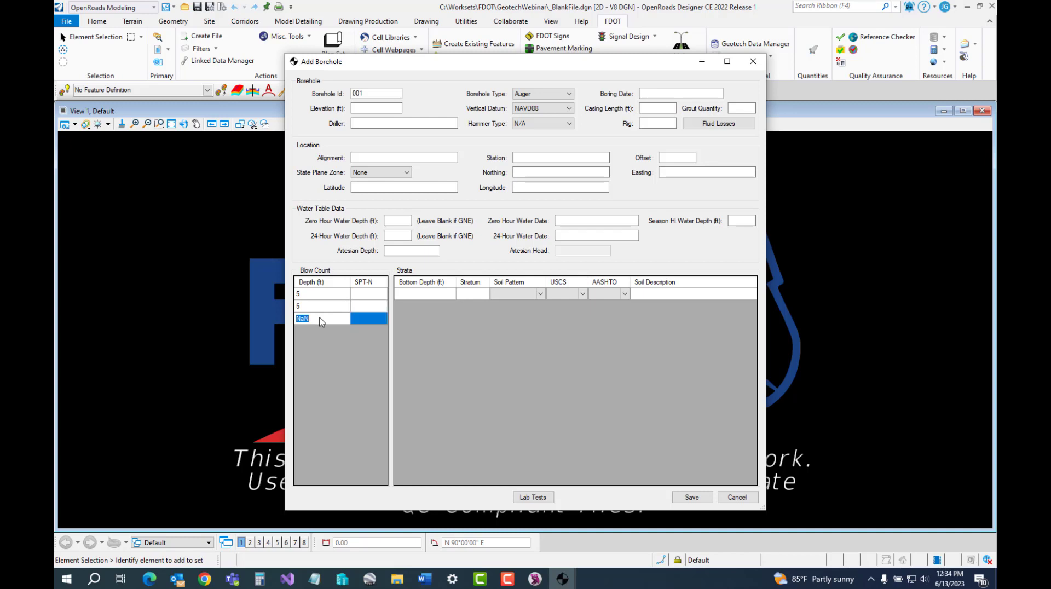
pyautogui.write('5')
# Step: Set the SPT-N values of the three blow count rows to 1, 2 and 3 in order
pyautogui.click(365, 294)
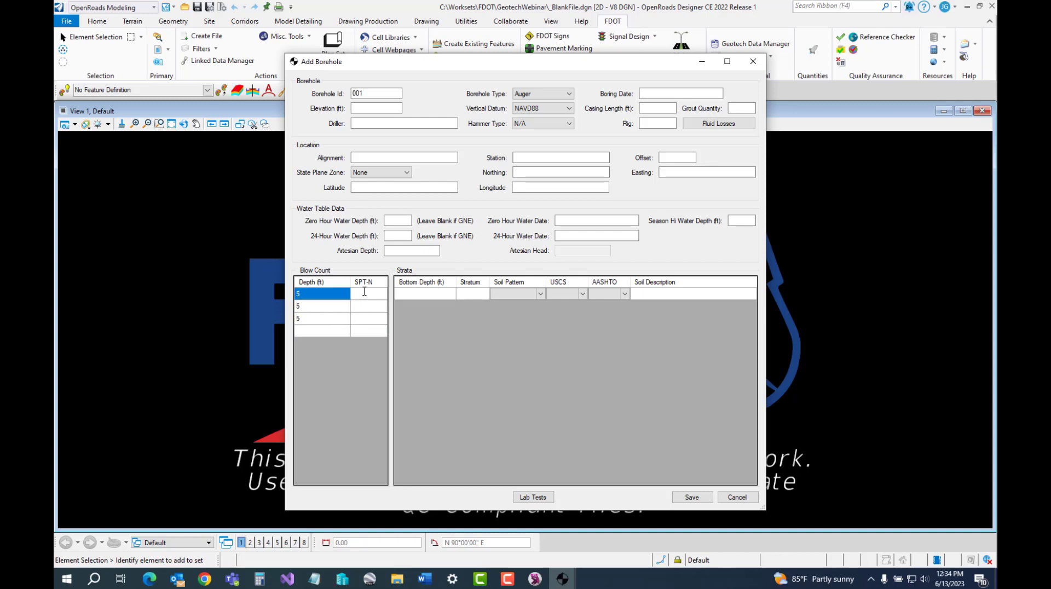
pyautogui.write('1')
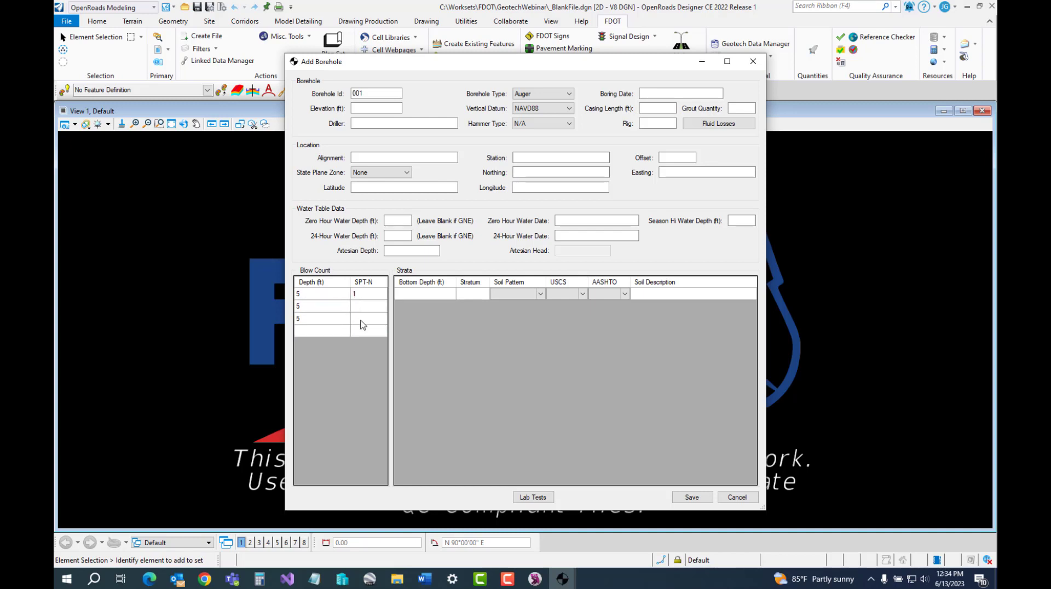
pyautogui.write('2')
pyautogui.click(360, 320)
pyautogui.write('3')
# Step: Add three strata rows, each with a bottom depth of 5 ft
pyautogui.click(411, 296)
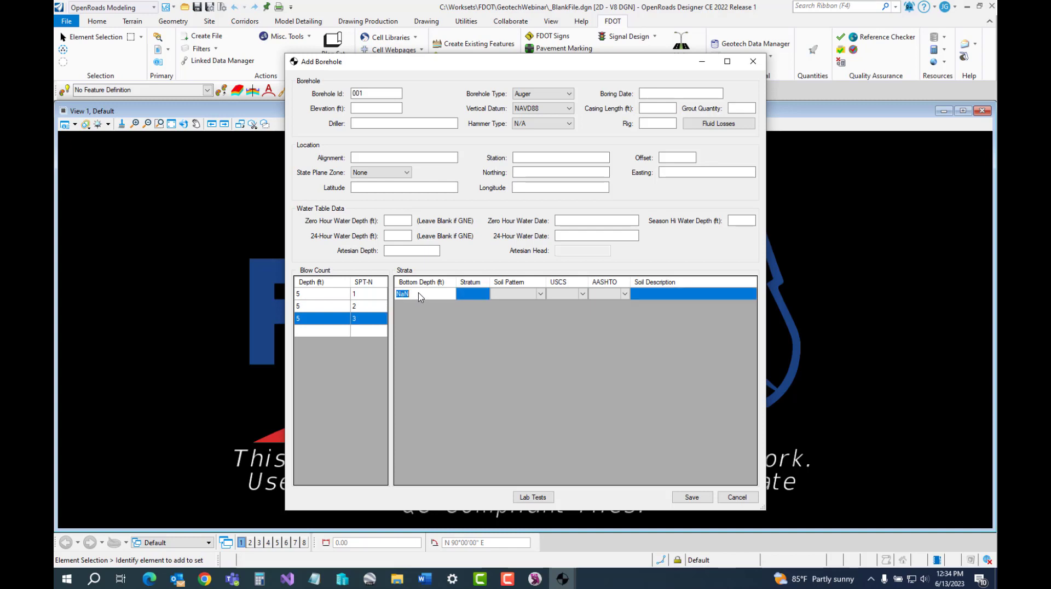
pyautogui.write('5')
pyautogui.click(417, 309)
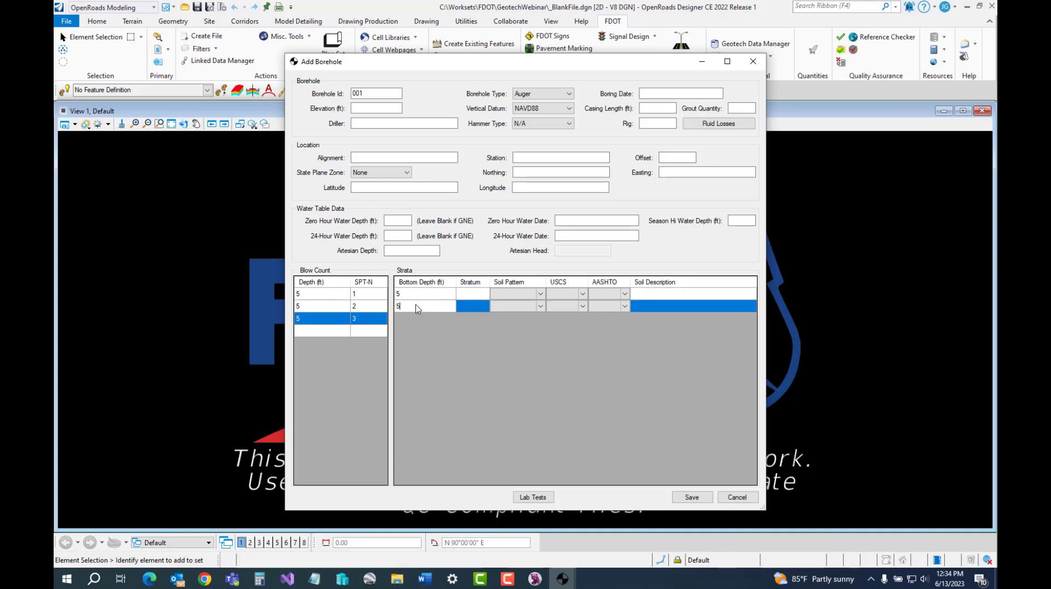
pyautogui.click(414, 320)
pyautogui.write('5')
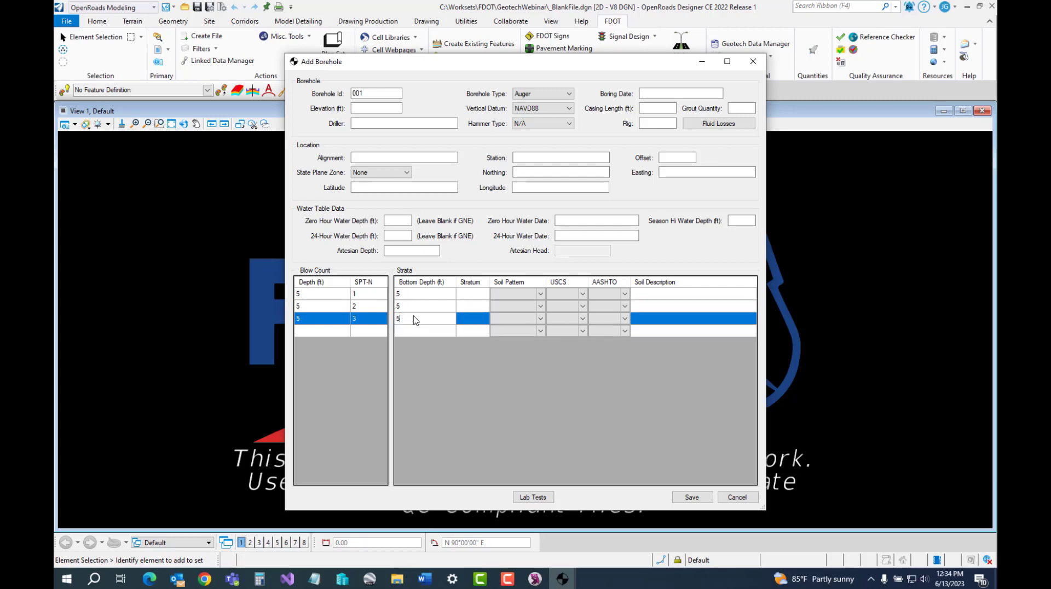
# Step: Assign the soil patterns Clay, Muck and Silt to the three strata in order
pyautogui.click(541, 296)
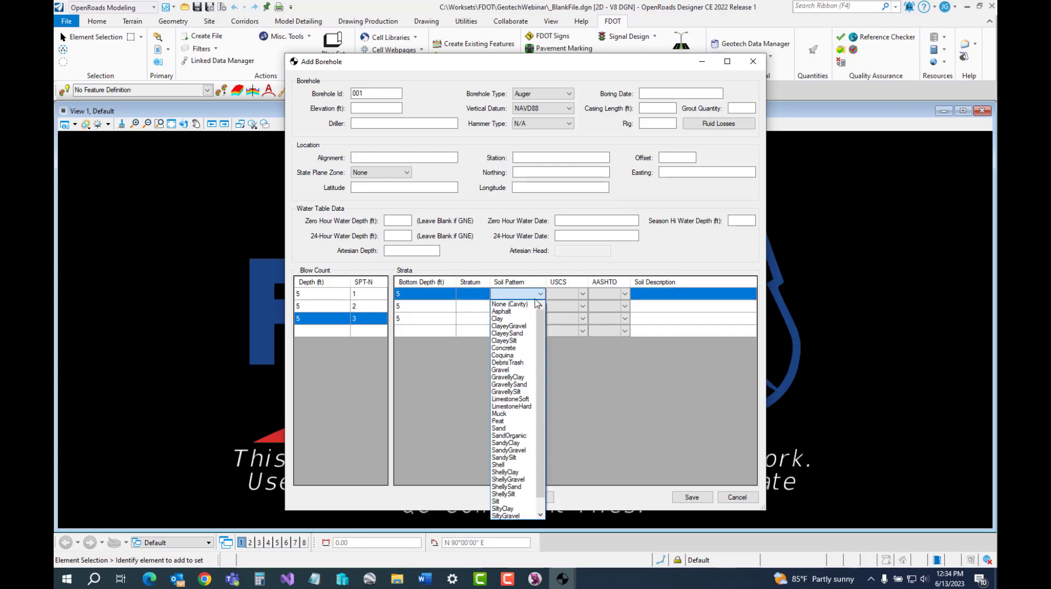
pyautogui.click(526, 312)
pyautogui.click(526, 307)
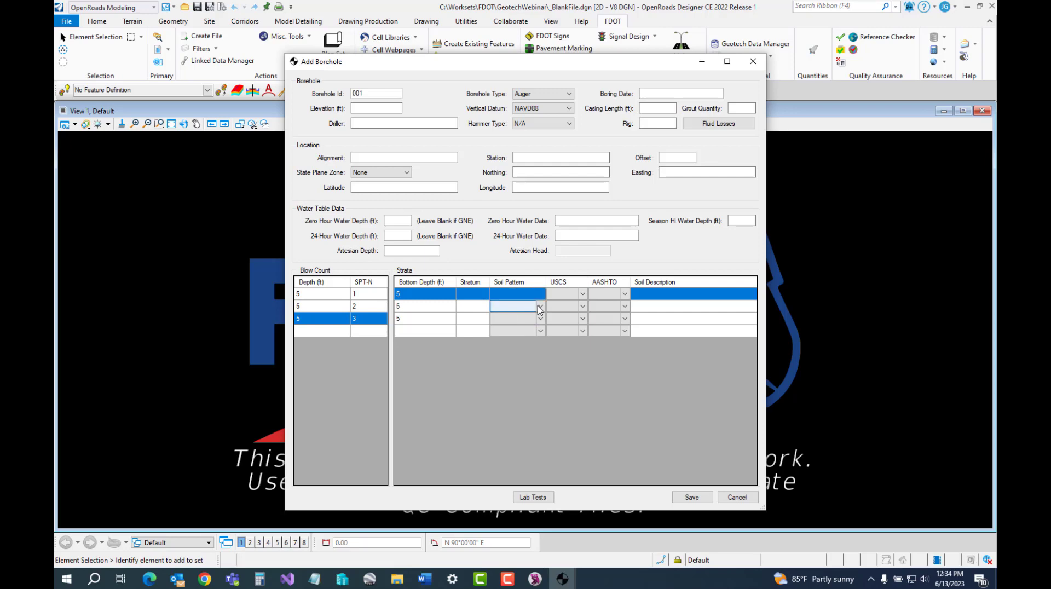
pyautogui.click(526, 307)
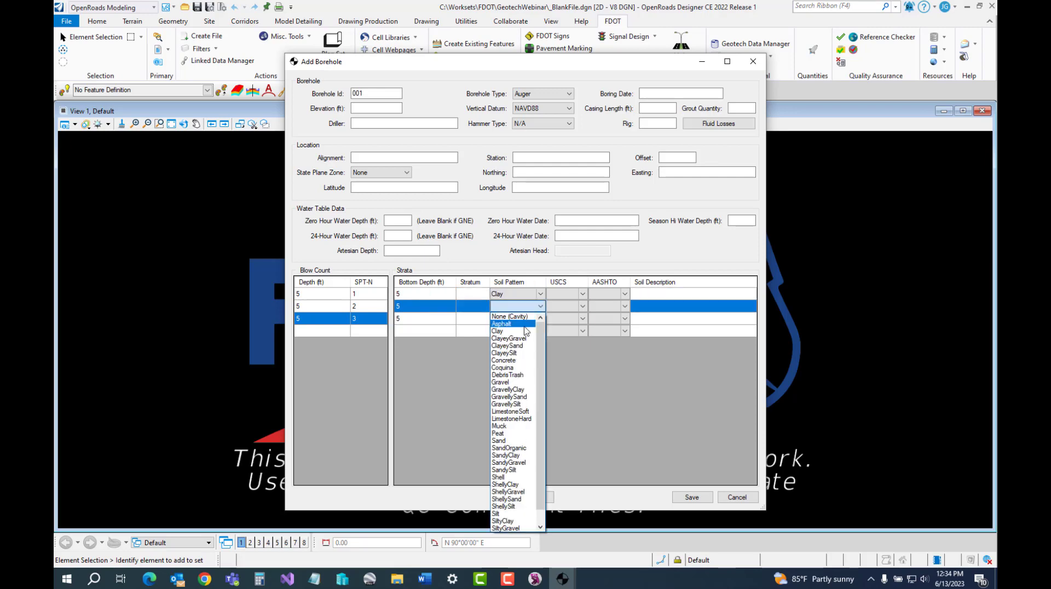
pyautogui.click(506, 426)
pyautogui.click(539, 323)
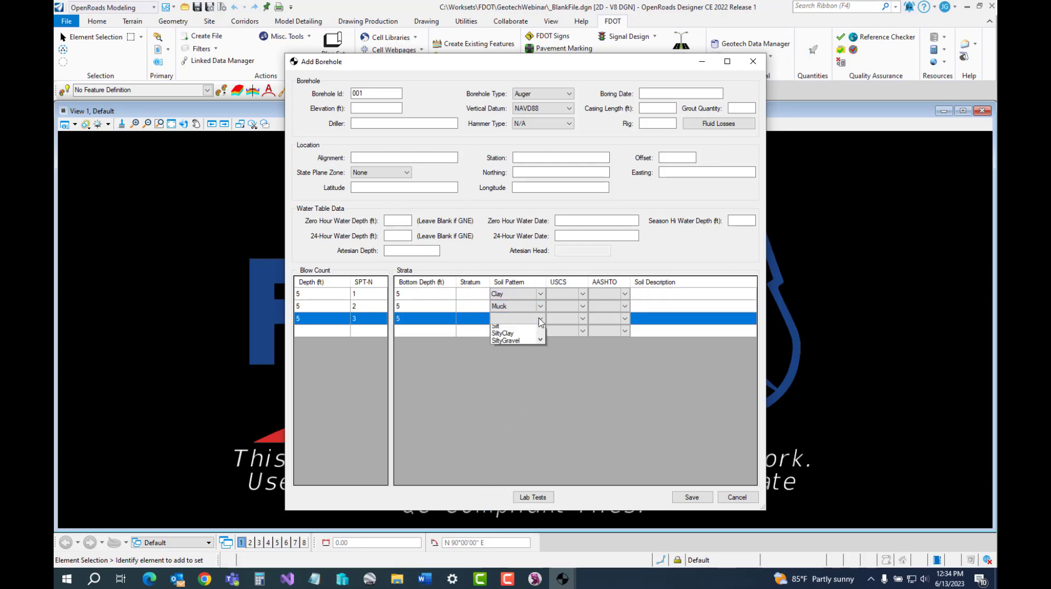
pyautogui.click(507, 525)
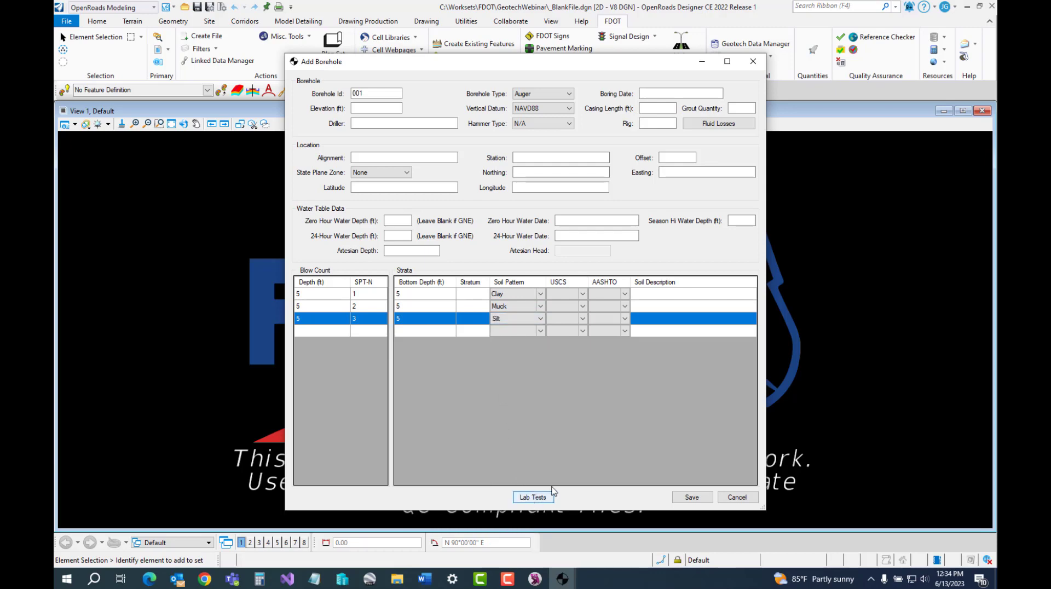
# Step: View the lab test input tables without adding entries, and save the new borehole
pyautogui.click(526, 499)
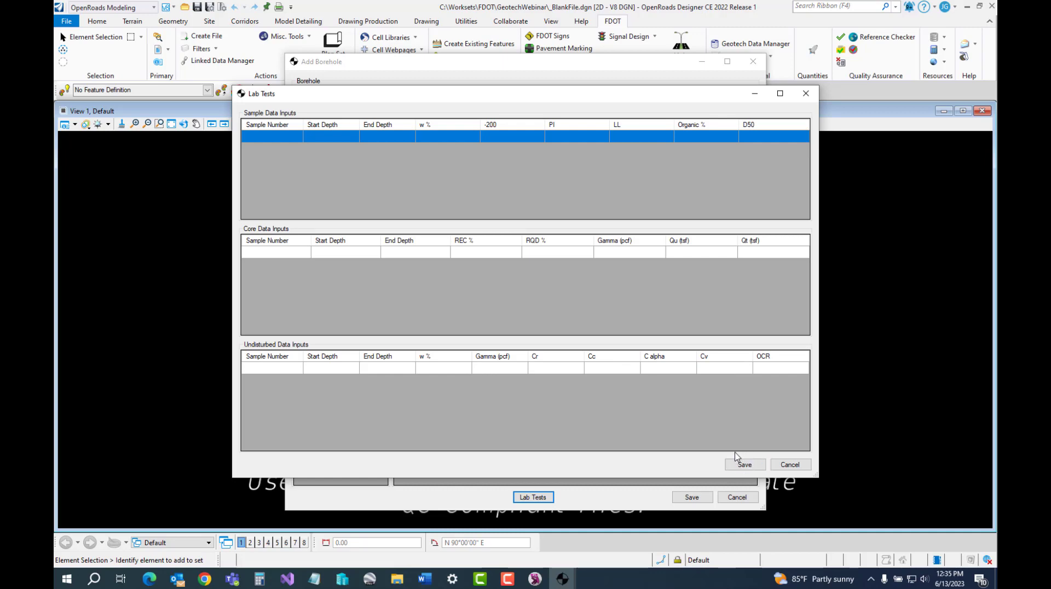
pyautogui.click(781, 464)
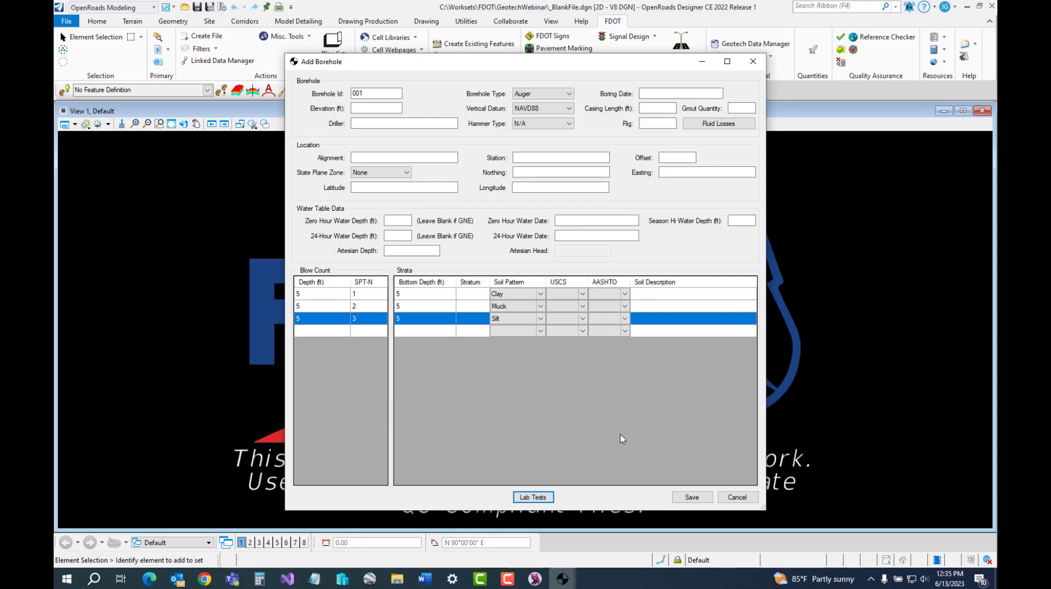
pyautogui.click(687, 499)
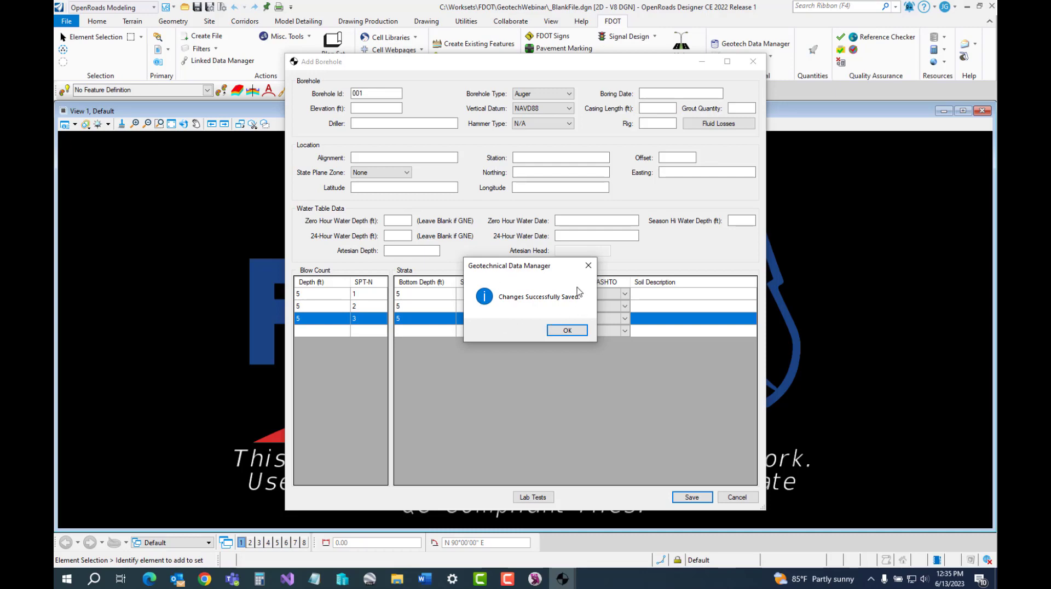
pyautogui.click(568, 331)
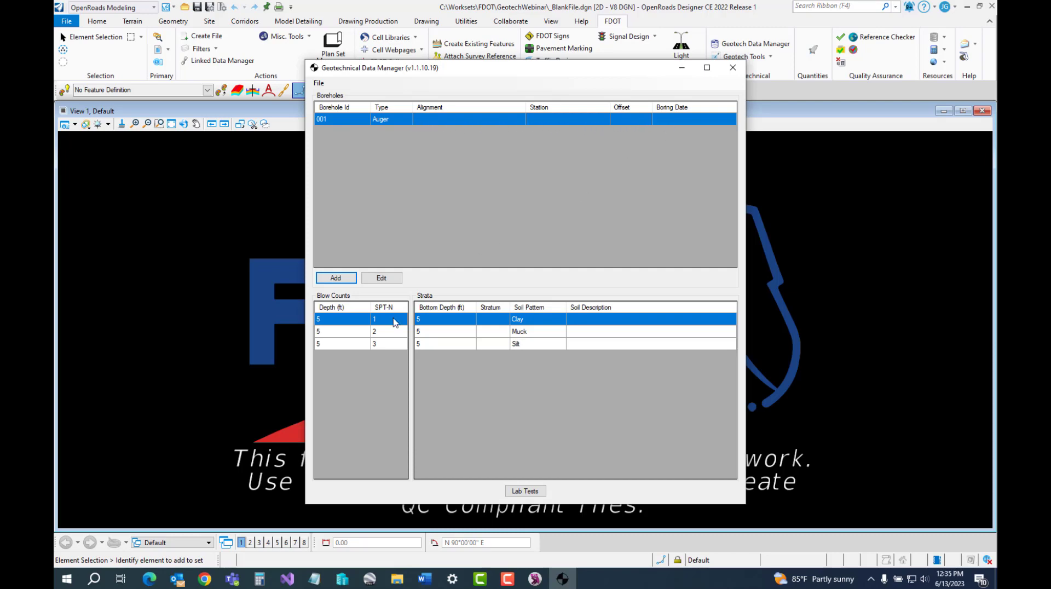
# Step: Review the blow counts and strata of saved borehole 001 in the Geotechnical Data Manager
pyautogui.click(356, 343)
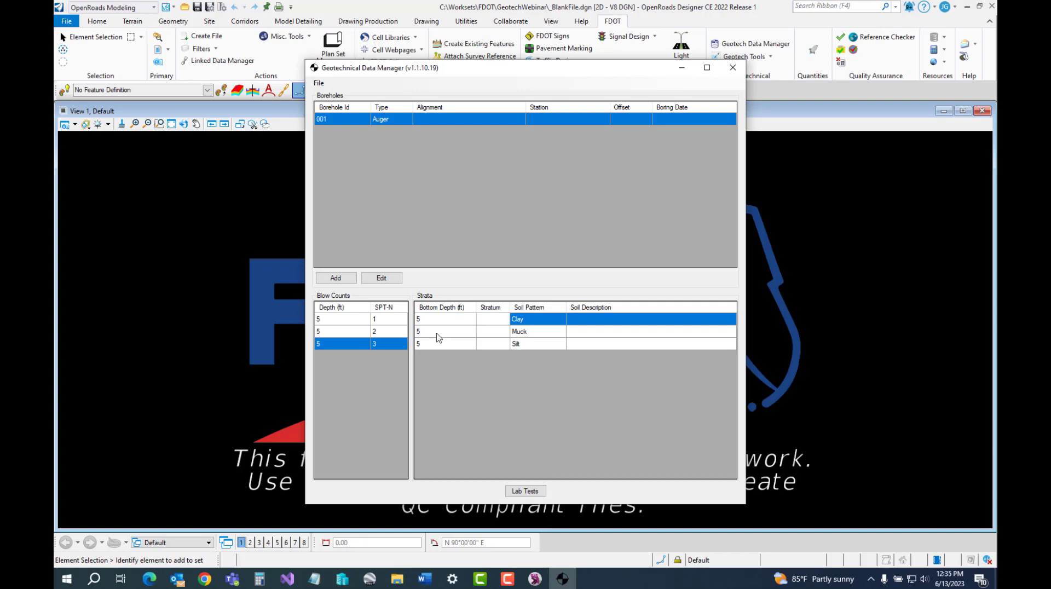
pyautogui.click(438, 332)
pyautogui.click(438, 344)
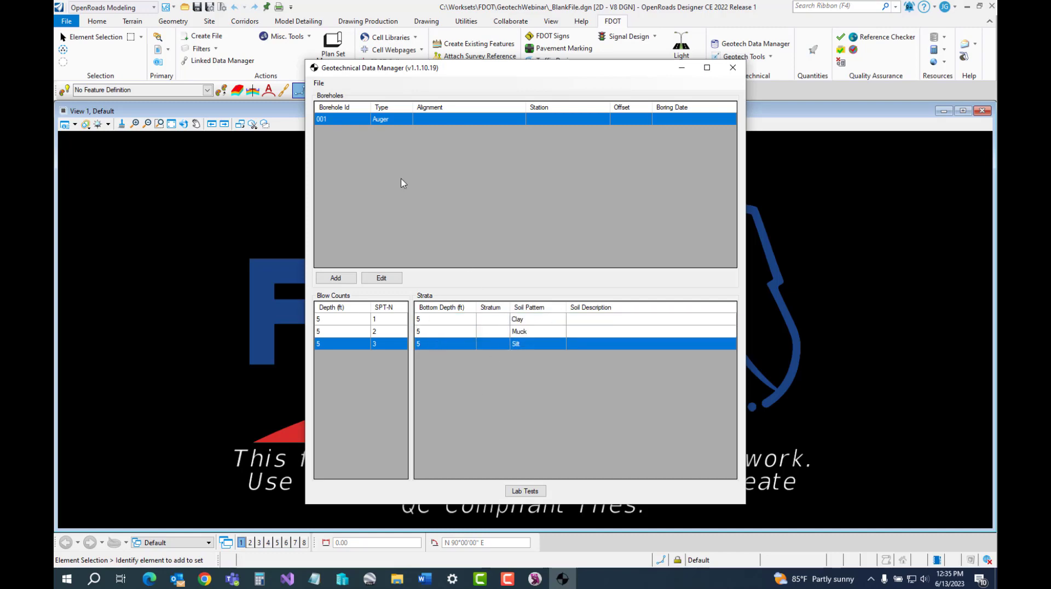
# Step: Edit borehole 001 and add a fourth blow count row with depth 5 ft and SPT-N 4
pyautogui.rightClick(346, 126)
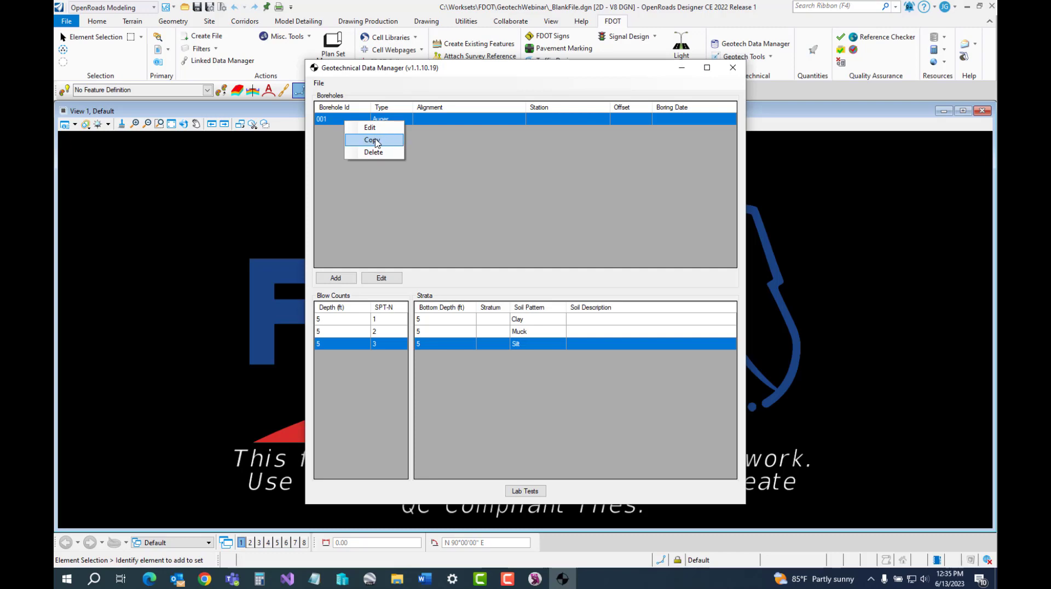
pyautogui.click(376, 128)
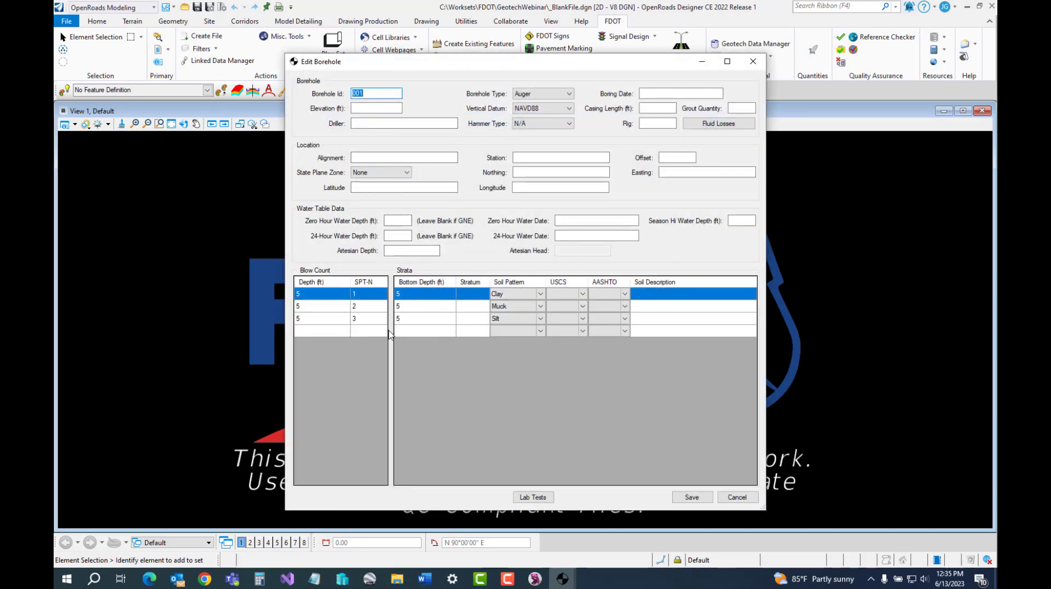
pyautogui.click(335, 331)
pyautogui.write('5')
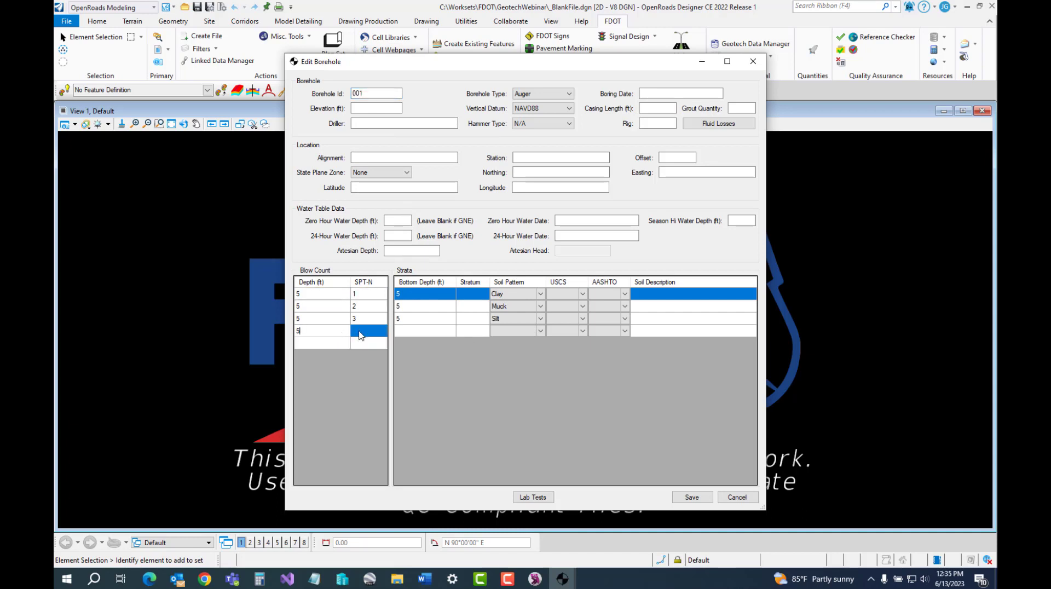
pyautogui.click(368, 333)
pyautogui.write('4')
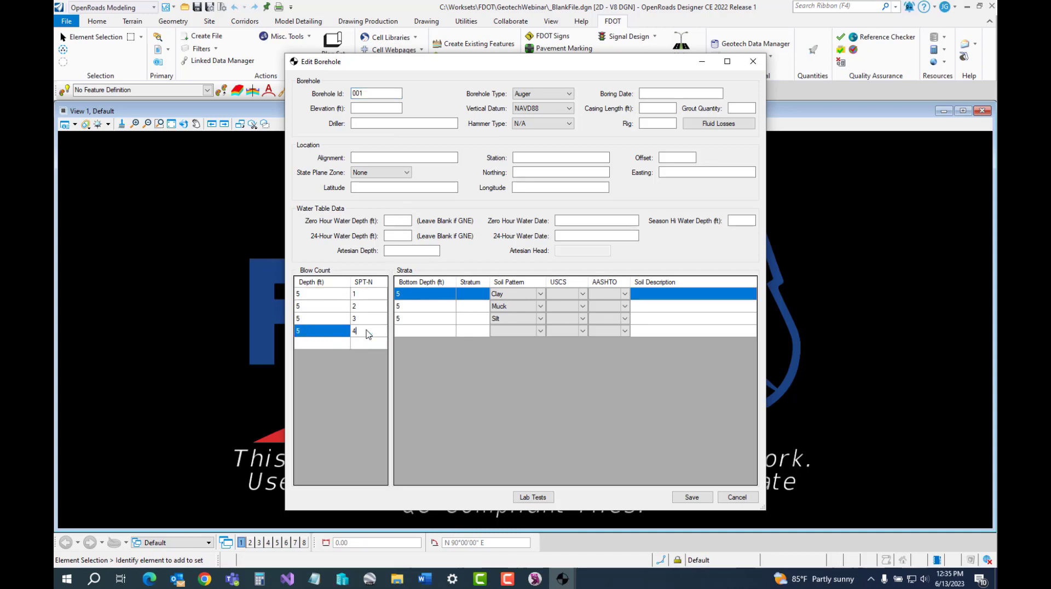
# Step: Add a fourth stratum with bottom depth 5 ft and soil pattern Peat, and save the borehole changes
pyautogui.click(411, 331)
pyautogui.write('5')
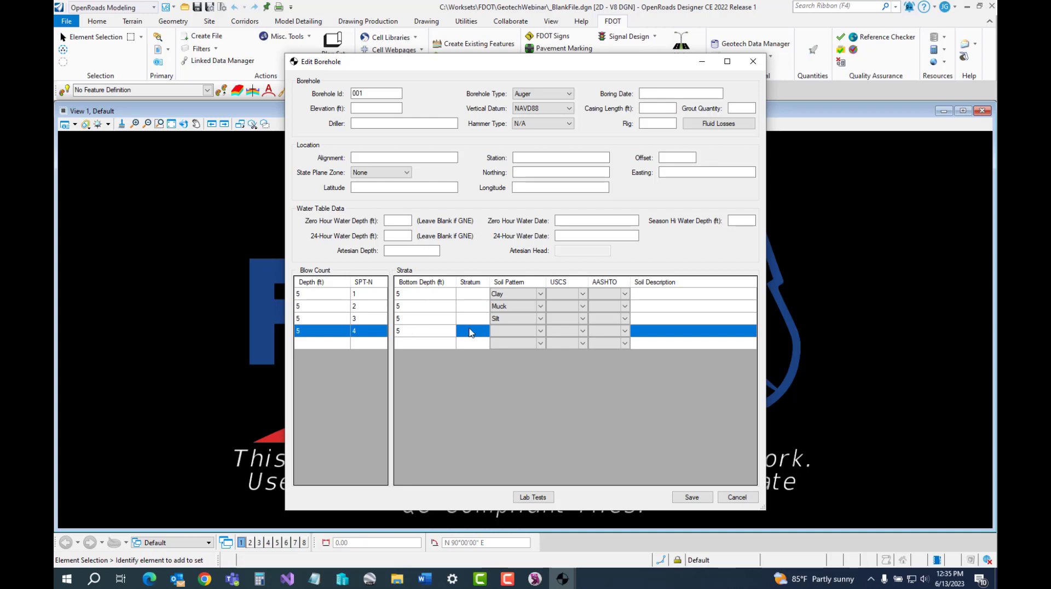
pyautogui.click(515, 331)
pyautogui.click(541, 332)
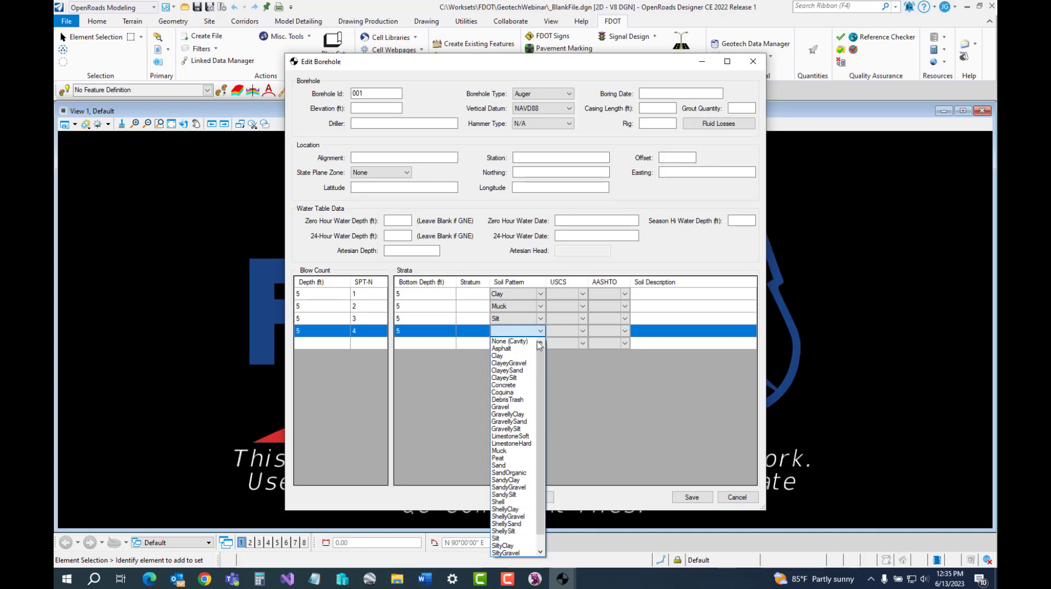
pyautogui.click(515, 463)
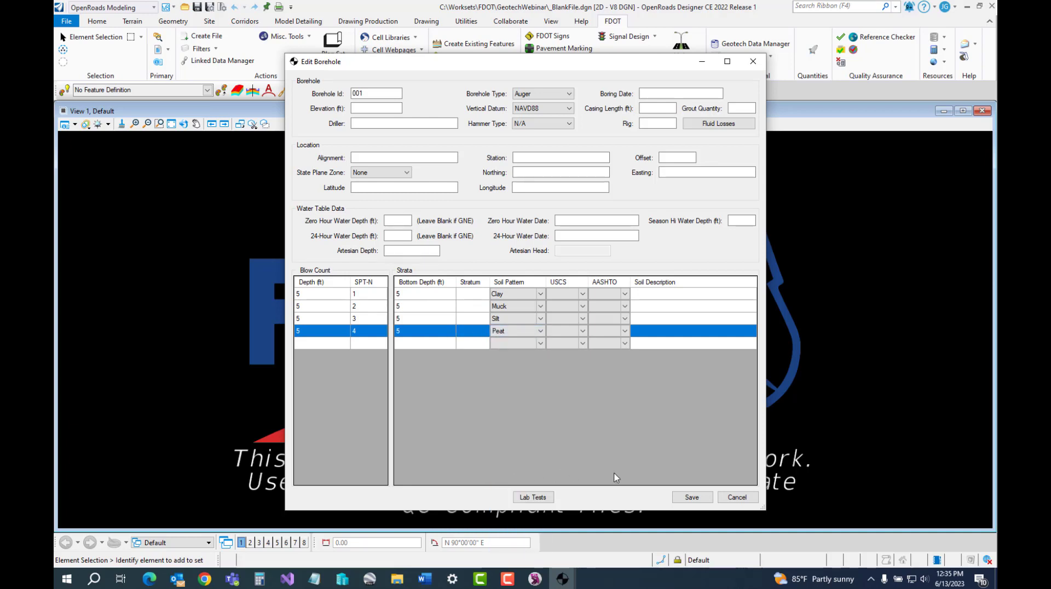
pyautogui.click(691, 498)
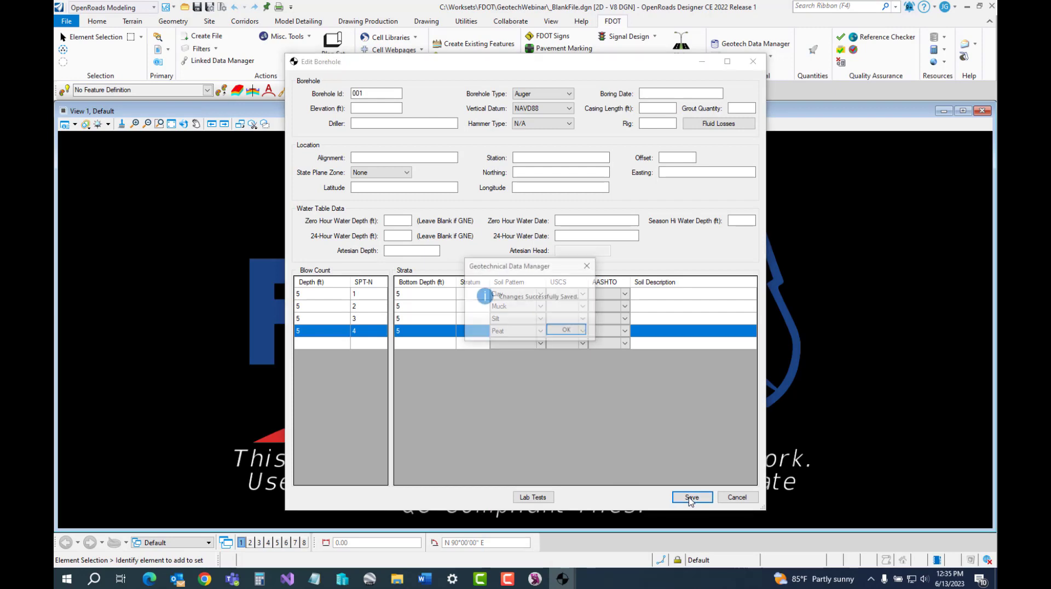
pyautogui.click(564, 331)
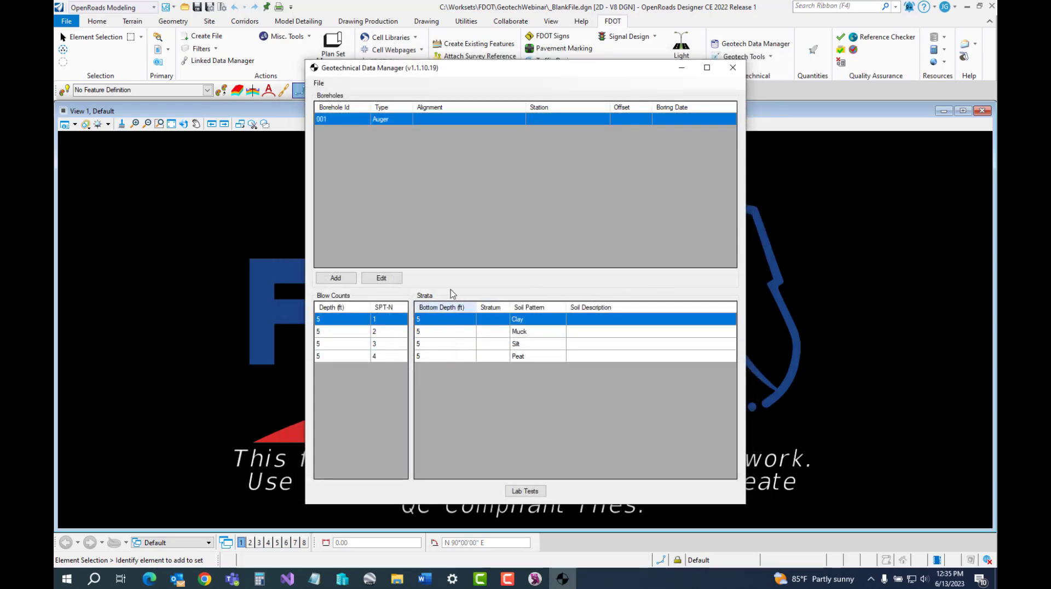
# Step: Copy borehole 001, change the copy's borehole Id to 002, and save it
pyautogui.rightClick(345, 123)
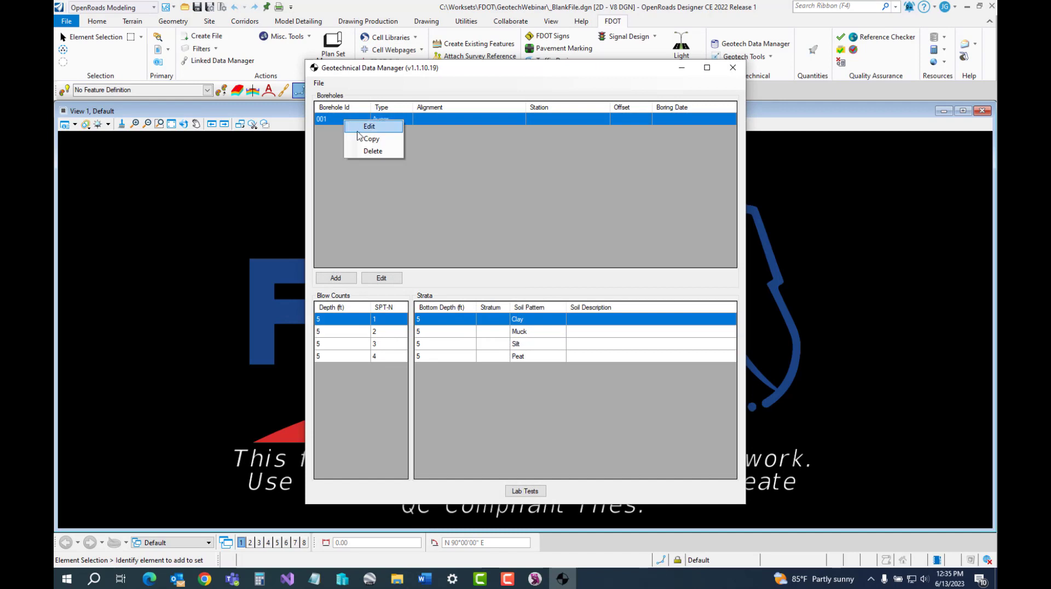
pyautogui.click(360, 138)
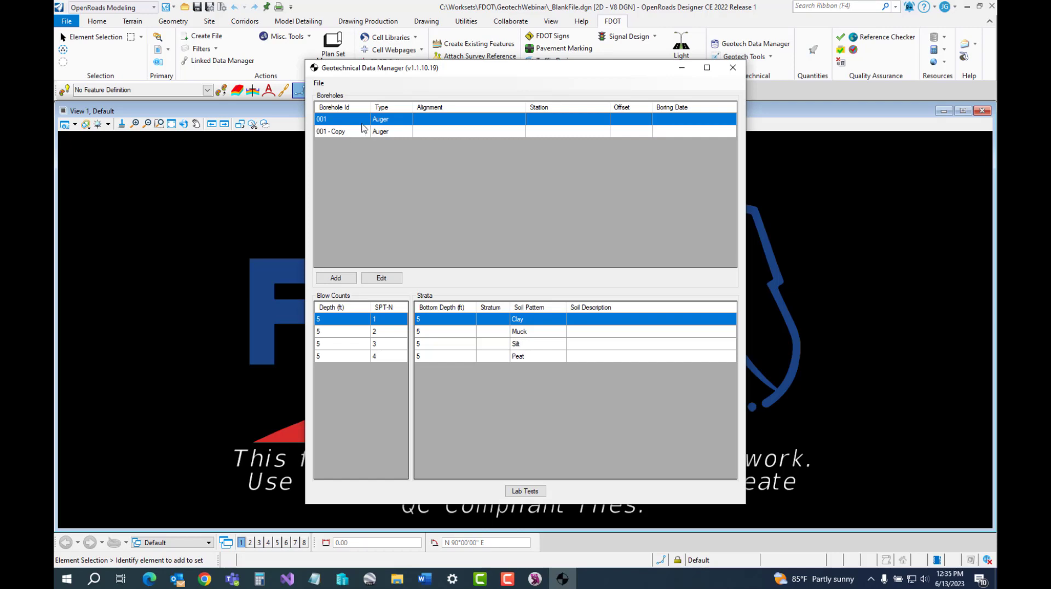
pyautogui.click(357, 132)
pyautogui.click(381, 278)
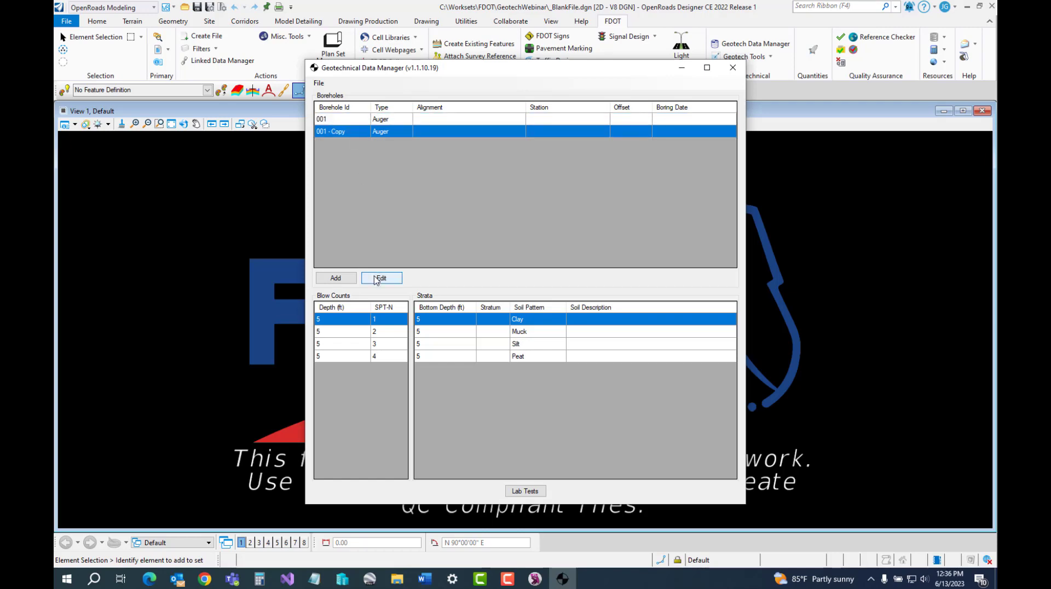
pyautogui.click(385, 93)
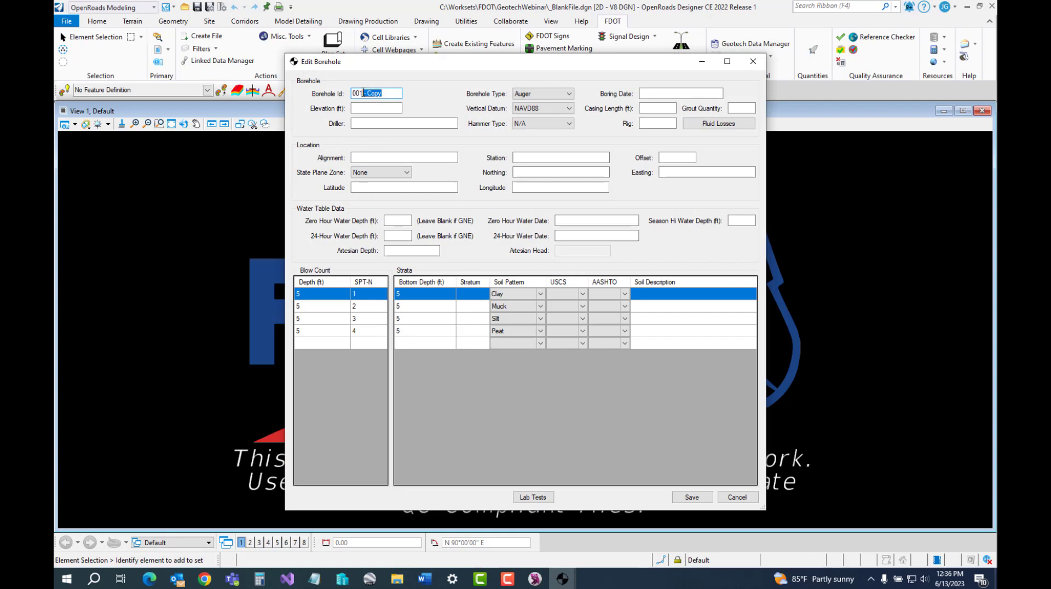
pyautogui.press('BackSpace')
pyautogui.click(691, 497)
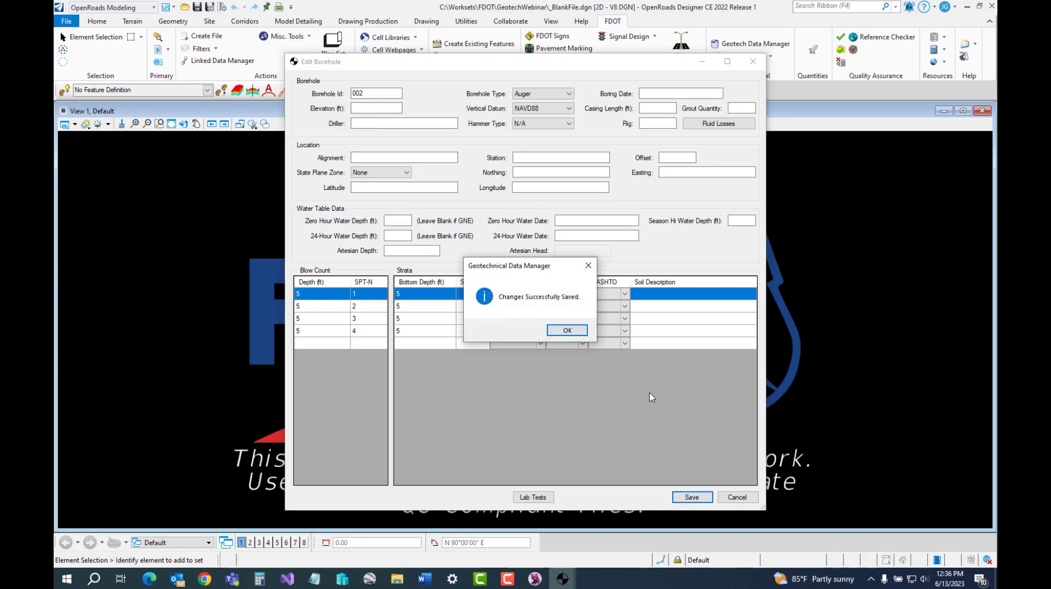
pyautogui.click(569, 331)
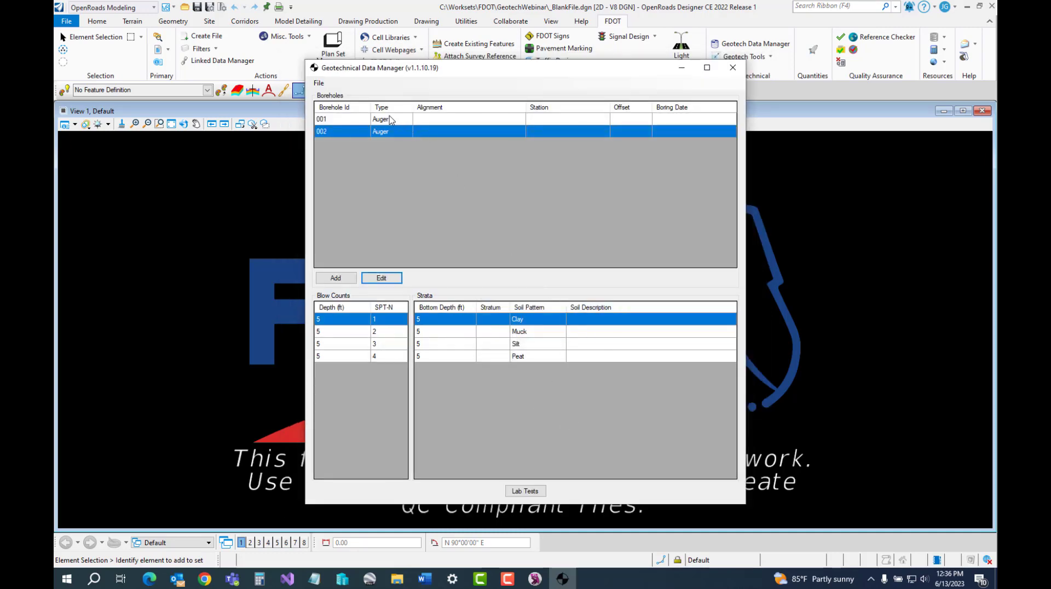
# Step: Delete borehole 002 from the borehole list and confirm the deletion
pyautogui.click(365, 119)
pyautogui.click(388, 132)
pyautogui.rightClick(355, 131)
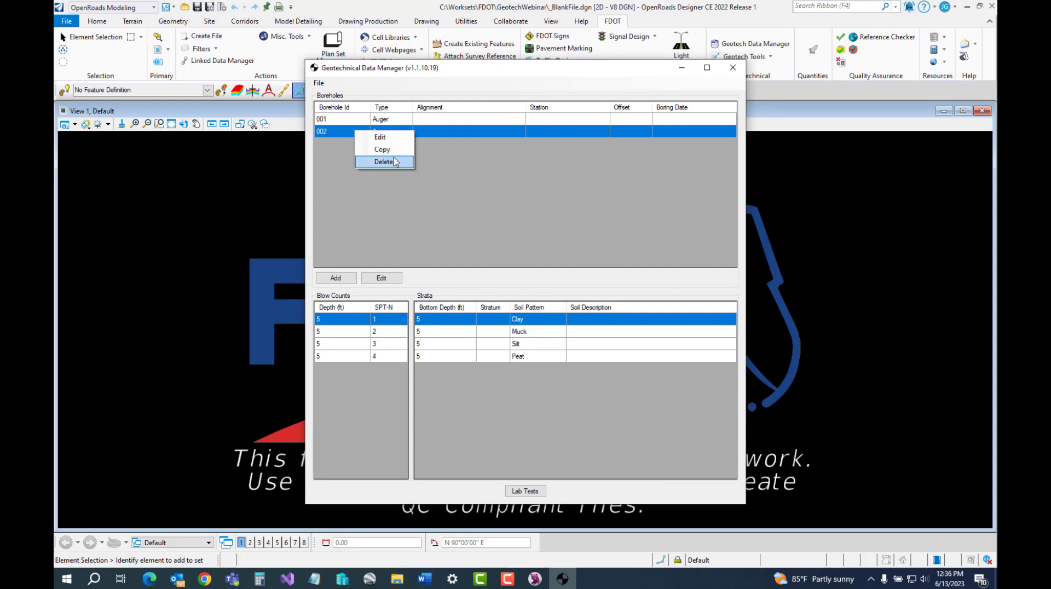
pyautogui.click(393, 163)
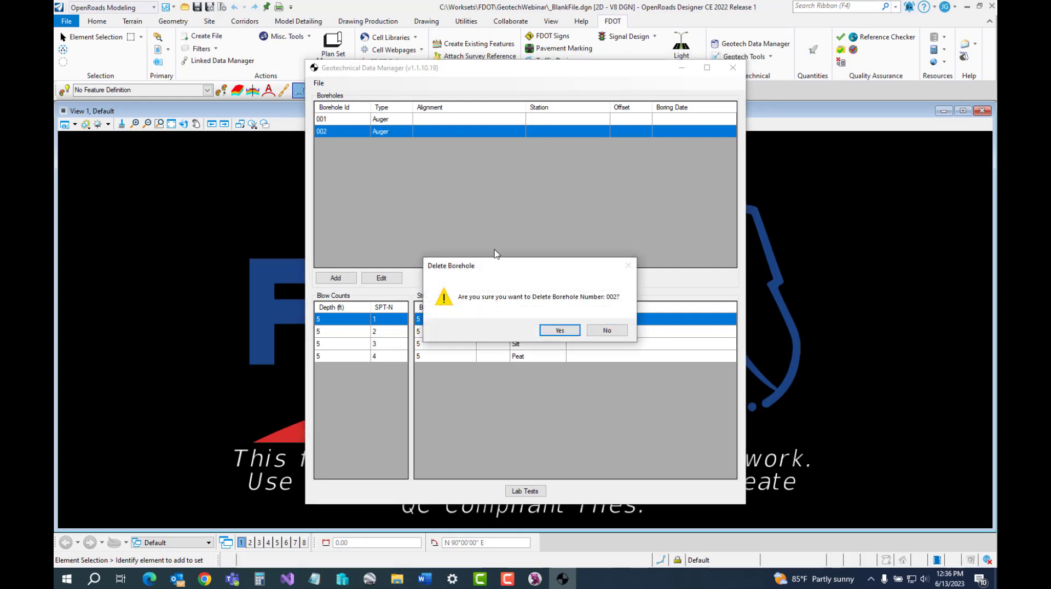
pyautogui.click(557, 331)
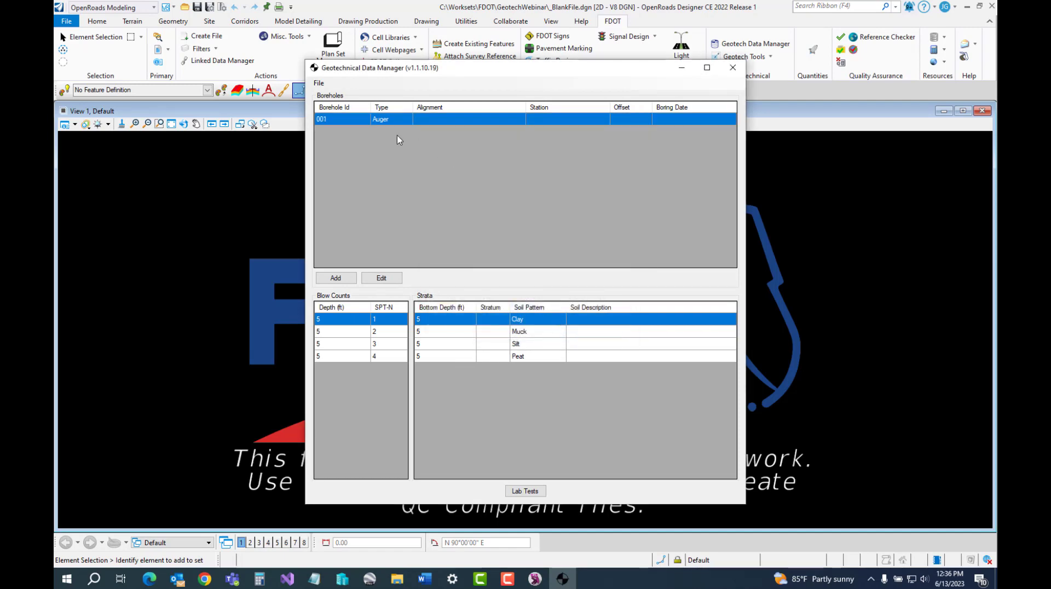
# Step: Delete the remaining borehole 001 and start a new borehole data file
pyautogui.rightClick(358, 123)
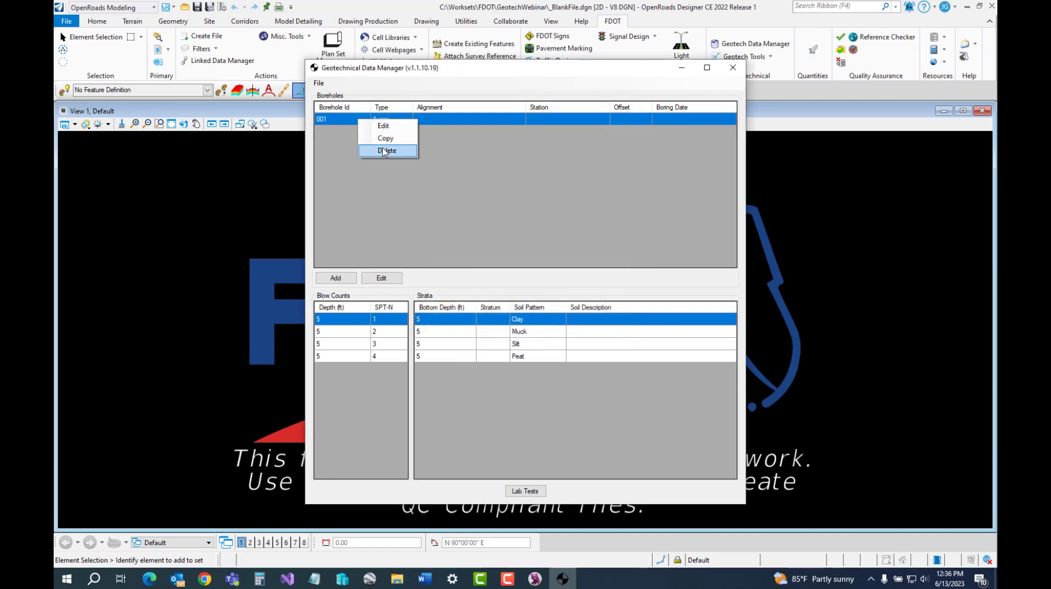
pyautogui.click(384, 150)
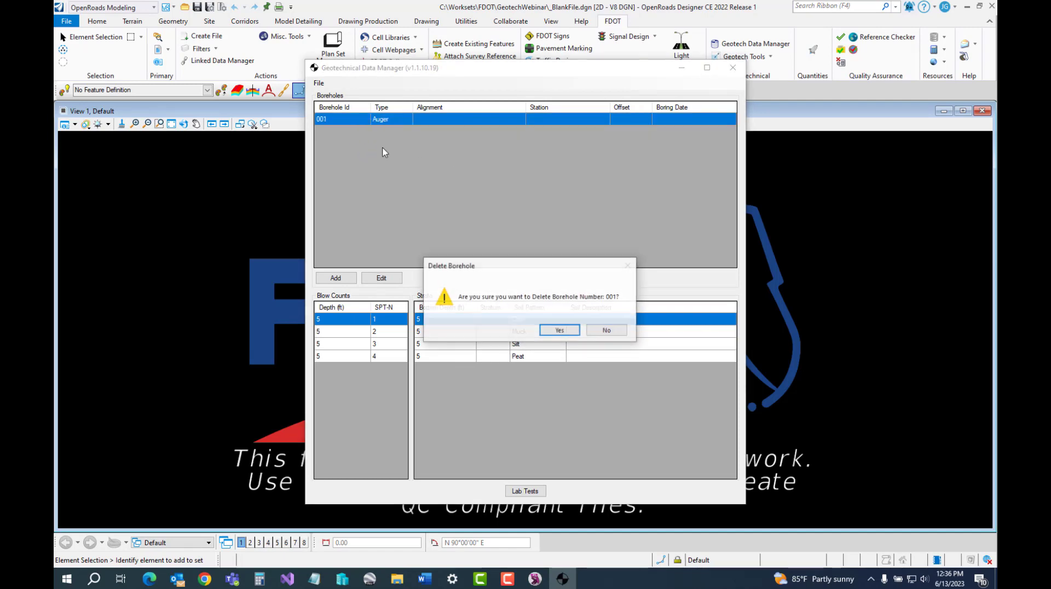
pyautogui.click(560, 331)
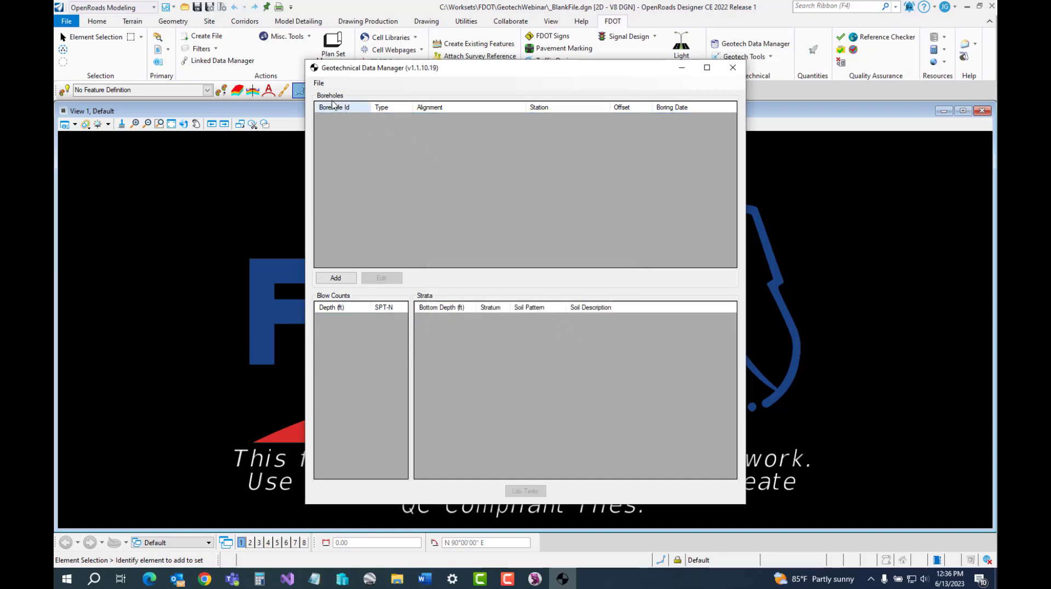
pyautogui.click(320, 83)
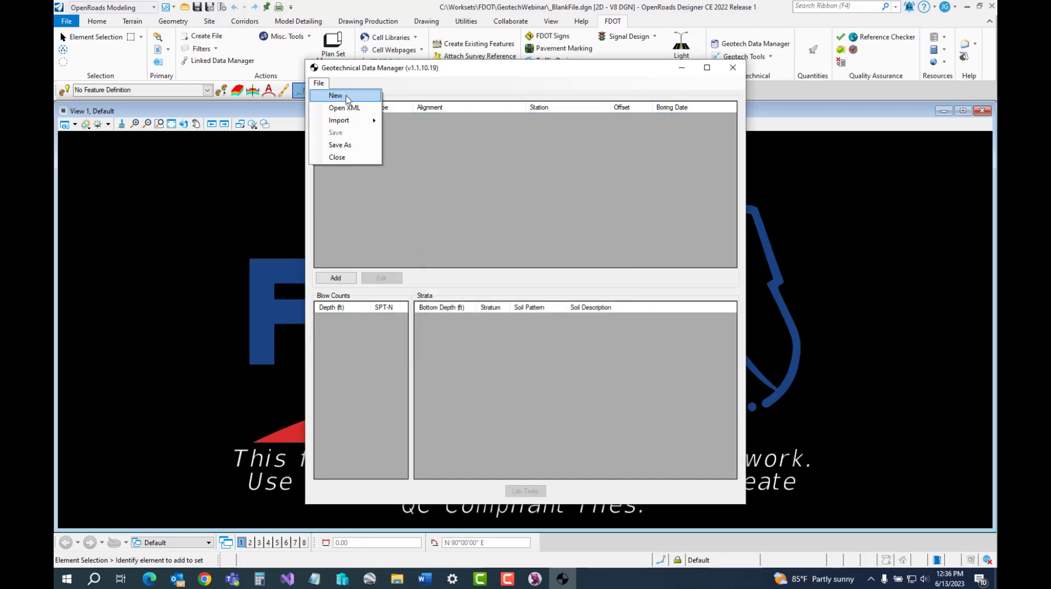
pyautogui.click(346, 96)
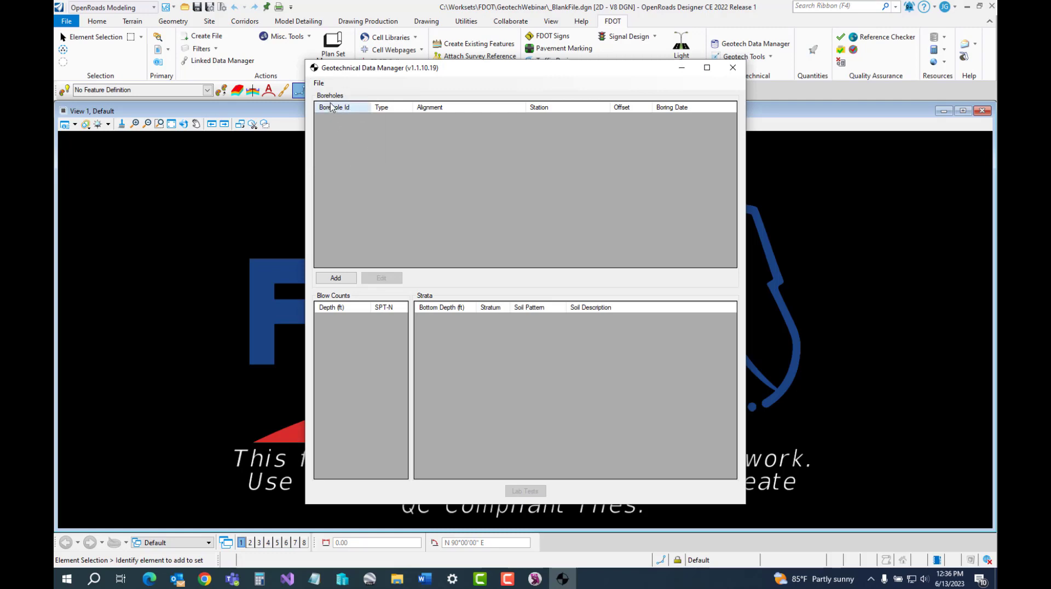
# Step: Open the XML file SPT-Boreholes.xml from the Geotechnical folder of the GeotechWebinar workset
pyautogui.click(319, 83)
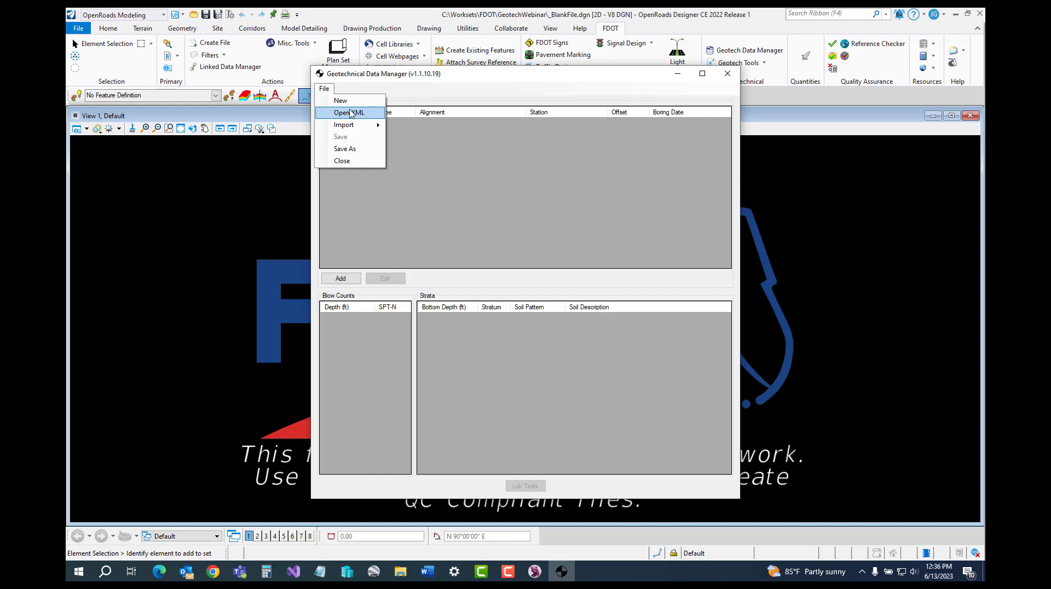
pyautogui.click(368, 116)
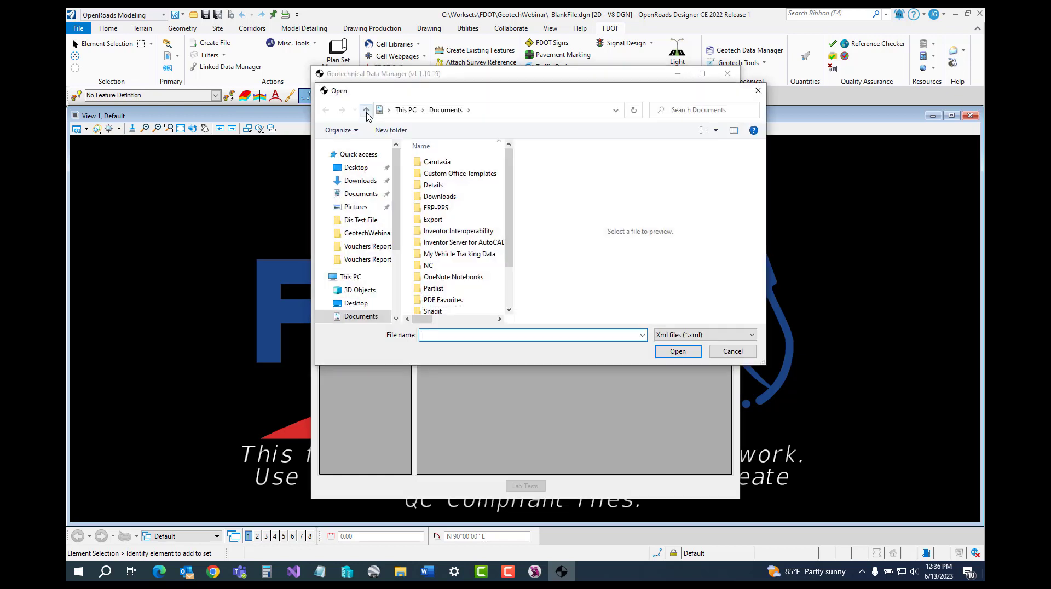
pyautogui.click(358, 232)
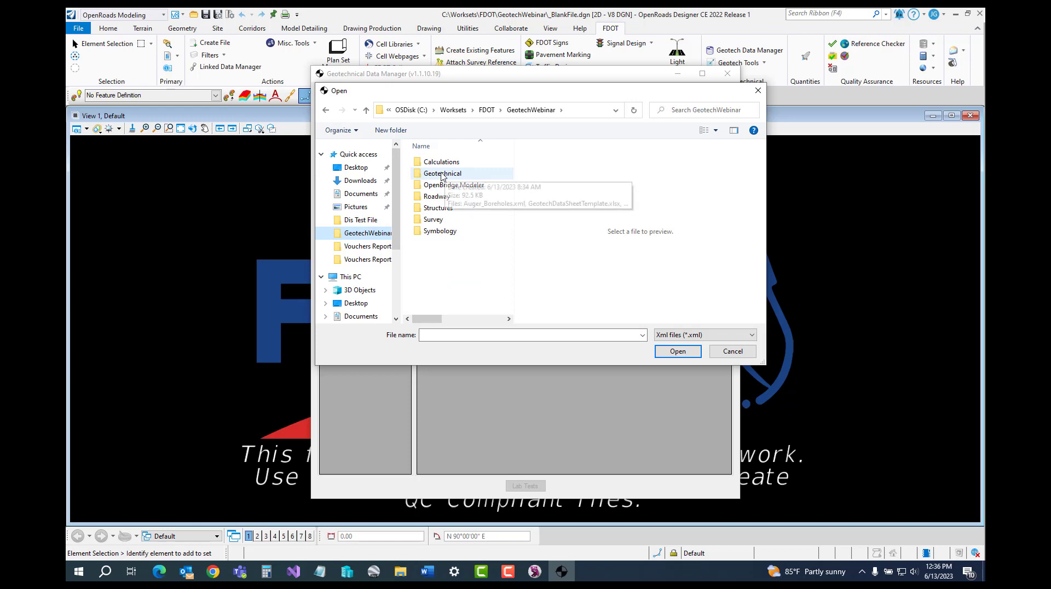
pyautogui.doubleClick(466, 176)
pyautogui.click(454, 174)
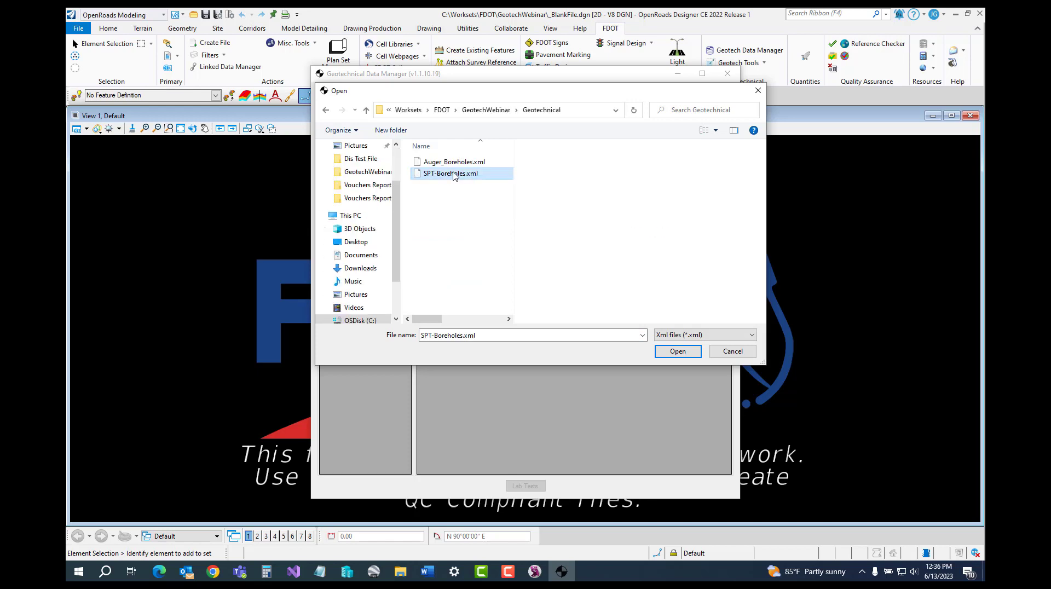
pyautogui.click(675, 353)
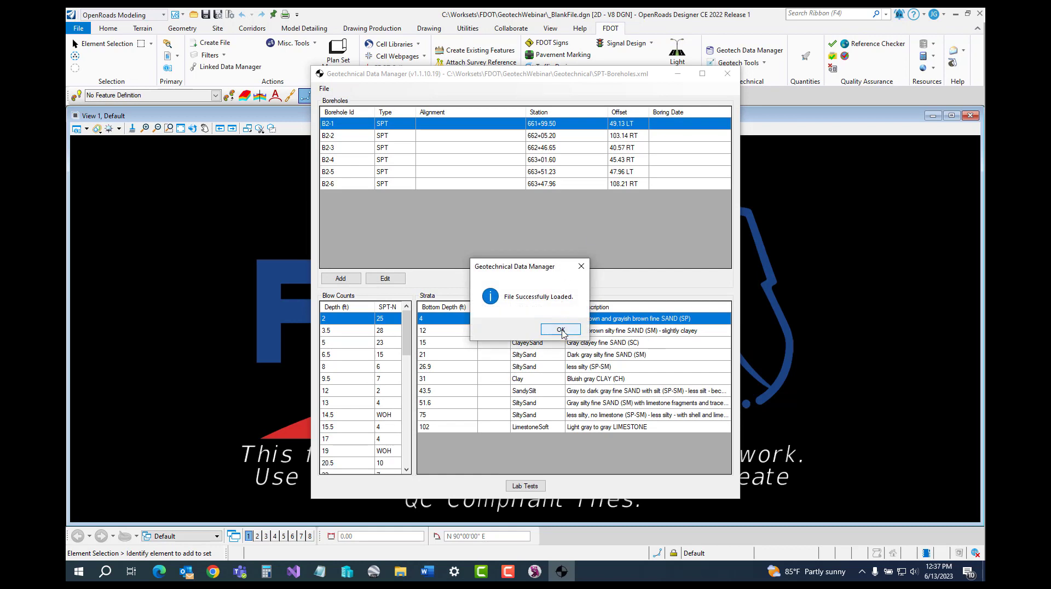
pyautogui.click(561, 328)
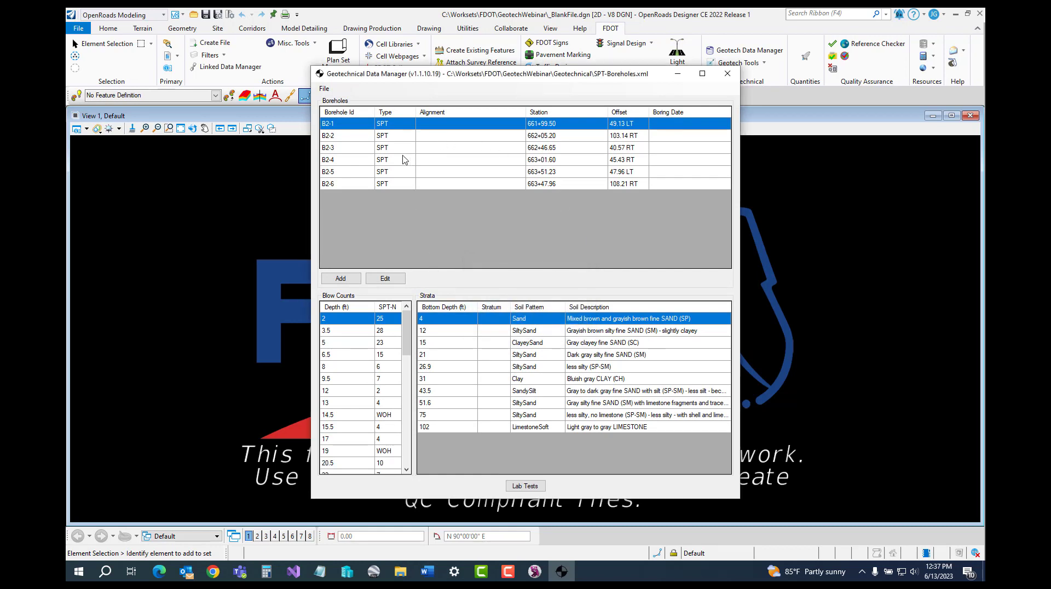
# Step: Review the blow counts and strata of SPT boreholes B2-2 through B2-6
pyautogui.click(345, 137)
pyautogui.click(342, 149)
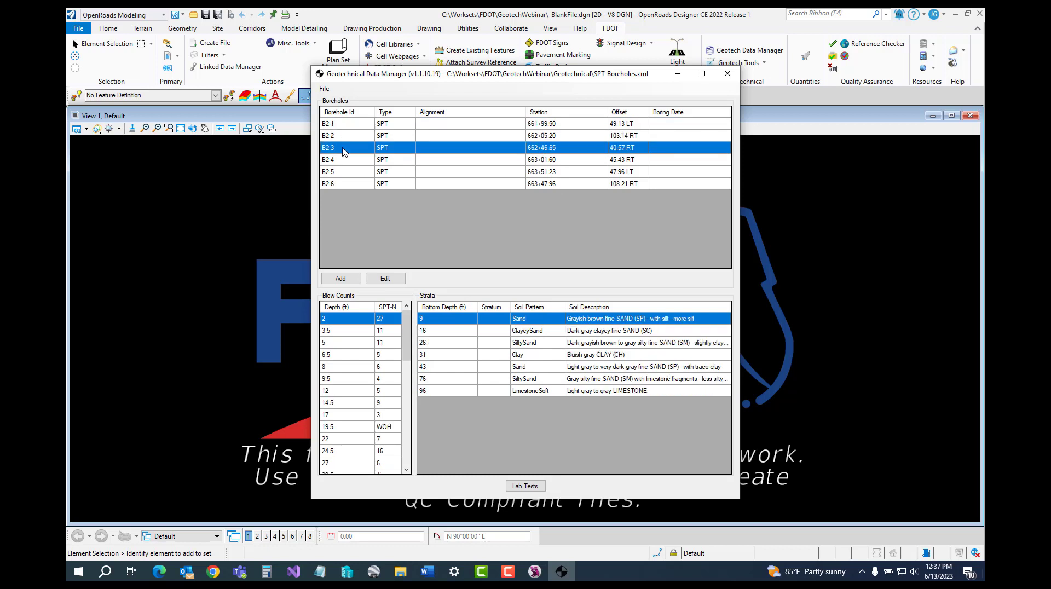
pyautogui.click(344, 160)
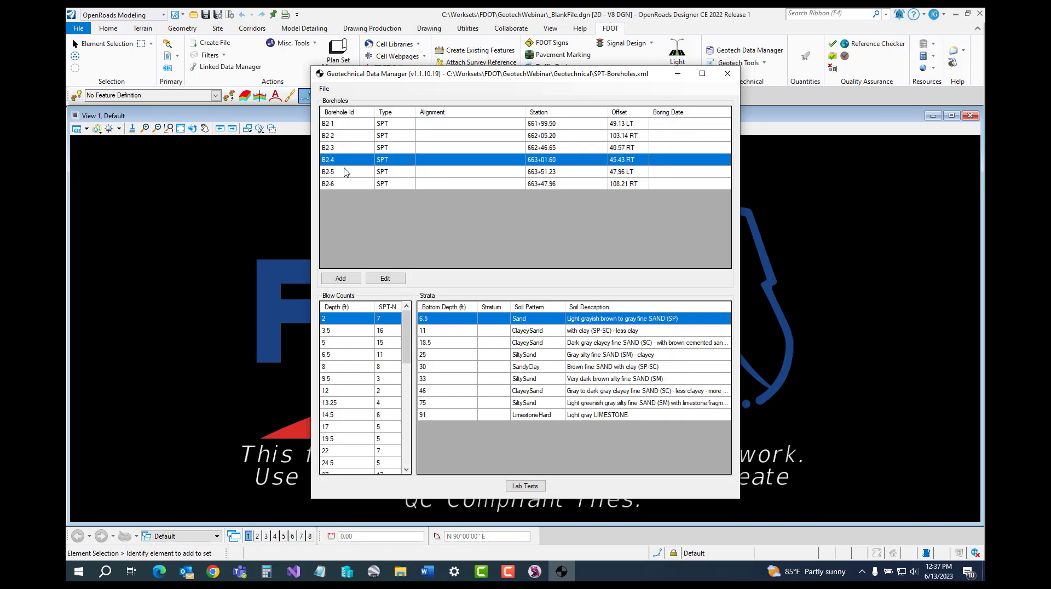
pyautogui.click(346, 173)
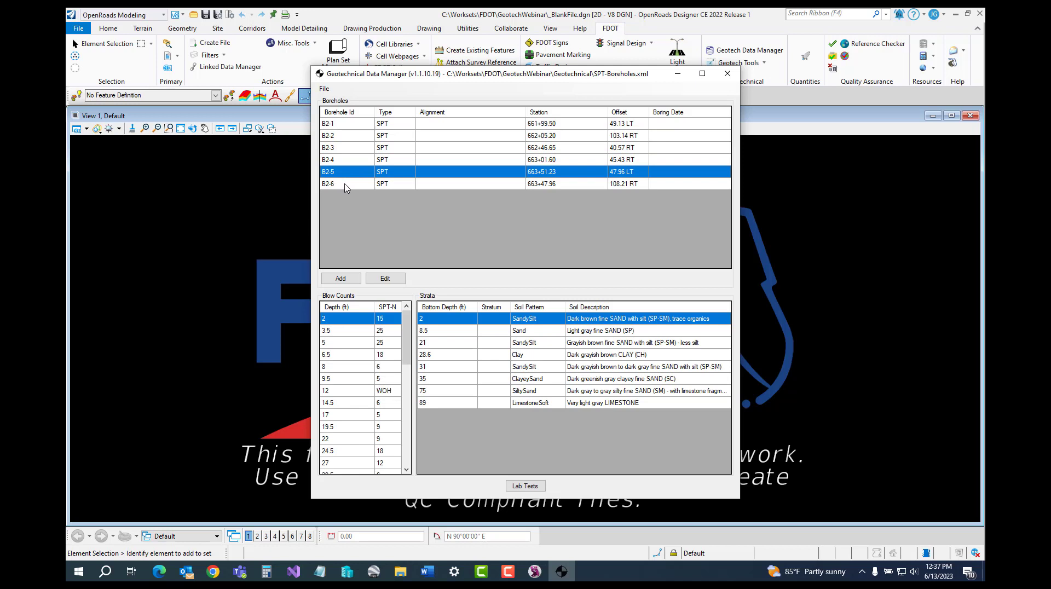
pyautogui.click(346, 185)
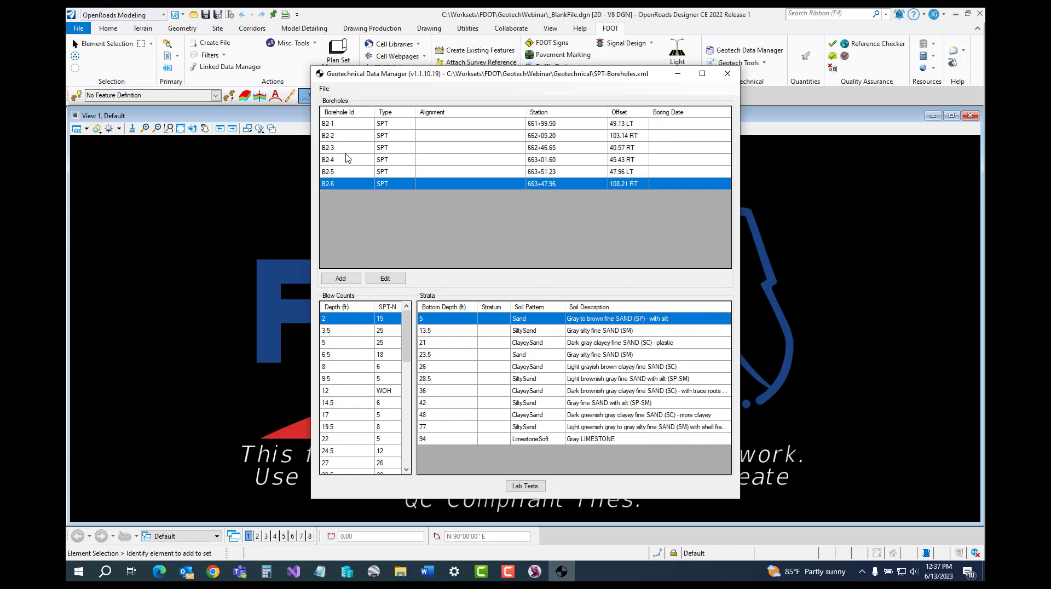
# Step: Open the XML file Auger_Boreholes.xml from the workset's Geotechnical folder
pyautogui.click(326, 90)
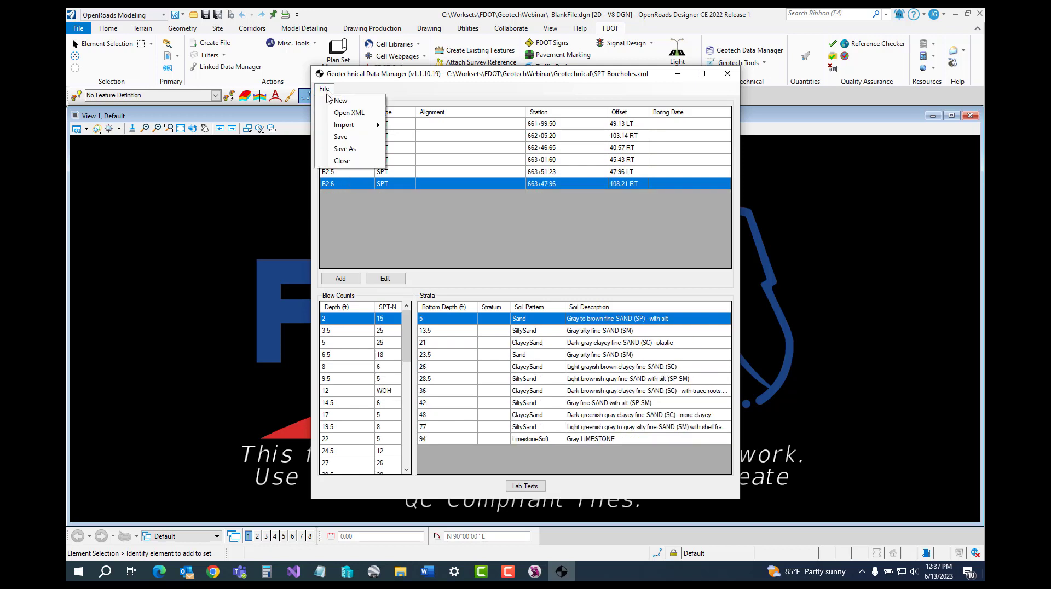
pyautogui.click(364, 114)
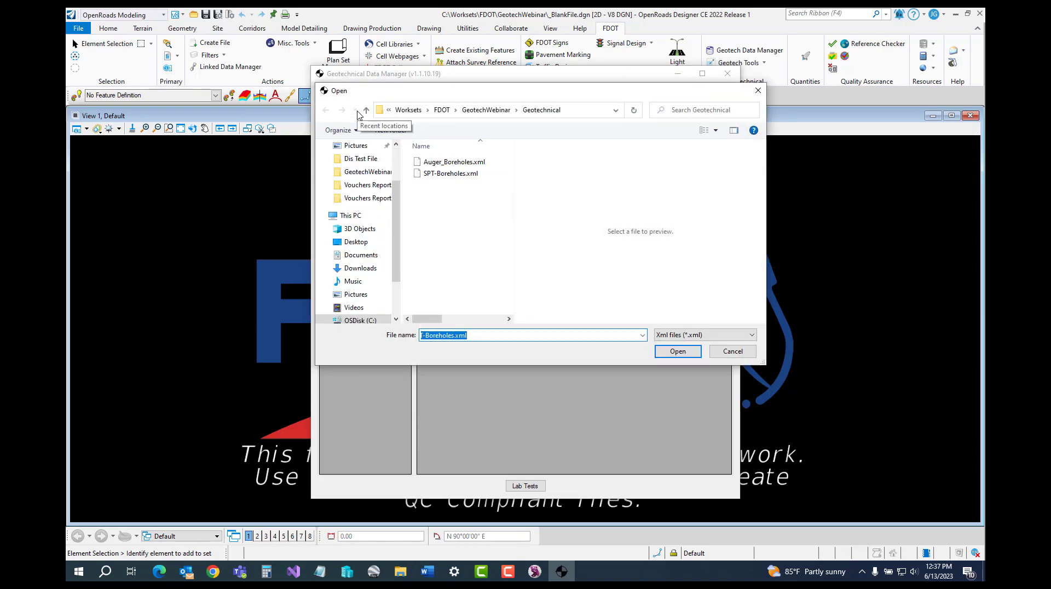
pyautogui.click(454, 162)
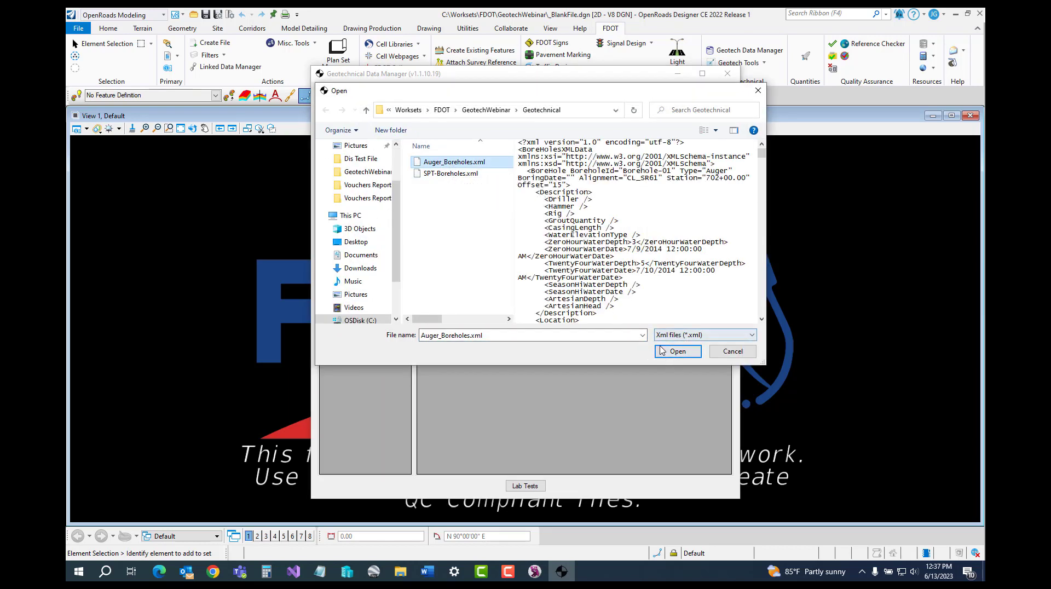
pyautogui.click(686, 353)
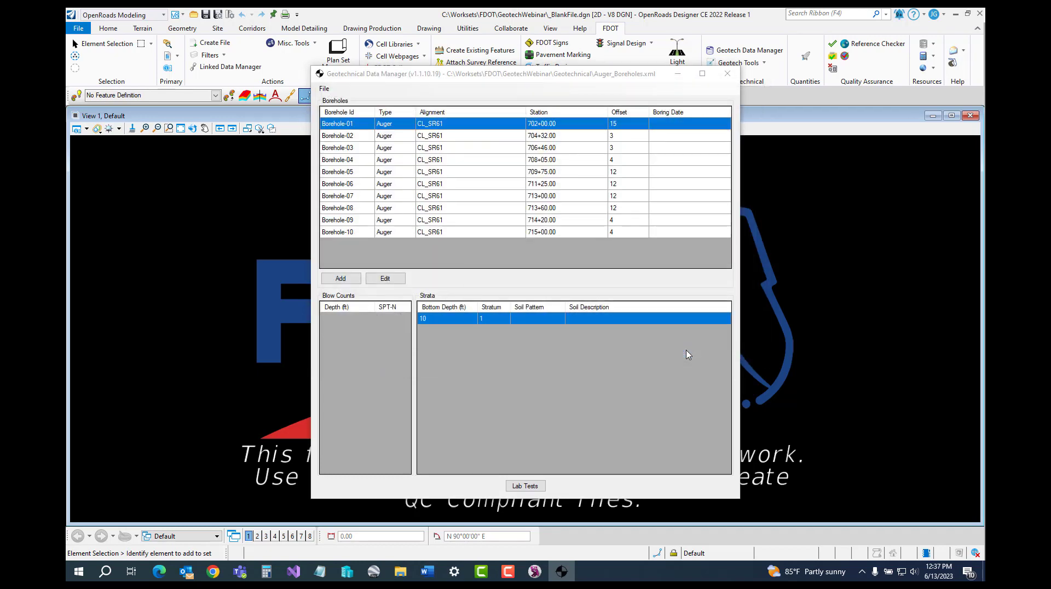
pyautogui.click(569, 330)
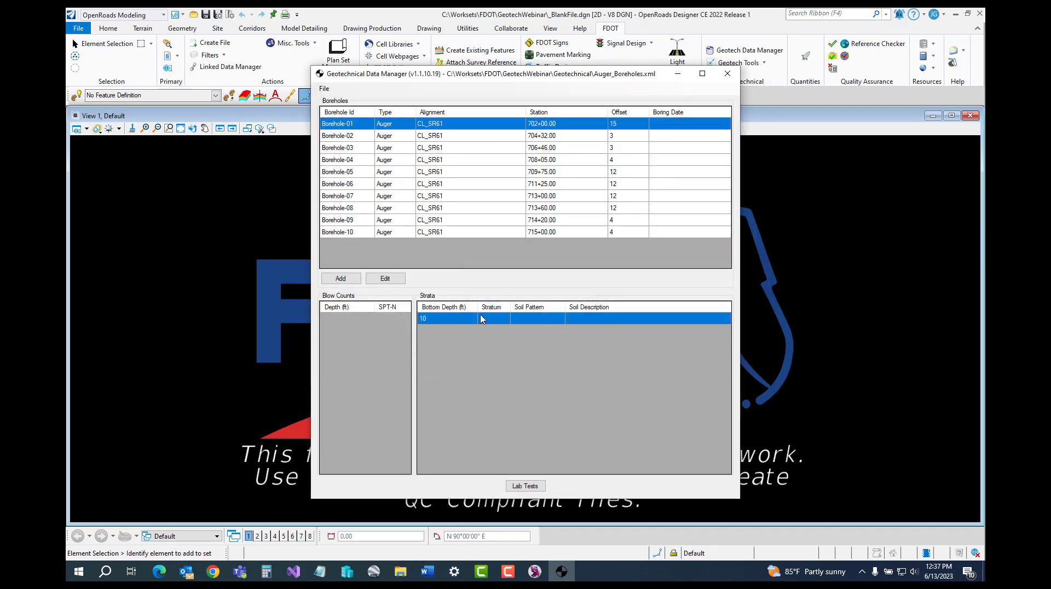
# Step: Review the strata of auger boreholes Borehole-02 through Borehole-10 and close the Geotechnical Data Manager
pyautogui.click(353, 138)
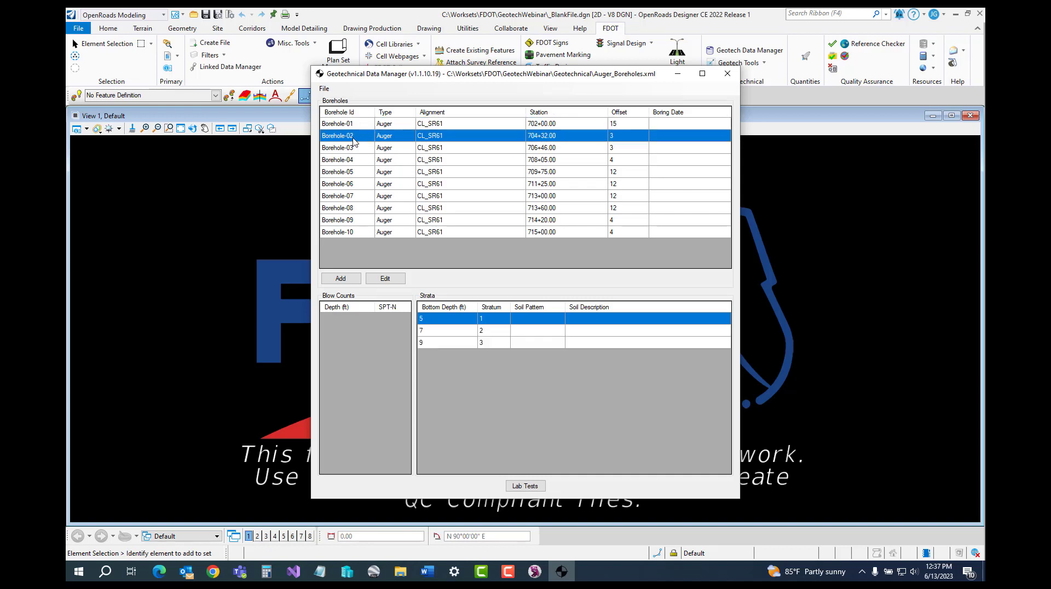
pyautogui.click(355, 149)
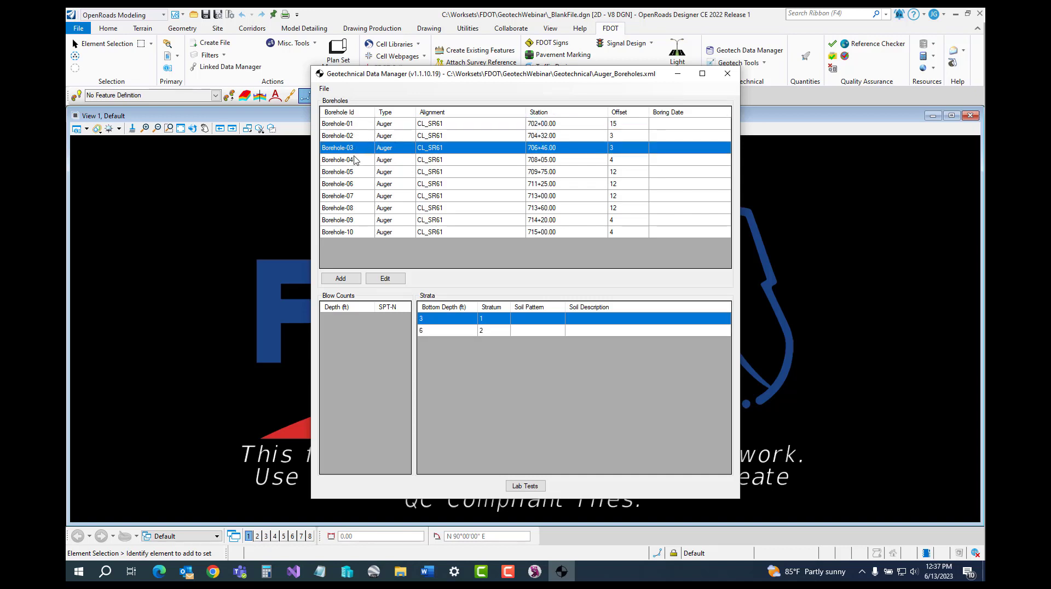
pyautogui.click(355, 159)
pyautogui.click(353, 173)
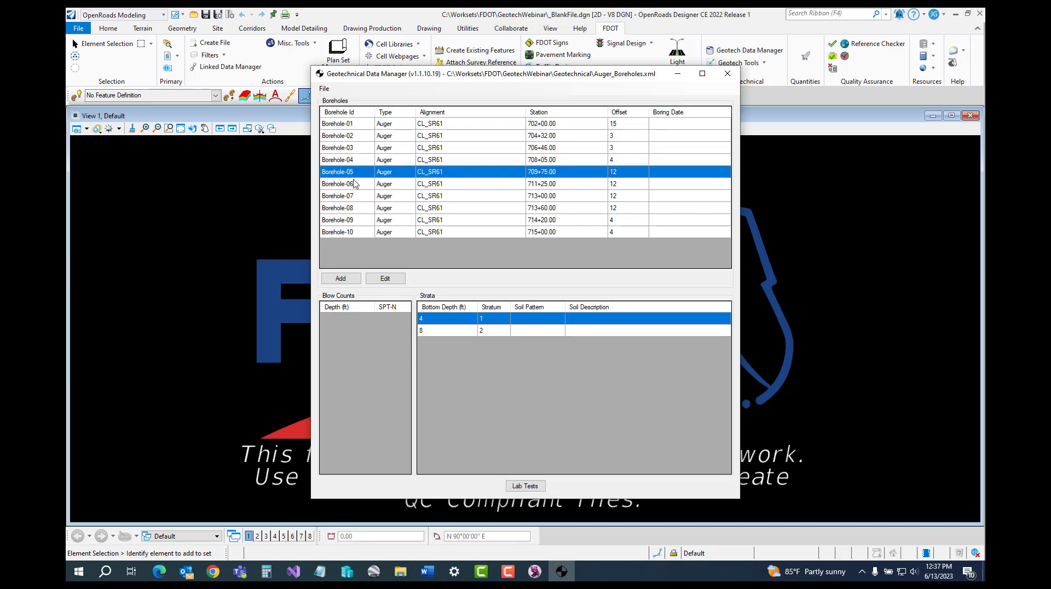
pyautogui.click(353, 184)
pyautogui.click(355, 197)
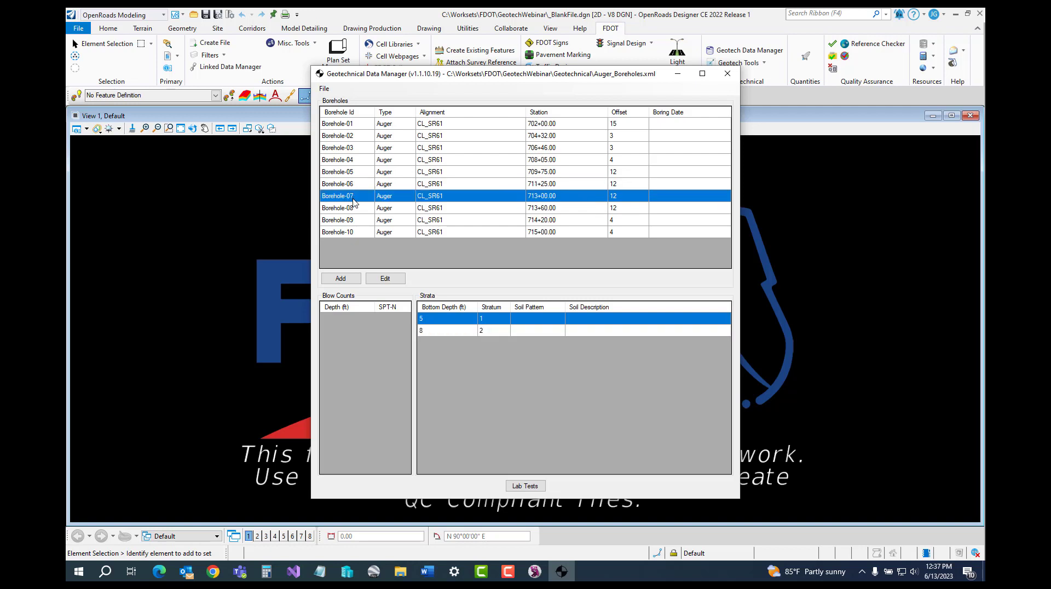
pyautogui.click(353, 209)
pyautogui.click(353, 220)
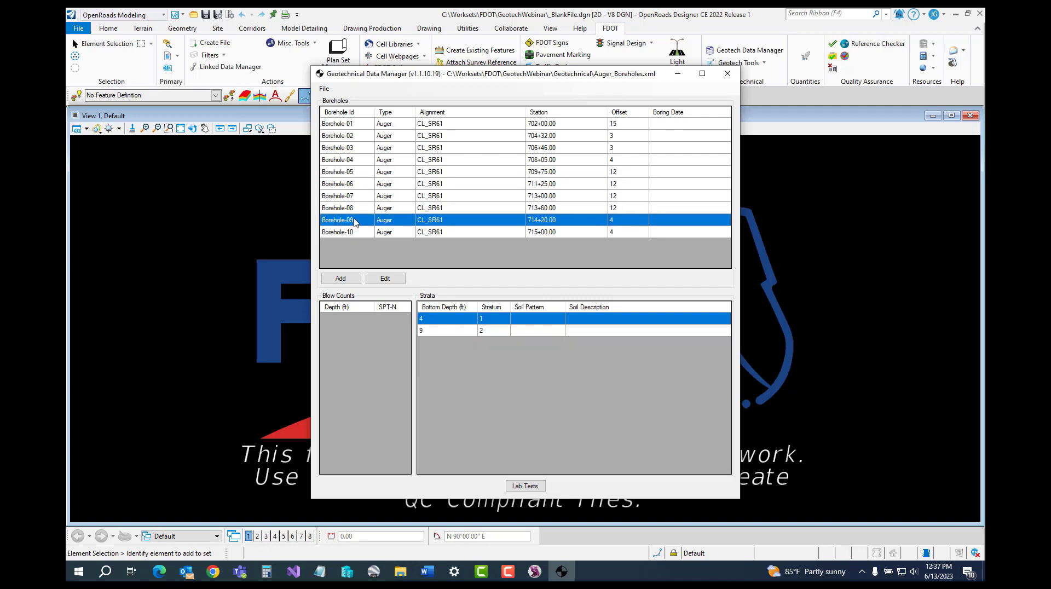
pyautogui.click(355, 233)
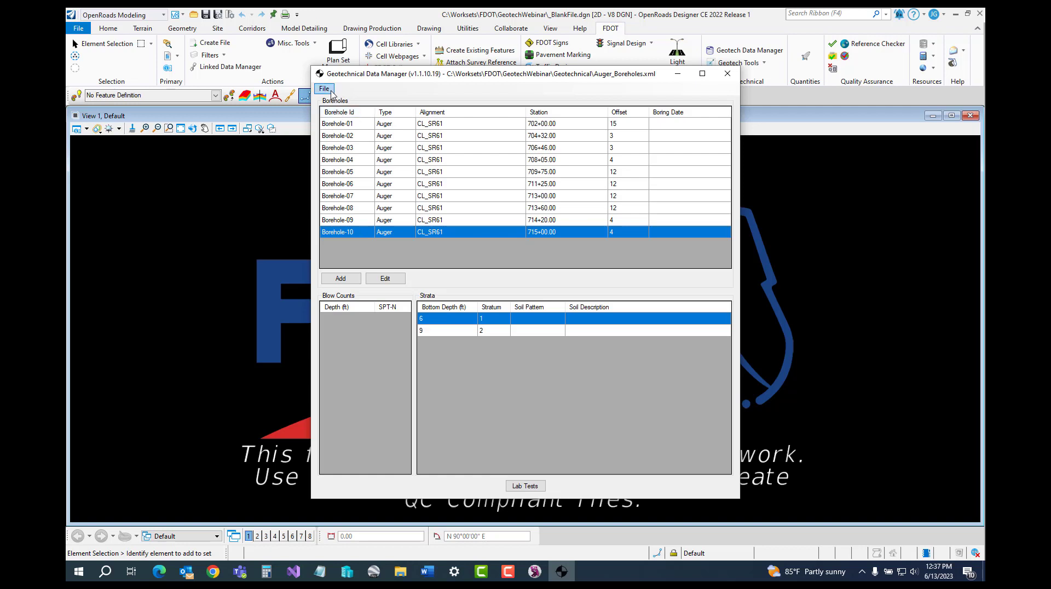
pyautogui.click(726, 79)
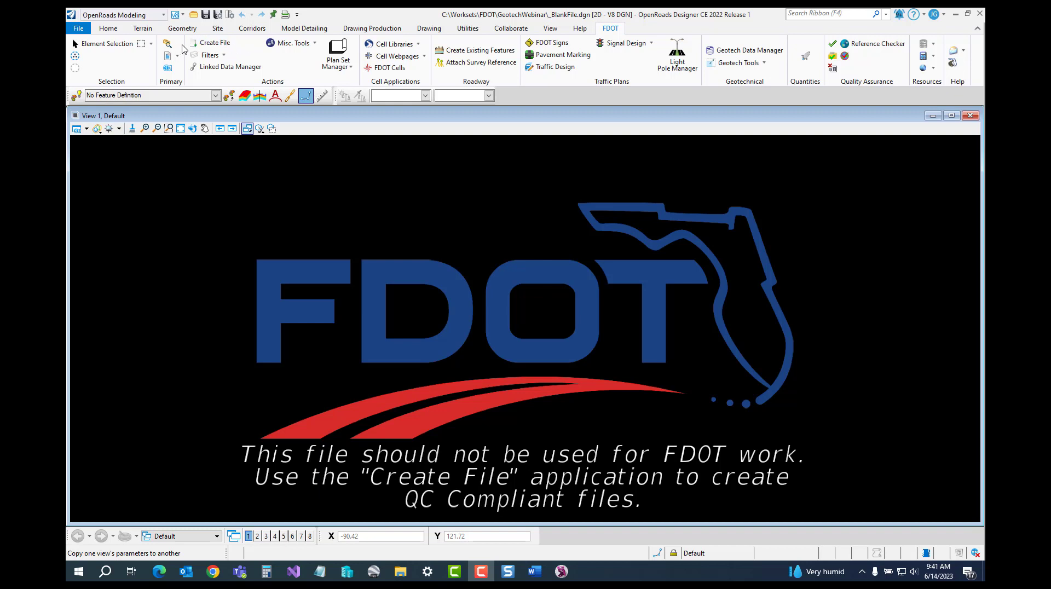
# Step: Open the Create File tool and set the discipline to STRUCTURES and the file group to Geotechnical Sheet Files
pyautogui.click(211, 43)
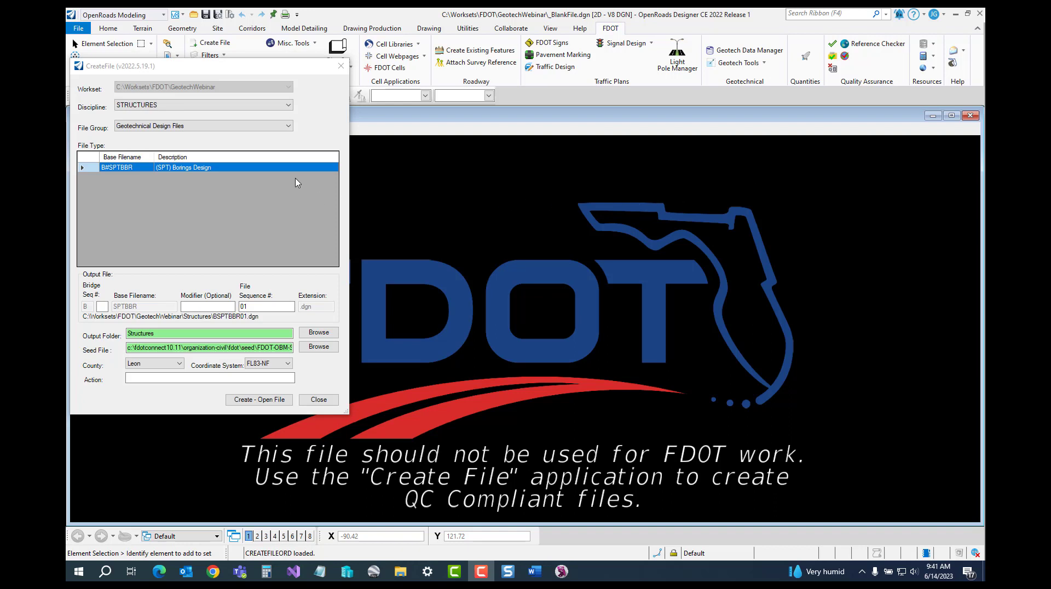
pyautogui.click(246, 106)
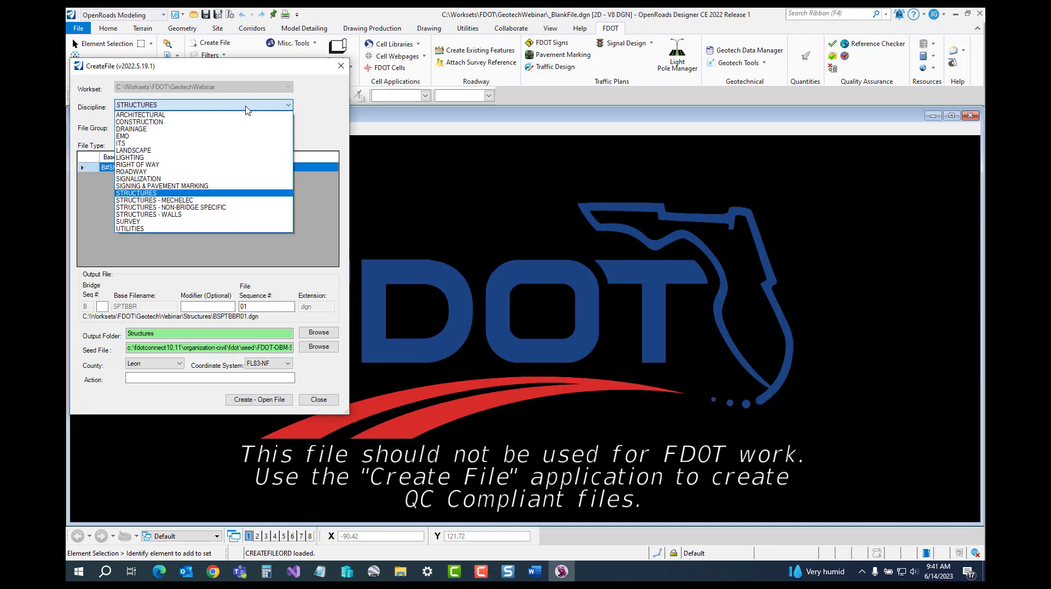
pyautogui.click(162, 194)
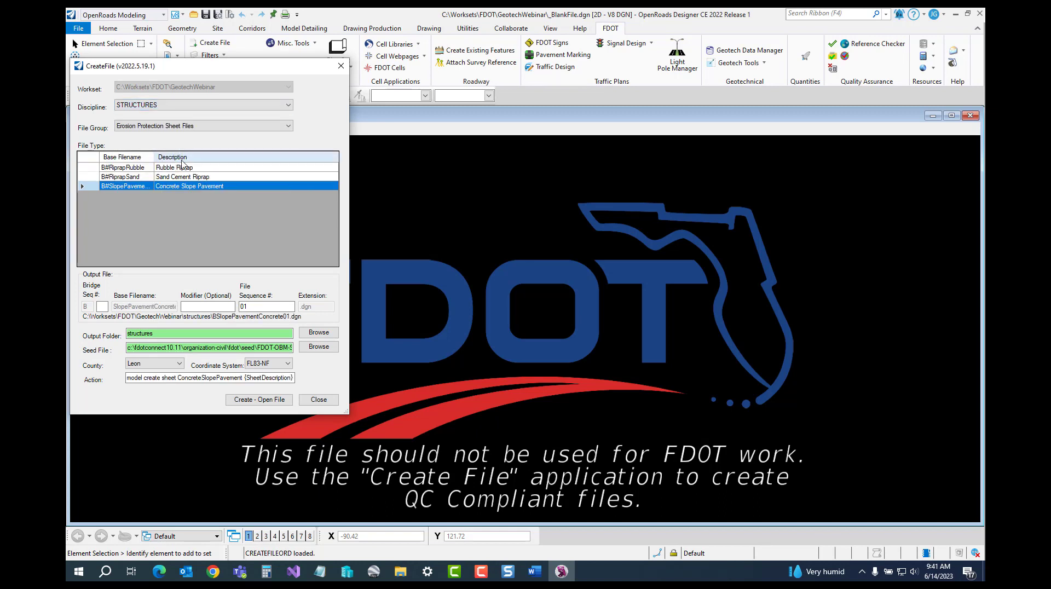
pyautogui.click(208, 127)
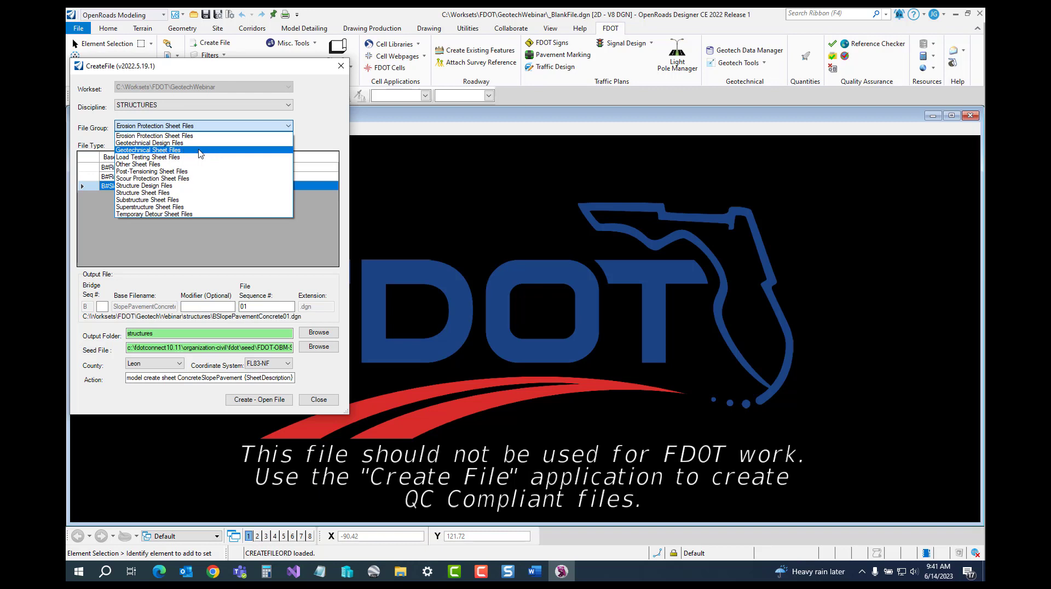
pyautogui.click(199, 150)
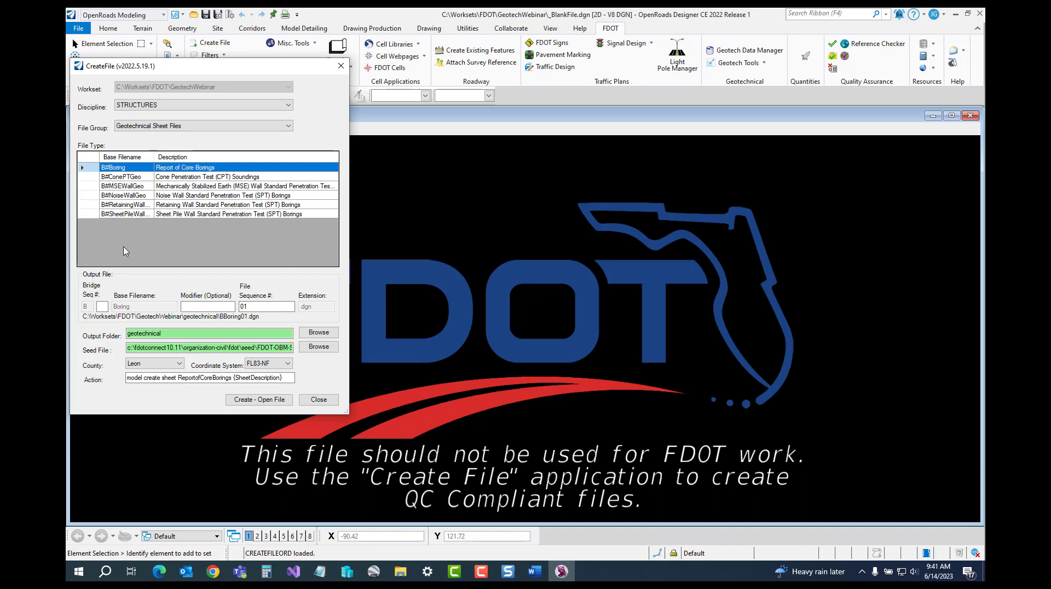
# Step: Set the bridge sequence number to 999 and the county to Wakulla for the Report of Core Borings file
pyautogui.click(100, 304)
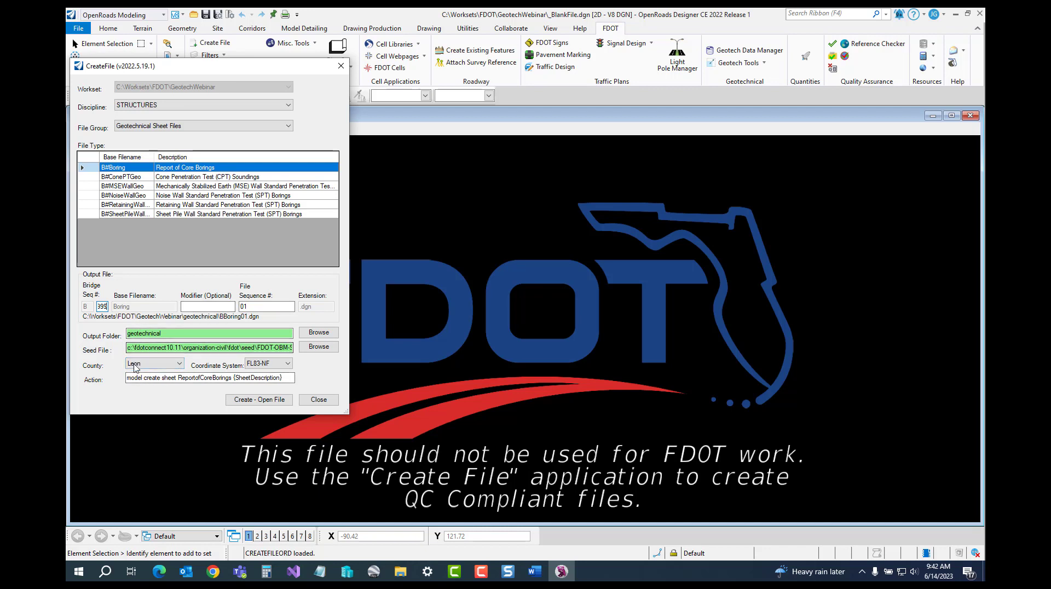
pyautogui.click(165, 365)
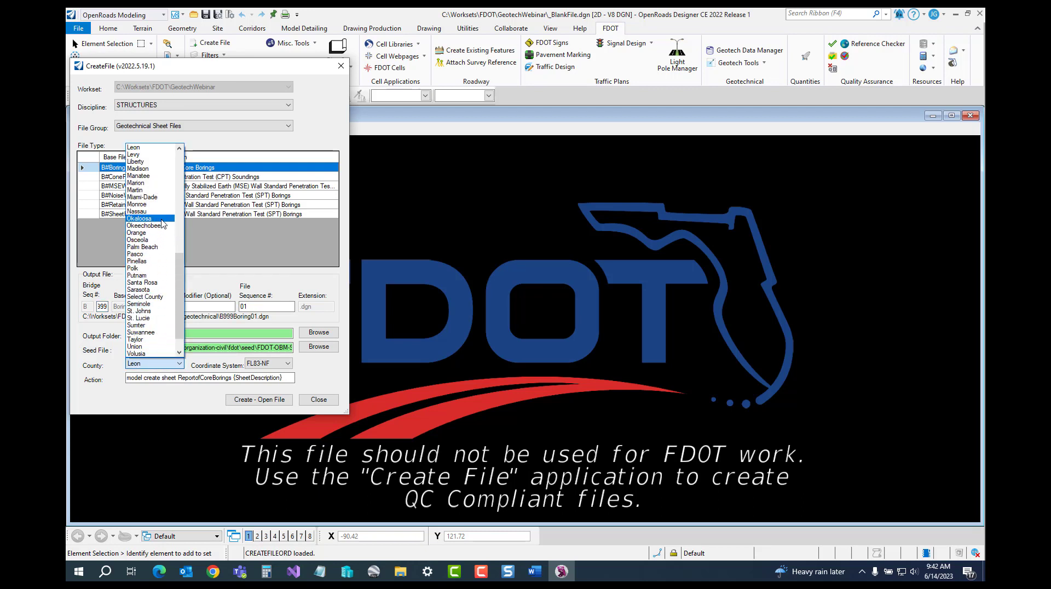
pyautogui.click(159, 198)
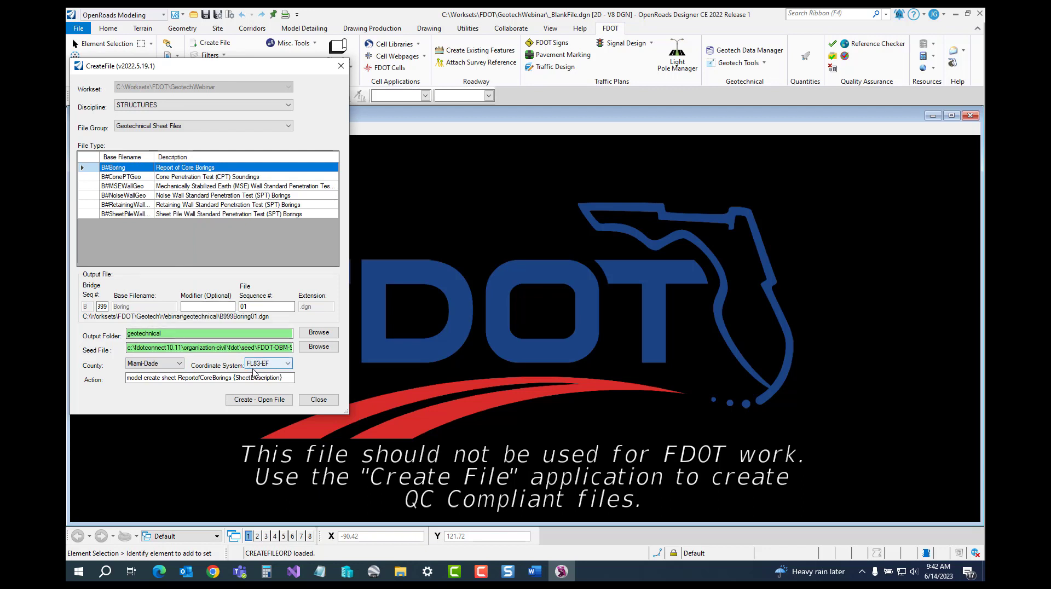
pyautogui.click(179, 364)
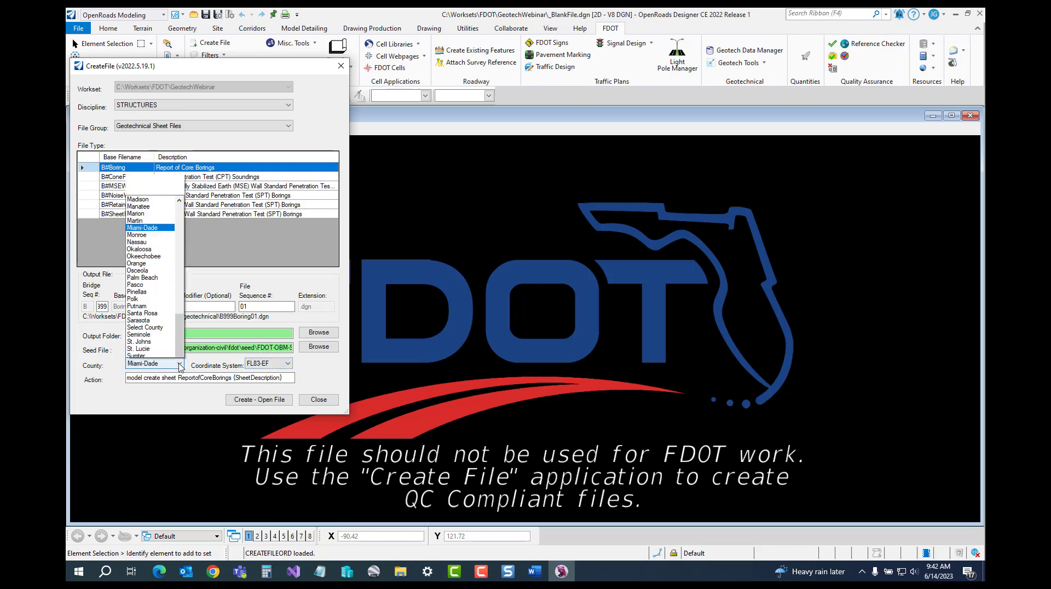
pyautogui.click(149, 339)
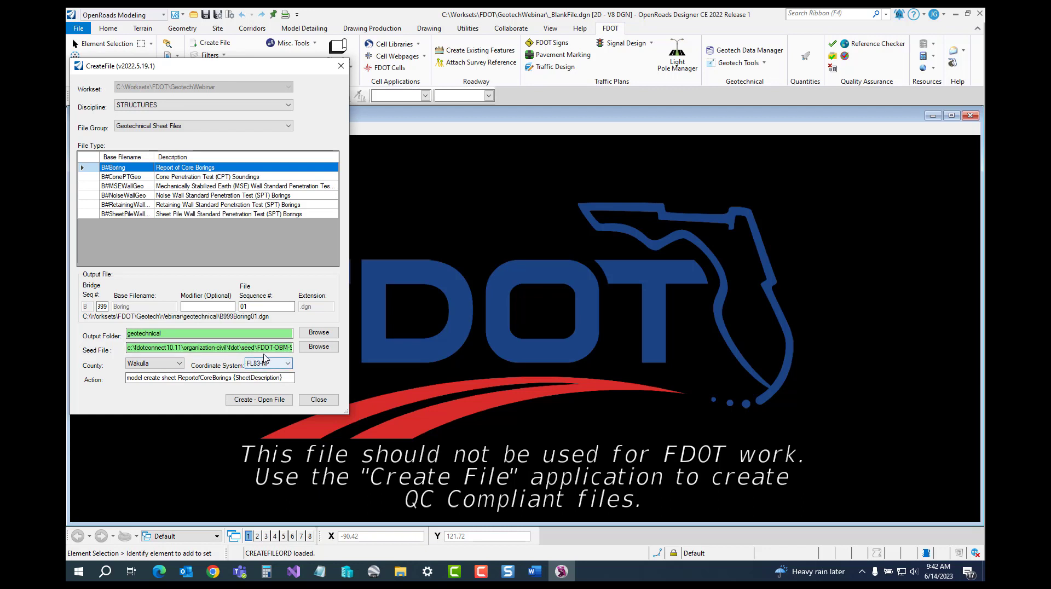
# Step: Create and open the Report of Core Borings sheet file, and close the Create File and Element Selection dialogs
pyautogui.click(250, 404)
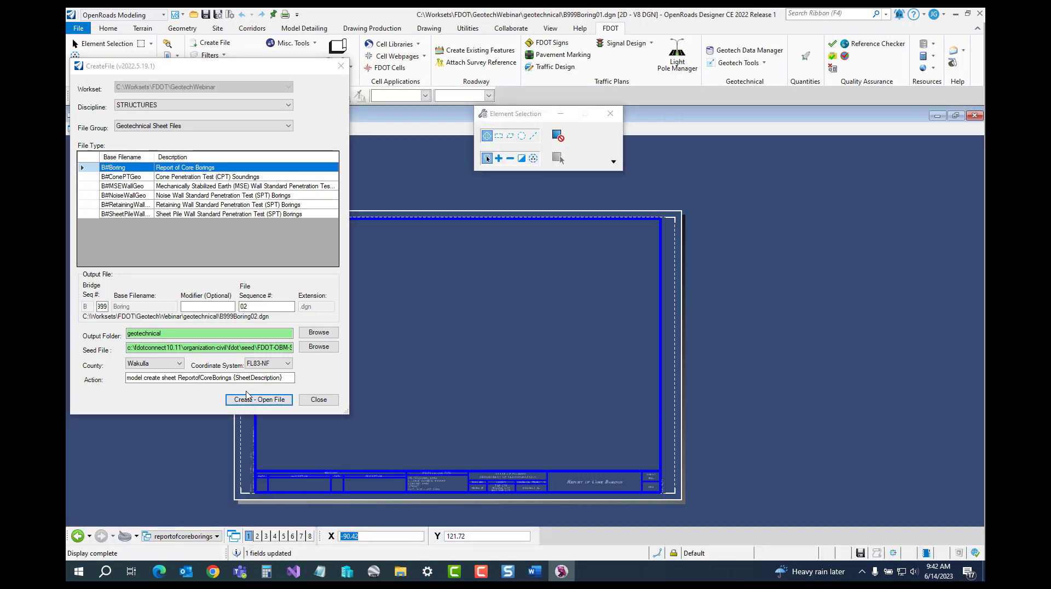
pyautogui.click(318, 400)
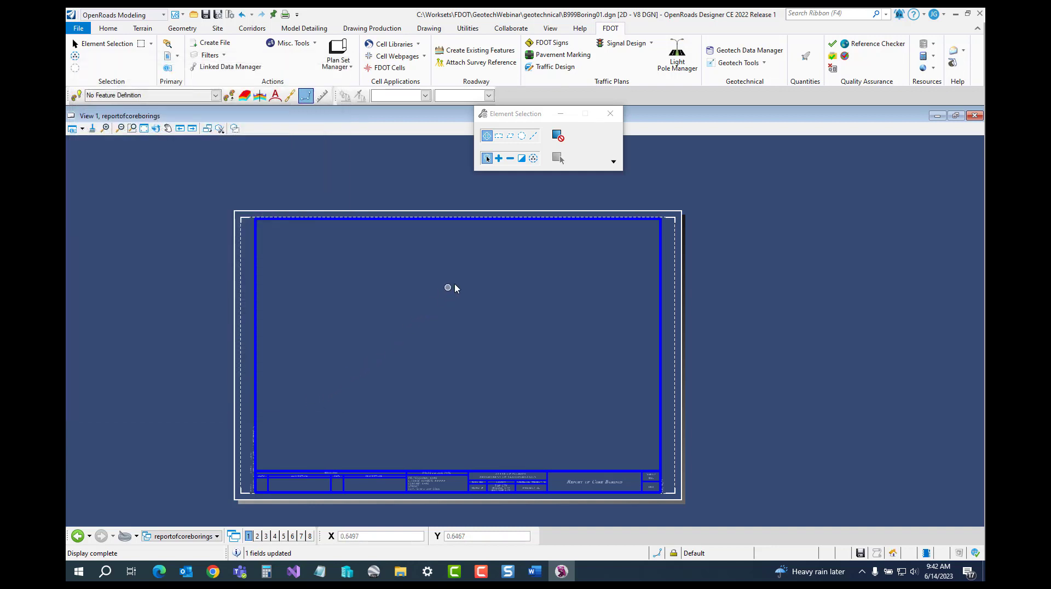
pyautogui.click(610, 113)
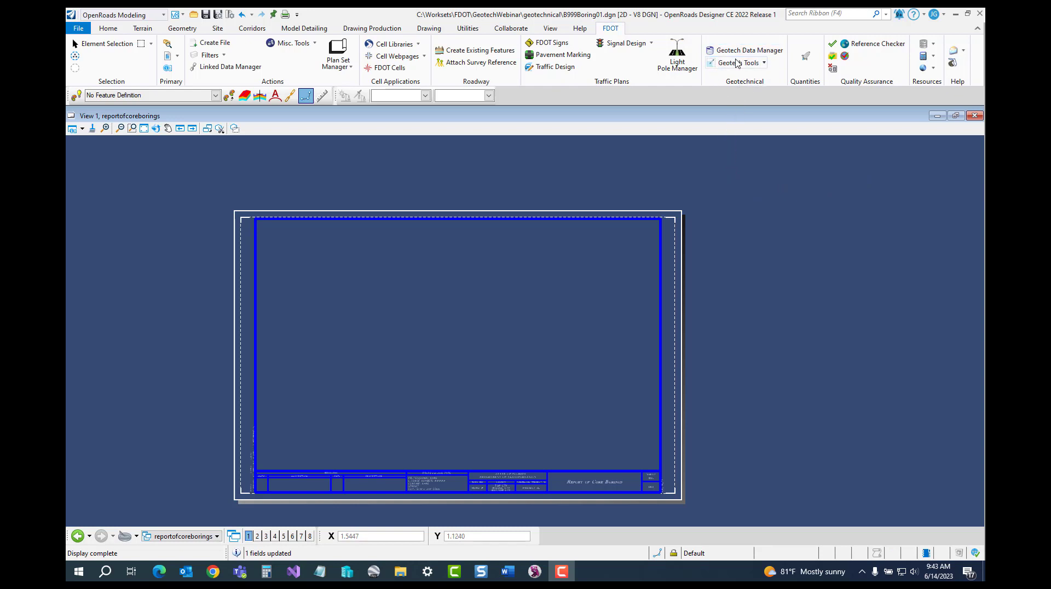
# Step: Start the Report of Borings tool and load SPT-Boreholes.xml from the workset's Geotechnical folder as its input file
pyautogui.click(764, 63)
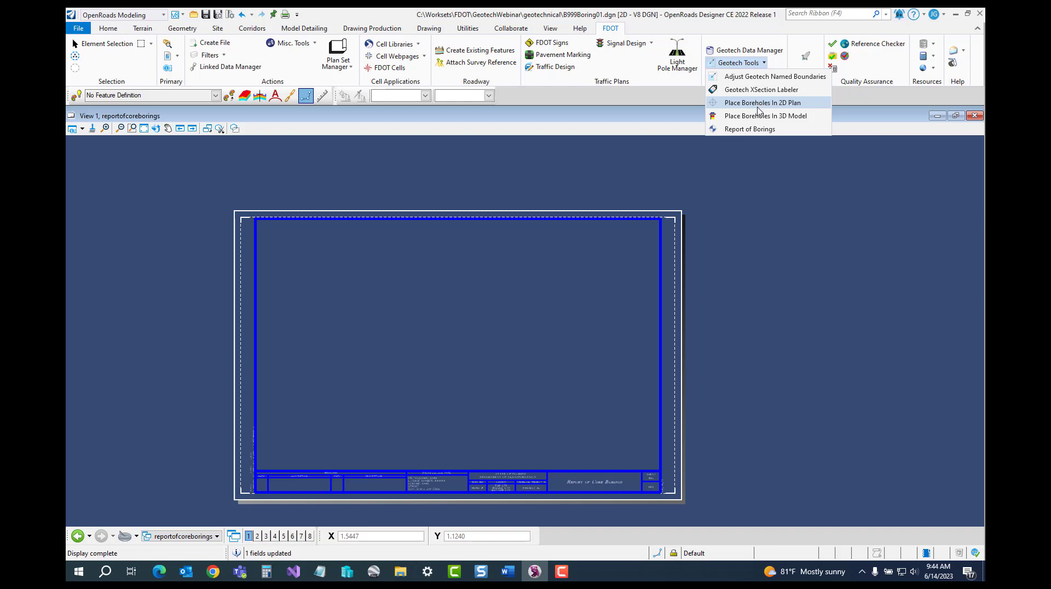
pyautogui.click(754, 129)
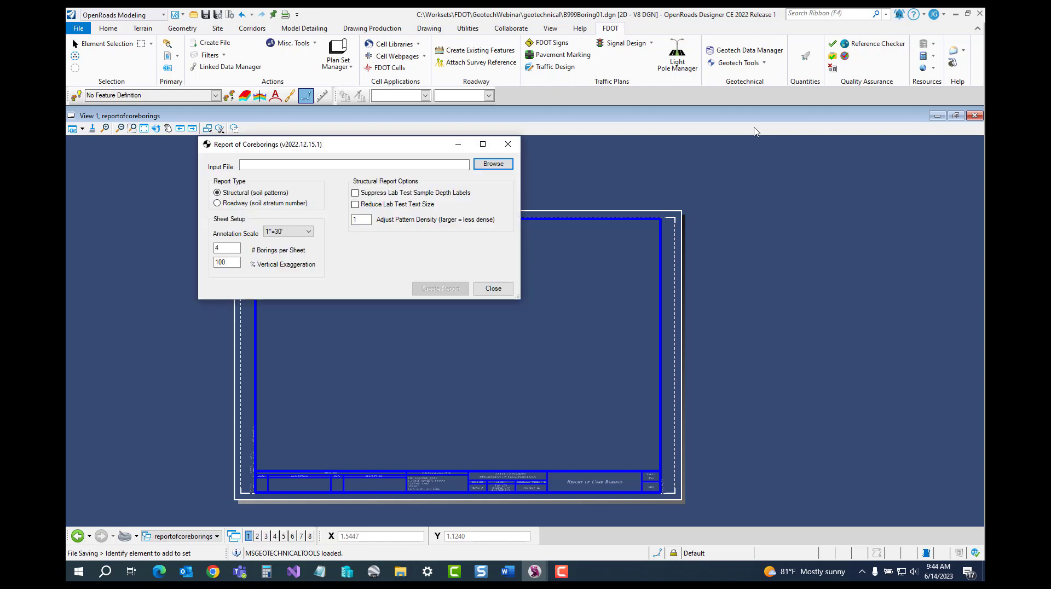
pyautogui.click(491, 165)
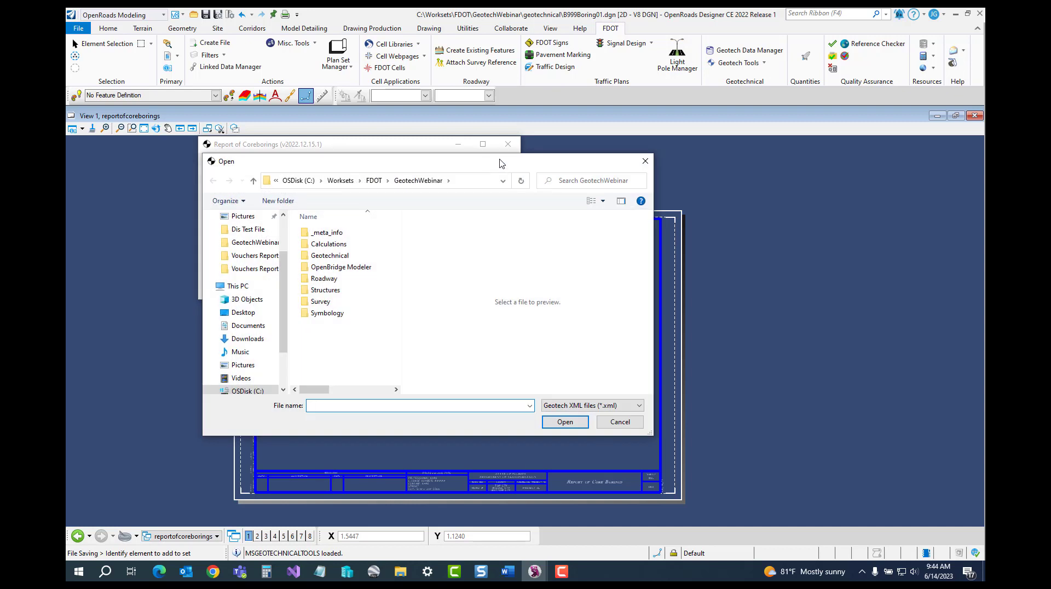
pyautogui.click(346, 256)
pyautogui.doubleClick(346, 257)
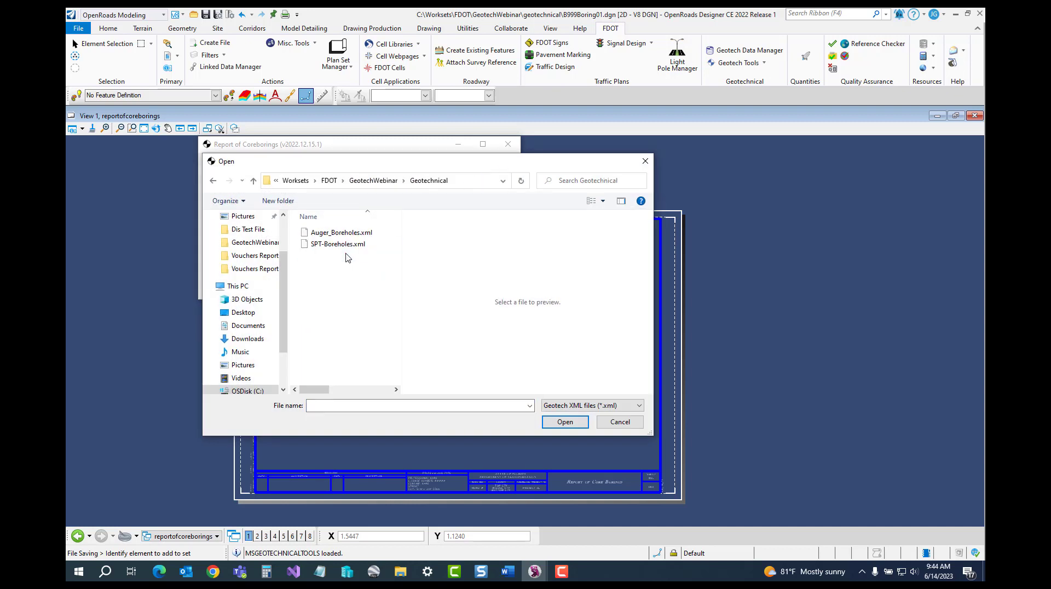
pyautogui.click(360, 244)
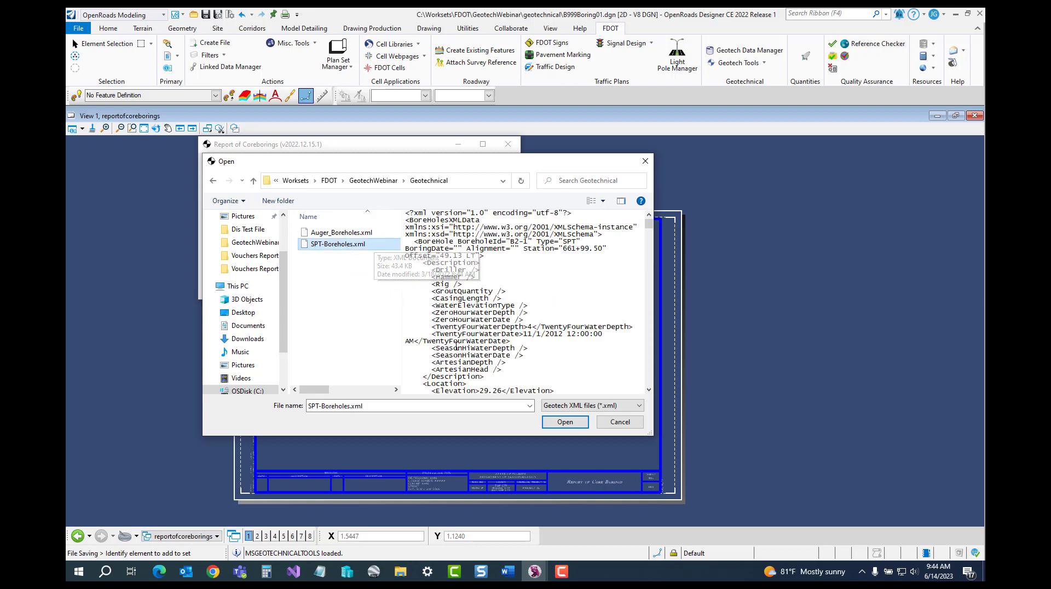
pyautogui.click(559, 424)
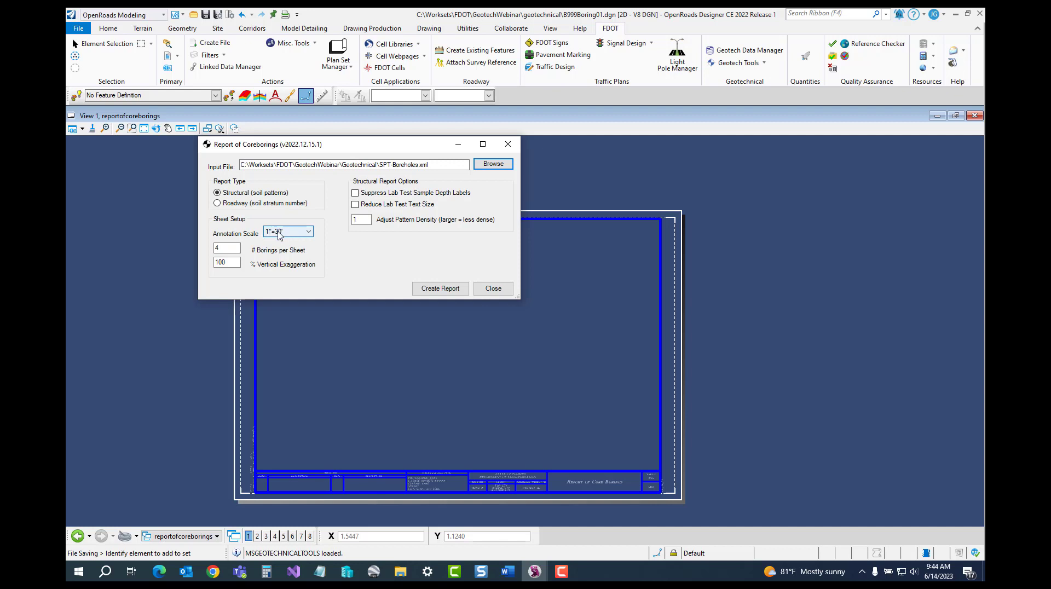
# Step: Create the structural core borings report at 1"=30' with 4 borings per sheet and 100% vertical exaggeration
pyautogui.click(216, 249)
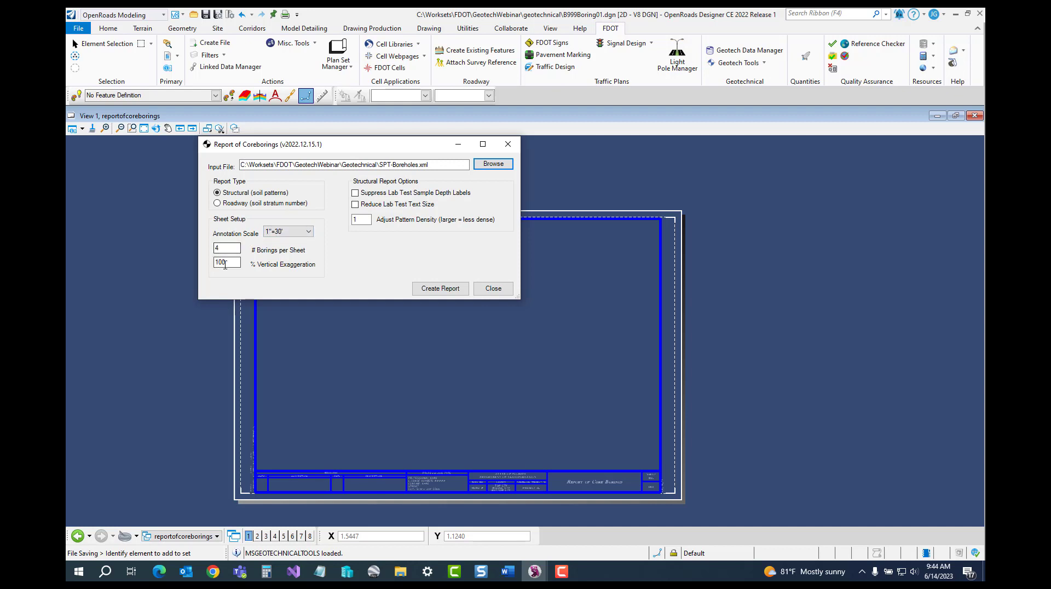
pyautogui.click(219, 263)
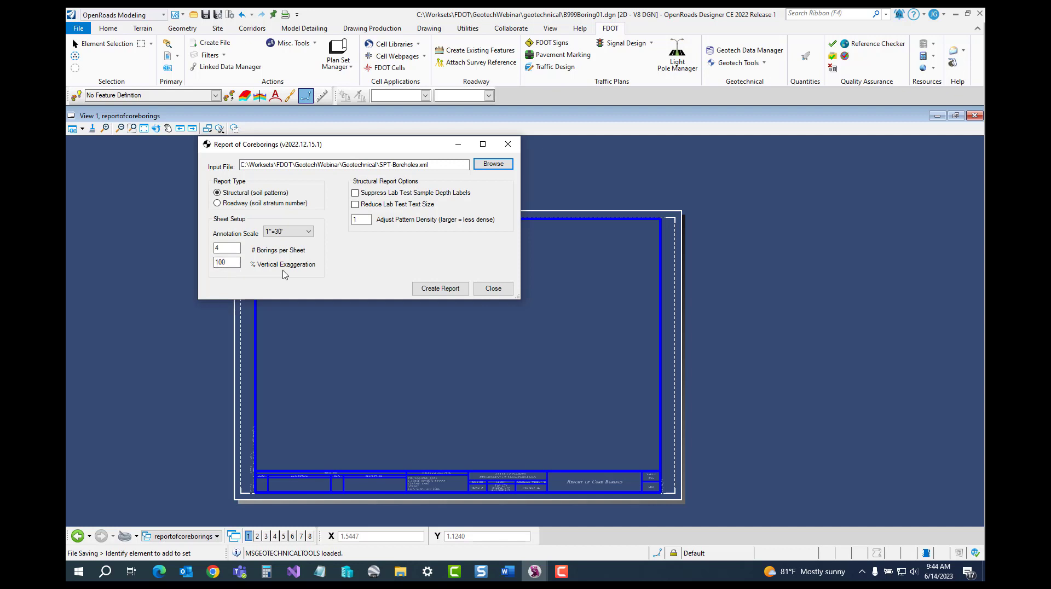
pyautogui.click(438, 290)
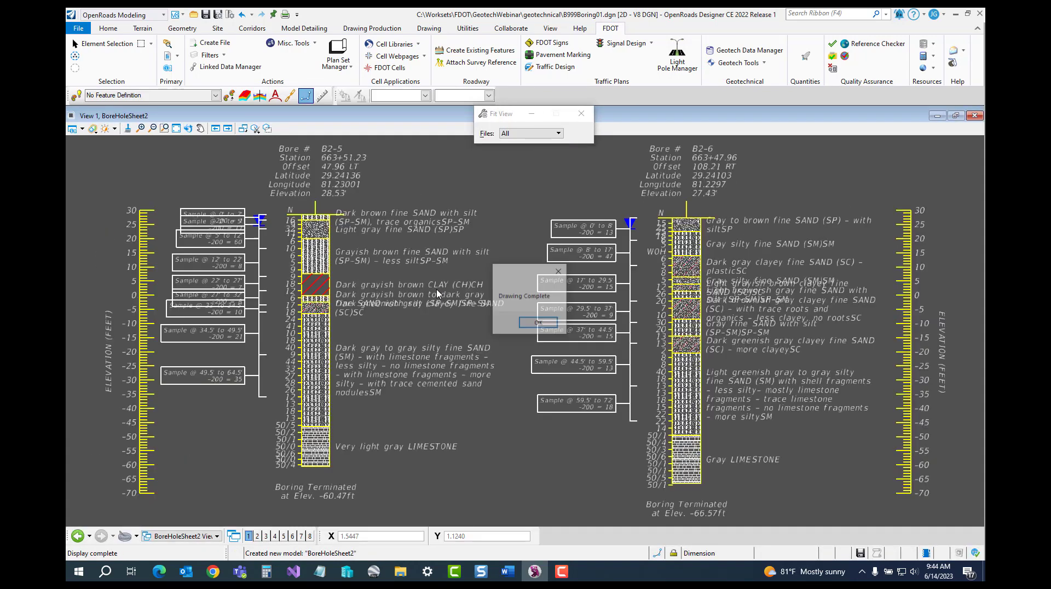
pyautogui.click(552, 326)
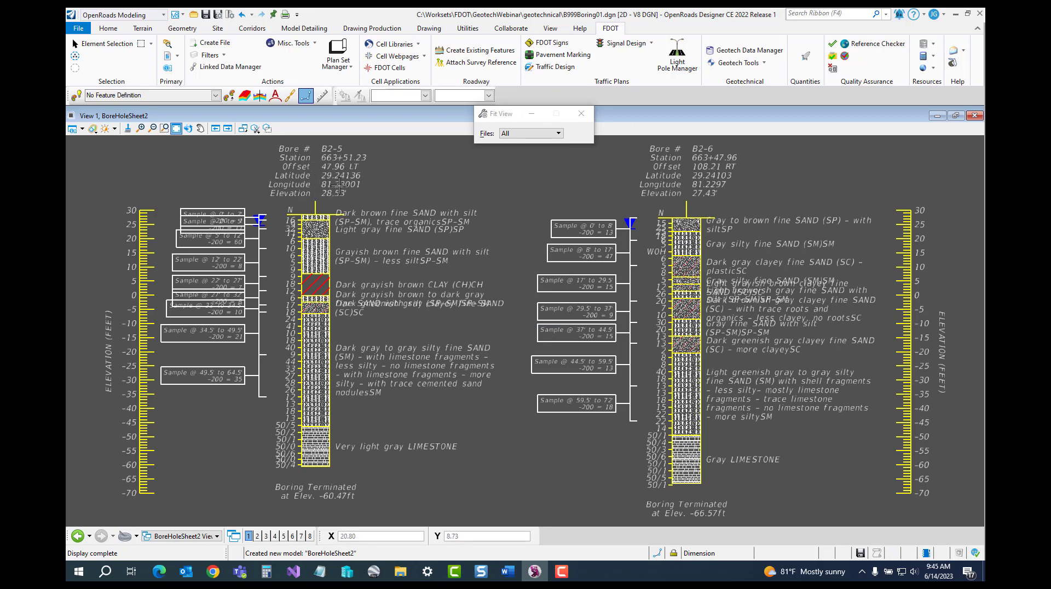
# Step: Look over borings B2-5 and B2-6, and switch to the BoreHoleSheet1 model
pyautogui.moveTo(433, 193); pyautogui.dragTo(400, 194, button='middle')
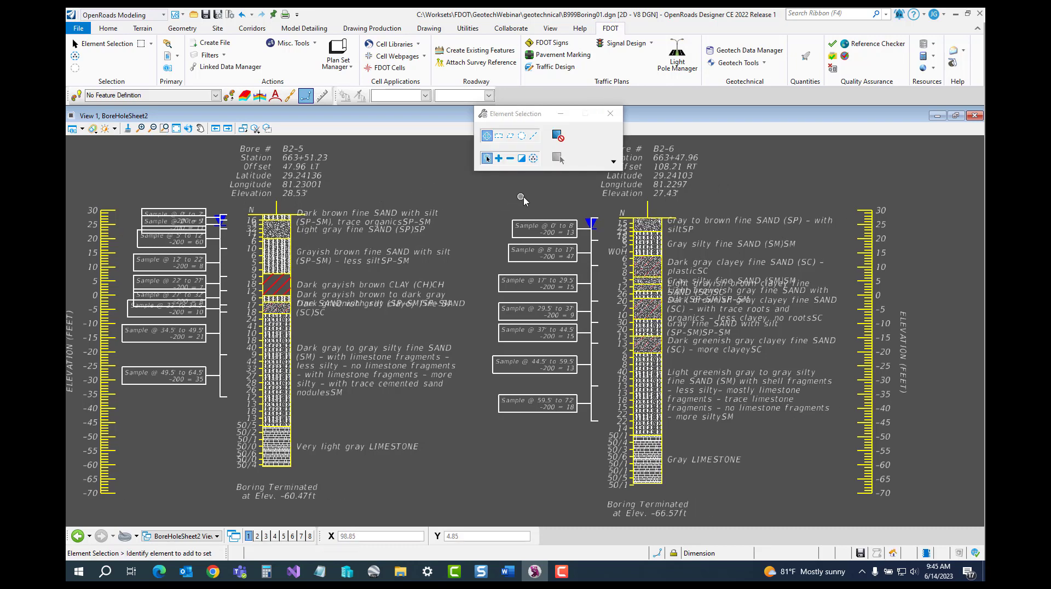
pyautogui.moveTo(546, 202); pyautogui.dragTo(427, 228, button='middle')
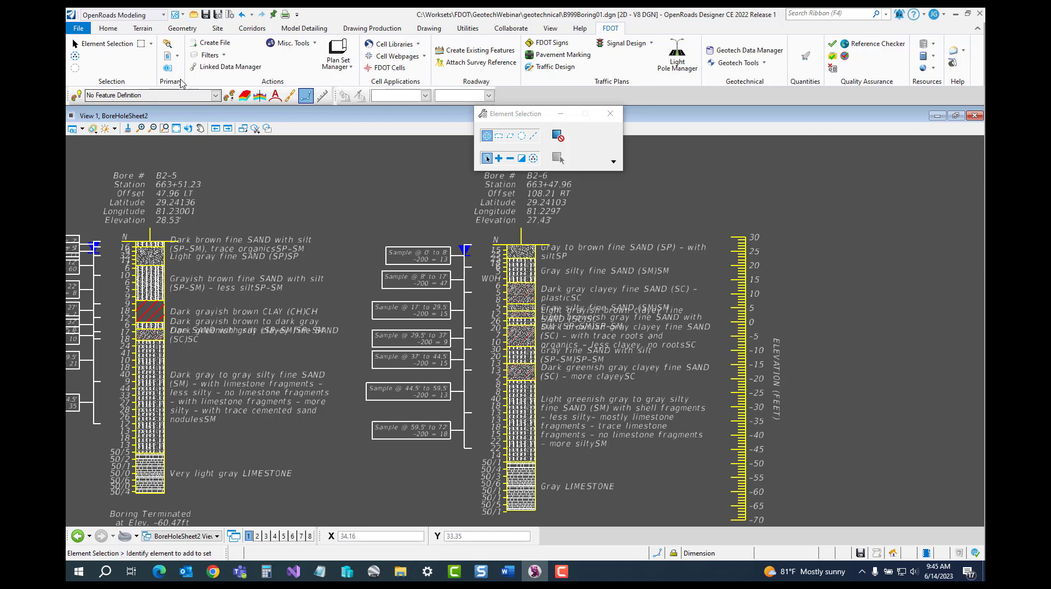
pyautogui.click(108, 28)
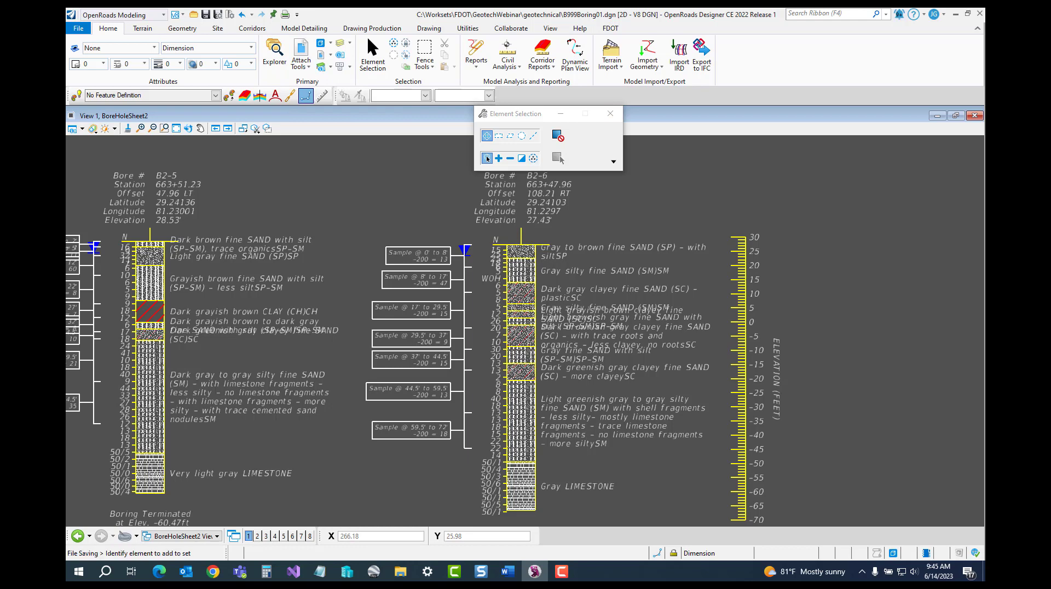
pyautogui.moveTo(984, 225); pyautogui.dragTo(447, 231)
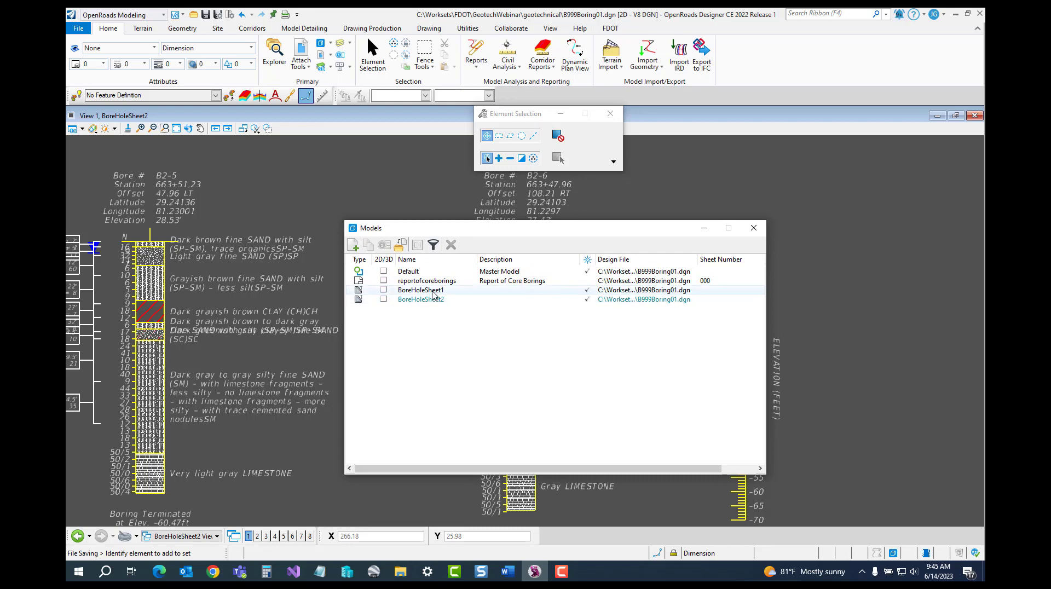
pyautogui.doubleClick(433, 291)
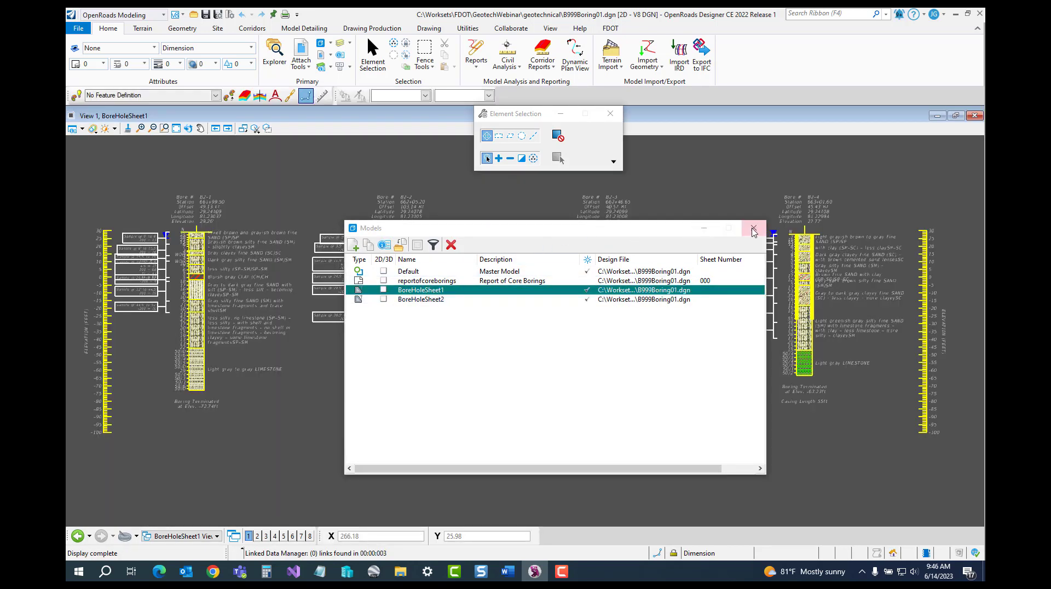
pyautogui.click(753, 230)
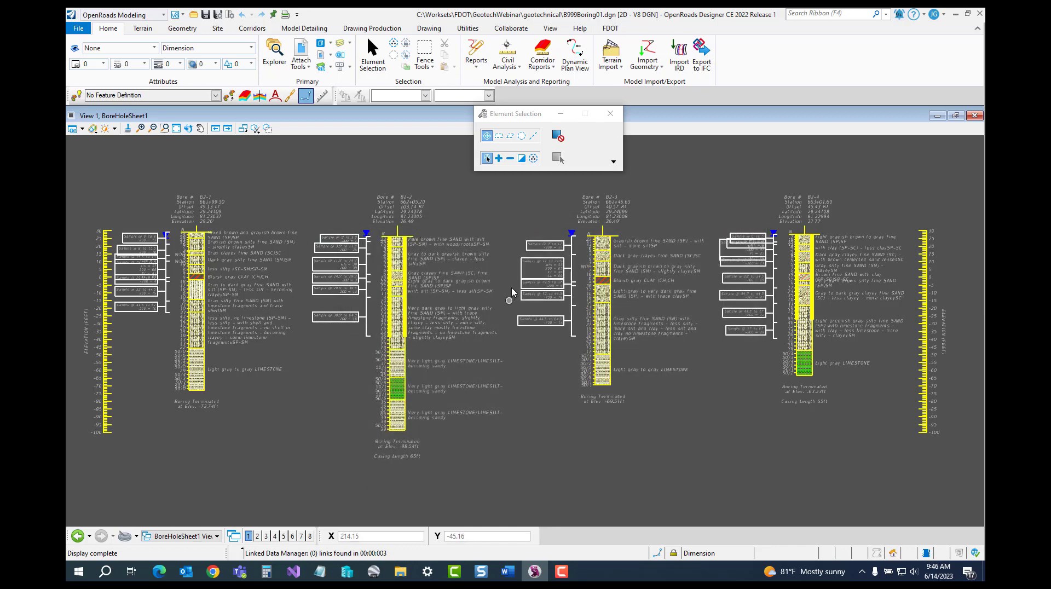
# Step: Examine boring B2-2 on BoreHoleSheet1, including its location data, blow counts, sample labels and strata descriptions
pyautogui.scroll(3, 393, 315)
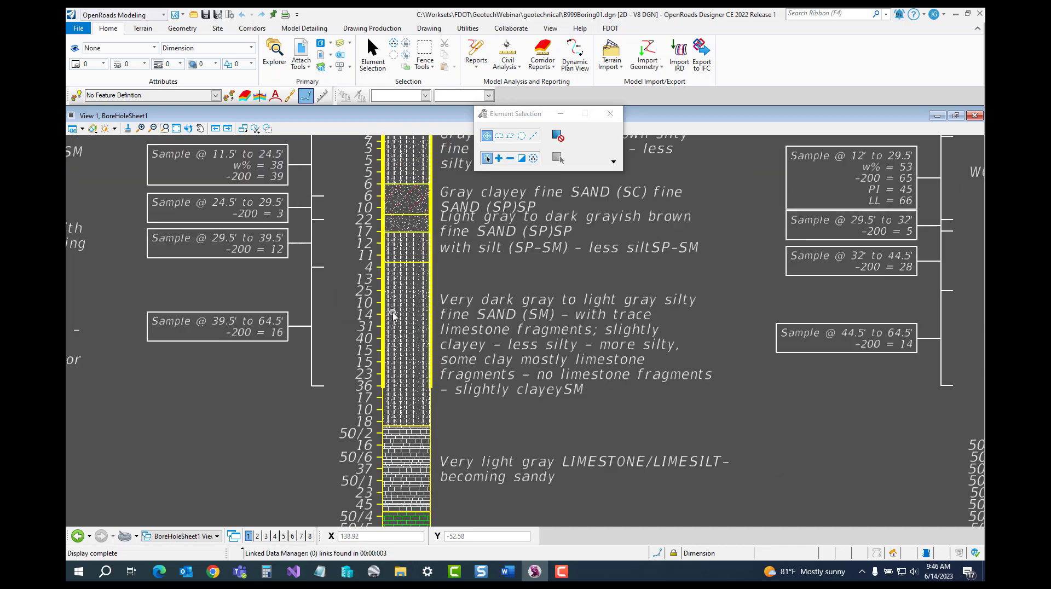
pyautogui.scroll(2, 393, 315)
pyautogui.scroll(-5, 393, 315)
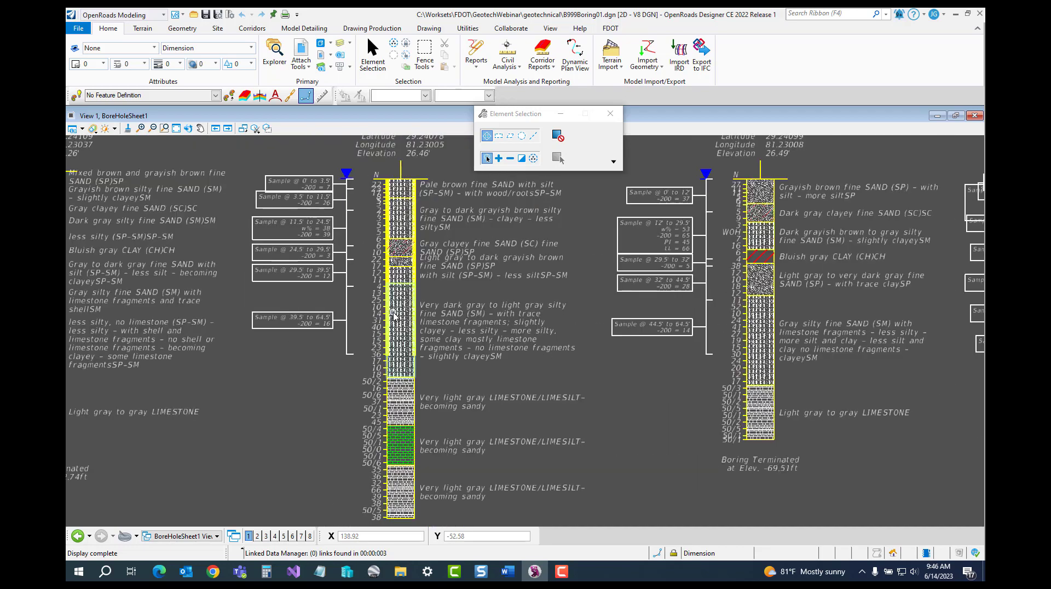
pyautogui.moveTo(449, 225); pyautogui.dragTo(462, 307, button='middle')
pyautogui.scroll(2, 425, 297)
pyautogui.scroll(4, 425, 300)
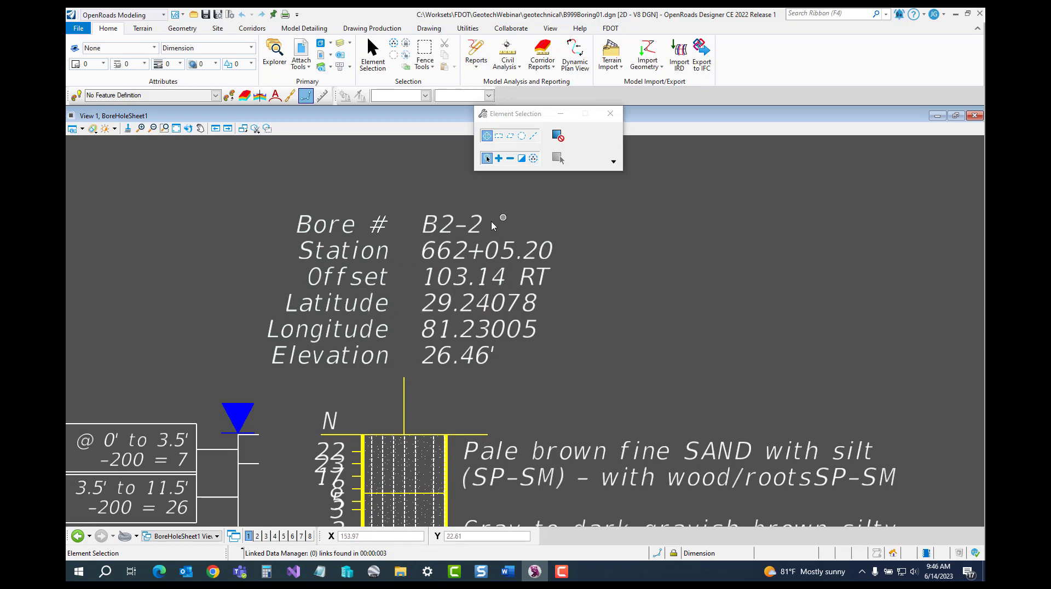
pyautogui.click(610, 114)
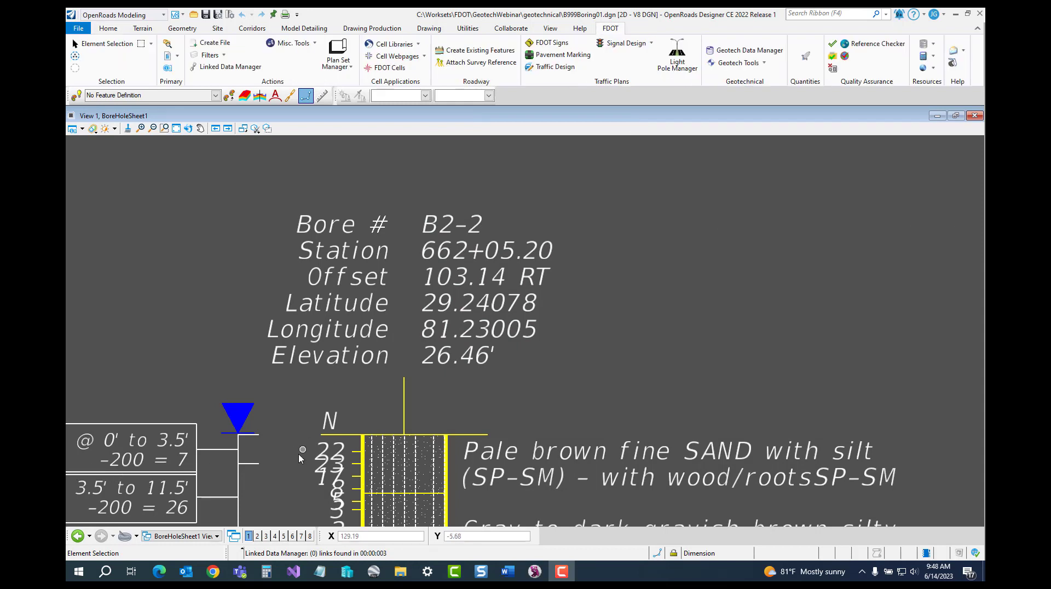
pyautogui.moveTo(304, 423)
pyautogui.mouseDown(button='middle')
pyautogui.moveTo(333, 295)
pyautogui.moveTo(359, 268)
pyautogui.mouseUp(button='middle')
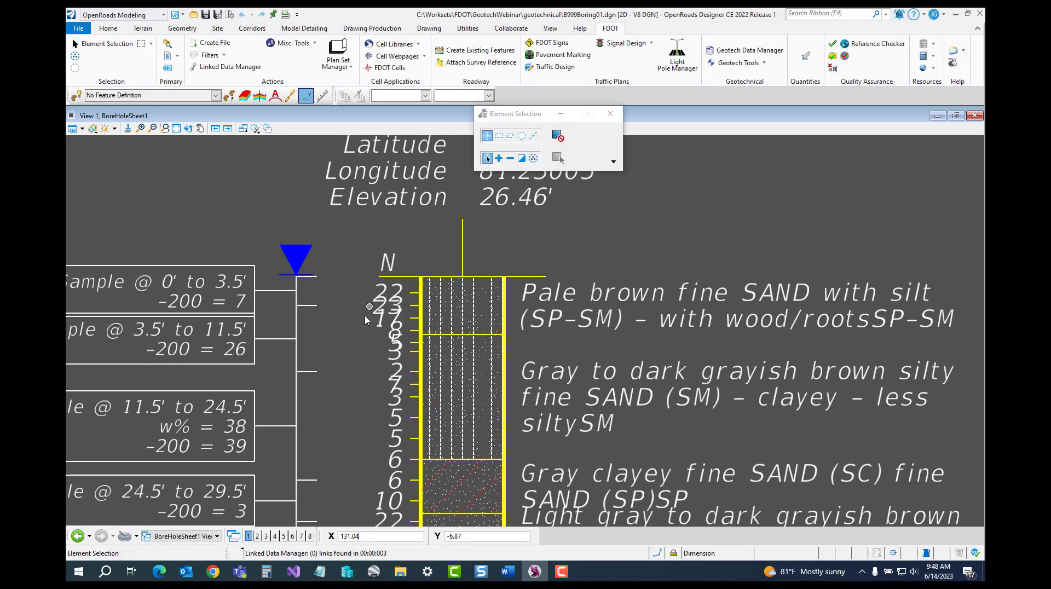
pyautogui.click(610, 113)
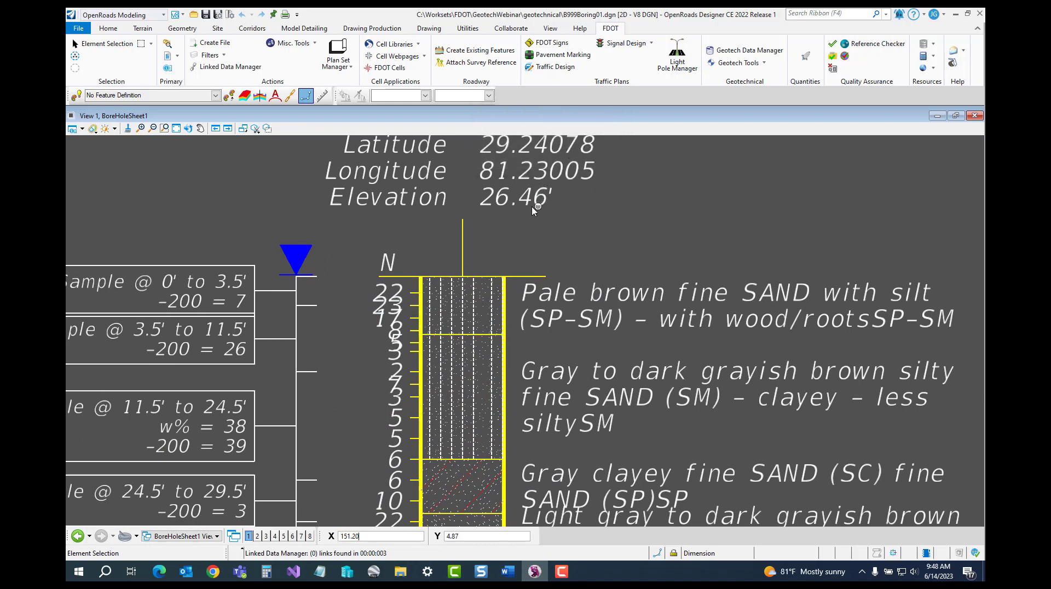
# Step: Delete the BoreHoleSheet1 and BoreHoleSheet2 models from B999Boring01.dgn
pyautogui.click(113, 31)
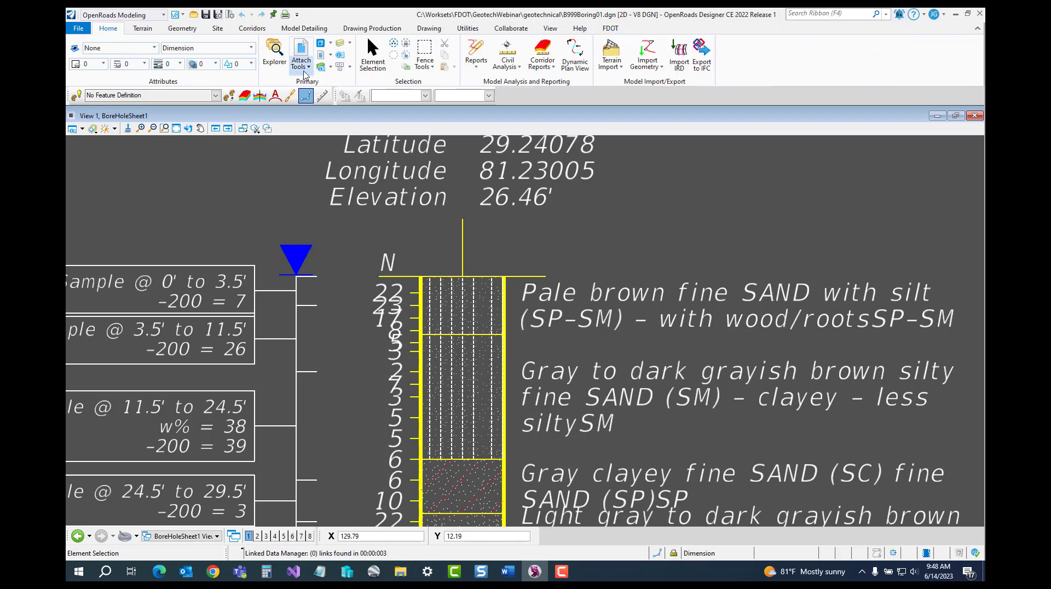
pyautogui.click(323, 55)
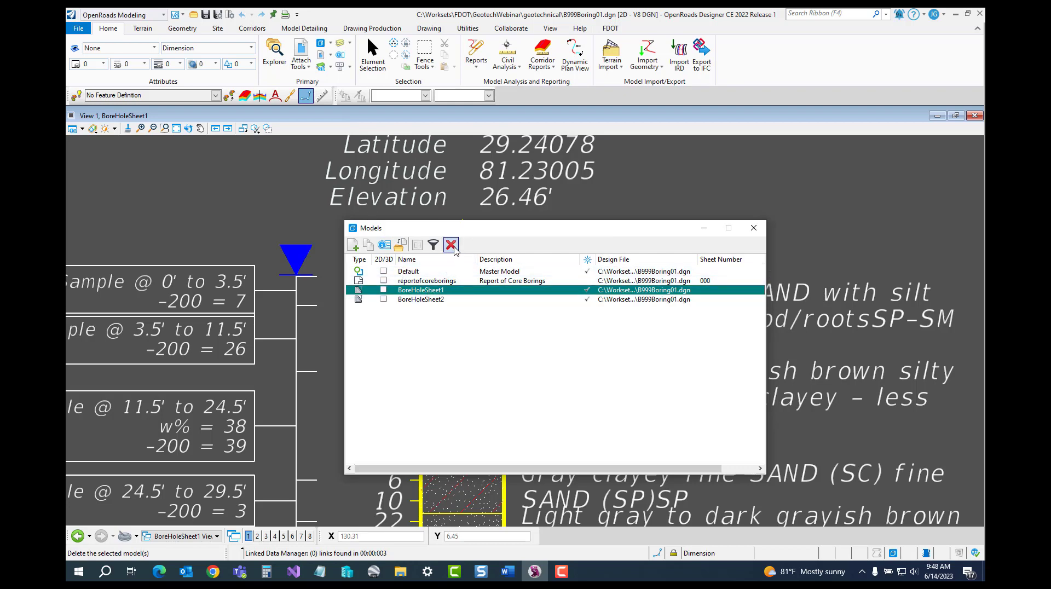
pyautogui.click(451, 245)
pyautogui.click(558, 237)
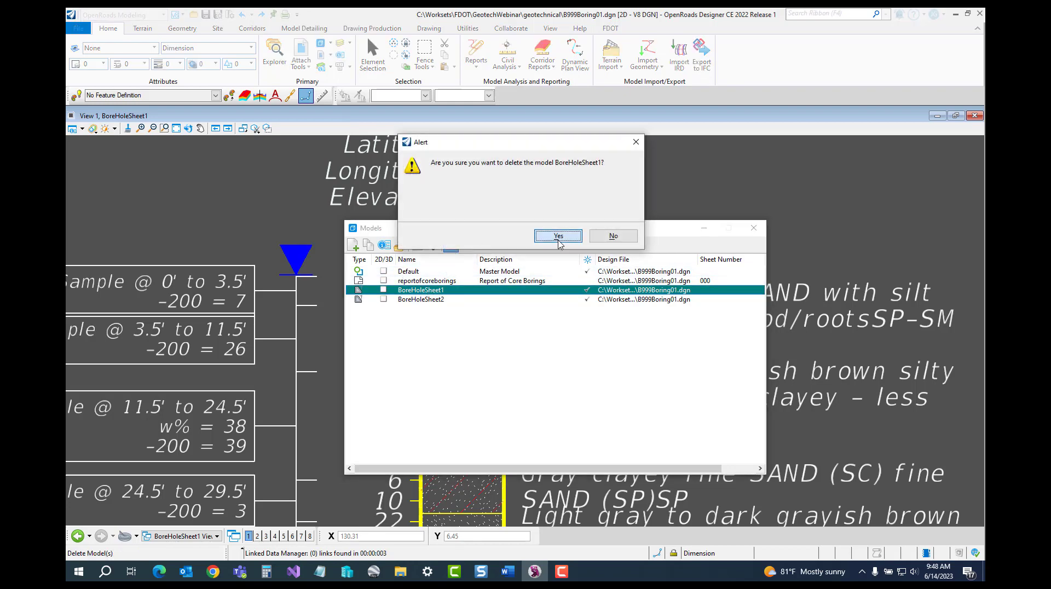
pyautogui.click(423, 291)
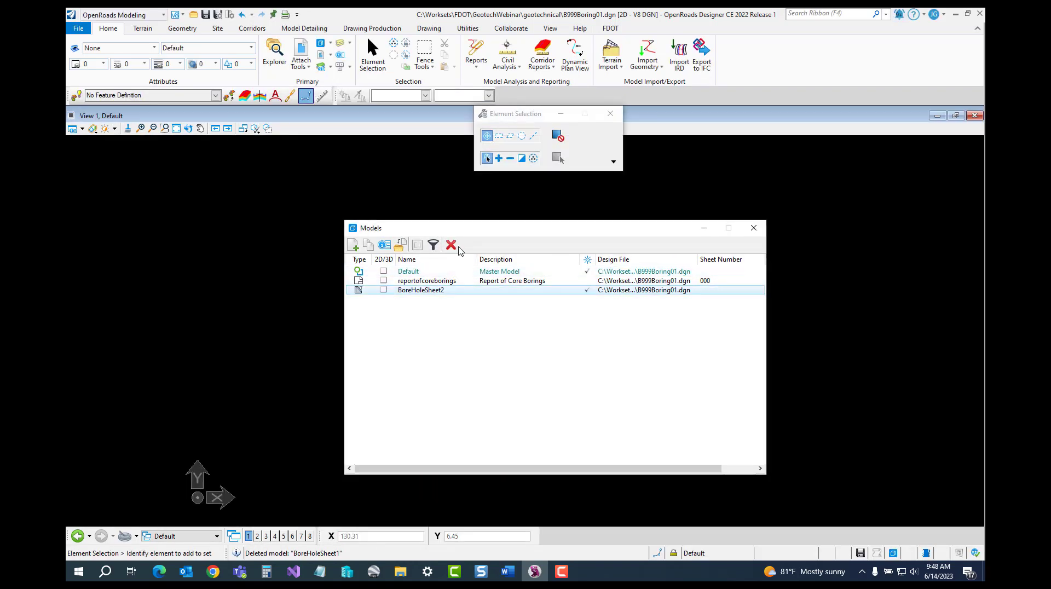
pyautogui.click(452, 246)
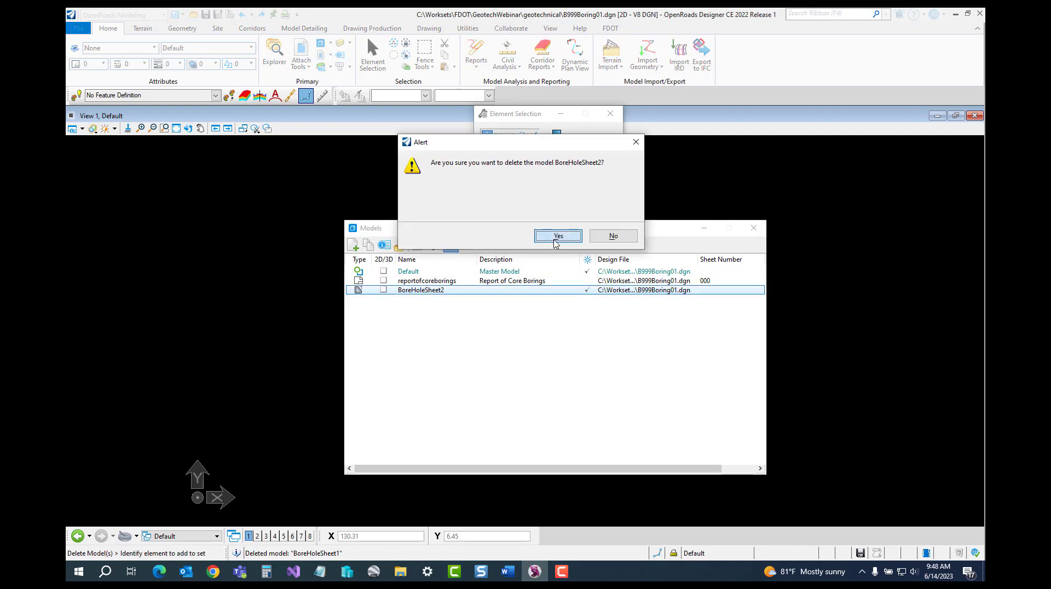
pyautogui.click(540, 239)
pyautogui.click(754, 228)
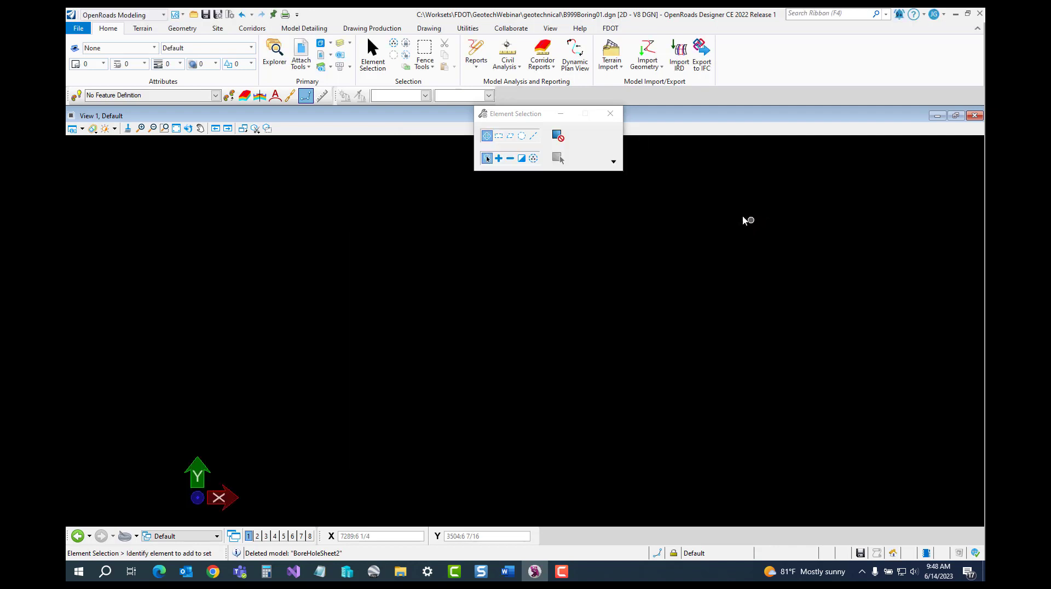
pyautogui.click(610, 114)
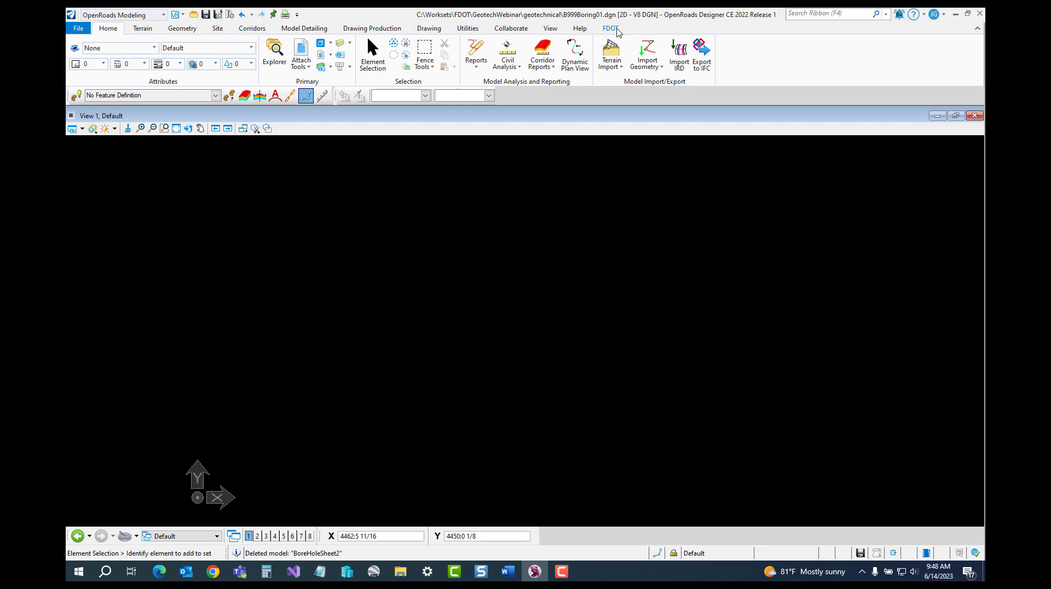
# Step: Start the Report of Borings tool again and load SPT-Boreholes.xml from the Geotechnical folder as the input file
pyautogui.click(616, 30)
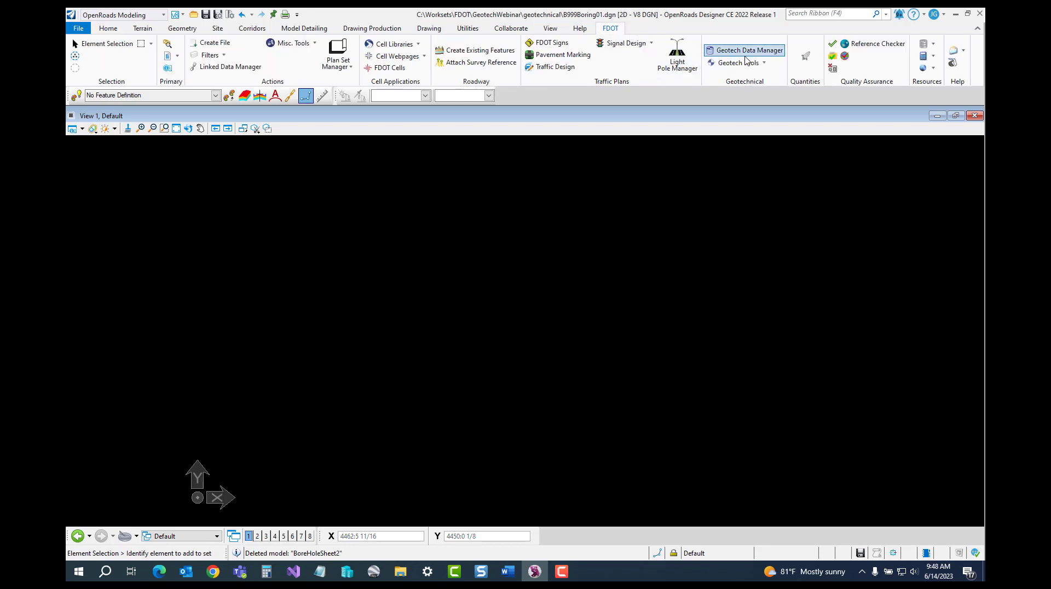
pyautogui.click(764, 63)
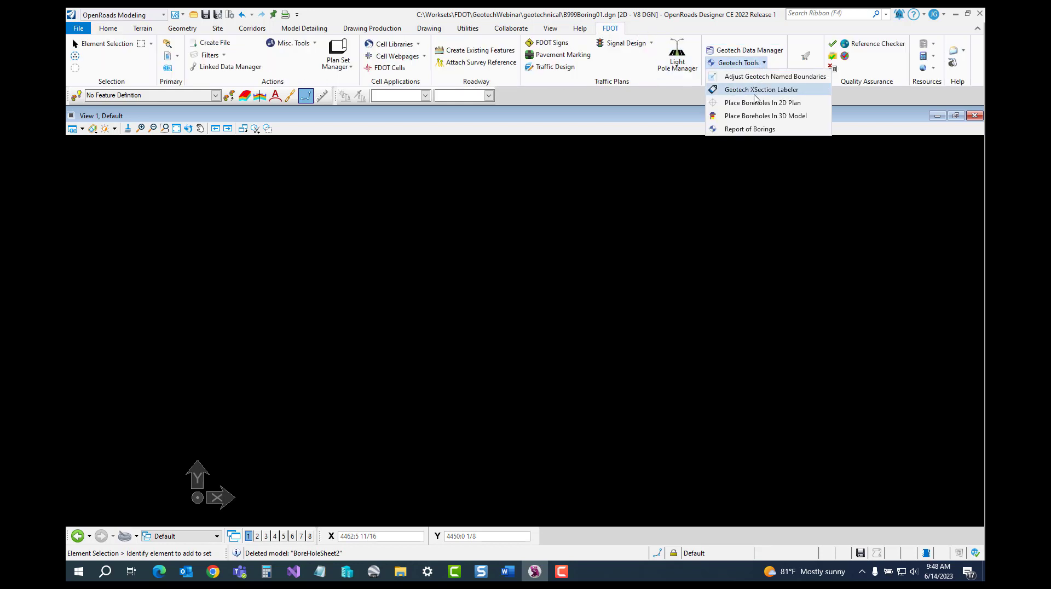
pyautogui.click(747, 129)
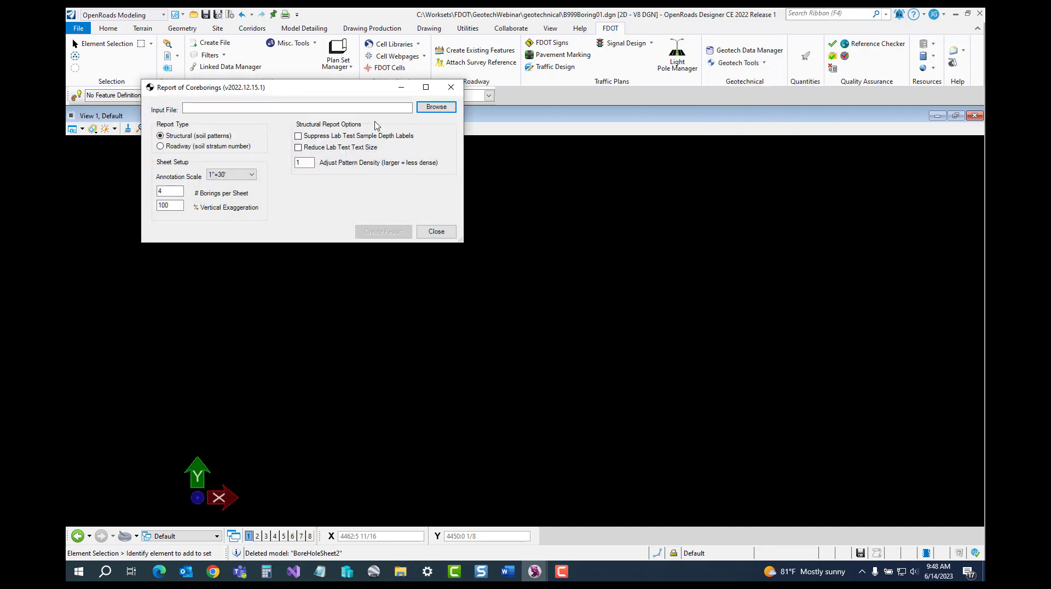
pyautogui.click(435, 107)
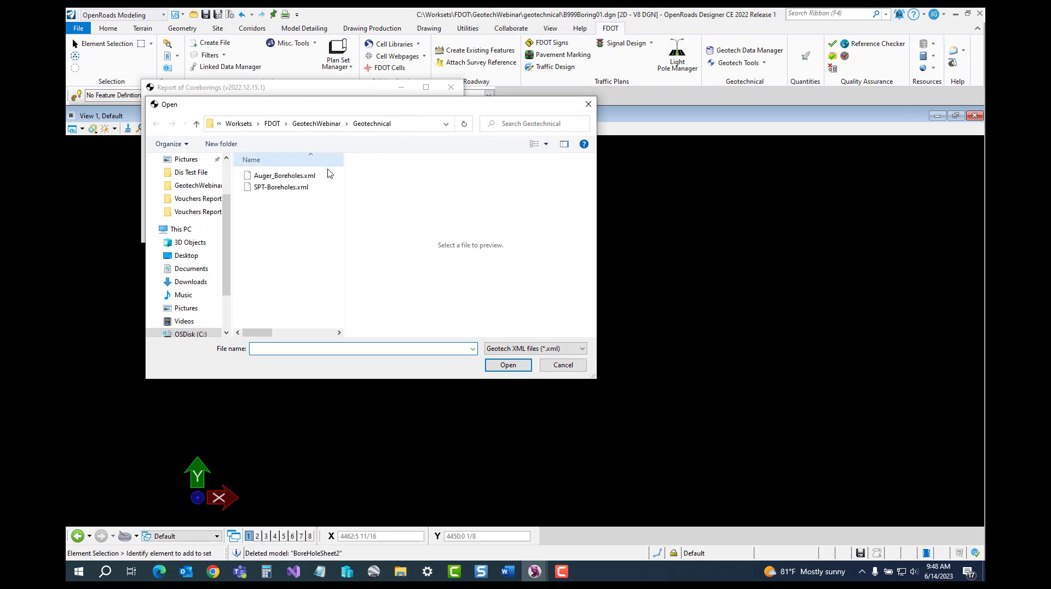
pyautogui.click(301, 187)
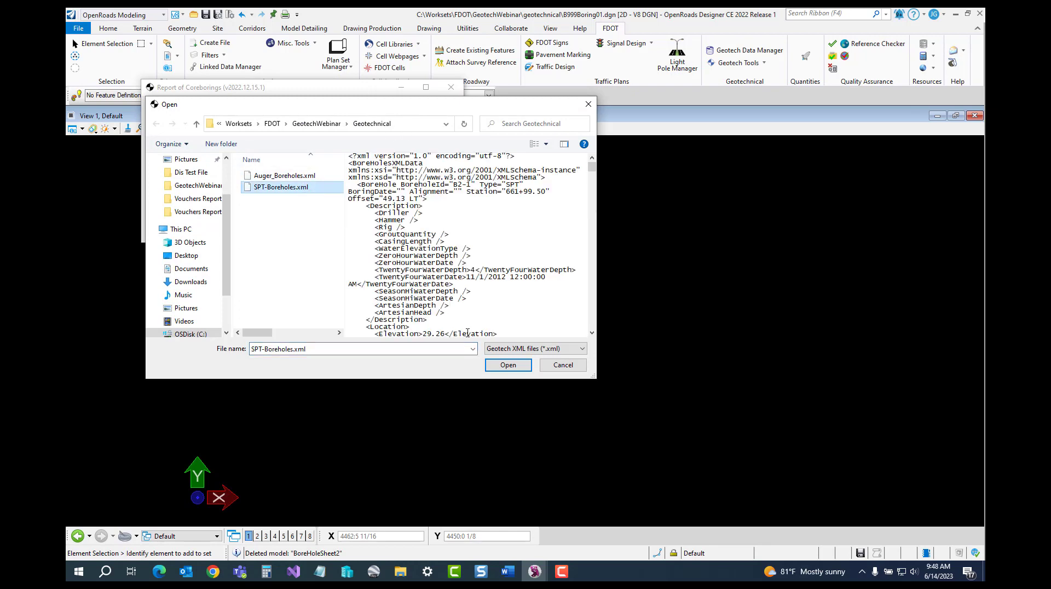
pyautogui.click(492, 363)
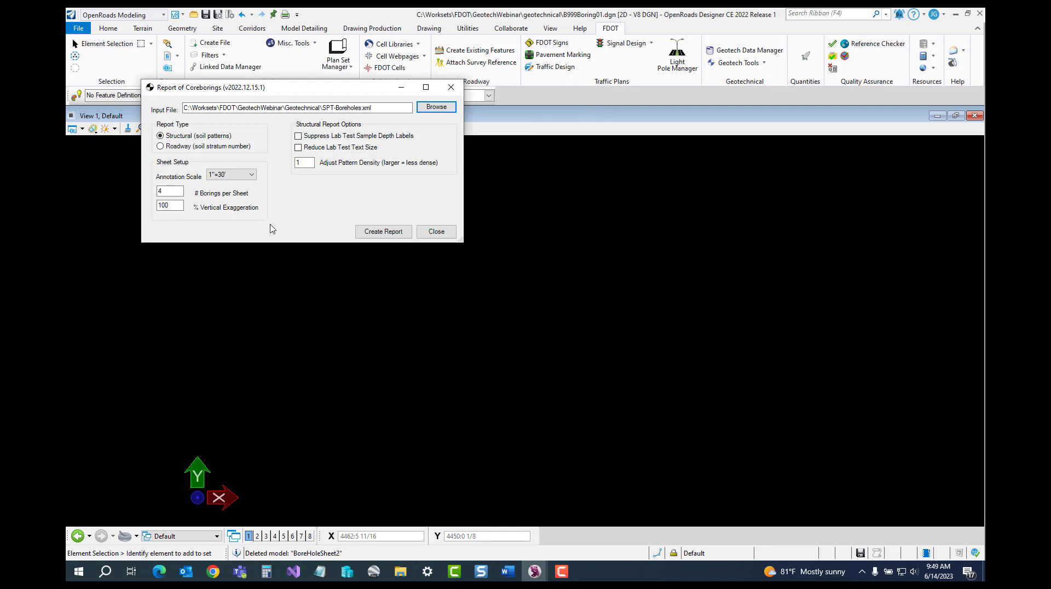
# Step: Change the vertical exaggeration and create the structural core borings report at 1"=30' with 4 borings per sheet
pyautogui.moveTo(179, 205); pyautogui.dragTo(156, 206)
pyautogui.click(374, 235)
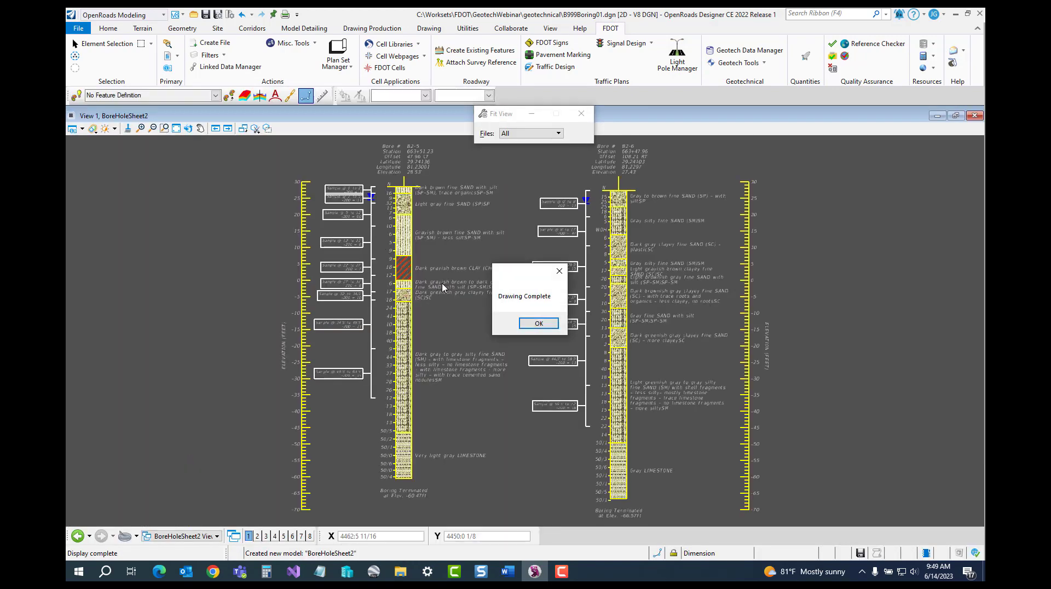
pyautogui.click(534, 324)
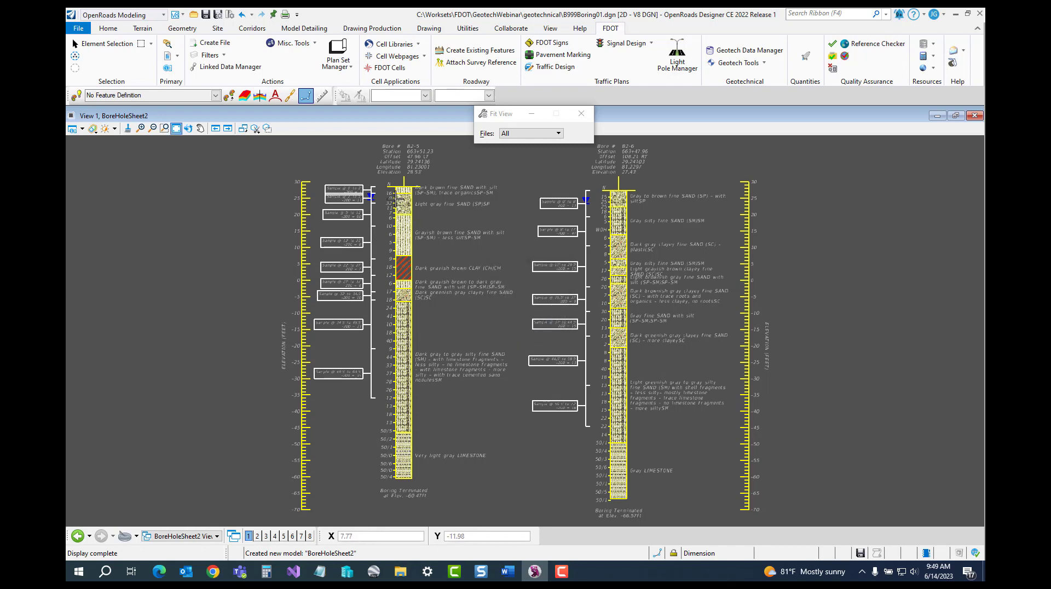
# Step: Examine the regenerated borings B2-5 and B2-6 on BoreHoleSheet2, checking the spacing of blow counts, sample labels and strata descriptions
pyautogui.scroll(5, 394, 198)
pyautogui.scroll(-2, 395, 198)
pyautogui.moveTo(394, 199); pyautogui.dragTo(410, 269, button='middle')
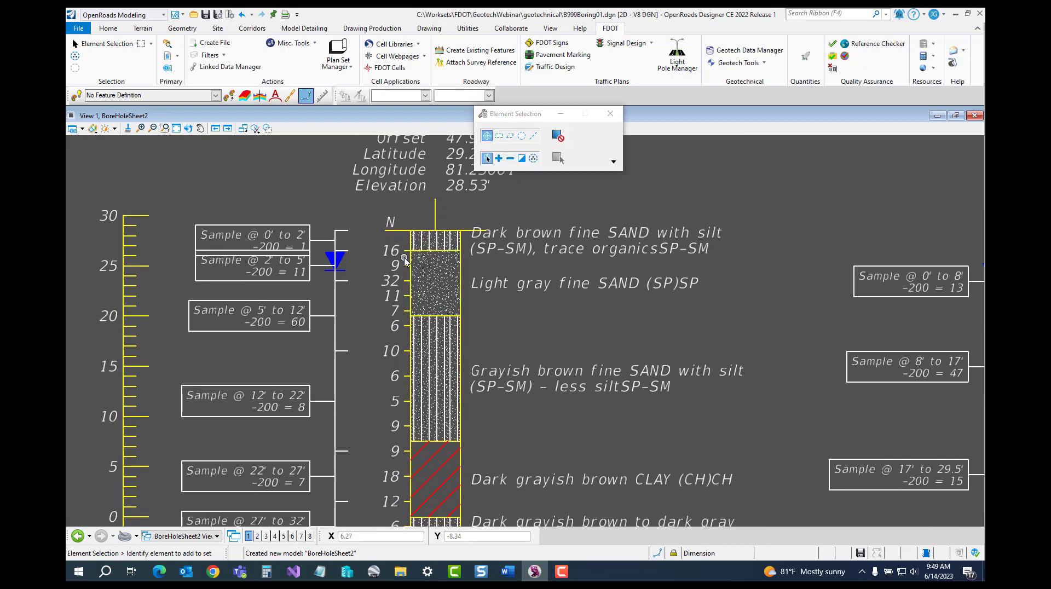
pyautogui.scroll(-2, 404, 260)
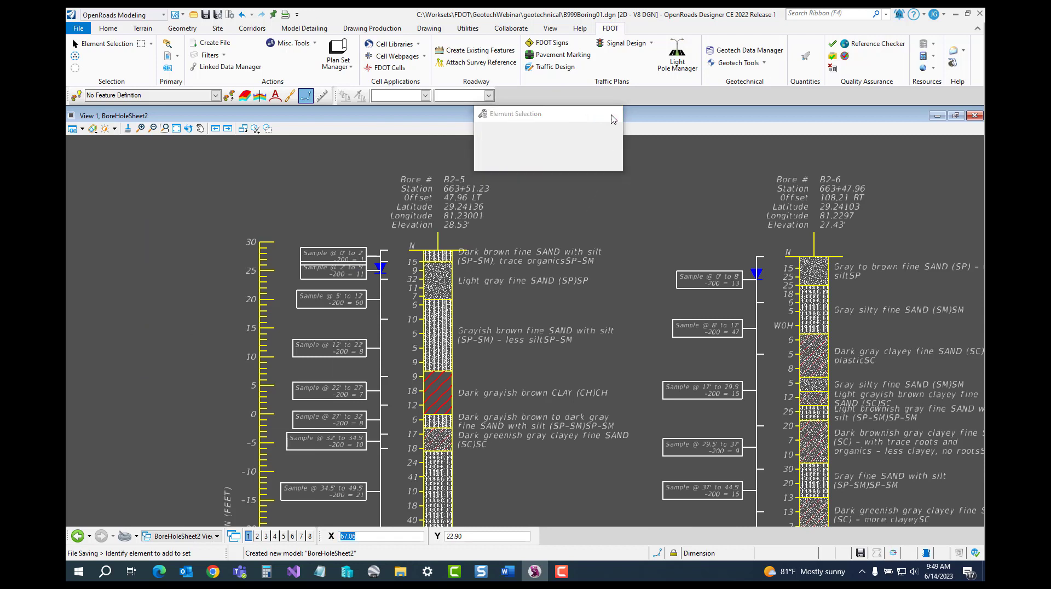
pyautogui.click(610, 117)
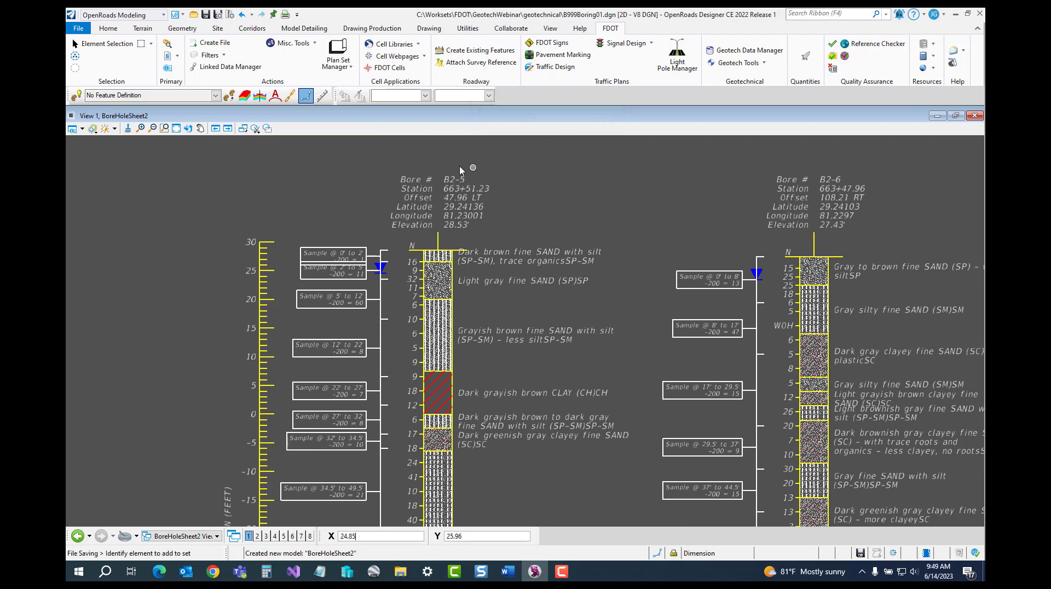
# Step: Switch to the BoreHoleSheet1 model and examine the blow counts and strata descriptions of borings B2-2 and B2-3
pyautogui.click(108, 29)
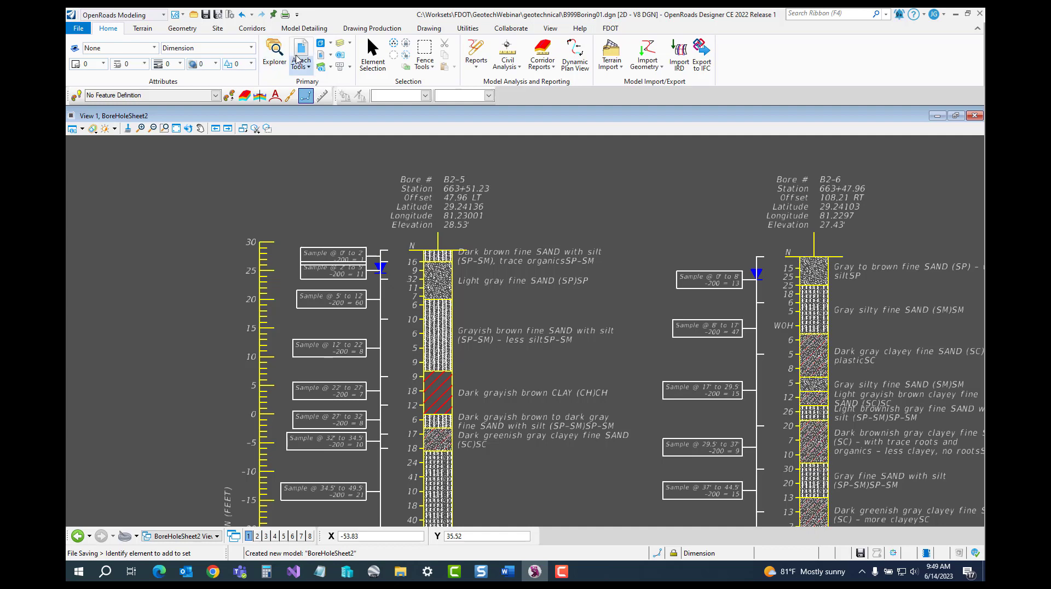
pyautogui.click(321, 44)
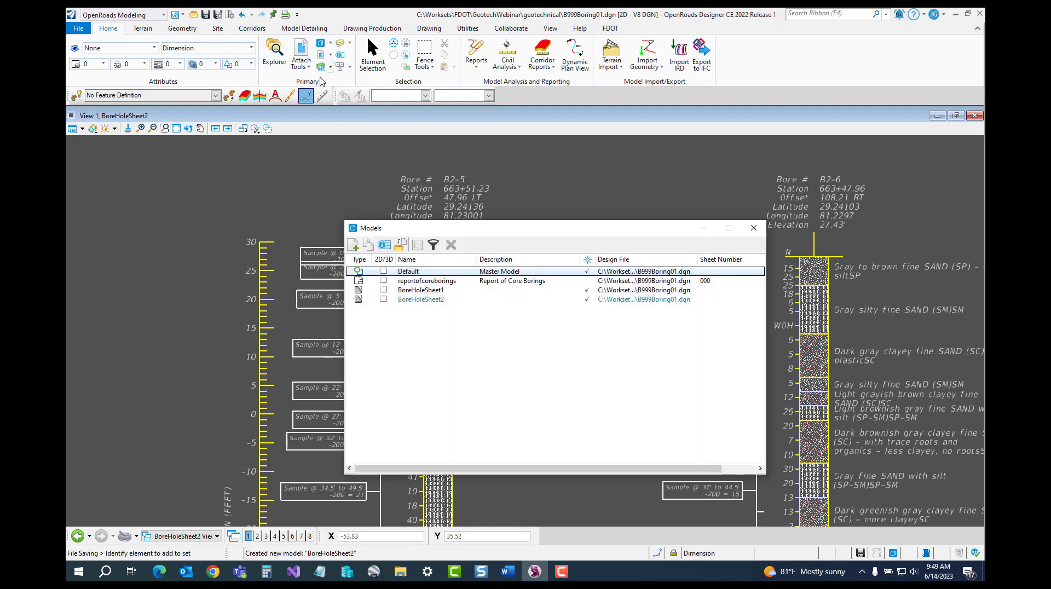
pyautogui.click(412, 290)
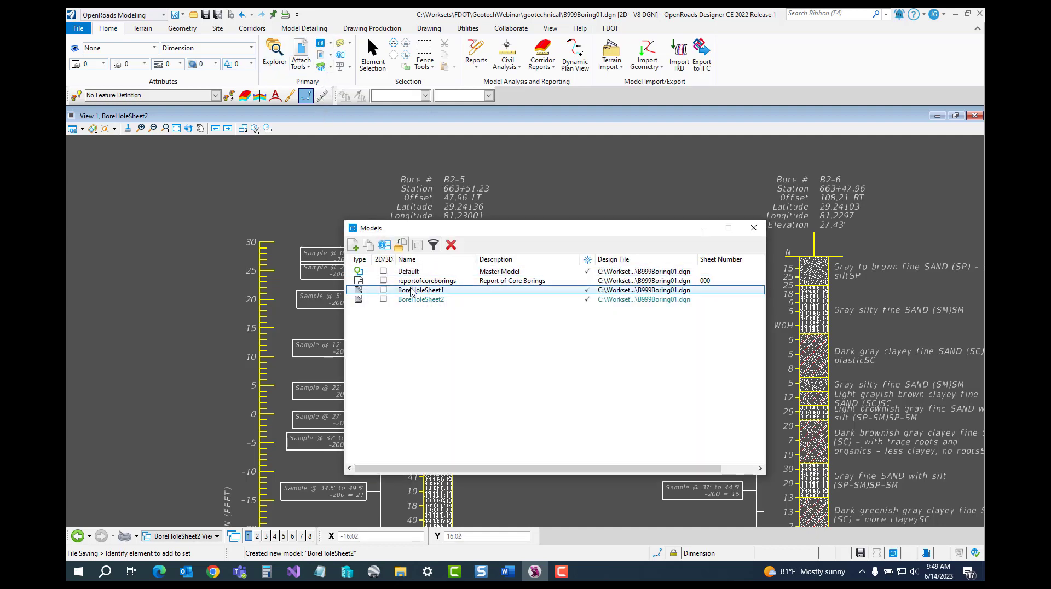
pyautogui.doubleClick(412, 291)
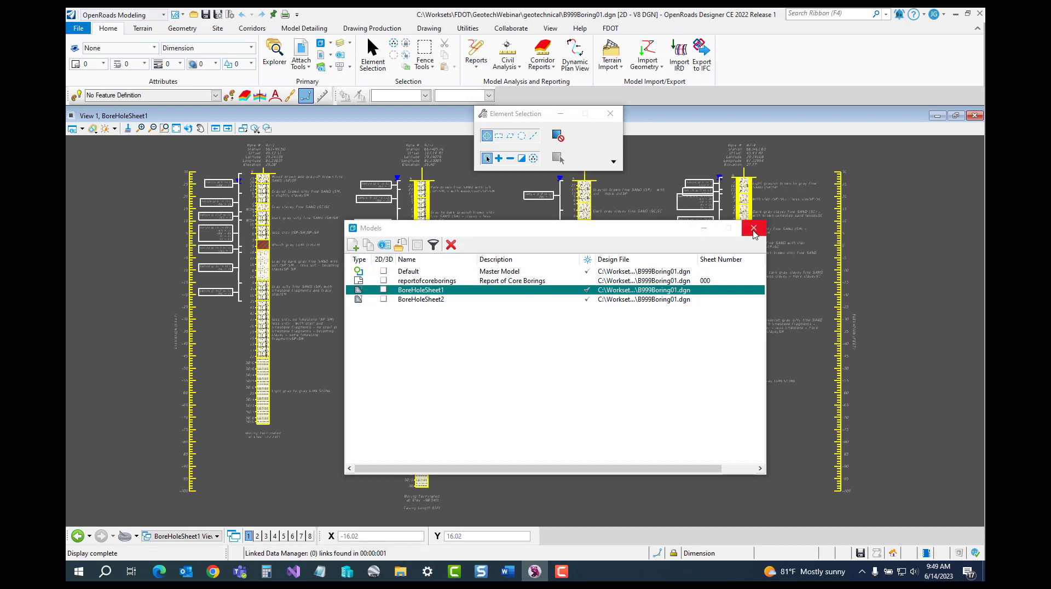
pyautogui.click(753, 230)
pyautogui.click(611, 113)
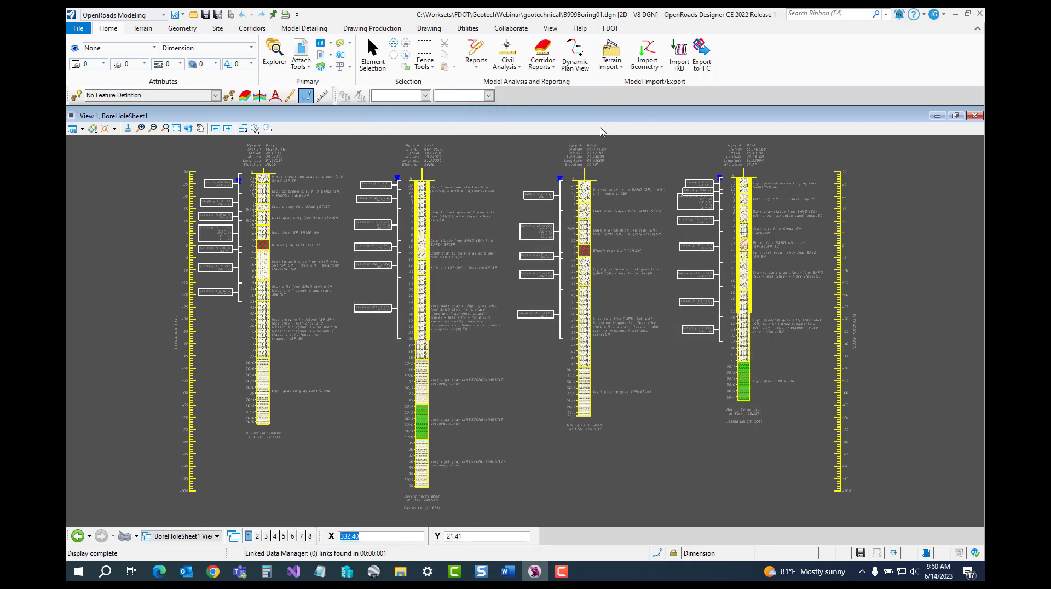
pyautogui.scroll(5, 542, 171)
pyautogui.moveTo(535, 181); pyautogui.dragTo(591, 300, button='middle')
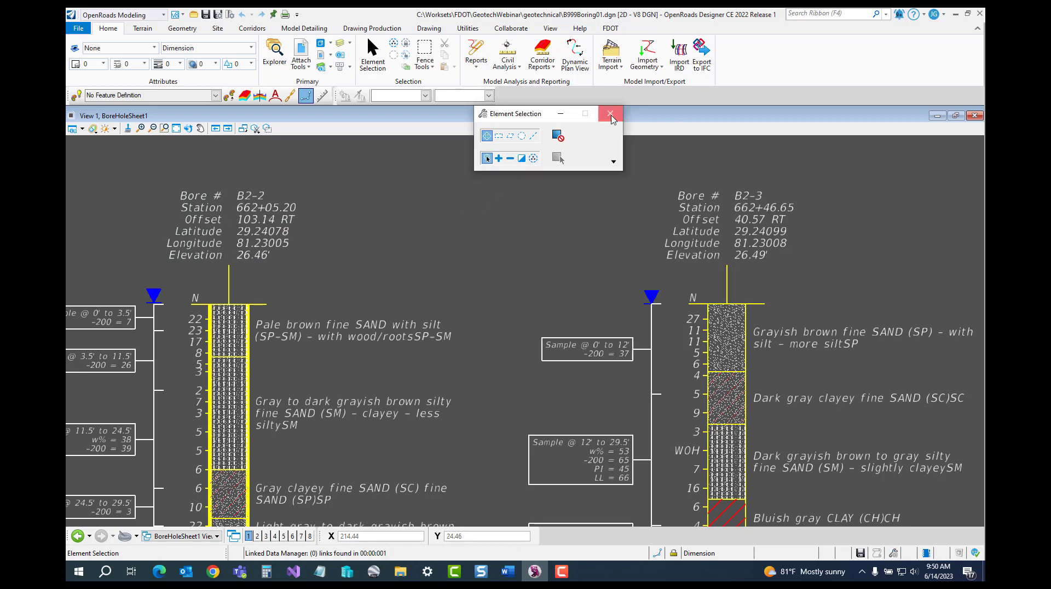
pyautogui.click(611, 115)
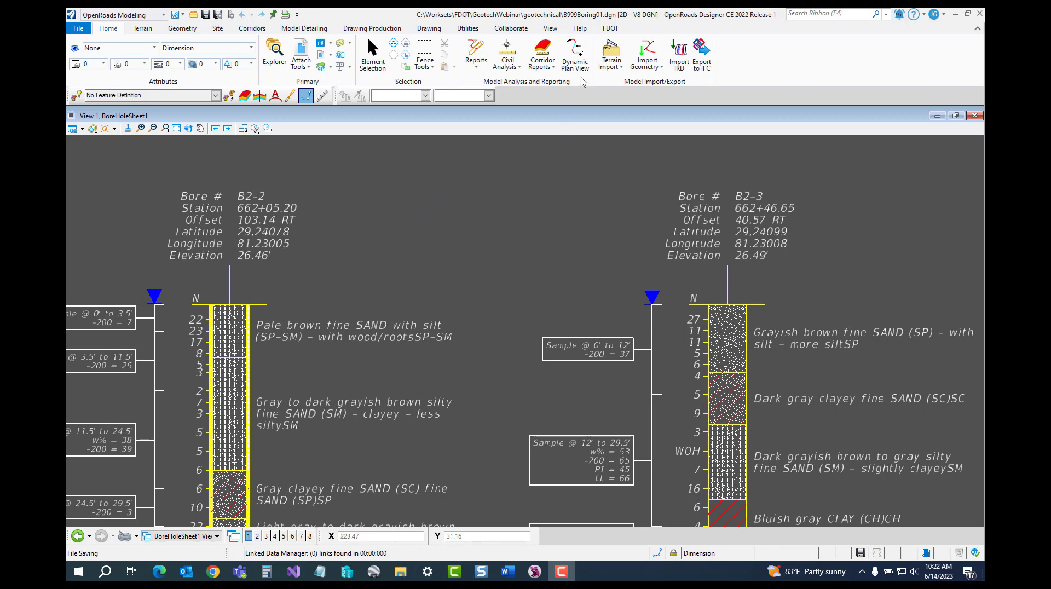
# Step: Create and open RPTBRD01.dgn as a Report of Borings file from the ROADWAY discipline's Geotechnical Sheet Files group
pyautogui.click(611, 28)
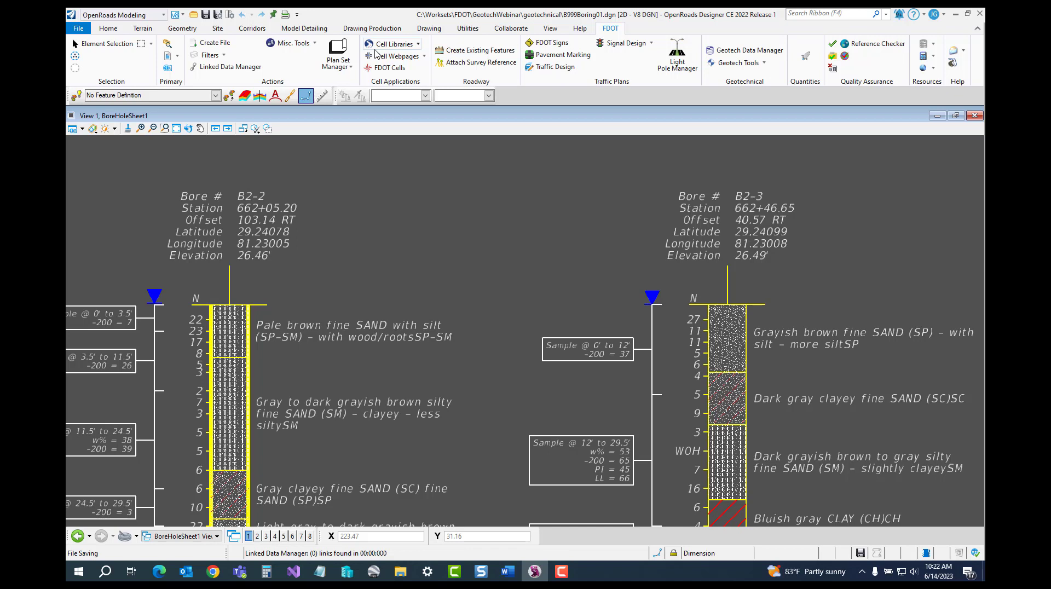
pyautogui.click(218, 45)
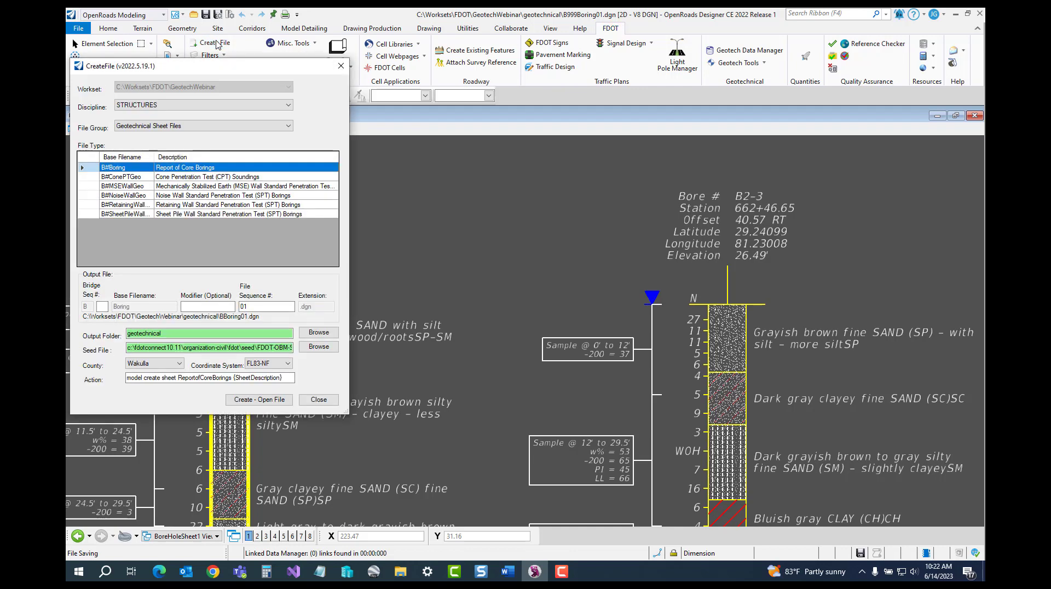
pyautogui.click(214, 106)
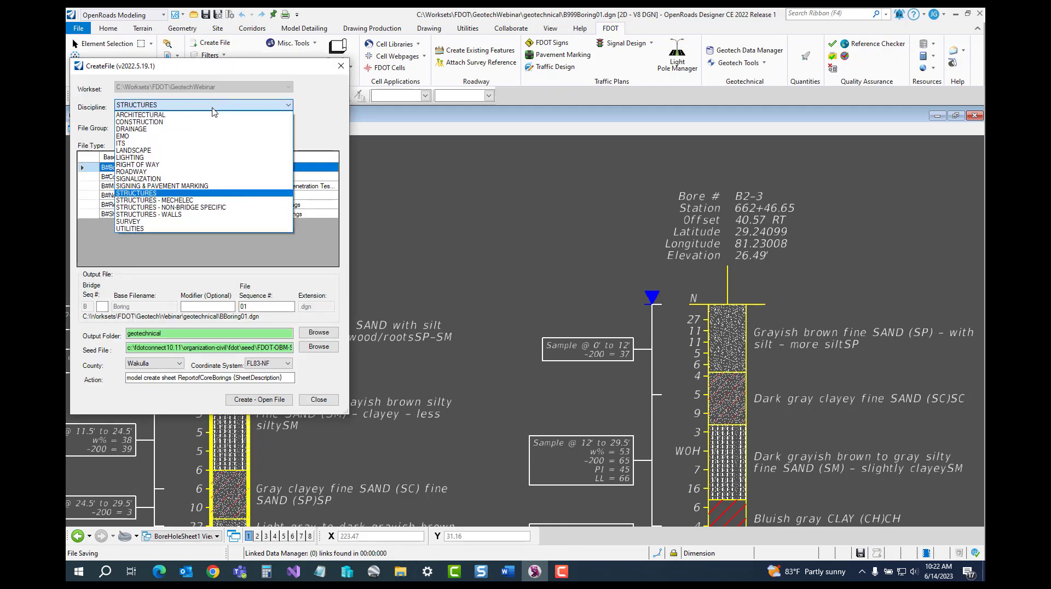
pyautogui.click(210, 172)
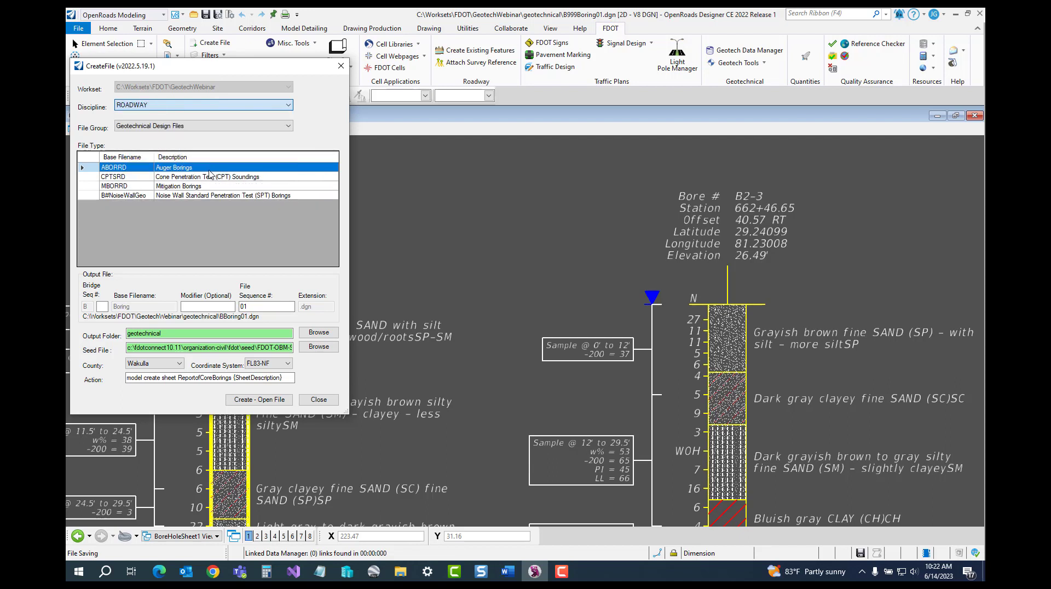
pyautogui.click(222, 127)
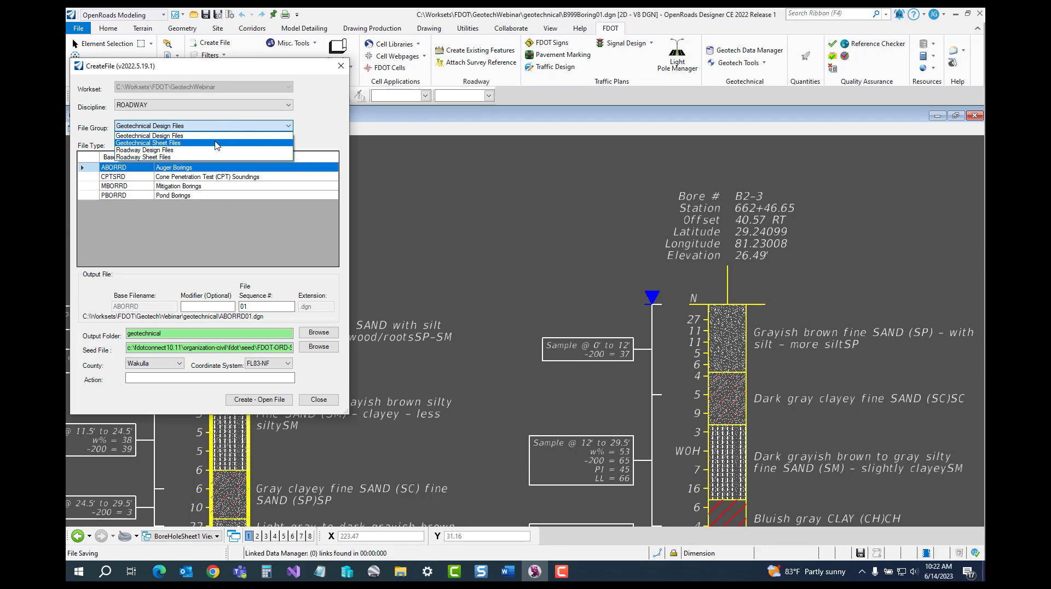
pyautogui.click(215, 143)
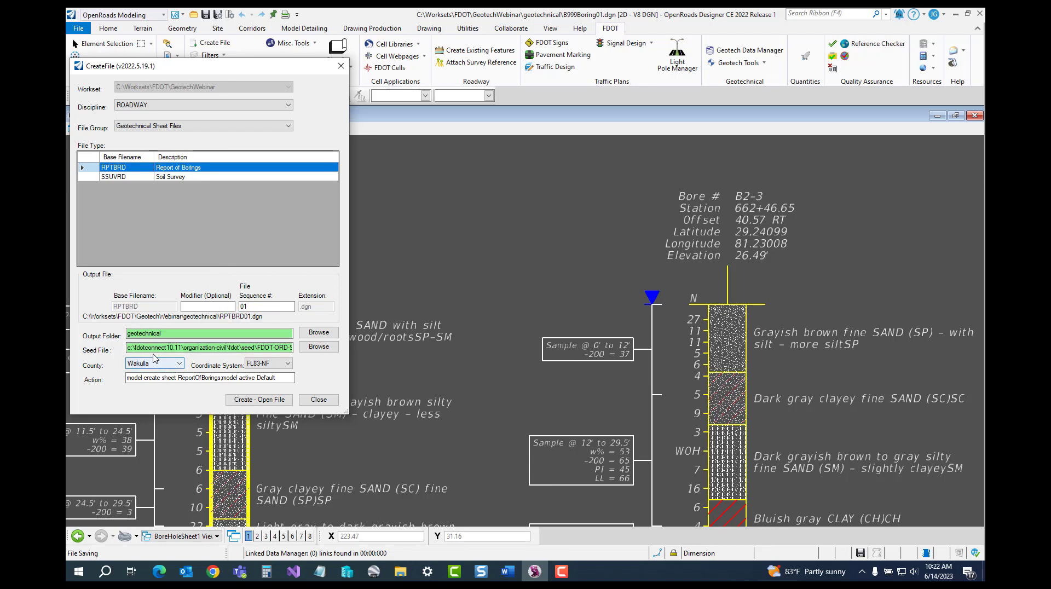
pyautogui.click(254, 400)
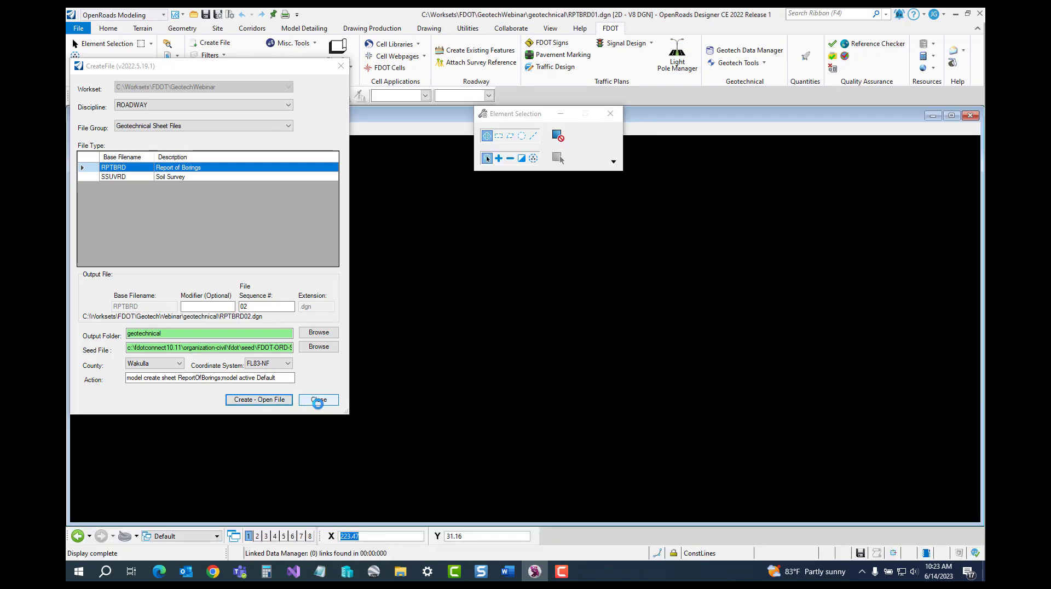
pyautogui.click(319, 399)
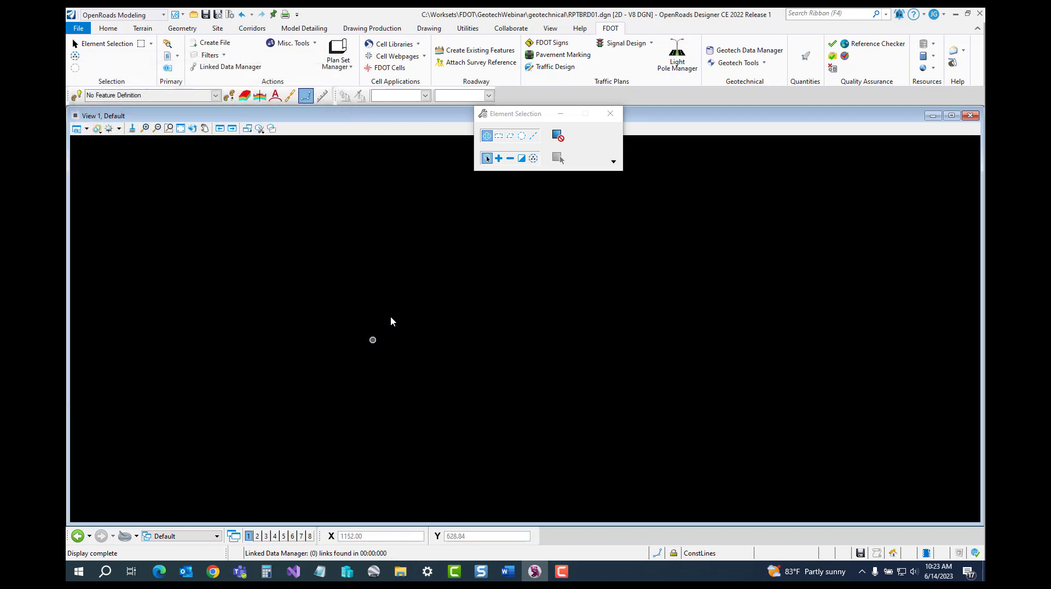
pyautogui.click(610, 114)
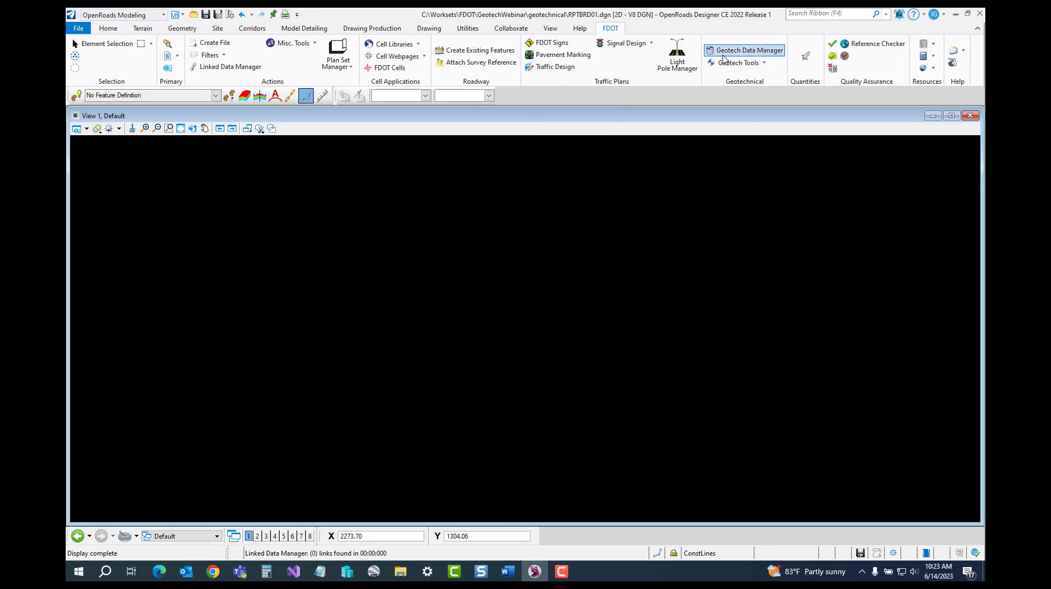
# Step: Start the Report of Borings tool and load Auger_Boreholes.xml from the Geotechnical folder as its input file
pyautogui.click(764, 64)
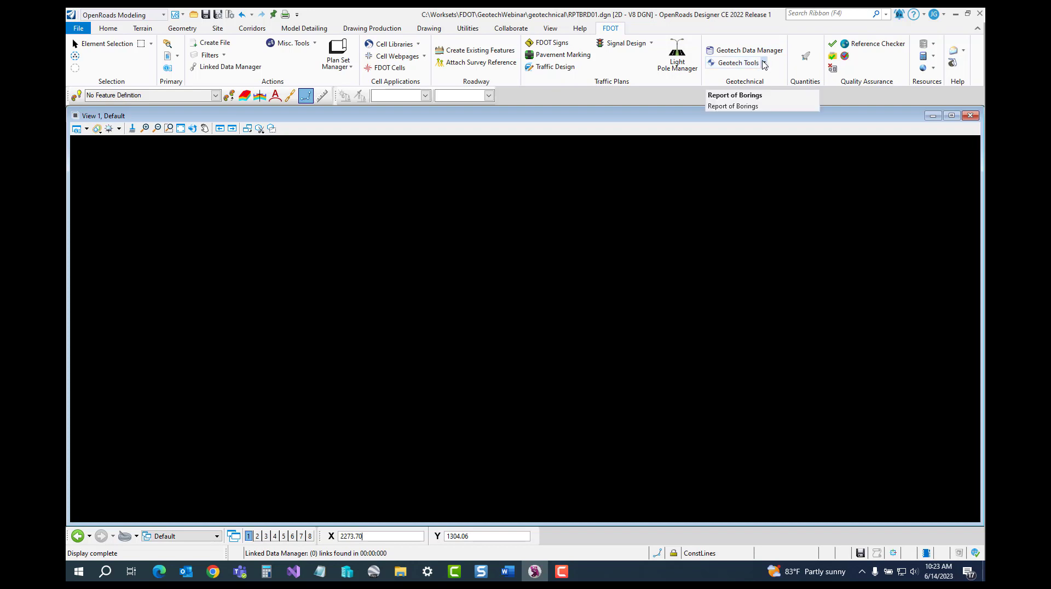
pyautogui.click(765, 64)
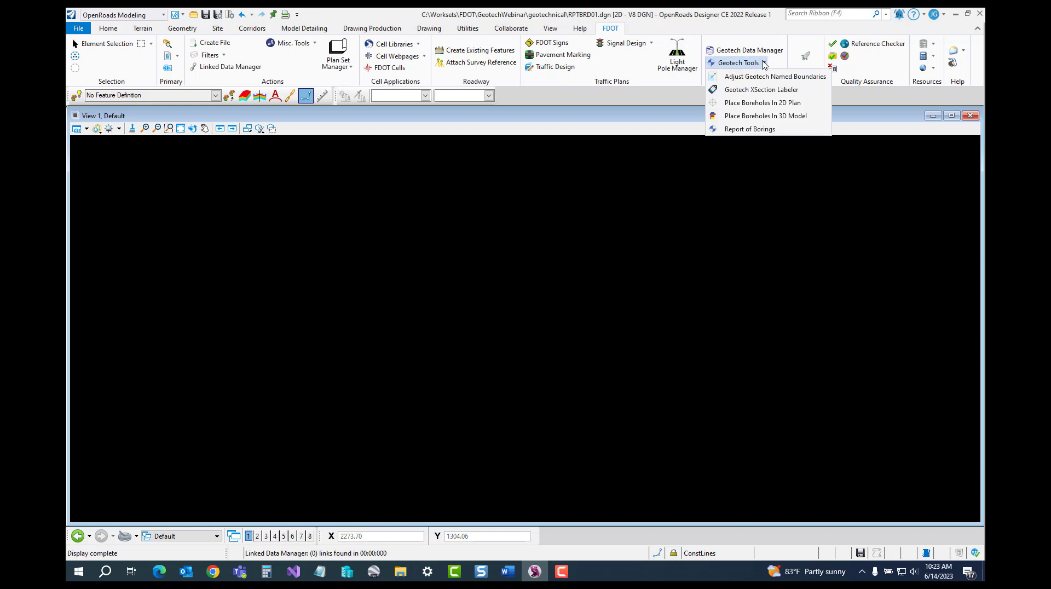
pyautogui.click(759, 129)
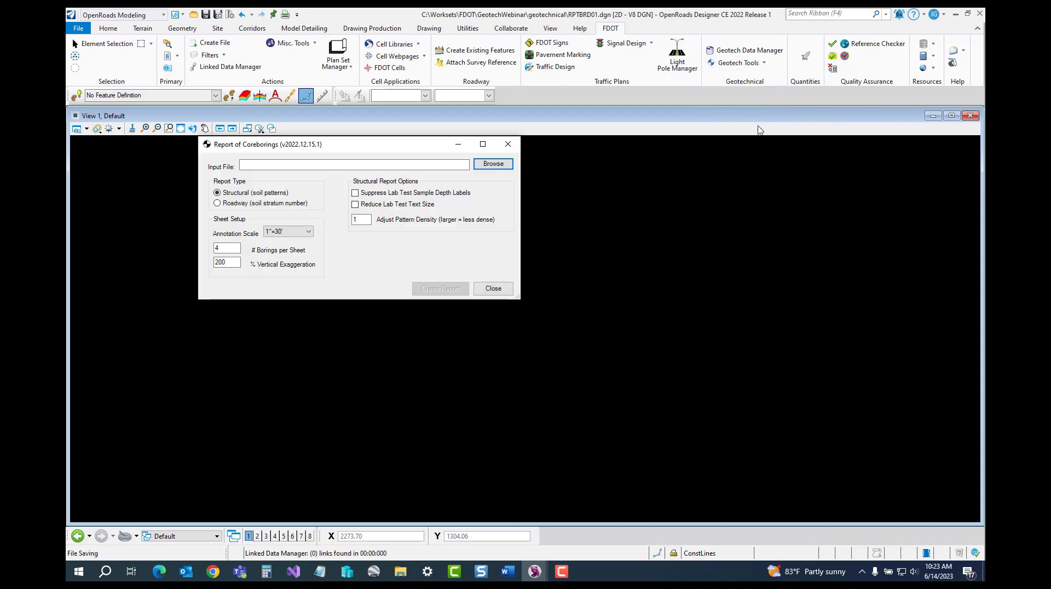
pyautogui.click(494, 165)
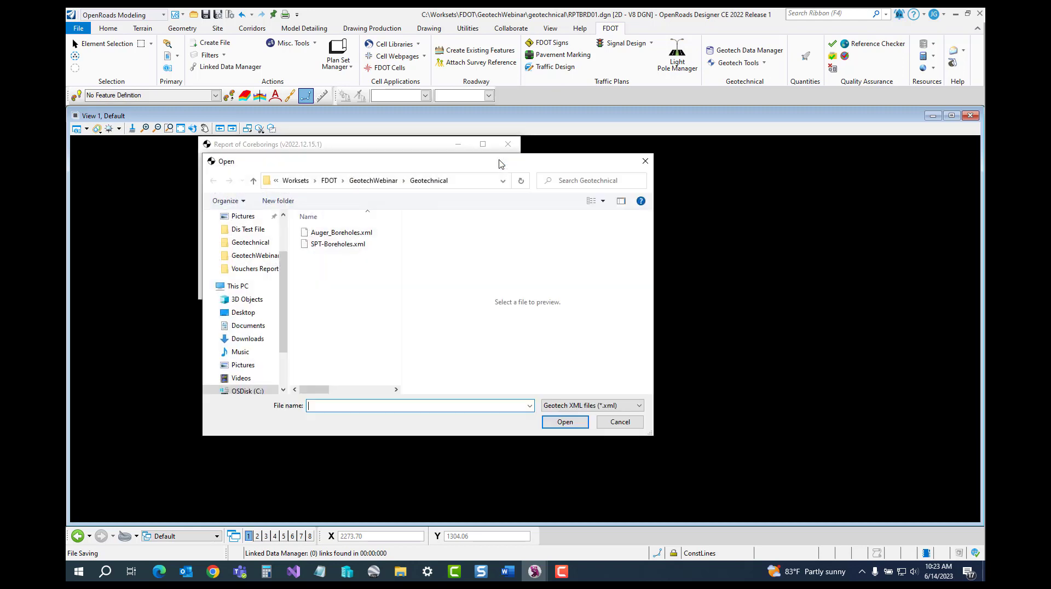
pyautogui.click(370, 236)
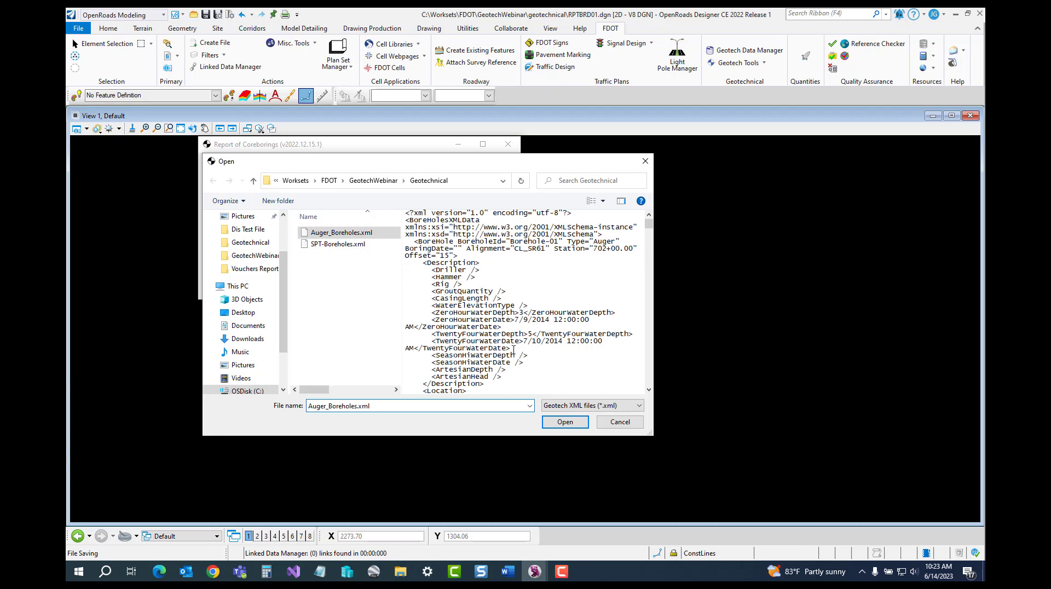
pyautogui.click(565, 422)
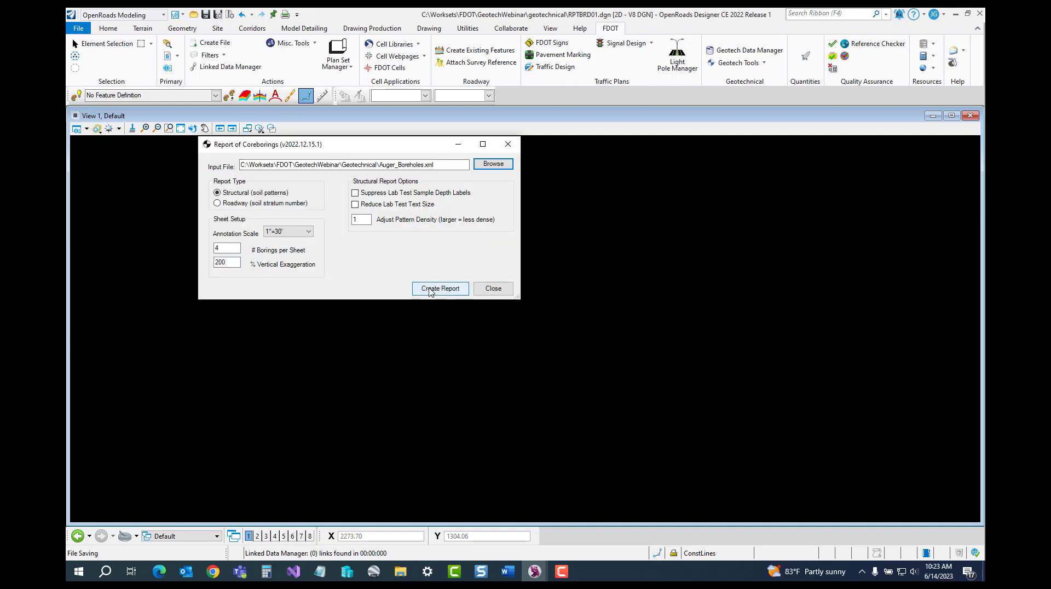
# Step: Create the Roadway (soil stratum number) report at 1"=30' with 4 borings per sheet and 200% vertical exaggeration
pyautogui.click(218, 203)
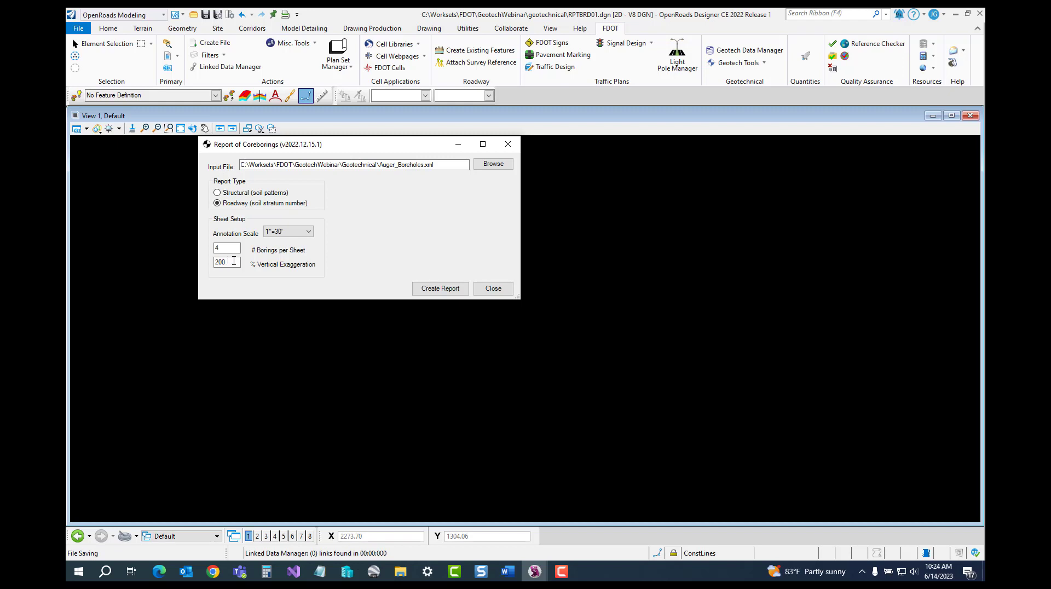
pyautogui.click(445, 289)
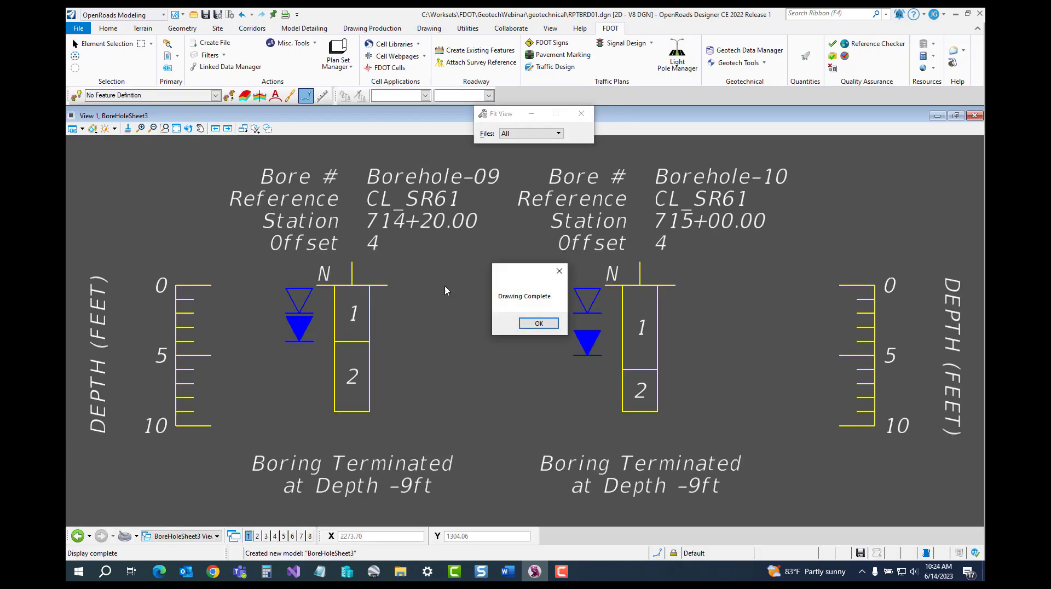
pyautogui.click(530, 323)
pyautogui.moveTo(454, 274); pyautogui.dragTo(461, 294, button='middle')
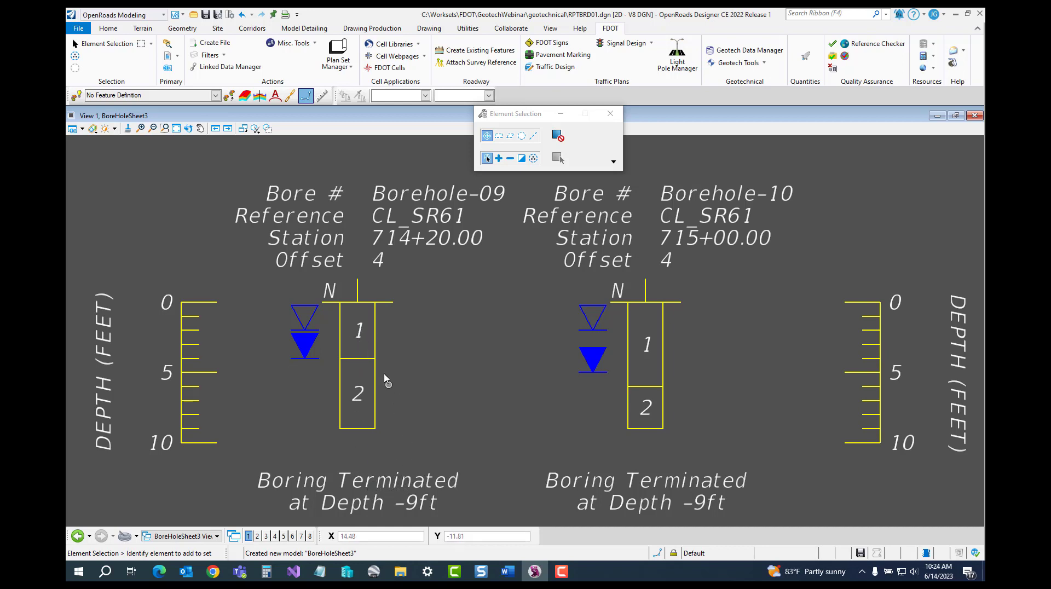
# Step: Switch to the BoreHoleSheet2 and BoreHoleSheet1 models in turn and examine the auger borings drawn on each sheet
pyautogui.click(116, 30)
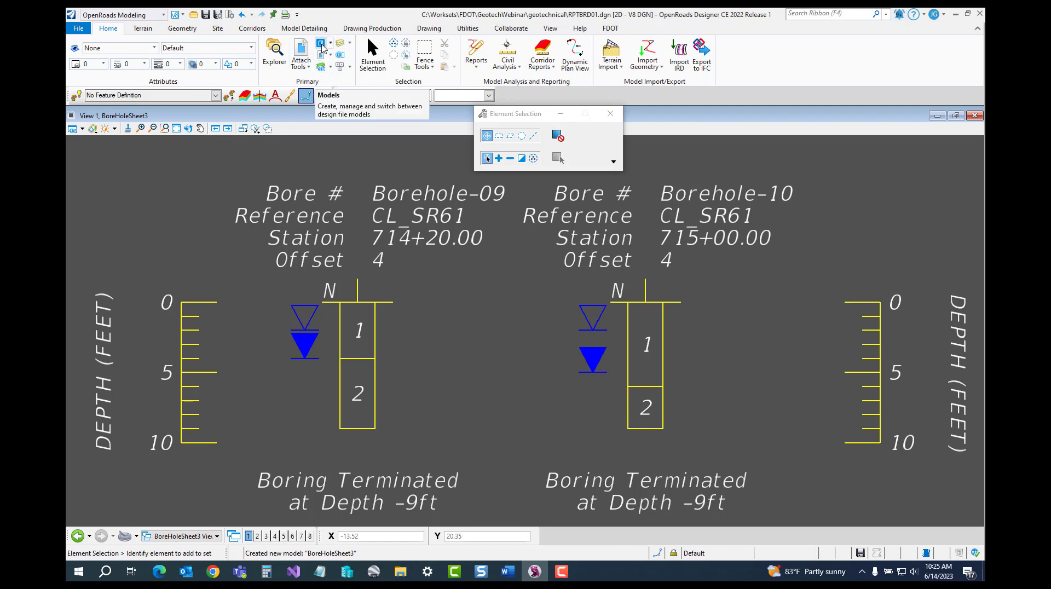
pyautogui.click(322, 45)
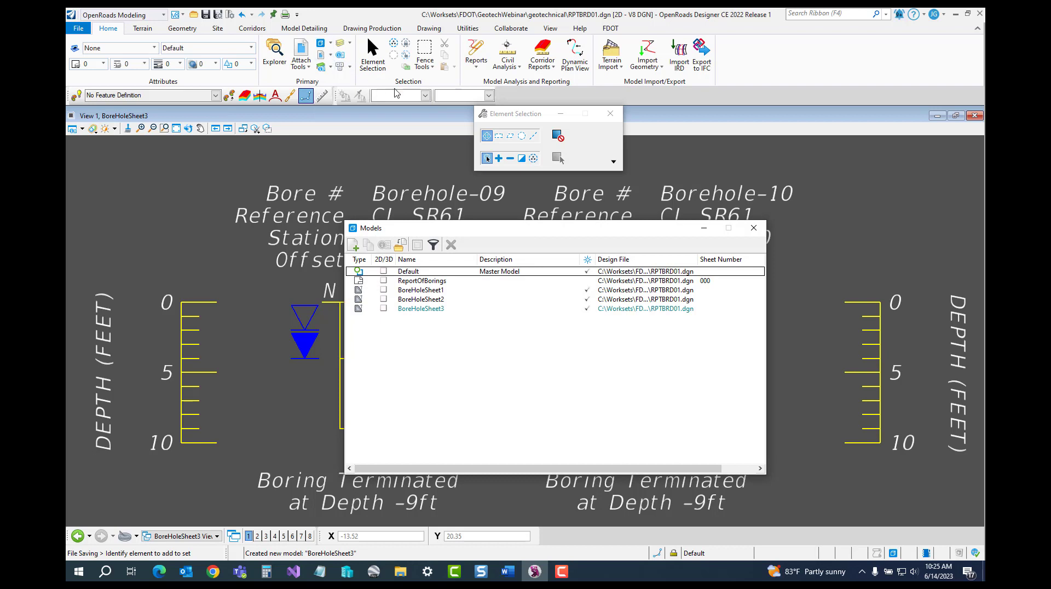
pyautogui.click(611, 113)
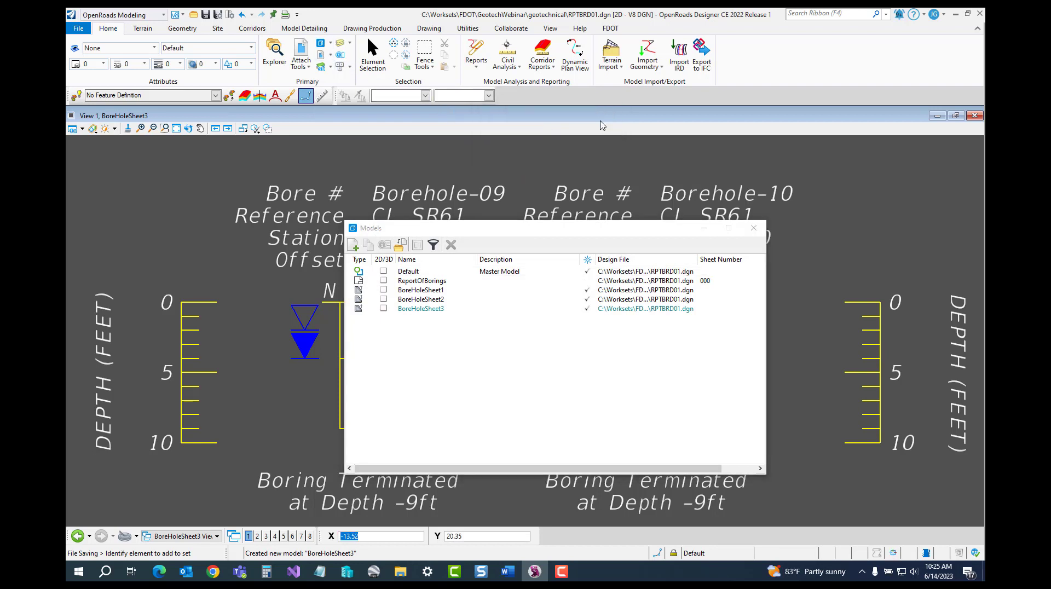
pyautogui.click(438, 297)
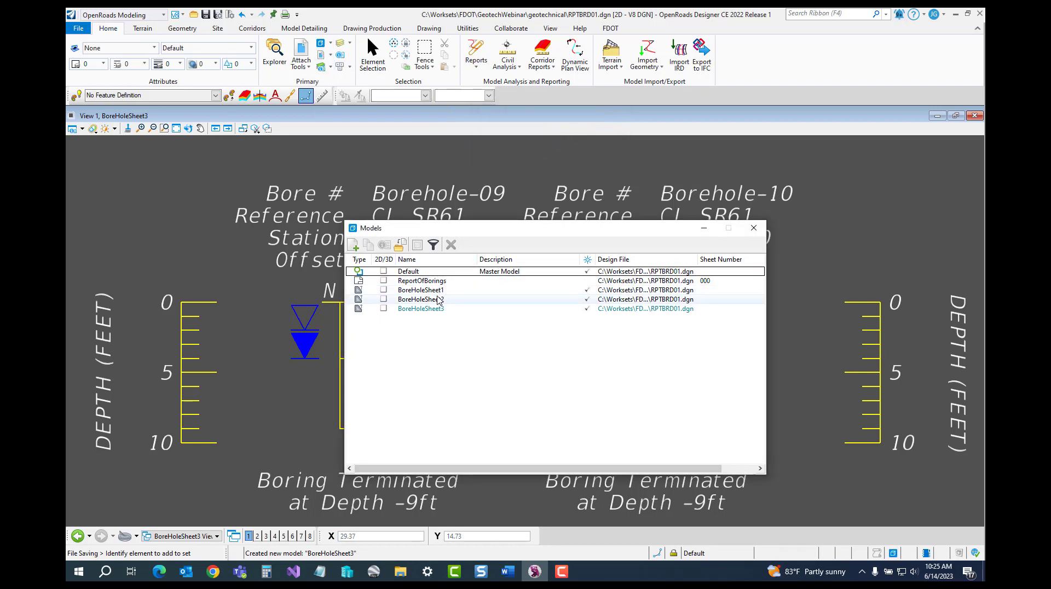
pyautogui.doubleClick(437, 299)
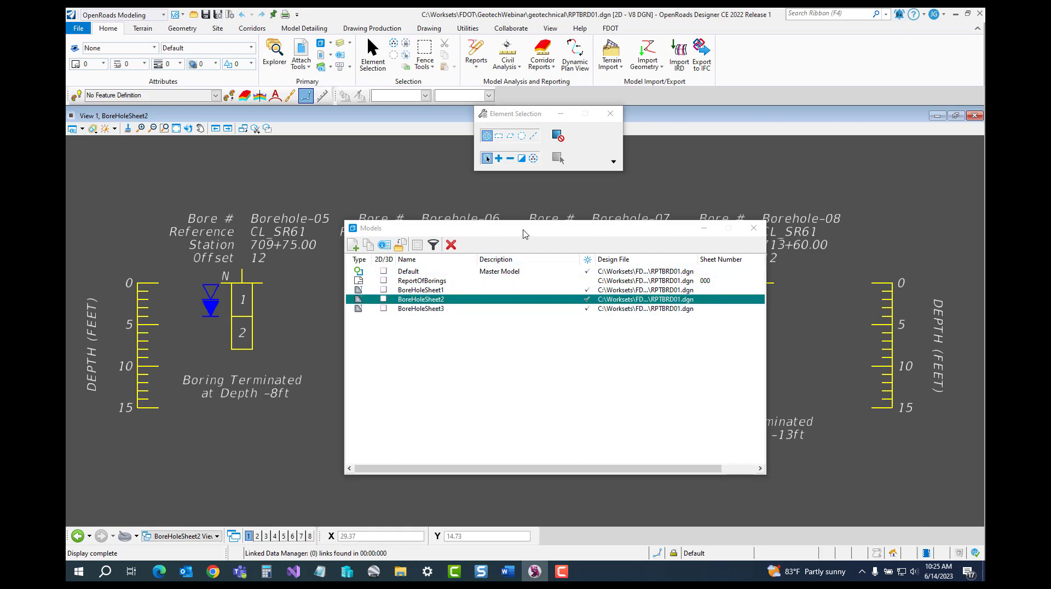
pyautogui.moveTo(525, 234); pyautogui.dragTo(468, 385)
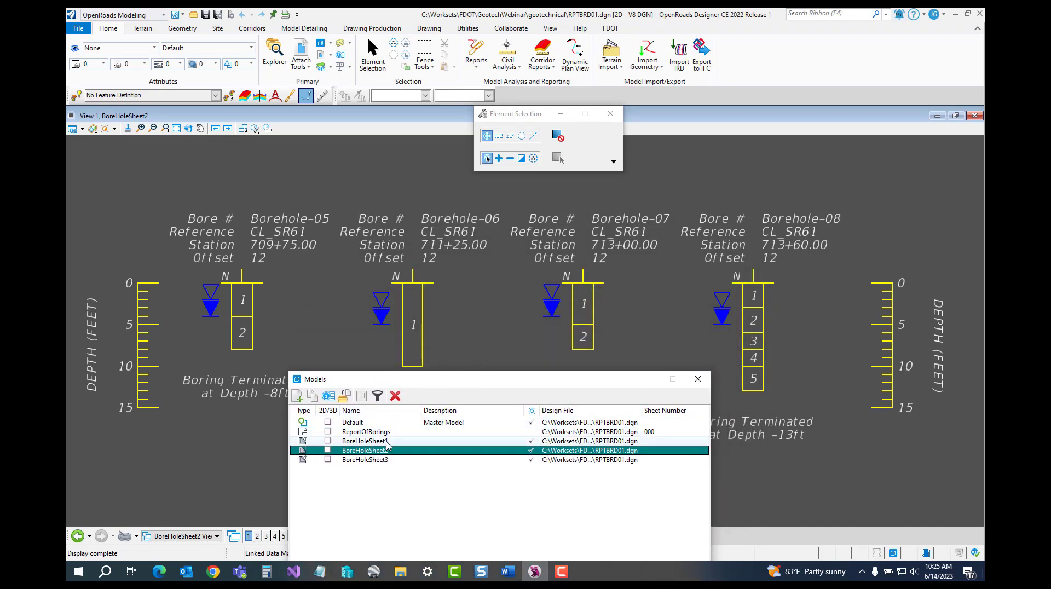
pyautogui.doubleClick(387, 441)
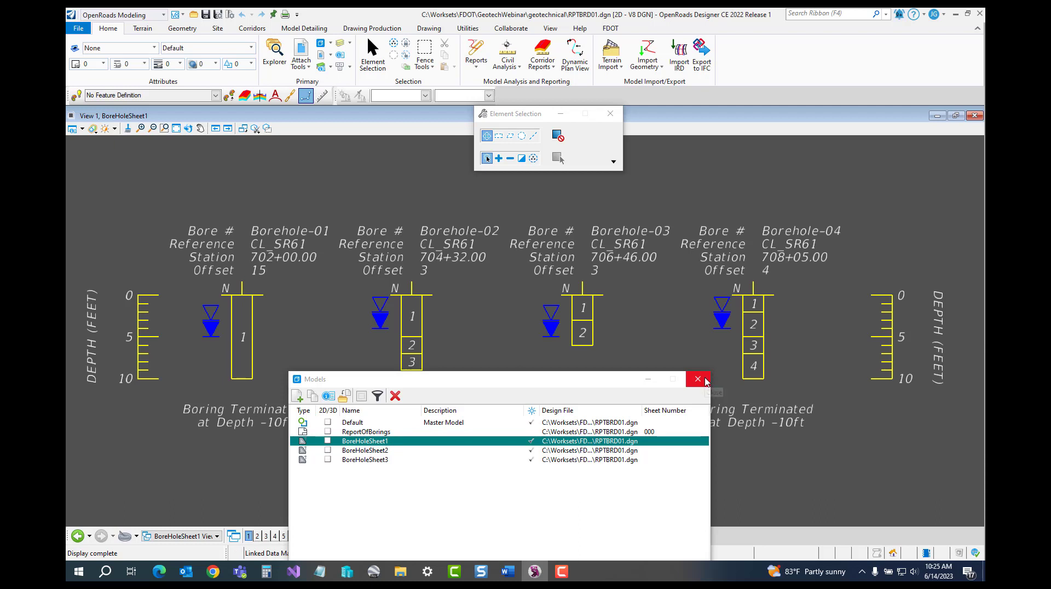
pyautogui.click(700, 380)
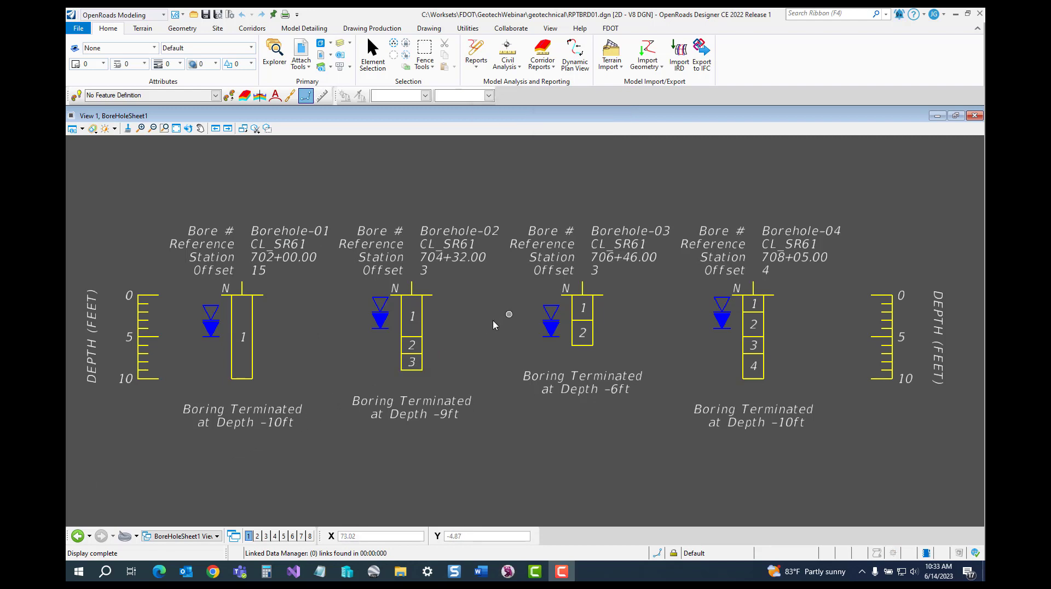
# Step: Create and open ABORRD01.dgn as an Auger Borings file from the ROADWAY discipline's Geotechnical Design Files group
pyautogui.click(615, 30)
pyautogui.click(614, 29)
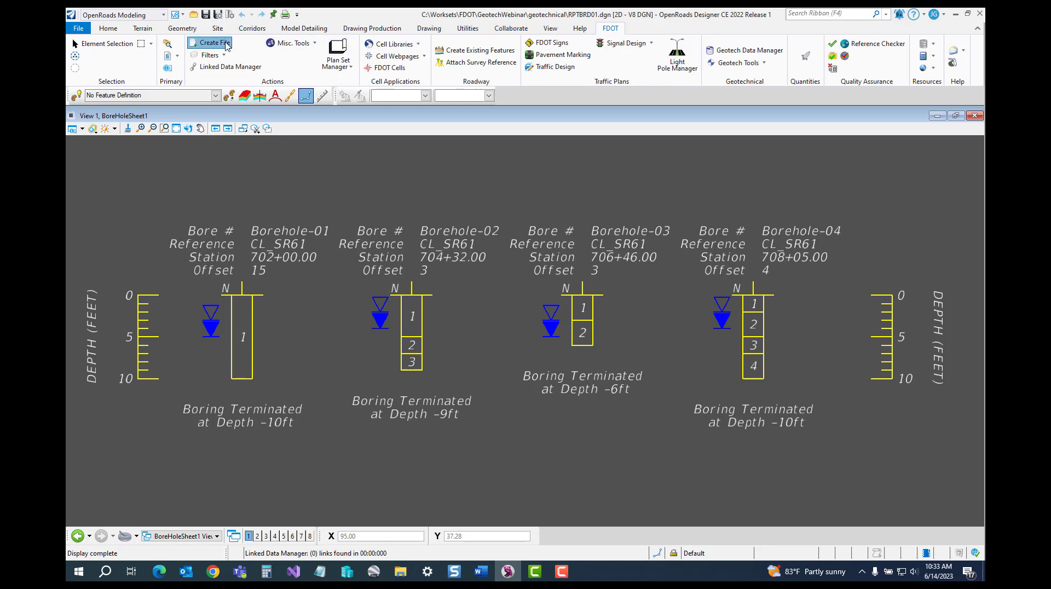
pyautogui.click(225, 43)
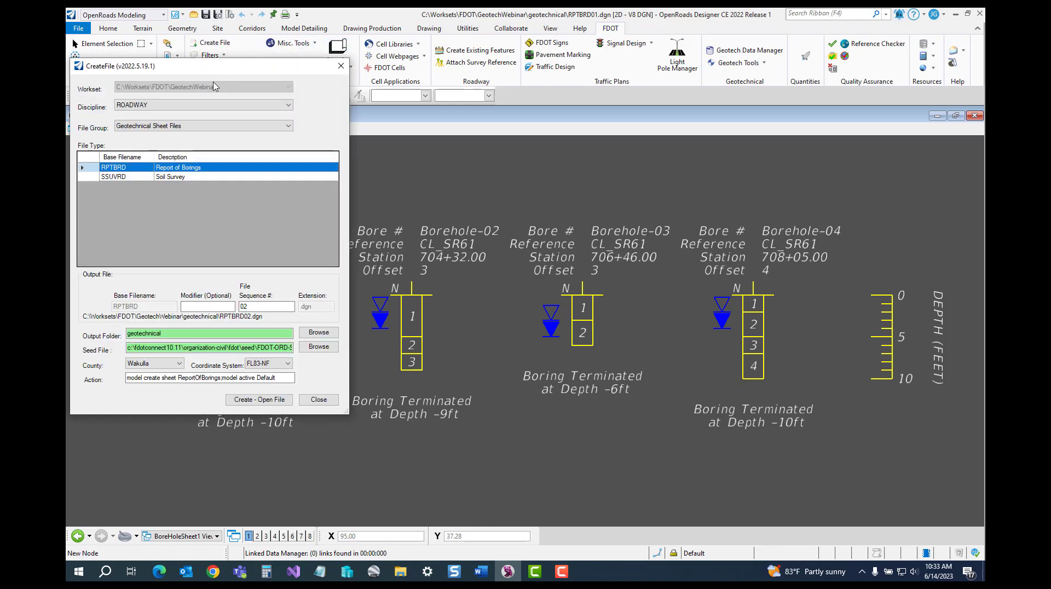
pyautogui.click(211, 128)
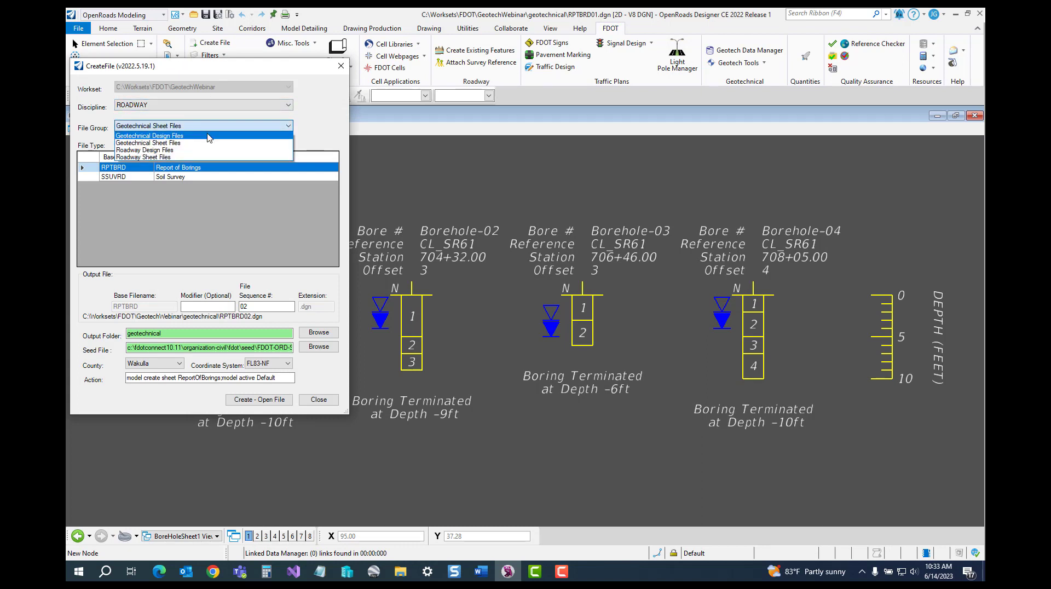
pyautogui.click(208, 135)
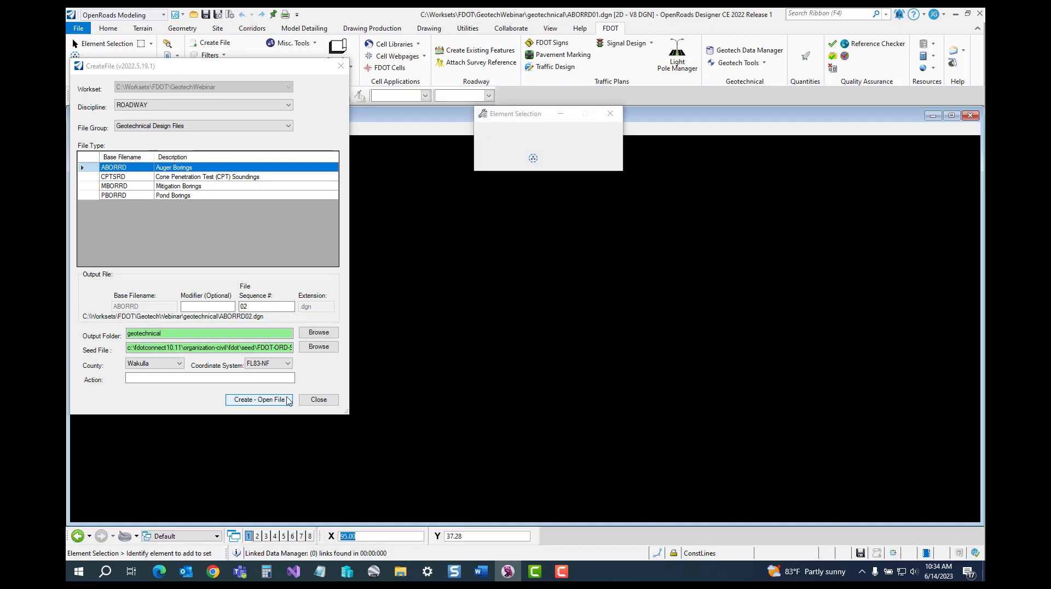
pyautogui.click(320, 400)
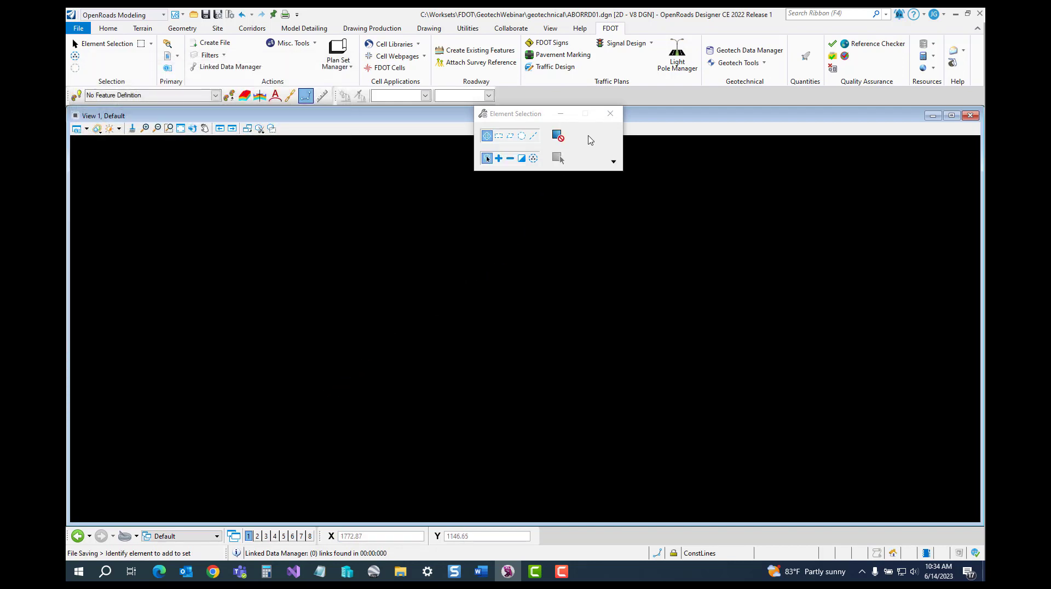
pyautogui.click(609, 113)
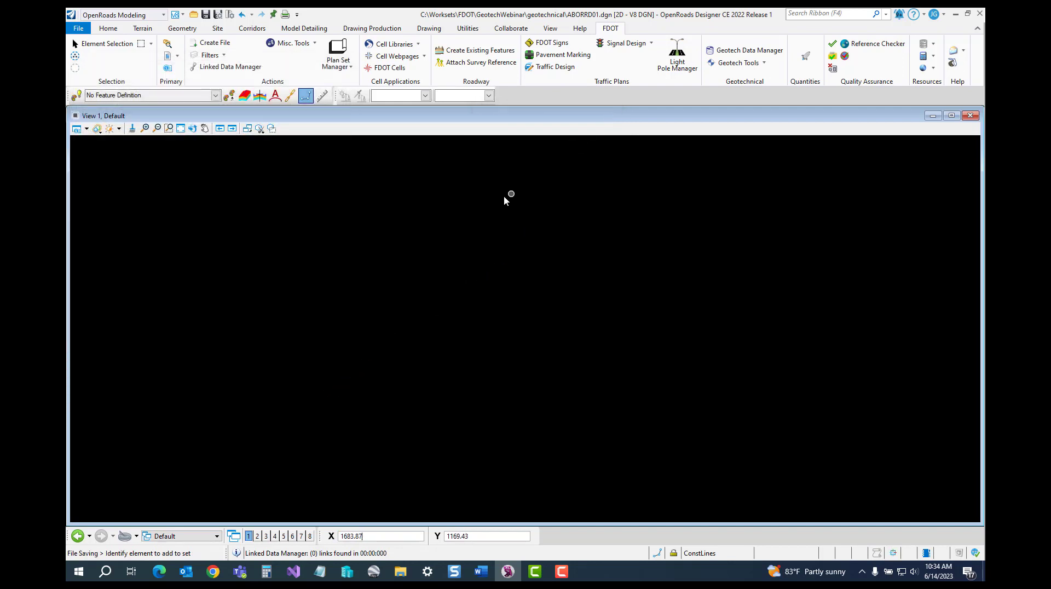
# Step: Attach ALGNRD01.dgn from the Roadway folder as a reference using the Coincident World method
pyautogui.click(168, 56)
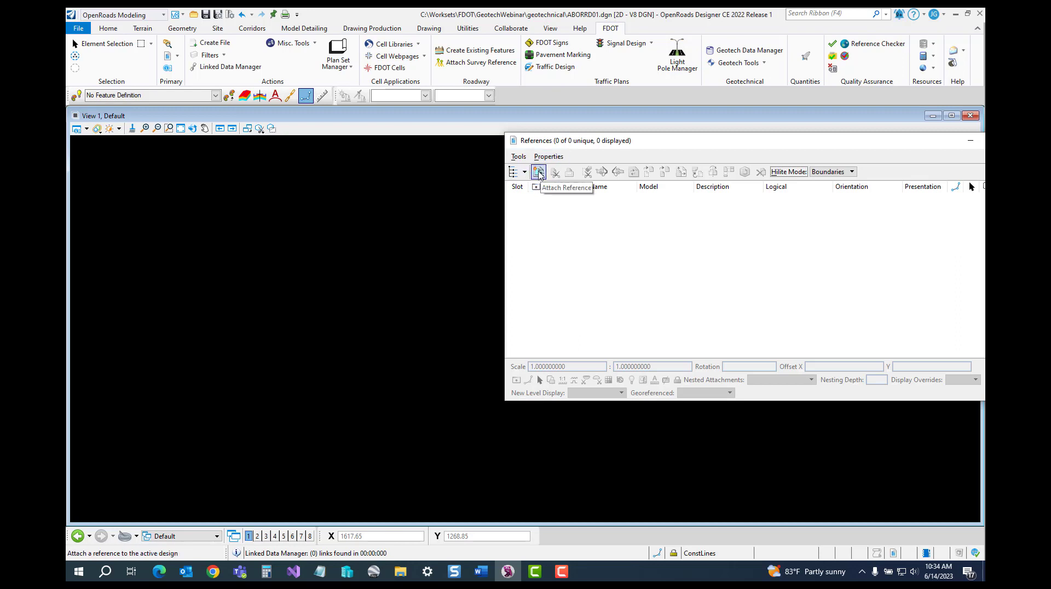
pyautogui.click(539, 173)
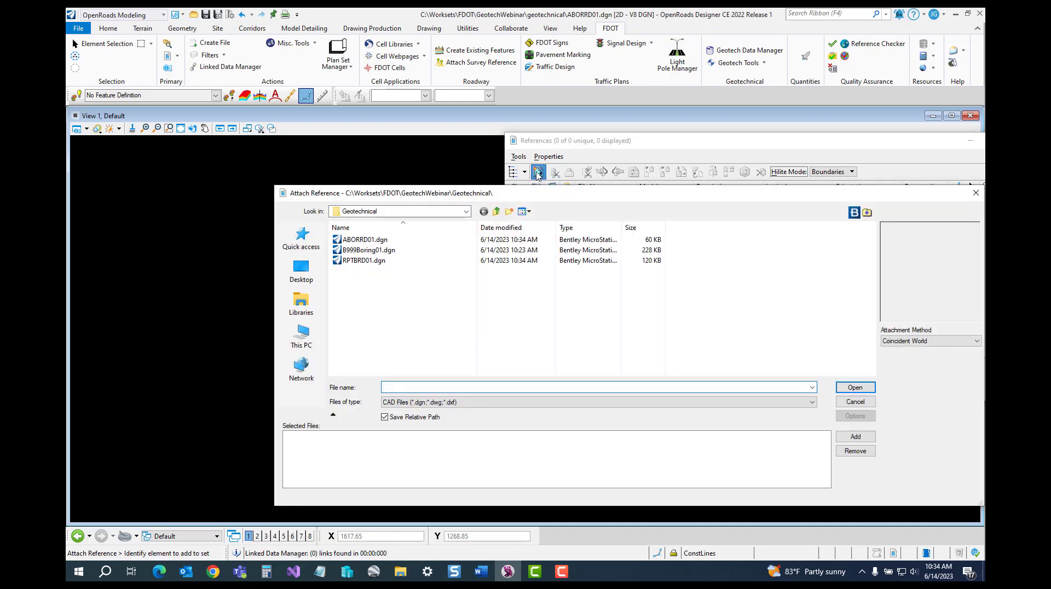
pyautogui.click(496, 212)
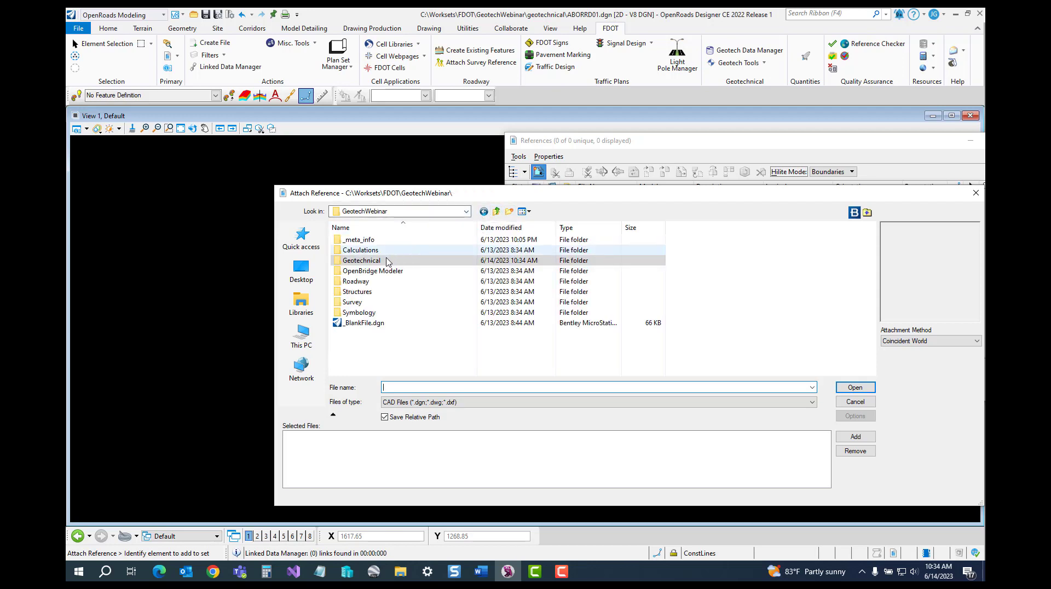
pyautogui.click(376, 282)
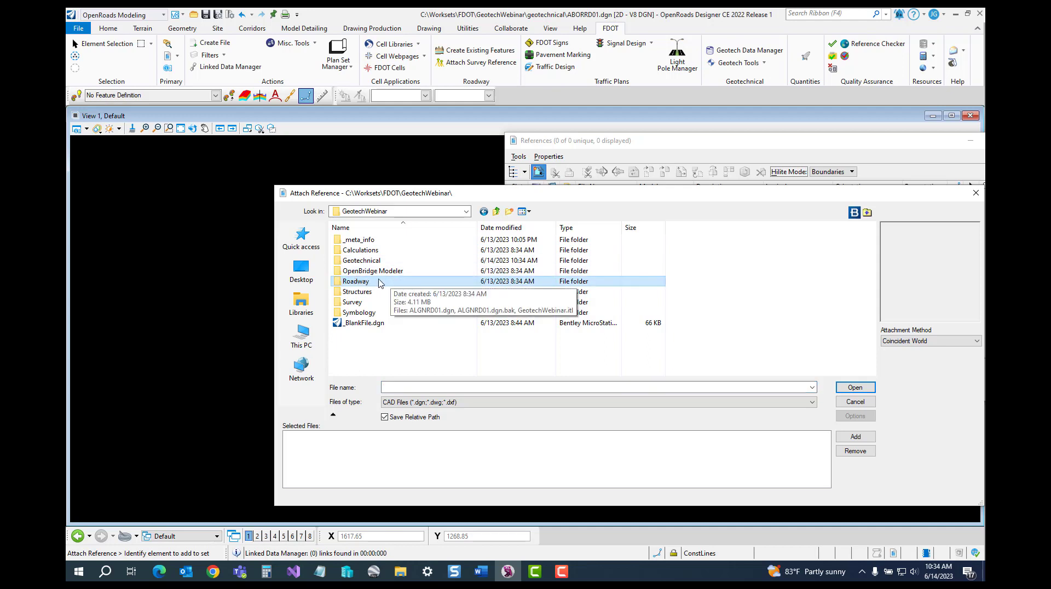
pyautogui.doubleClick(381, 283)
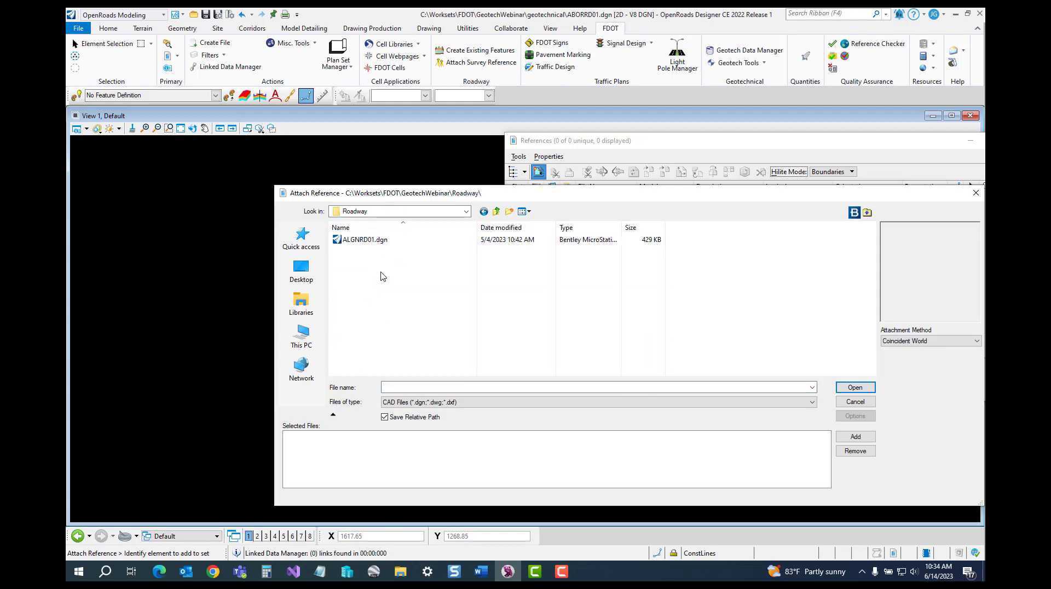
pyautogui.click(423, 240)
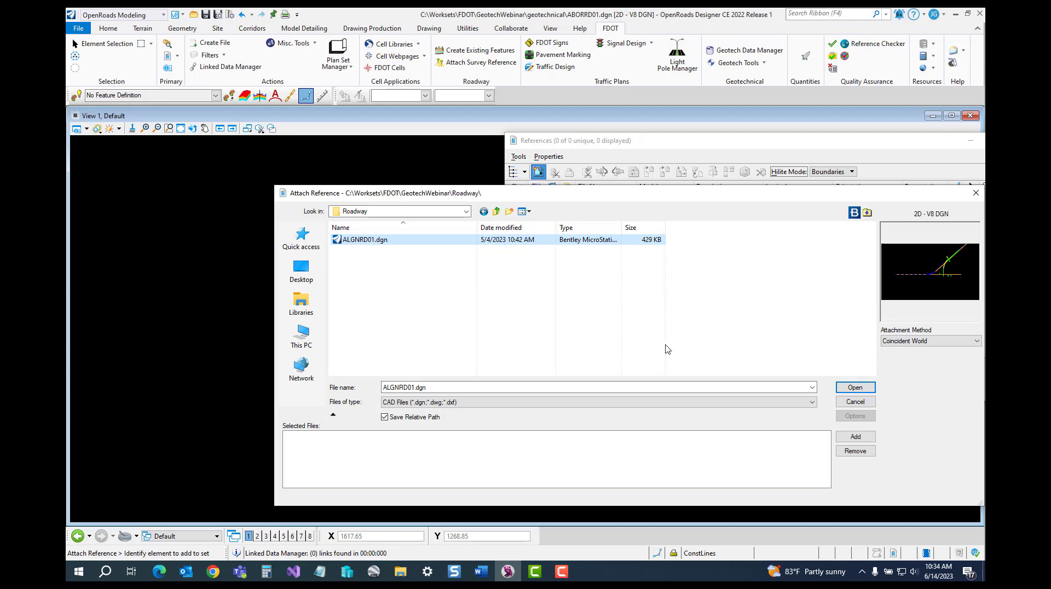
pyautogui.click(849, 388)
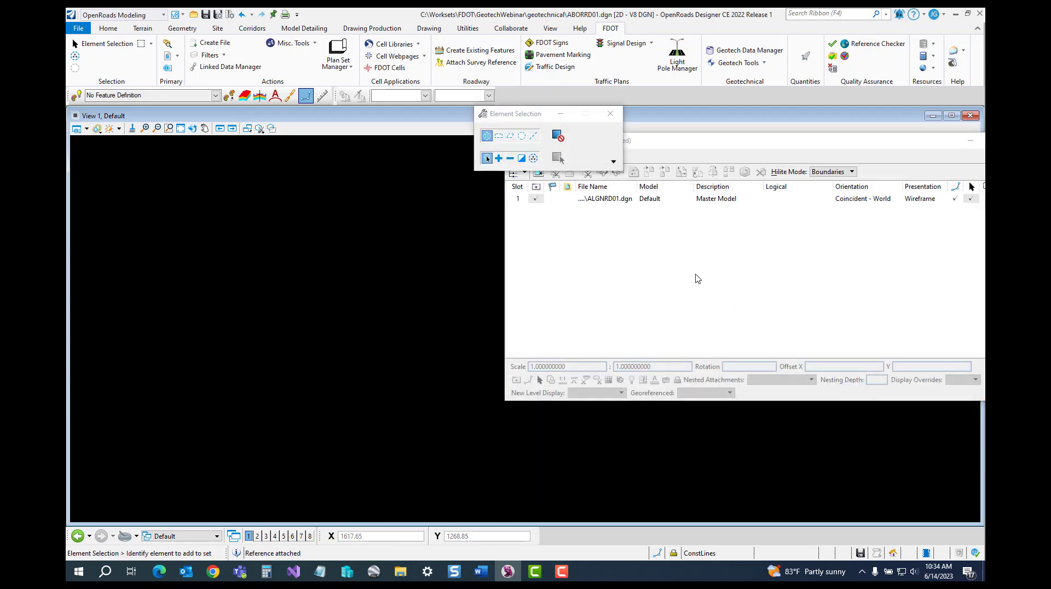
pyautogui.click(611, 113)
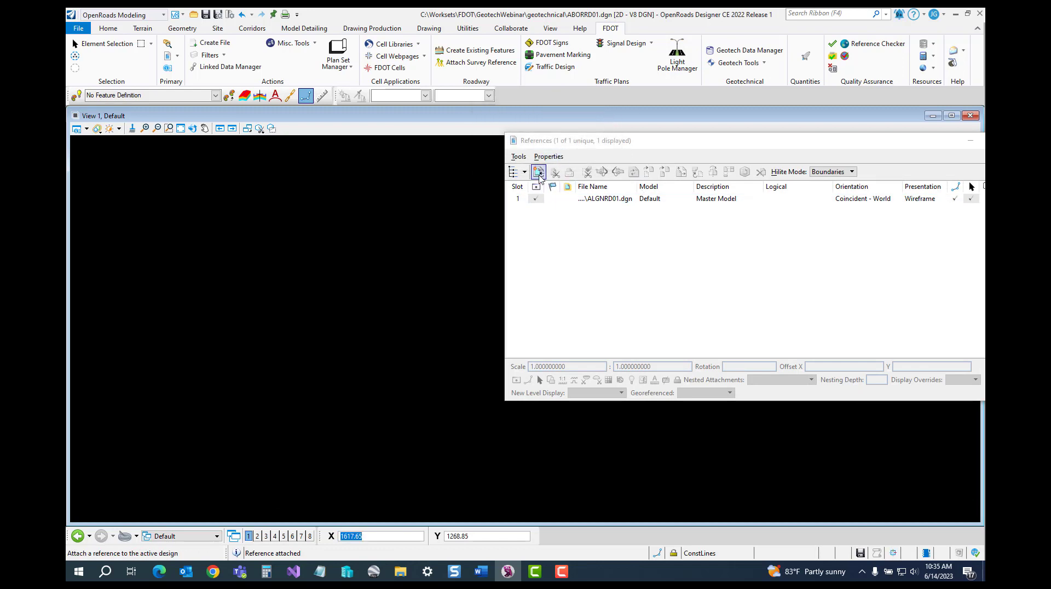
# Step: Attach GDTMRD01.dgn from the Survey folder as a reference using the Coincident World method, and close the References dialog
pyautogui.click(539, 173)
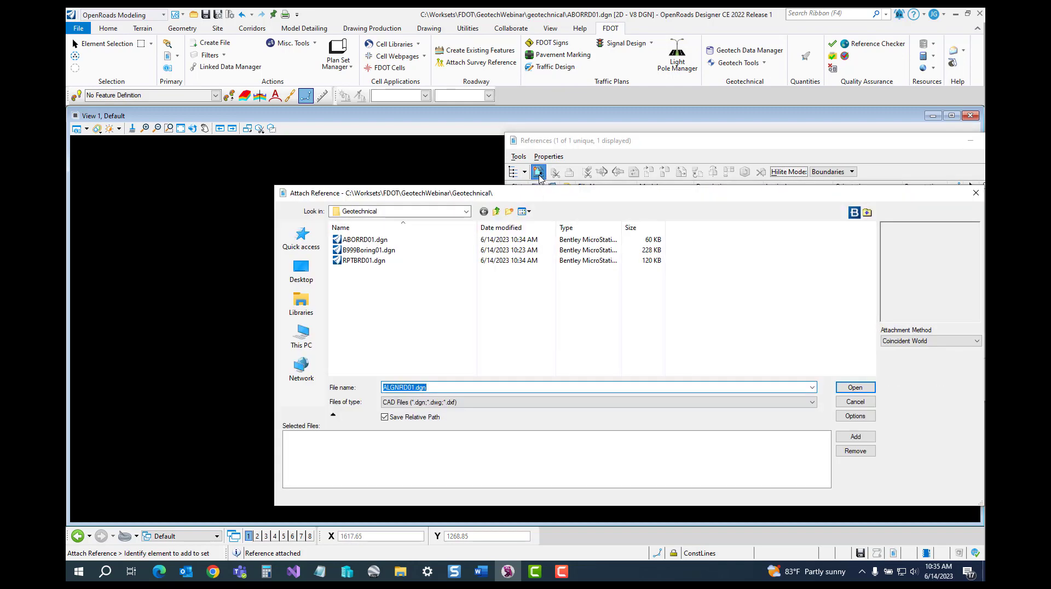
pyautogui.click(496, 212)
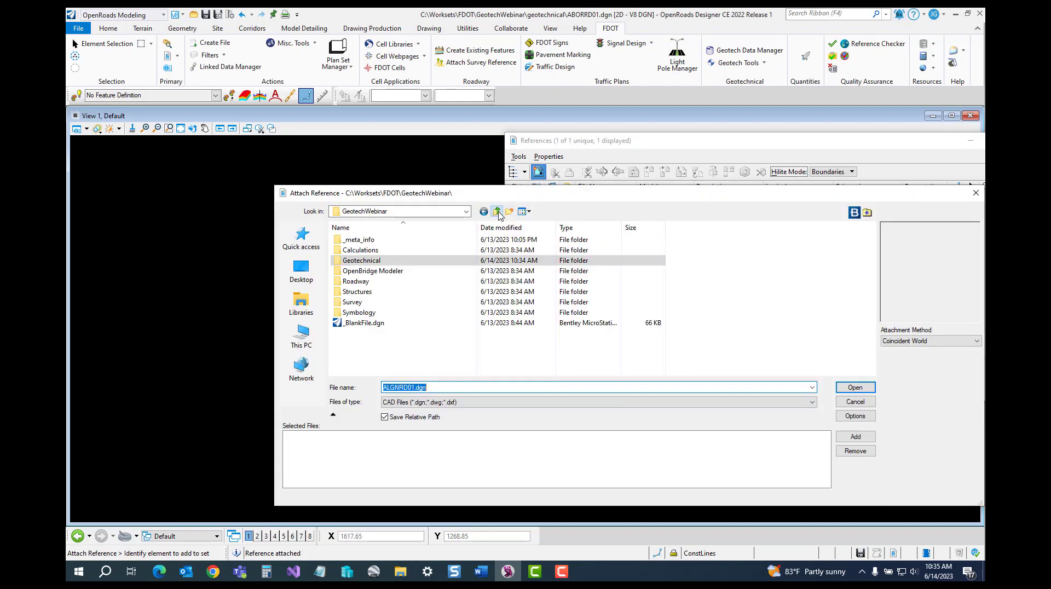
pyautogui.click(393, 304)
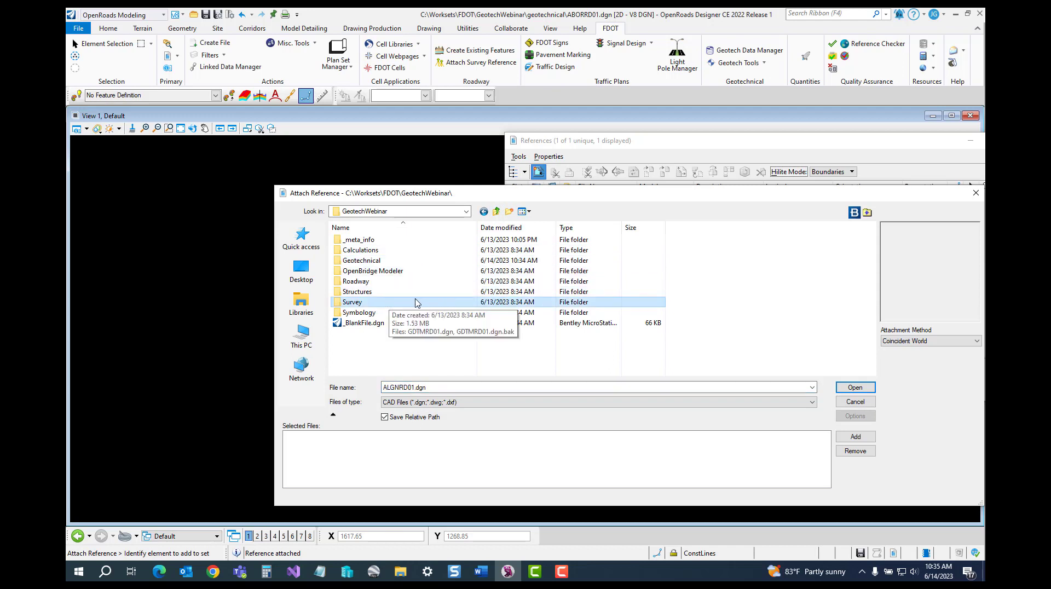
pyautogui.doubleClick(417, 304)
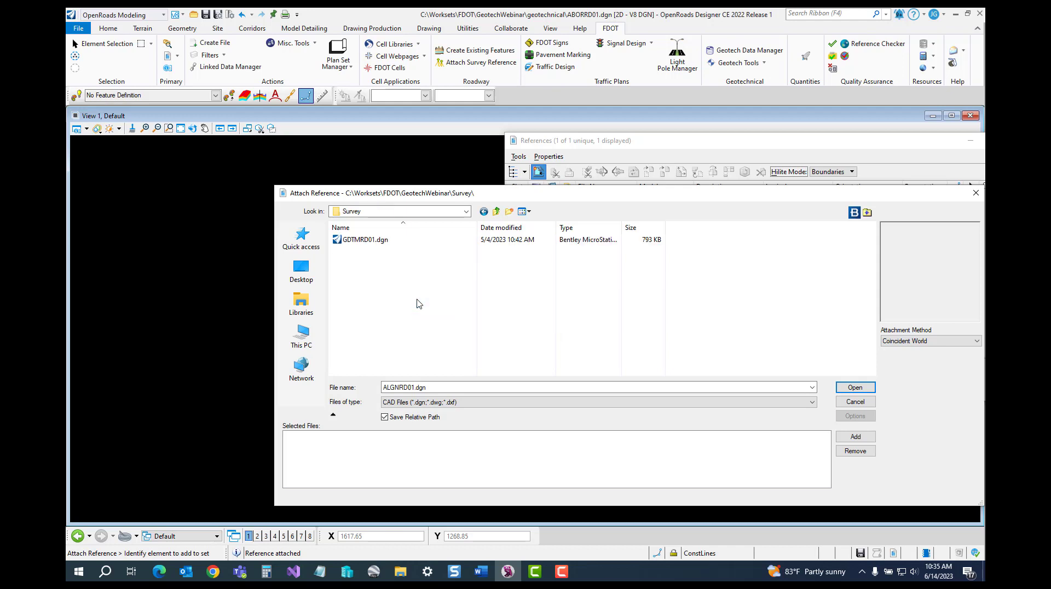
pyautogui.click(415, 241)
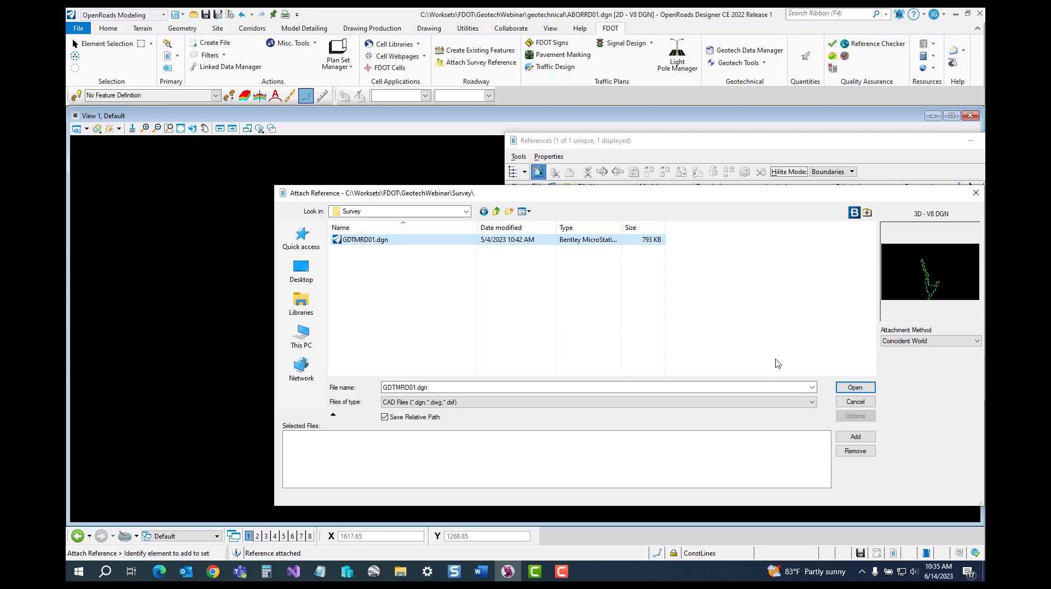
pyautogui.click(855, 388)
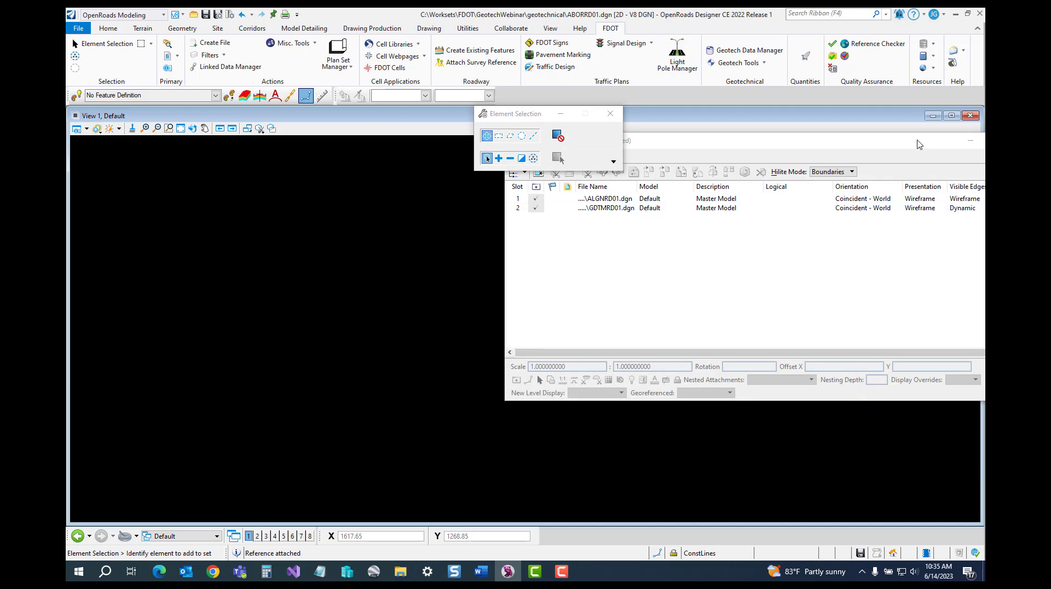
pyautogui.moveTo(917, 140); pyautogui.dragTo(691, 231)
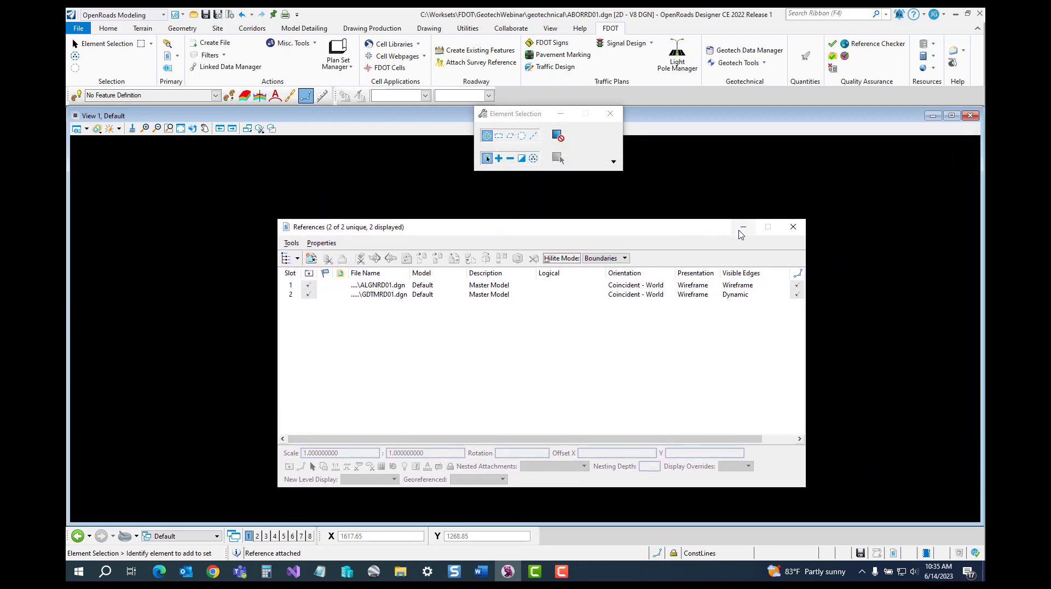
pyautogui.click(793, 228)
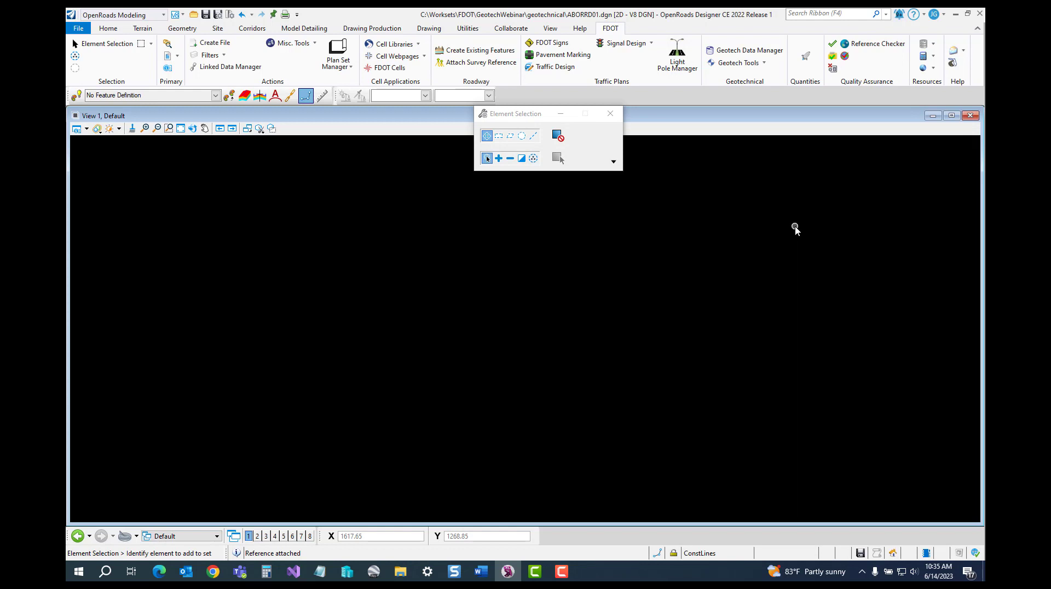
pyautogui.click(611, 119)
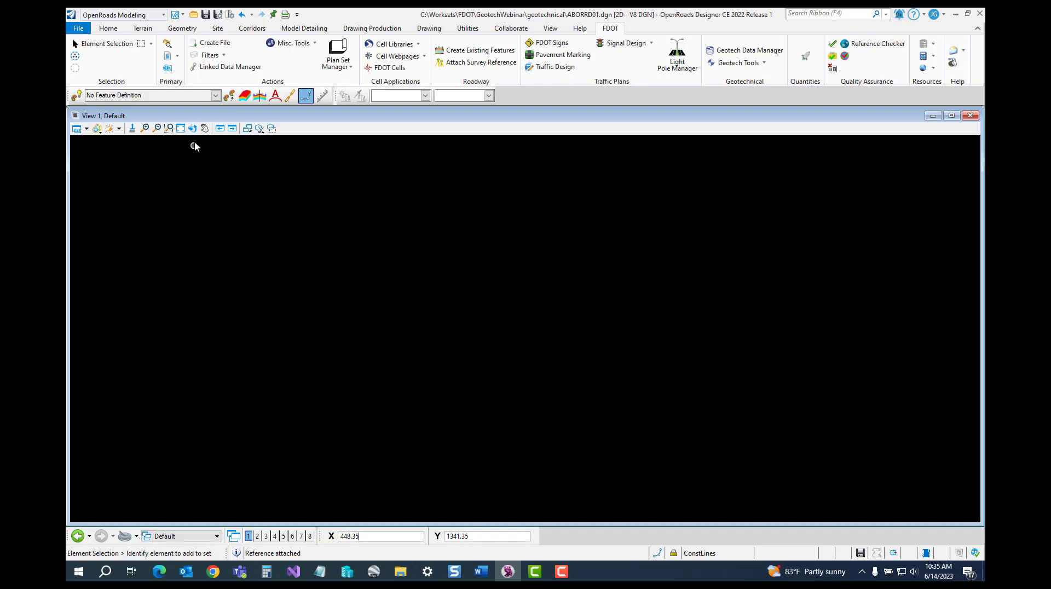
# Step: Set the referenced Existing Ground terrain boundary as the active terrain model and save the file
pyautogui.click(180, 129)
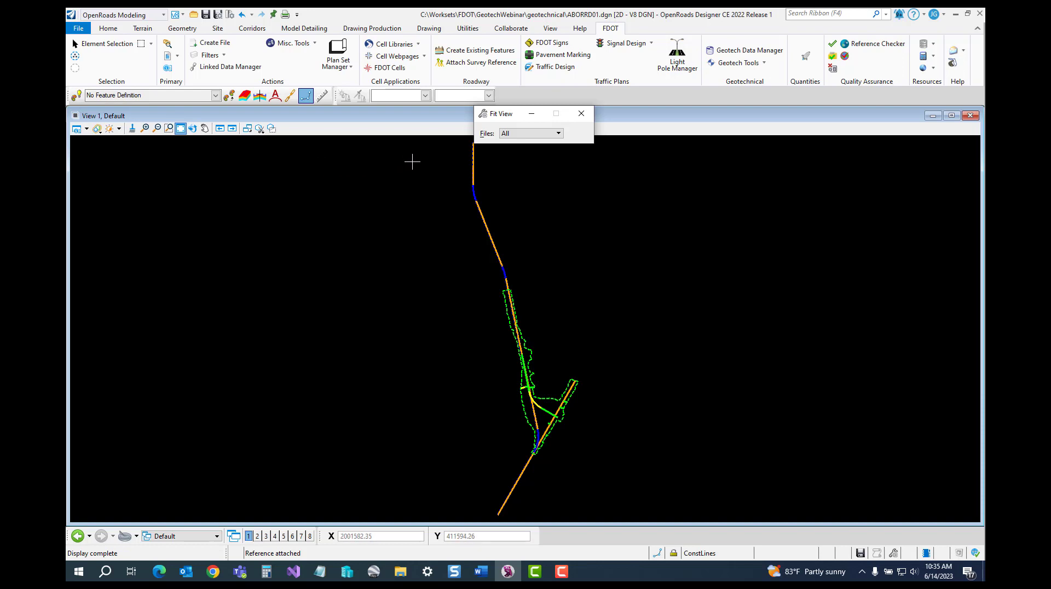
pyautogui.click(581, 113)
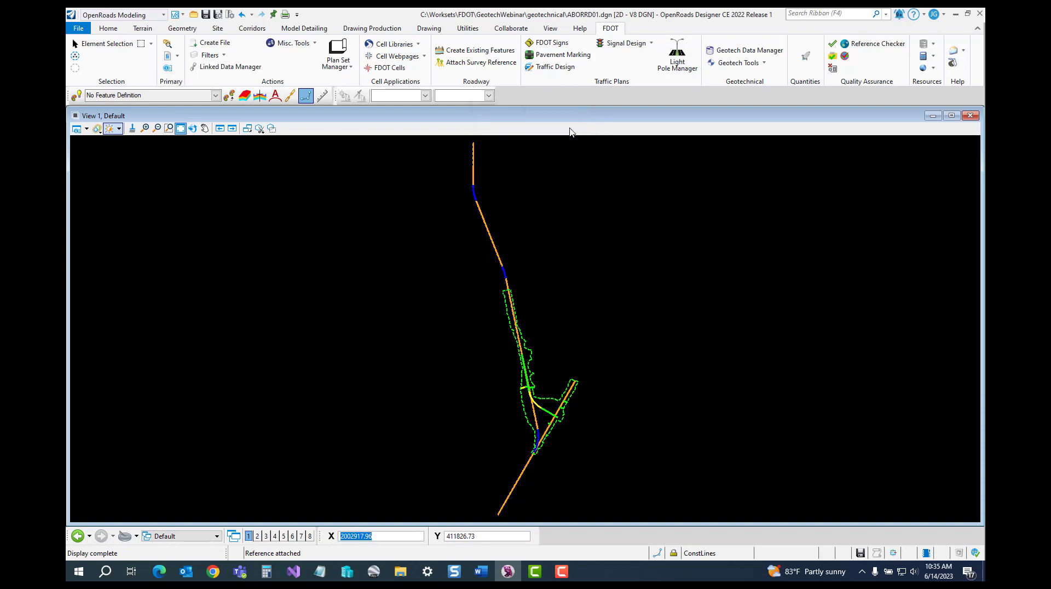
pyautogui.click(131, 50)
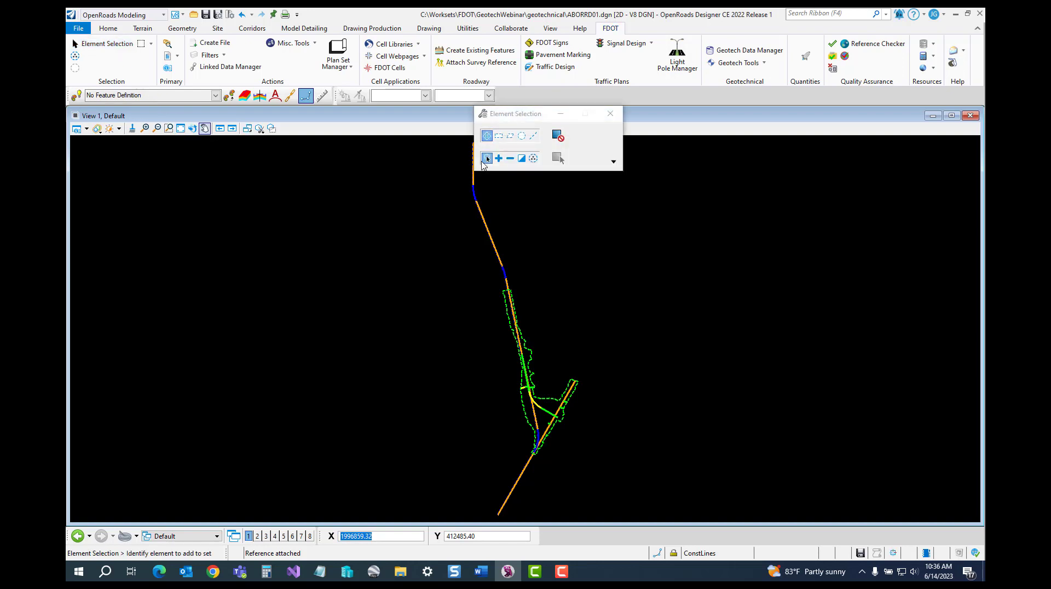
pyautogui.click(610, 114)
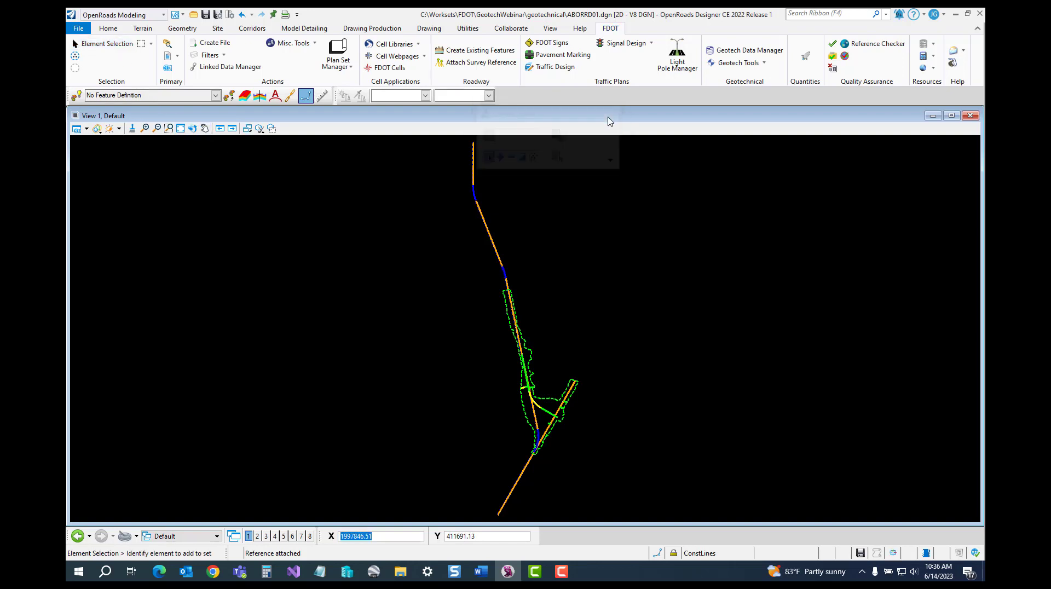
pyautogui.click(529, 353)
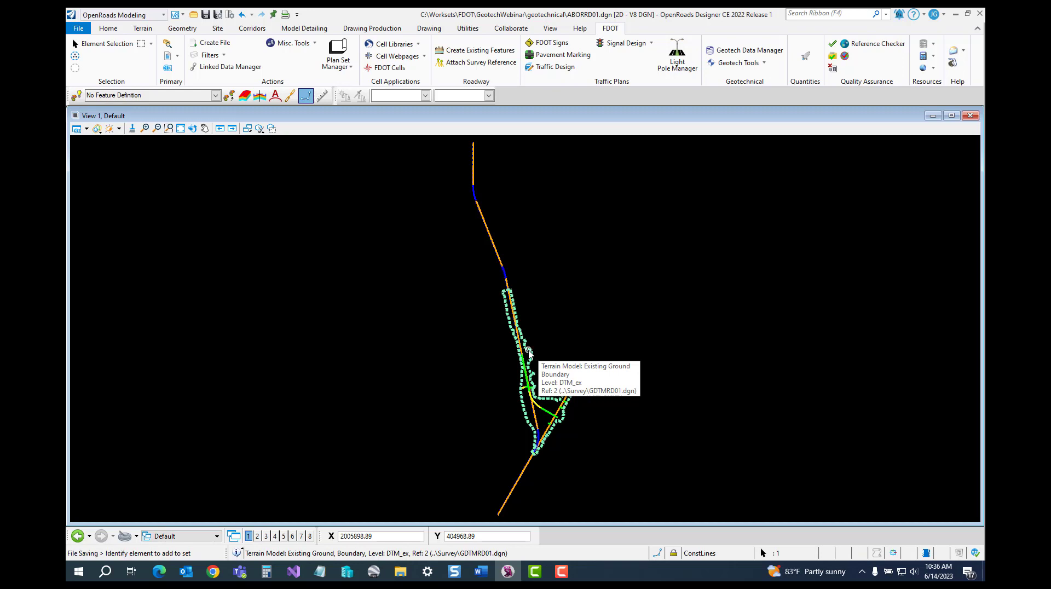
pyautogui.rightClick(528, 353)
pyautogui.press('Escape')
pyautogui.rightClick(529, 353)
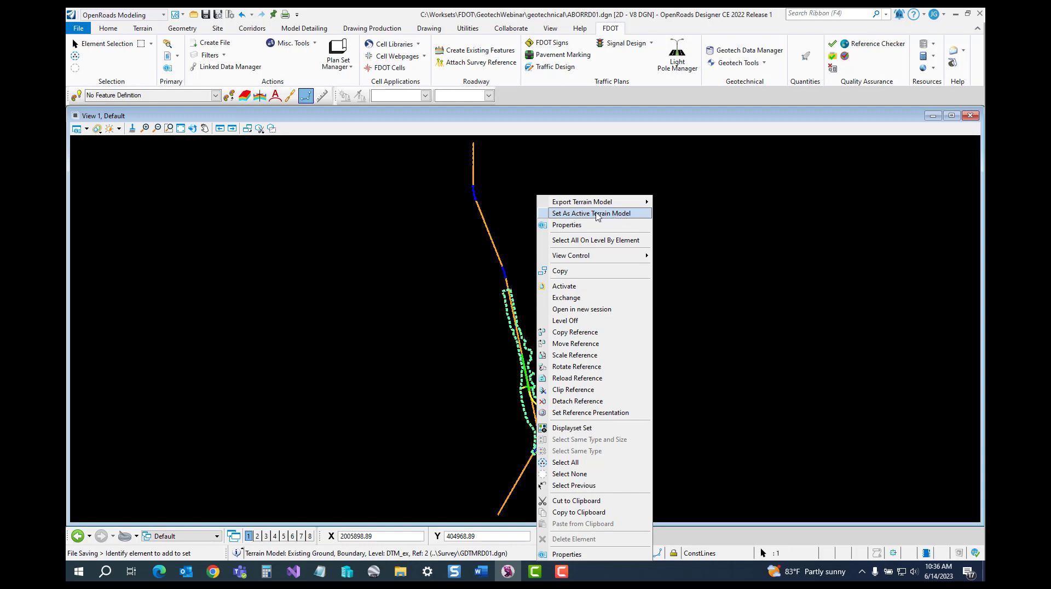
pyautogui.click(626, 215)
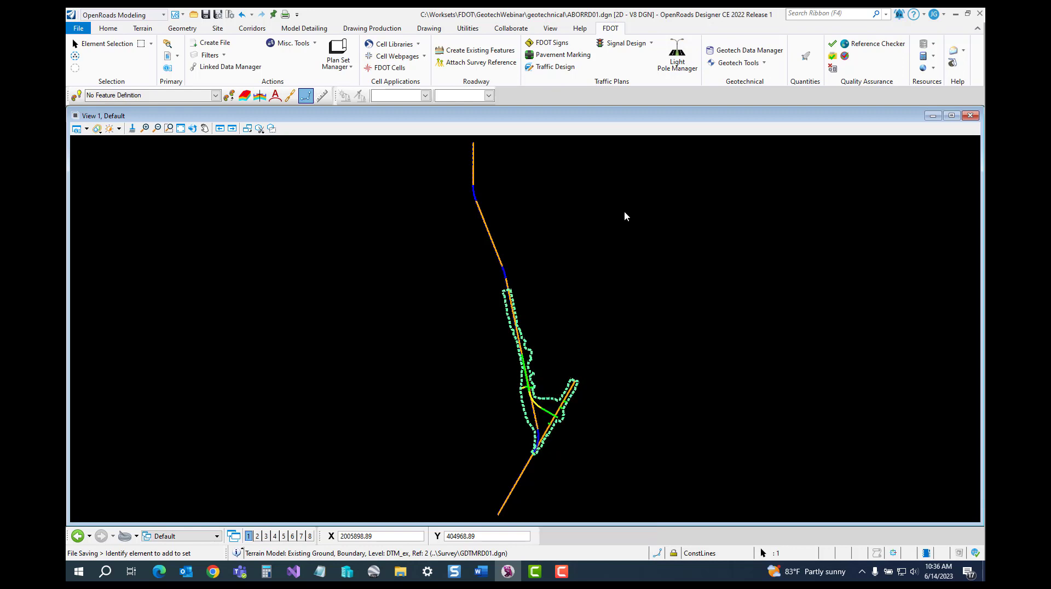
pyautogui.click(554, 314)
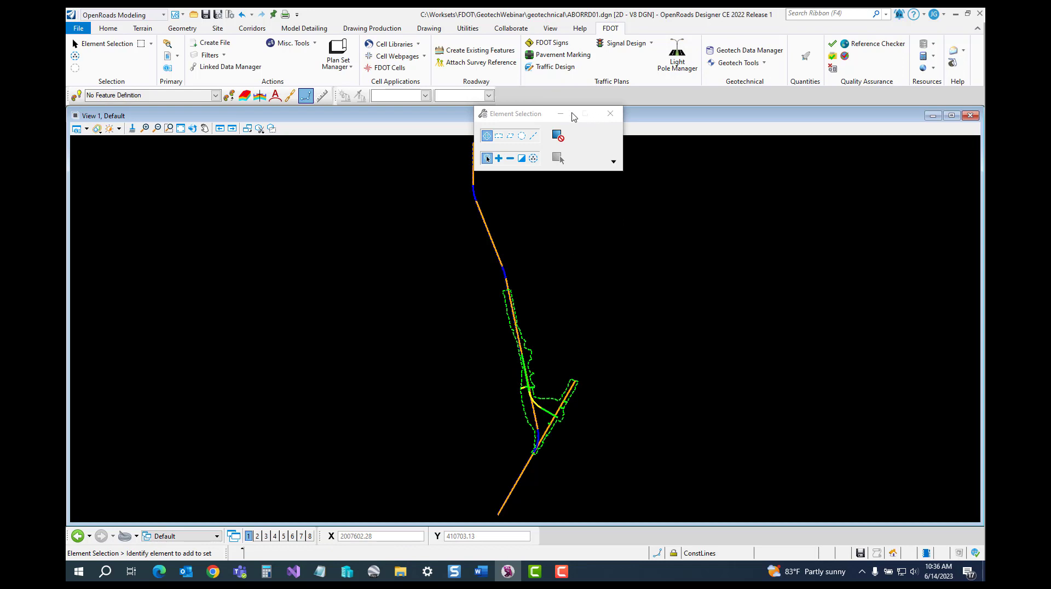
pyautogui.moveTo(528, 117); pyautogui.dragTo(985, 164)
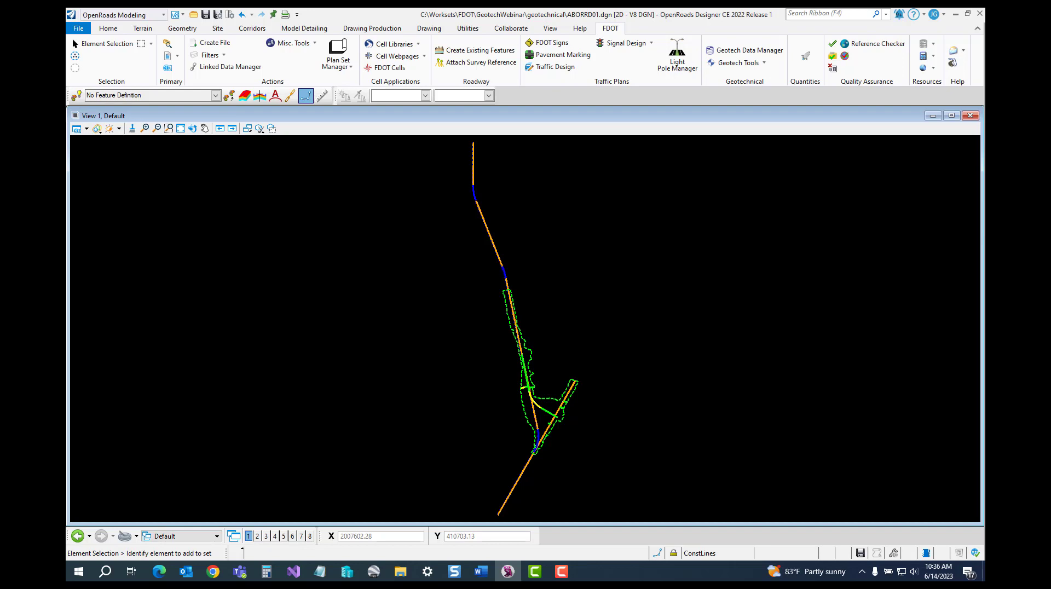
pyautogui.hotkey('ctrl', 's')
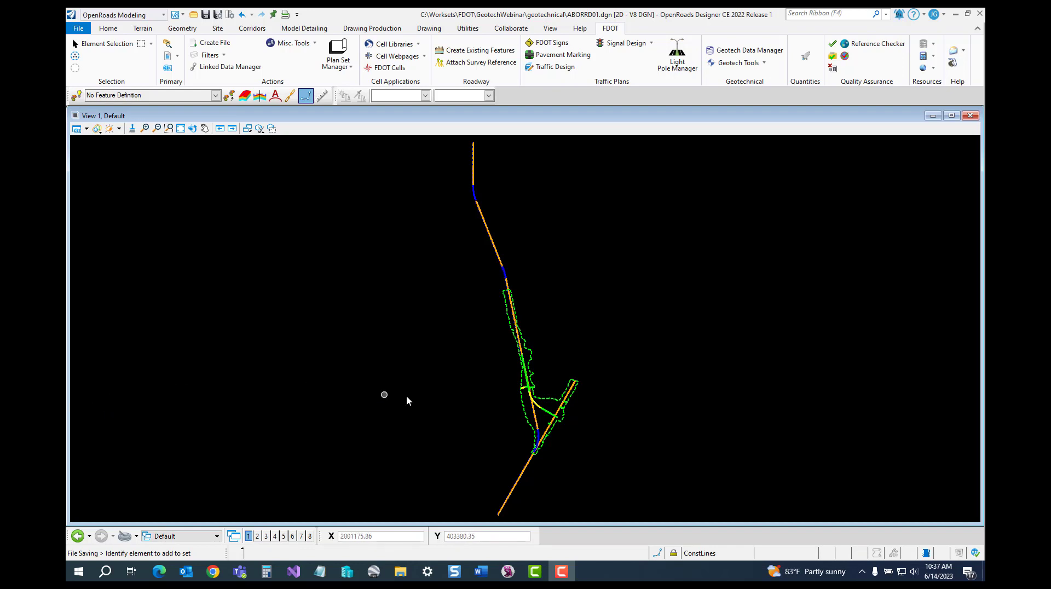
# Step: Place the boreholes from Auger_Boreholes.xml in the 2D plan at cell scale 1, using the Existing Ground surface for elevation
pyautogui.scroll(6, 524, 416)
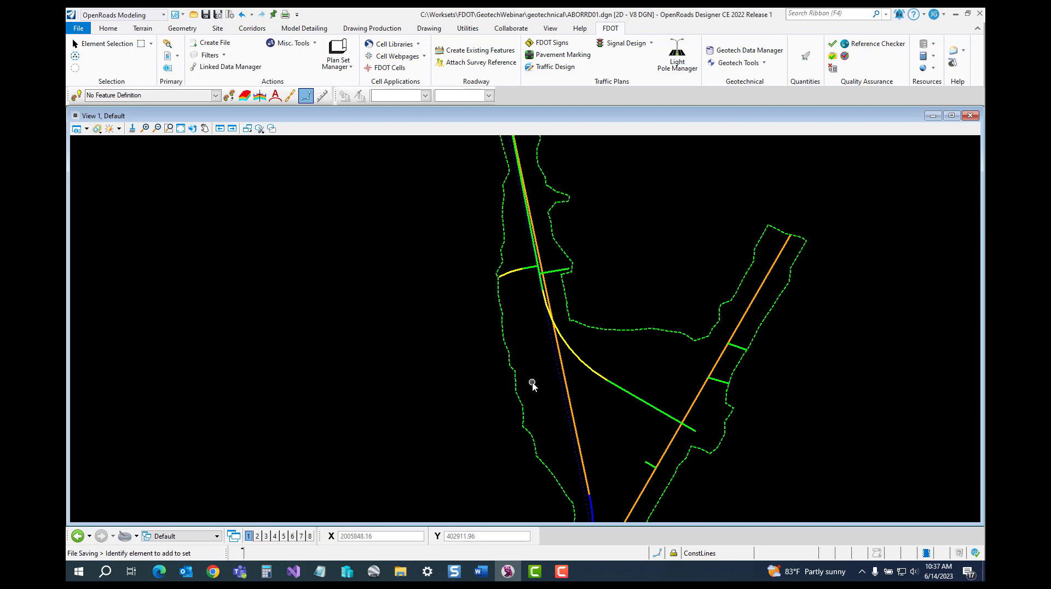
pyautogui.moveTo(533, 383); pyautogui.dragTo(519, 349, button='middle')
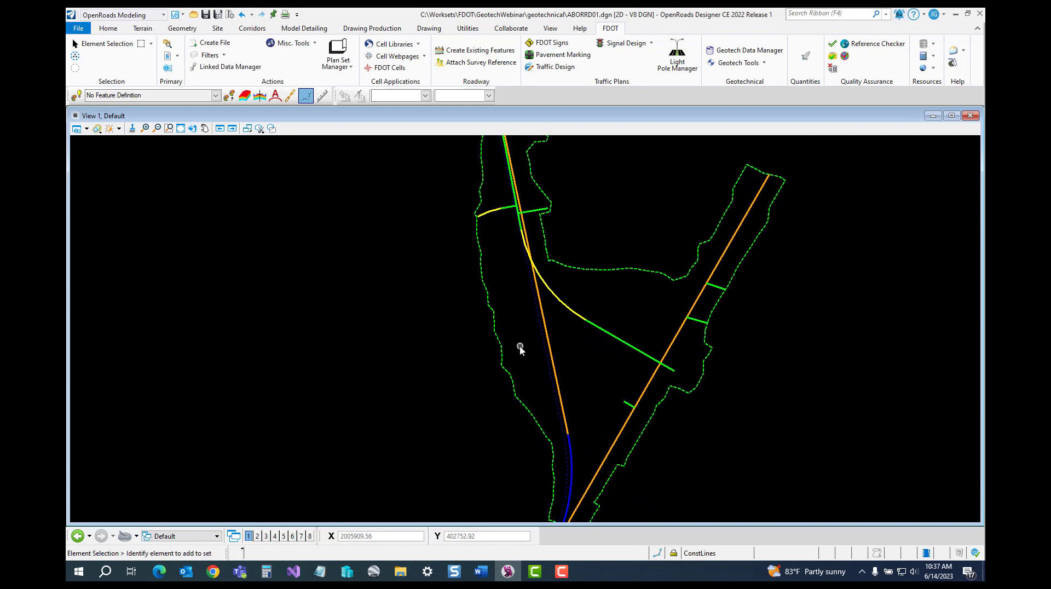
pyautogui.click(766, 66)
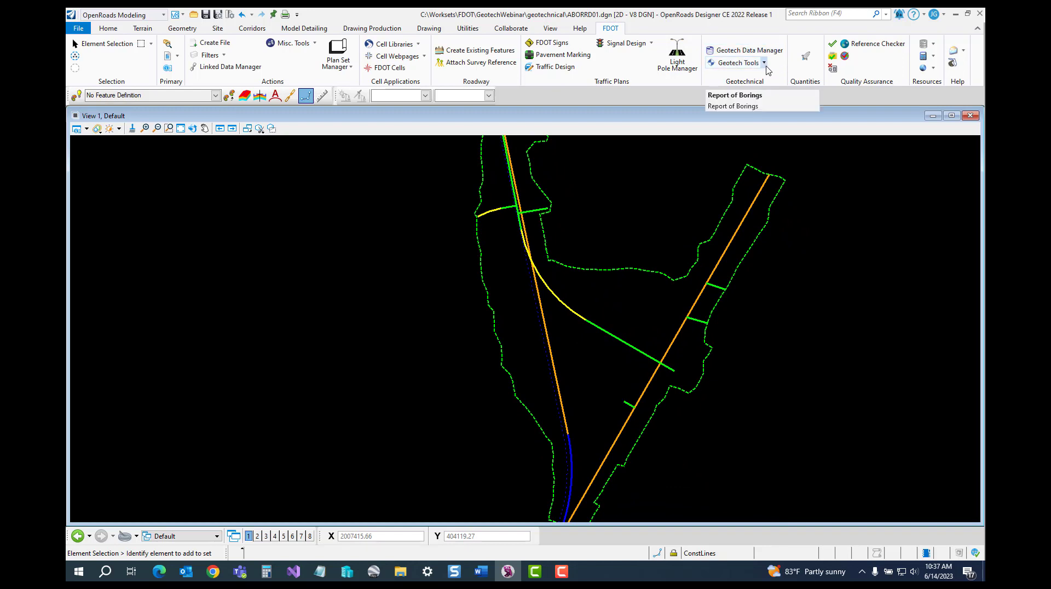
pyautogui.click(765, 64)
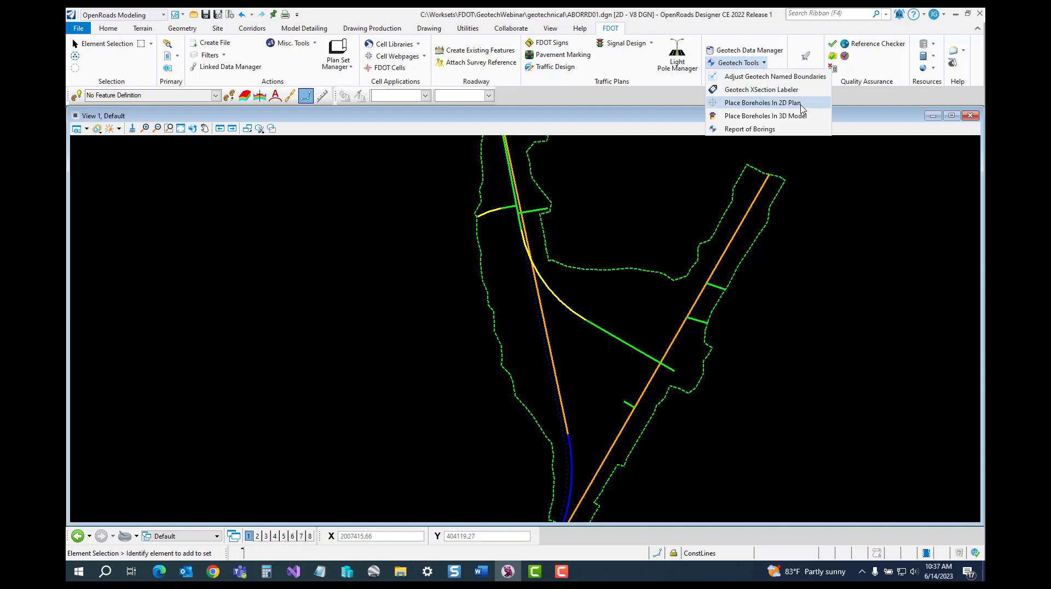
pyautogui.click(759, 104)
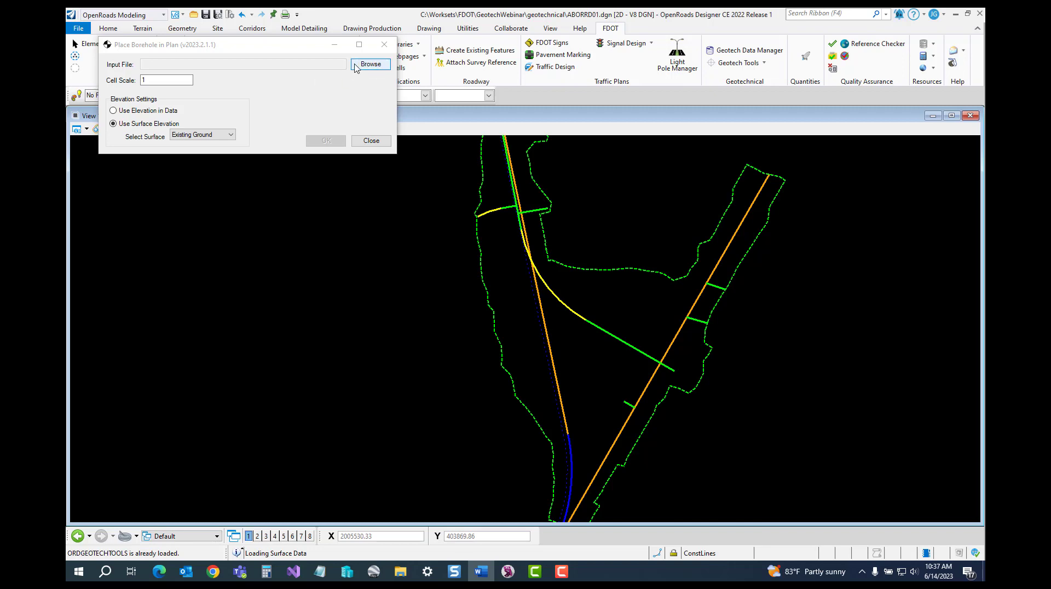
pyautogui.click(375, 64)
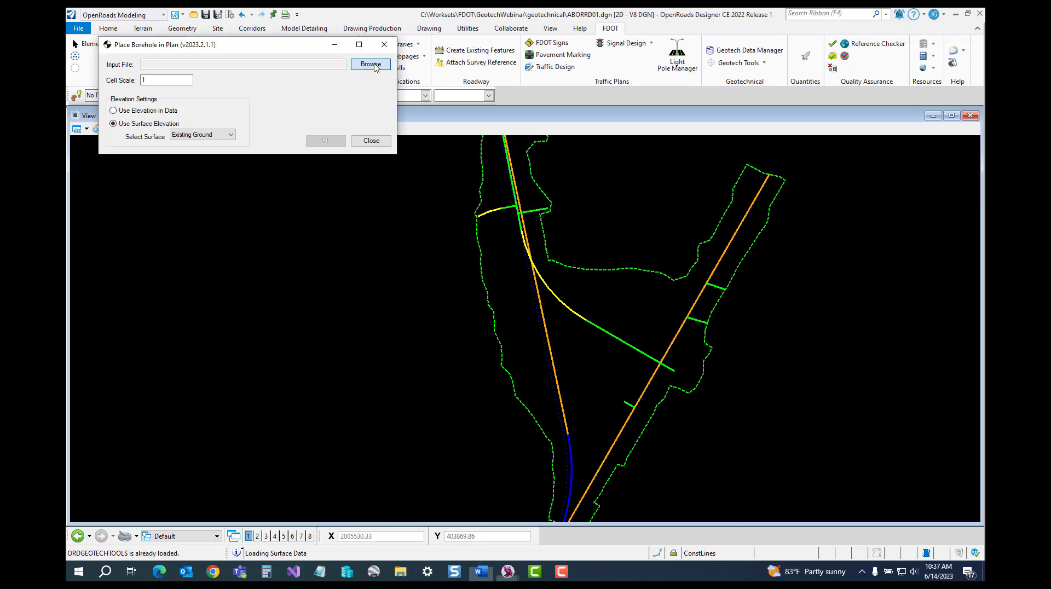
pyautogui.click(268, 133)
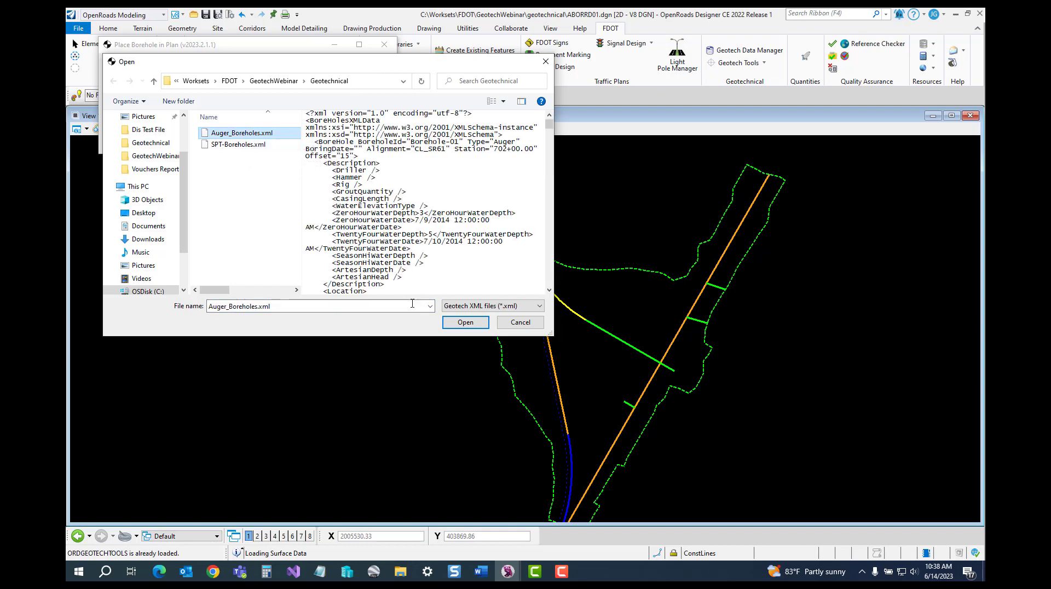
pyautogui.click(468, 324)
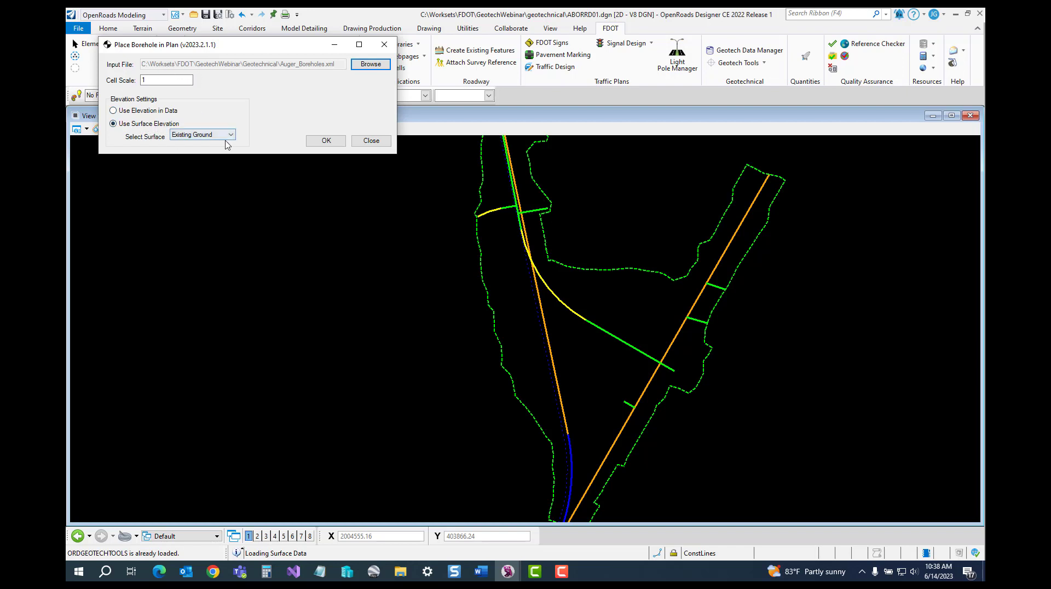
pyautogui.click(327, 142)
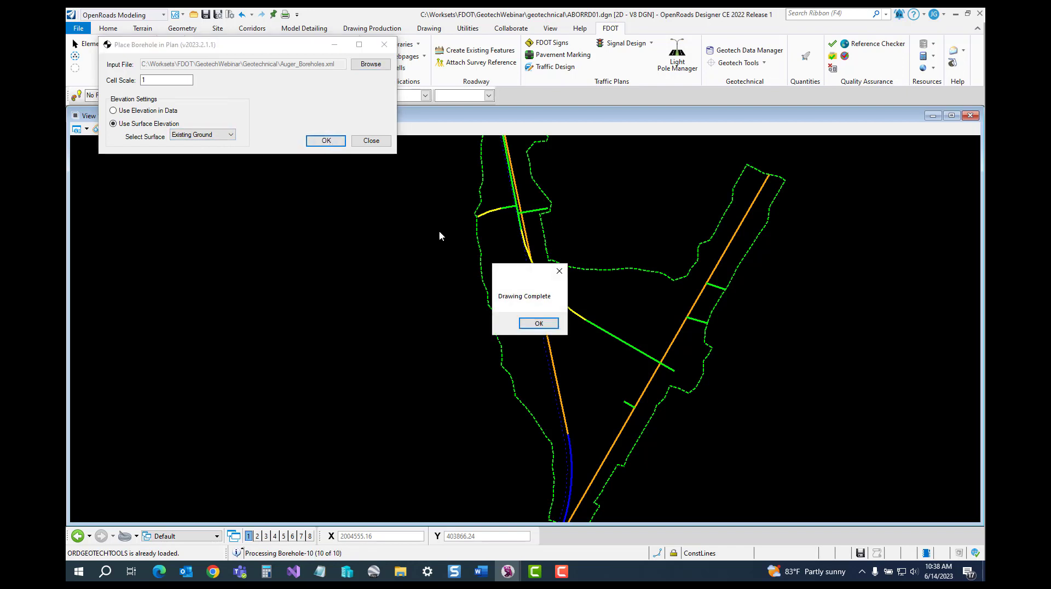
pyautogui.click(538, 323)
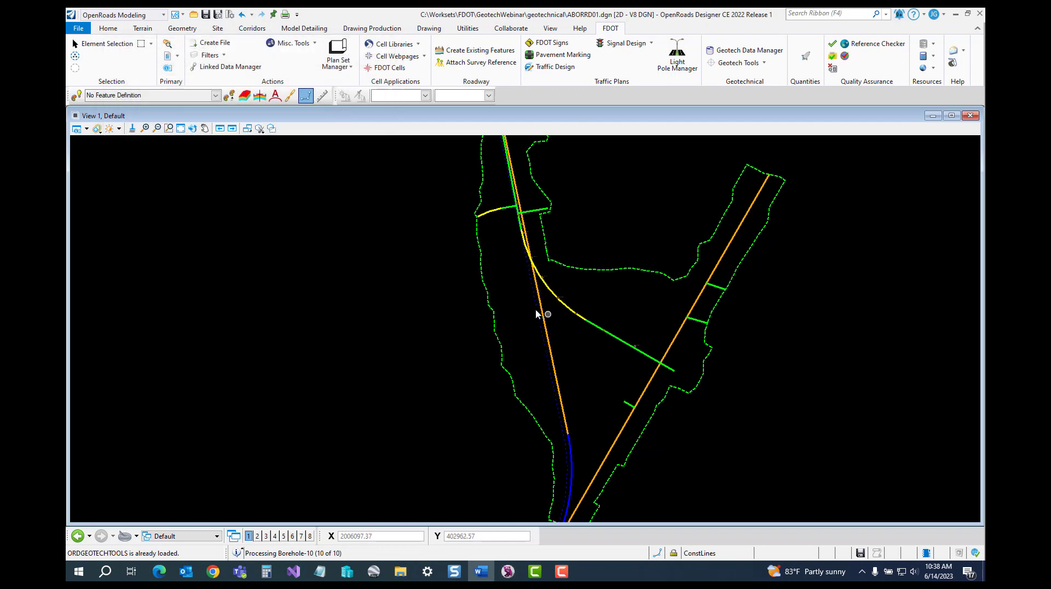
# Step: Select the Borehole-01 cell beside the green alignment and examine its properties
pyautogui.scroll(5, 620, 350)
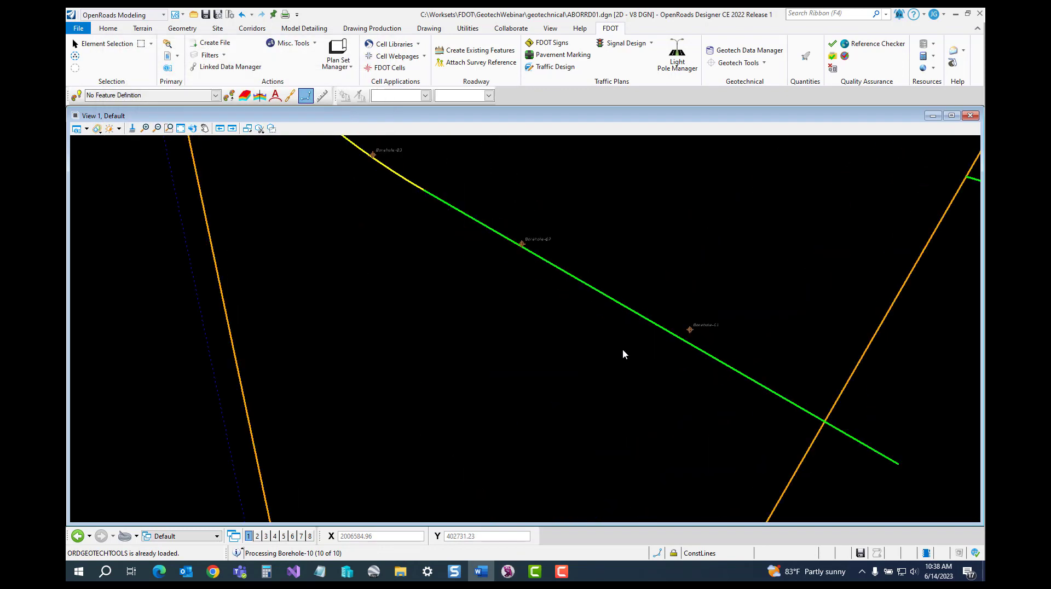
pyautogui.scroll(2, 623, 351)
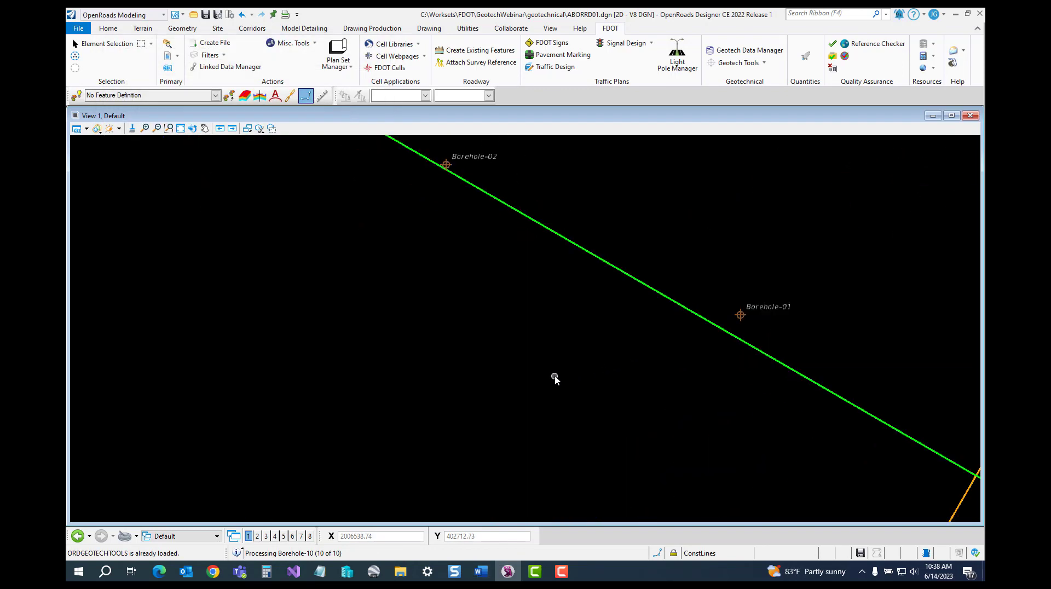
pyautogui.moveTo(611, 329); pyautogui.dragTo(474, 367, button='middle')
pyautogui.scroll(2, 526, 359)
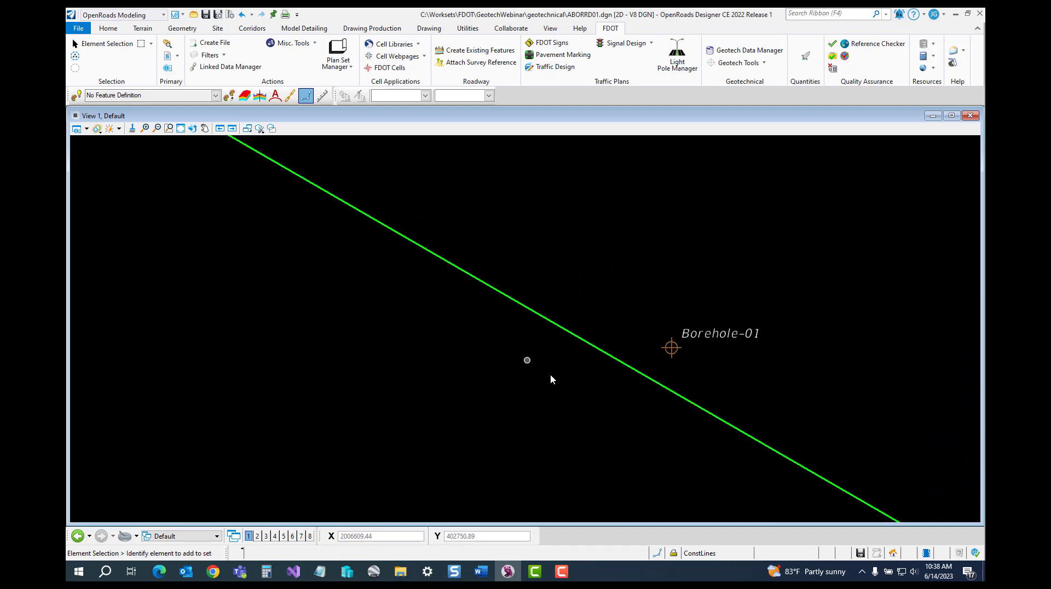
pyautogui.click(680, 348)
pyautogui.keyDown('ctrl'); pyautogui.click(680, 348); pyautogui.keyUp('ctrl')
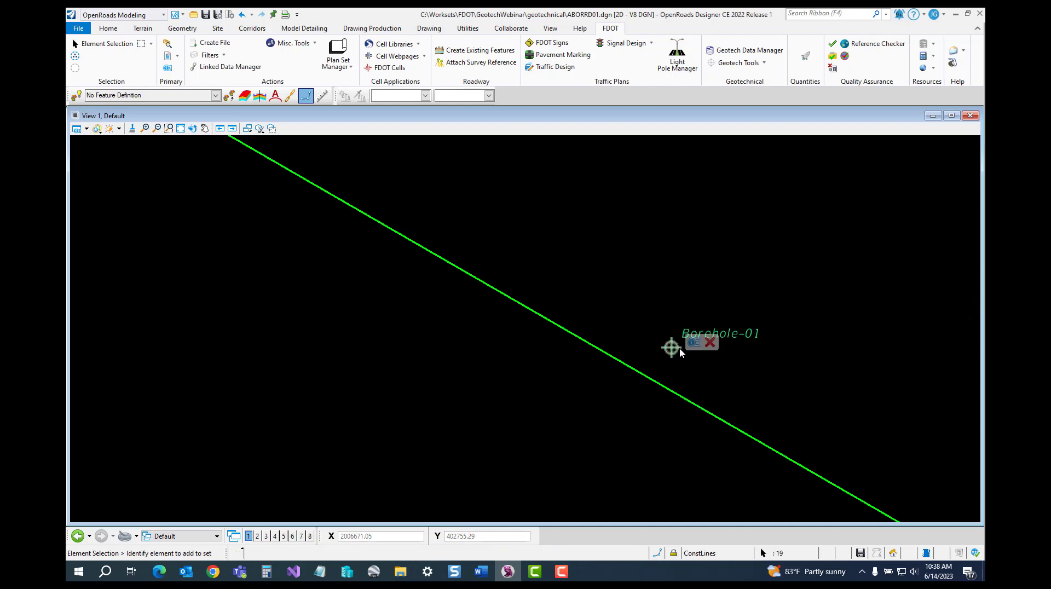
pyautogui.click(693, 342)
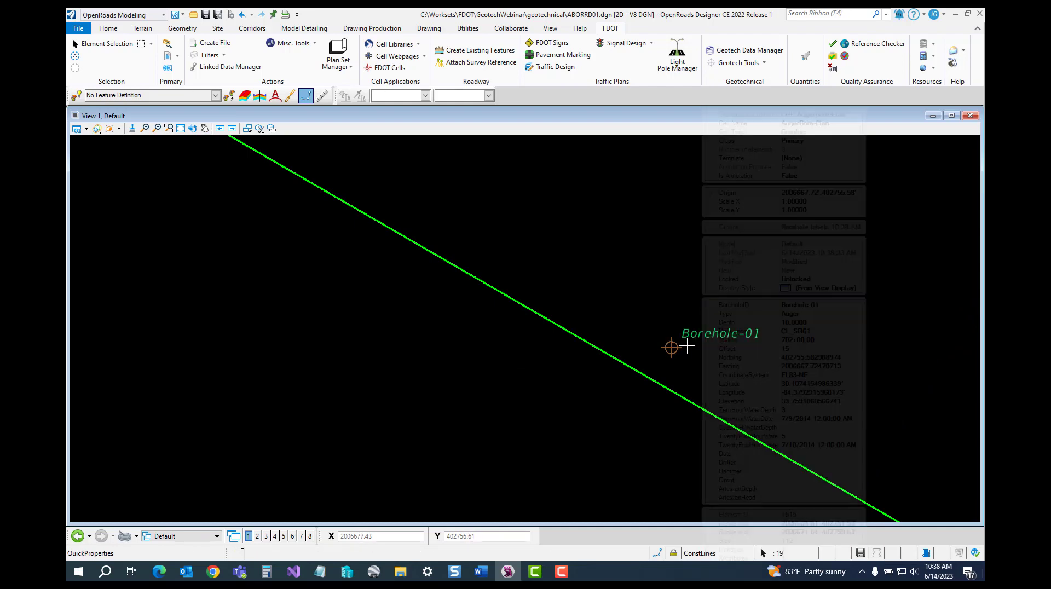
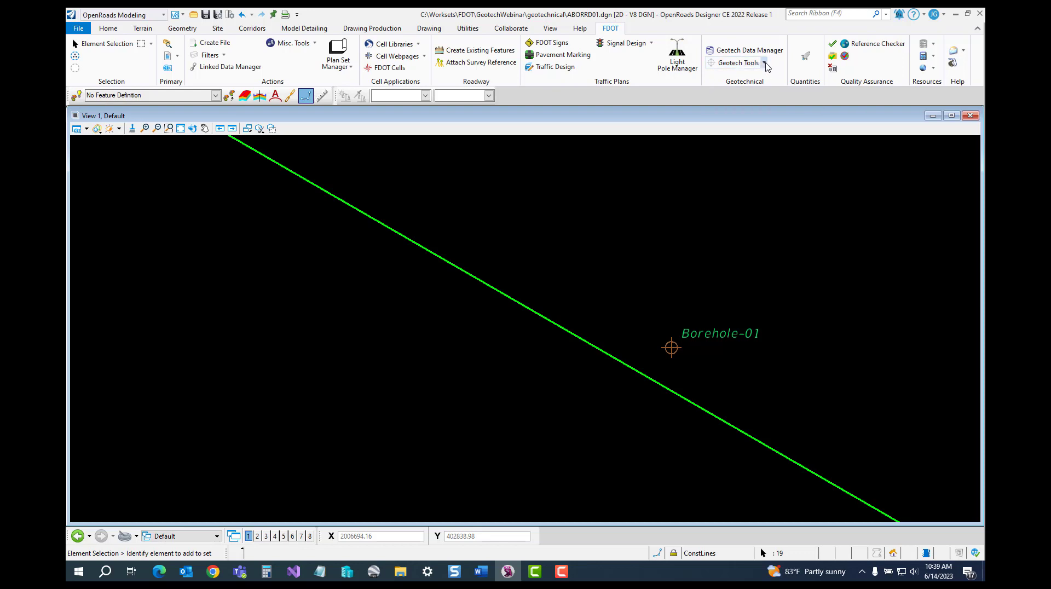
# Step: Display the 3D model in a second view beside the plan view
pyautogui.click(764, 63)
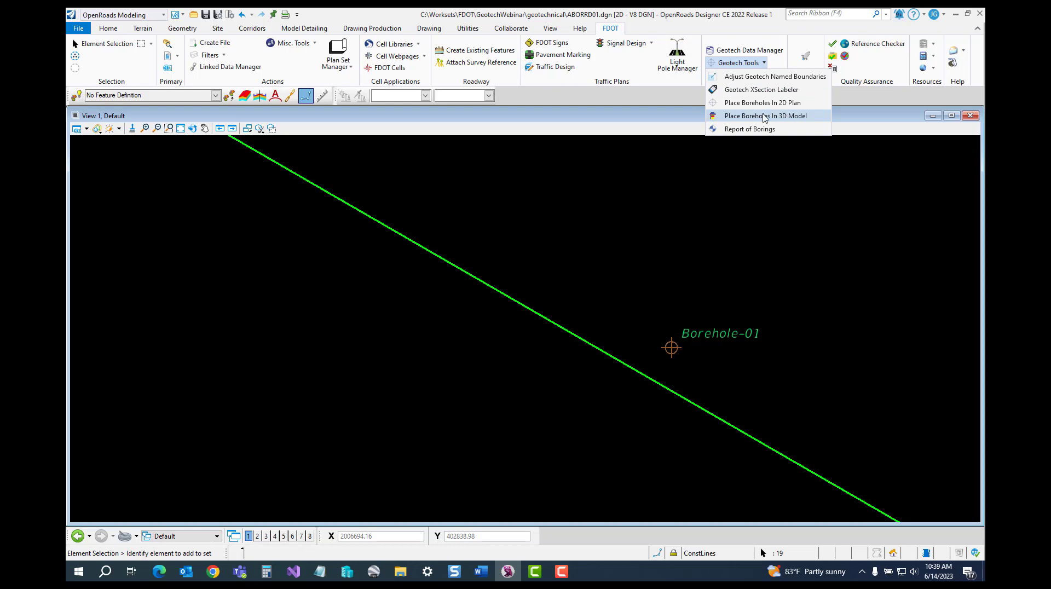
pyautogui.click(692, 184)
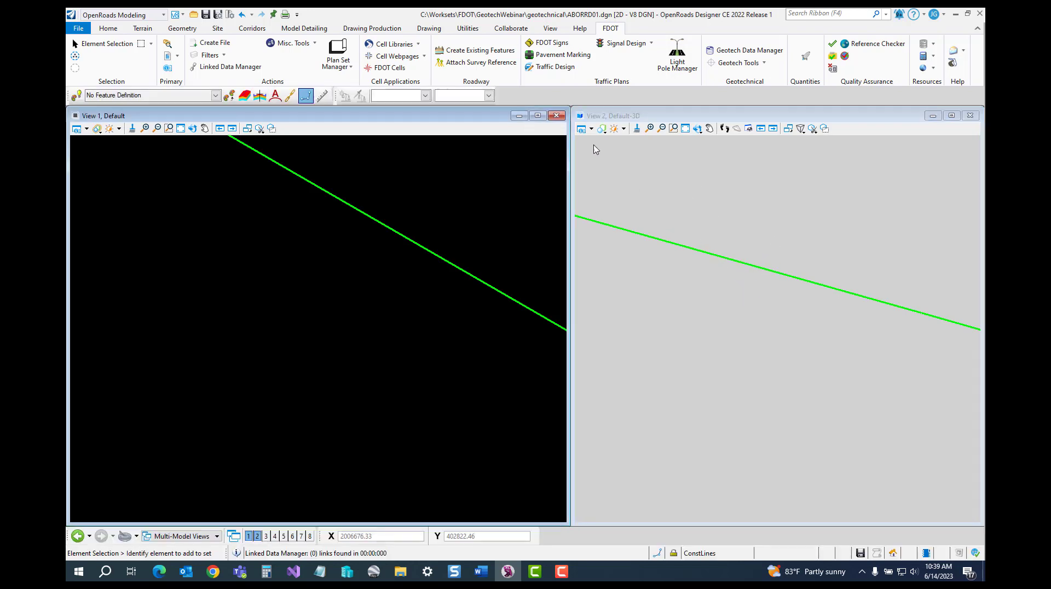
pyautogui.click(764, 63)
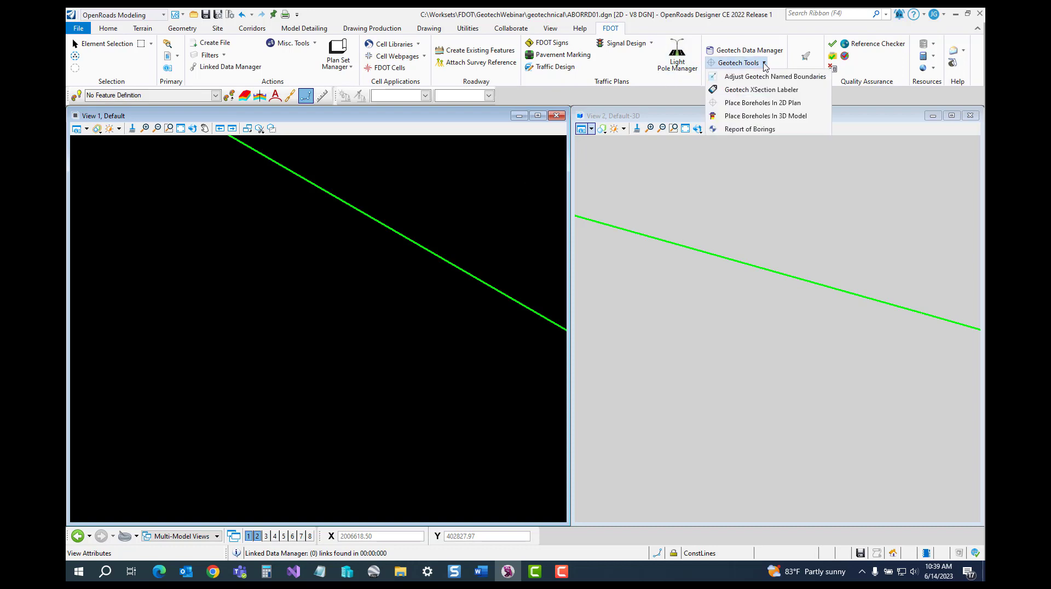
pyautogui.click(764, 116)
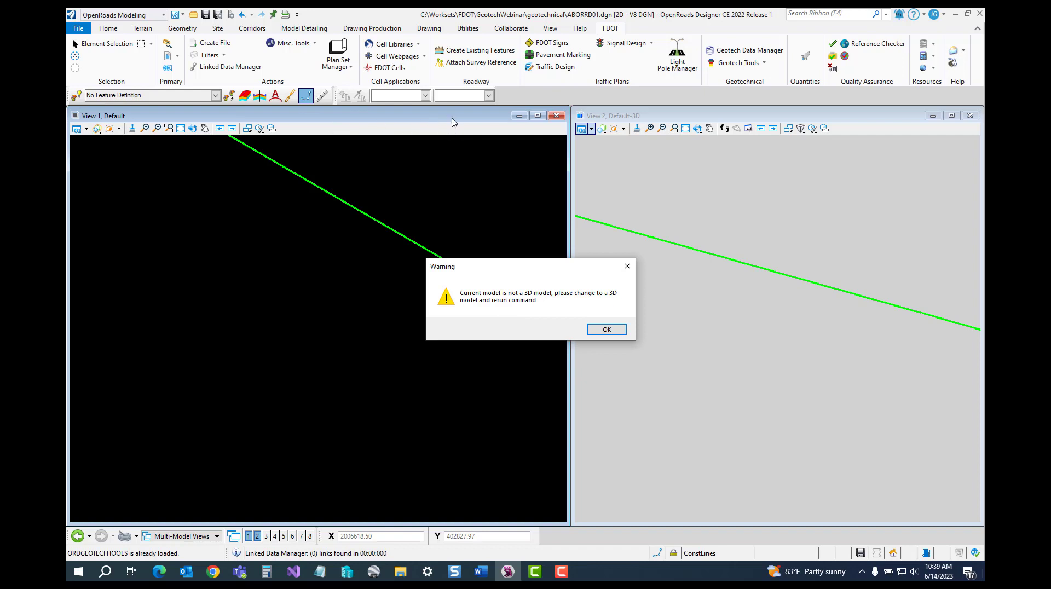
pyautogui.click(603, 331)
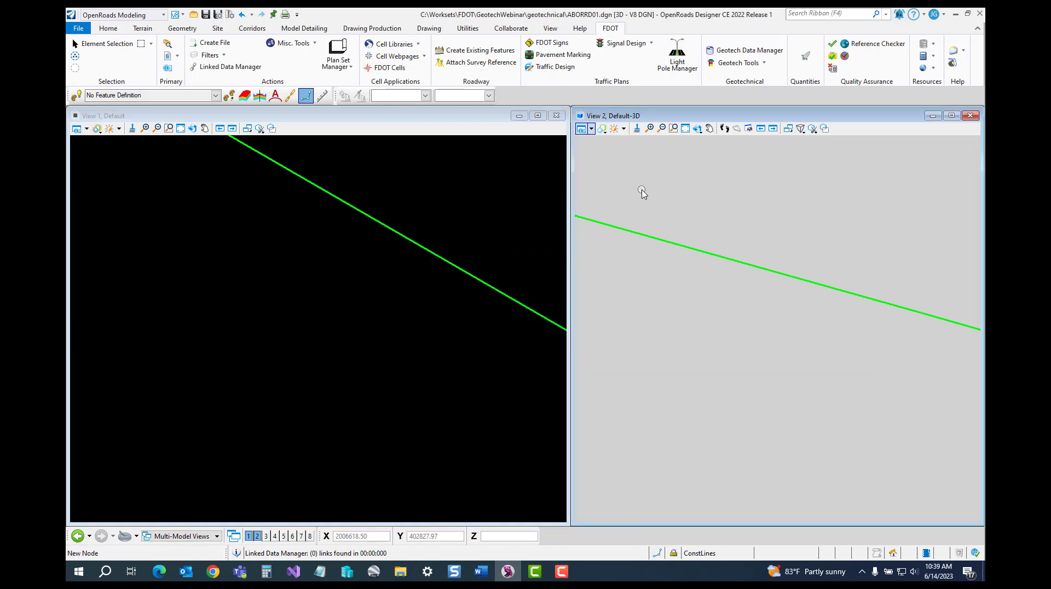
# Step: Place the boreholes from Auger_Boreholes.xml in the 3D model, 2.5 ft in diameter, using the Existing Ground surface elevation
pyautogui.click(643, 194)
pyautogui.click(764, 63)
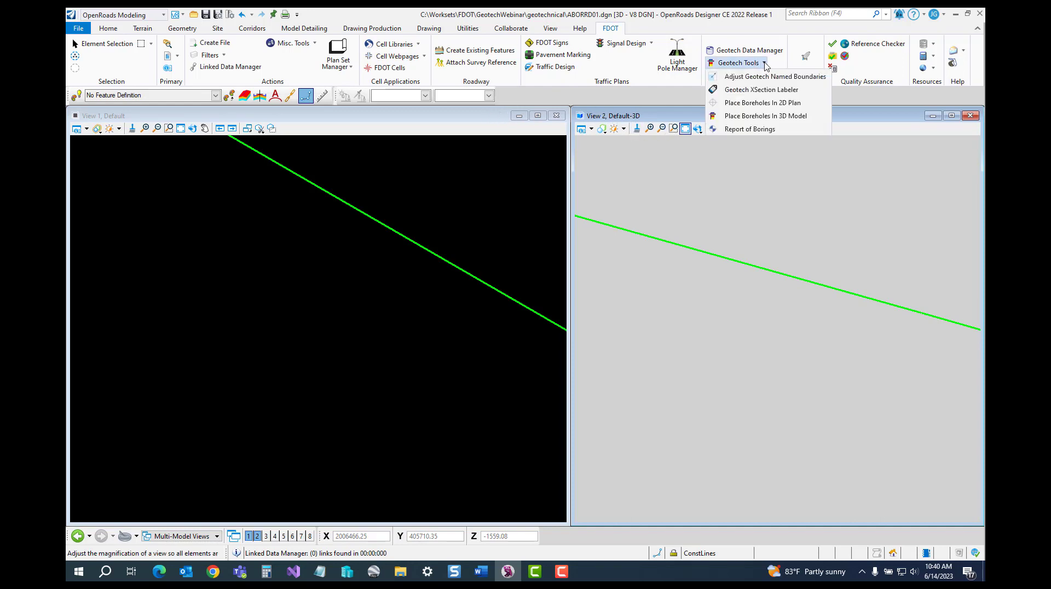
pyautogui.click(758, 116)
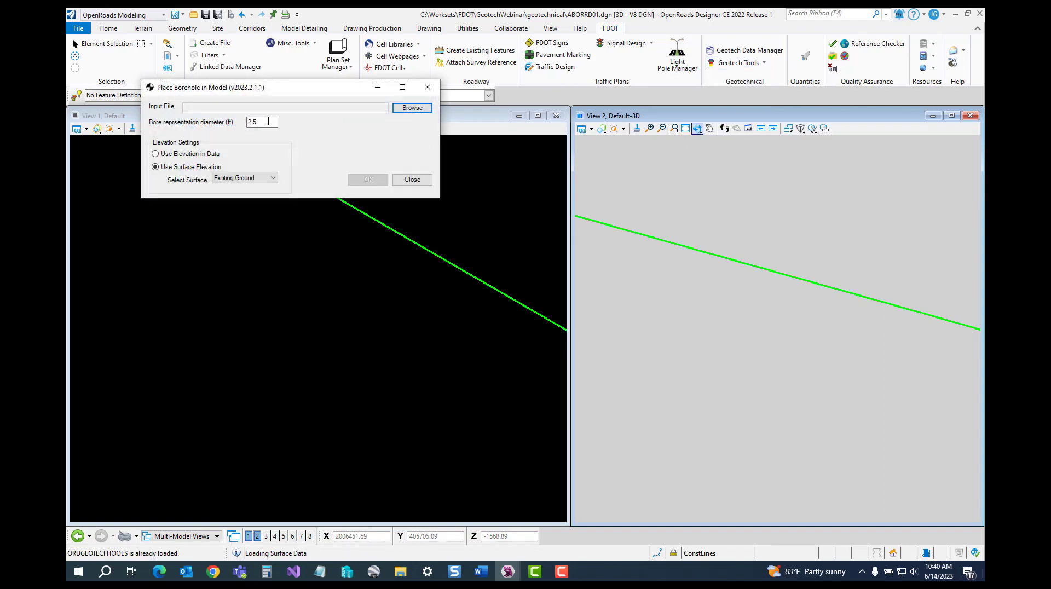
pyautogui.click(423, 110)
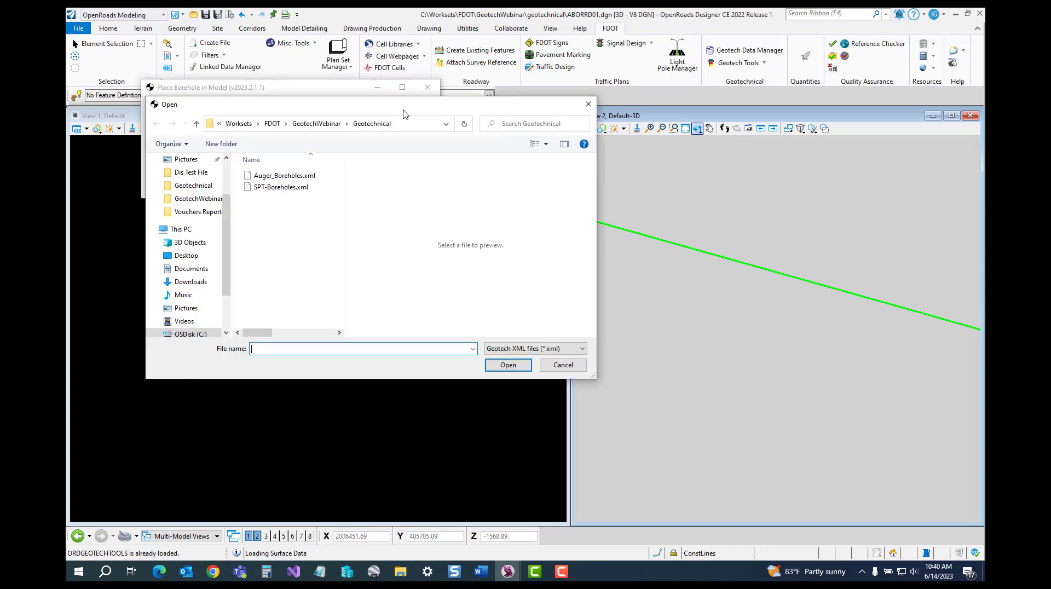
pyautogui.click(300, 176)
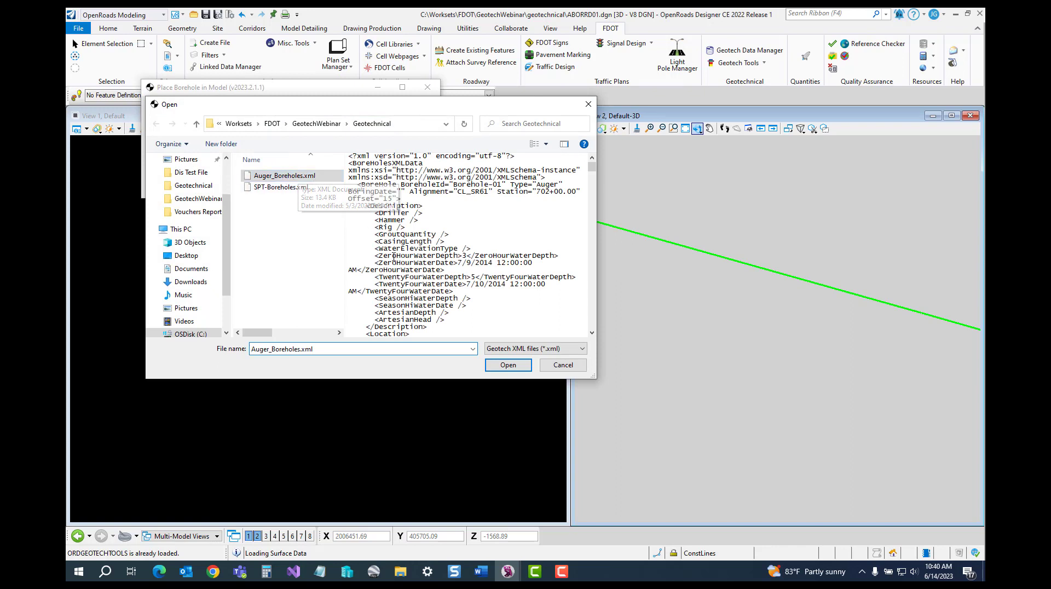
pyautogui.click(504, 366)
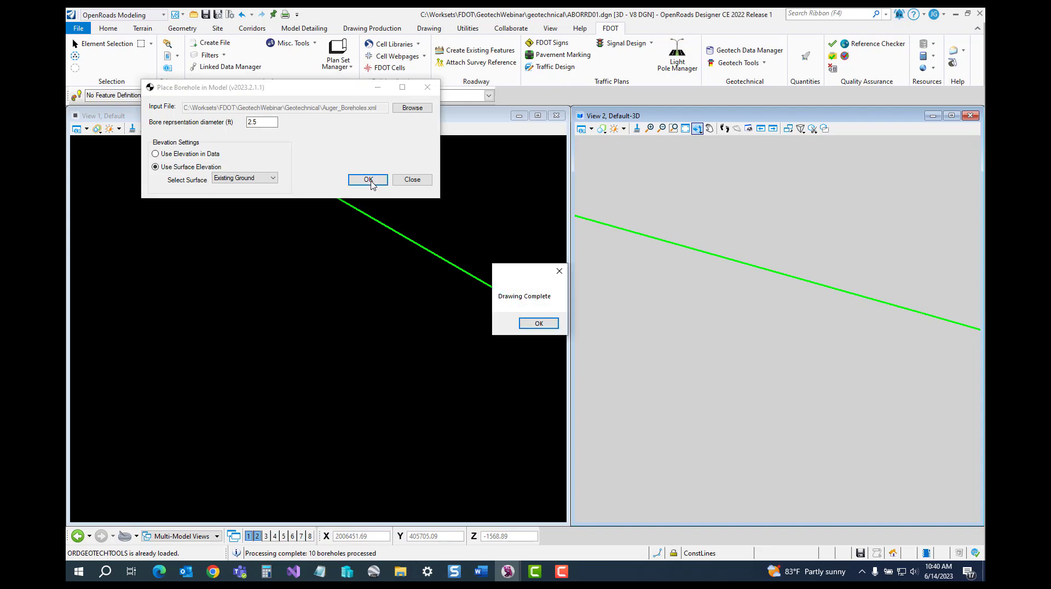
pyautogui.click(536, 323)
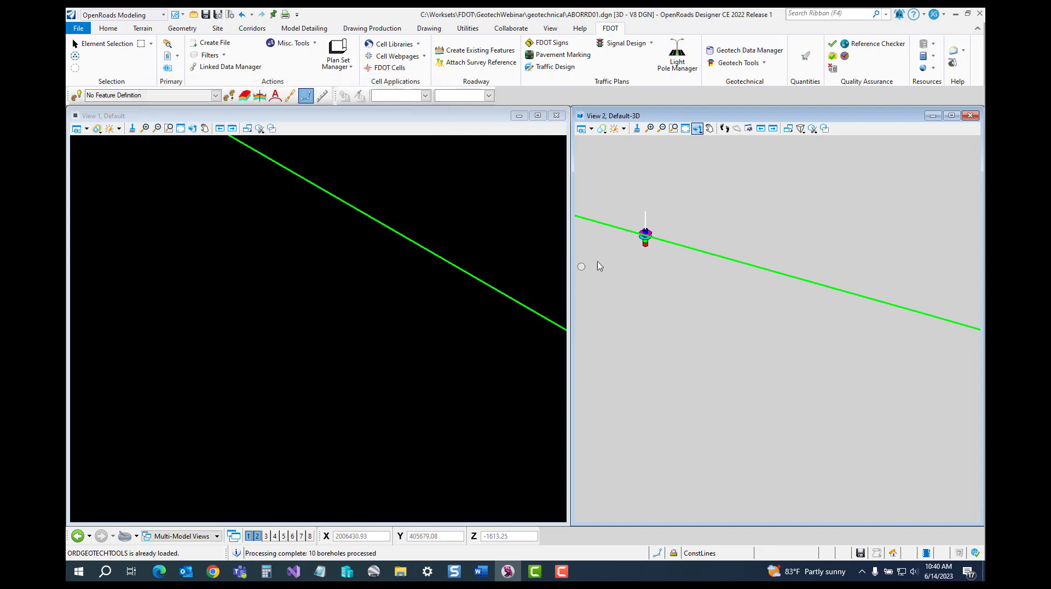
# Step: Examine a placed borehole up close in the 3D view, selecting its vertical line to highlight the grouped elements
pyautogui.scroll(5, 644, 240)
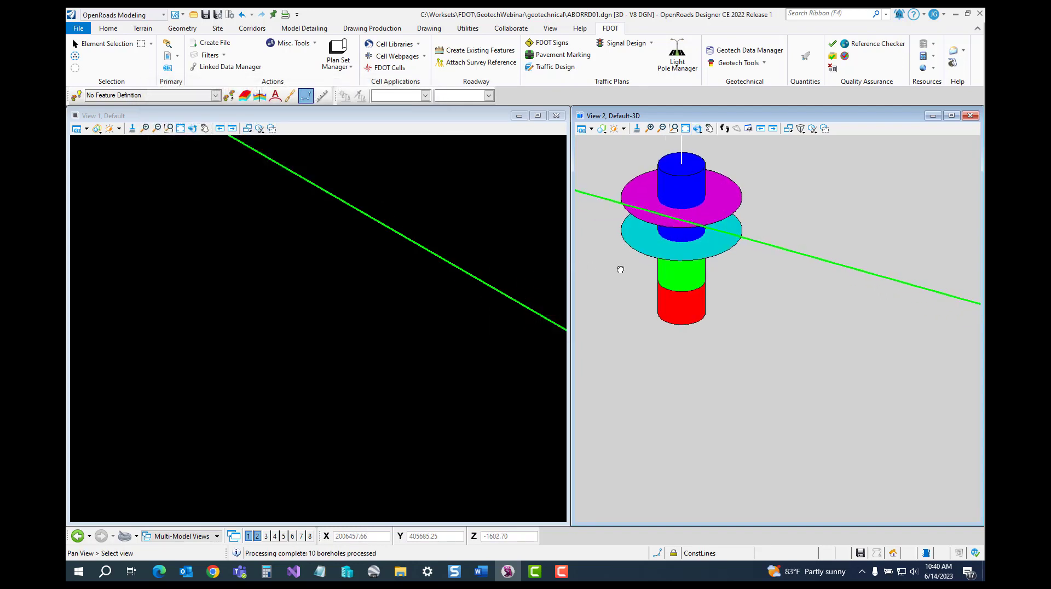
pyautogui.moveTo(619, 272)
pyautogui.mouseDown(button='middle')
pyautogui.moveTo(620, 259)
pyautogui.moveTo(627, 284)
pyautogui.mouseUp(button='middle')
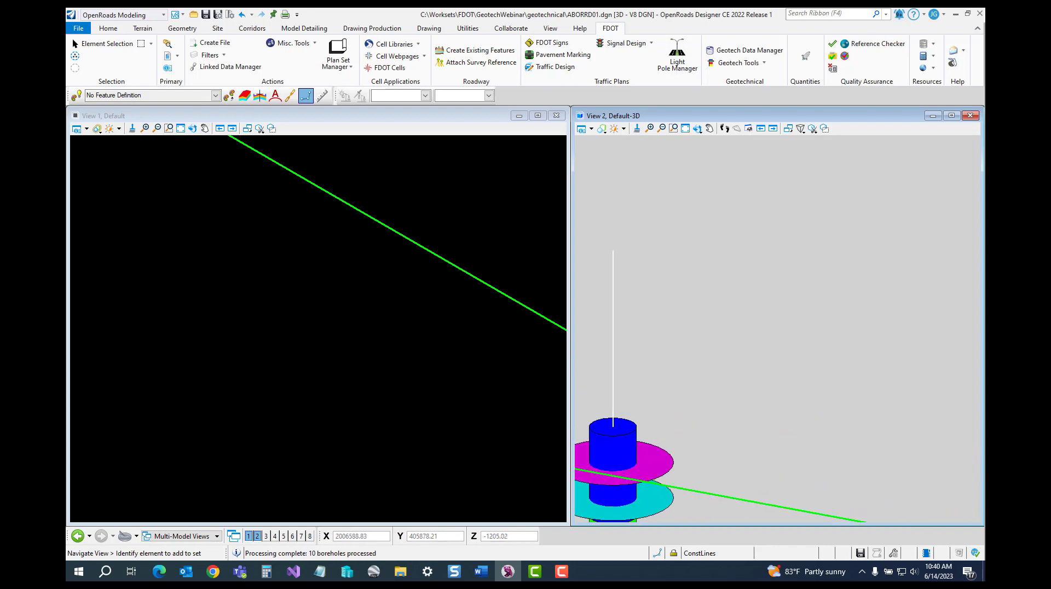
pyautogui.moveTo(634, 286); pyautogui.dragTo(734, 149, button='middle')
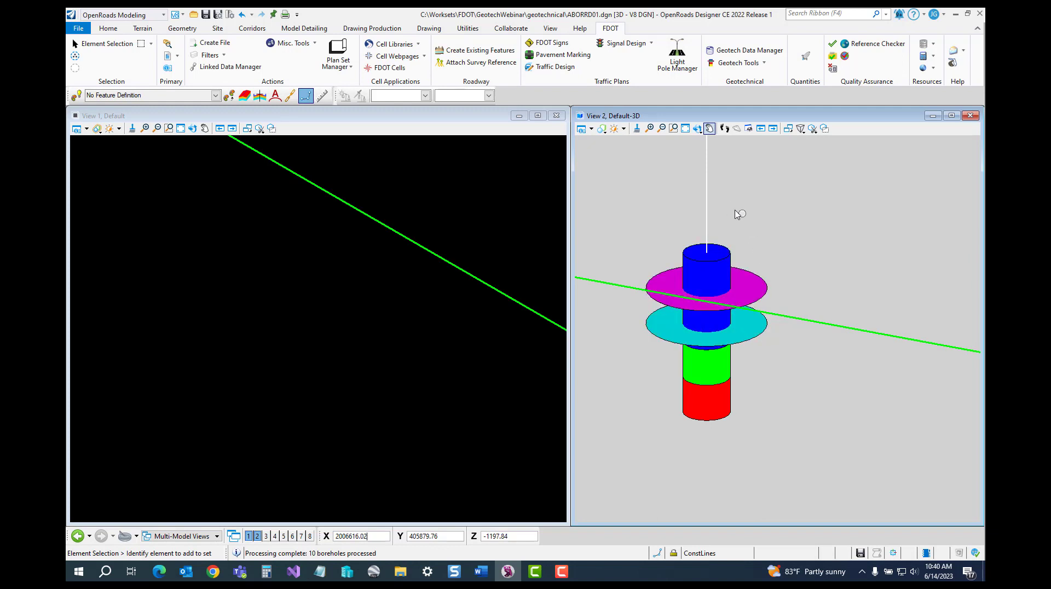
pyautogui.click(706, 201)
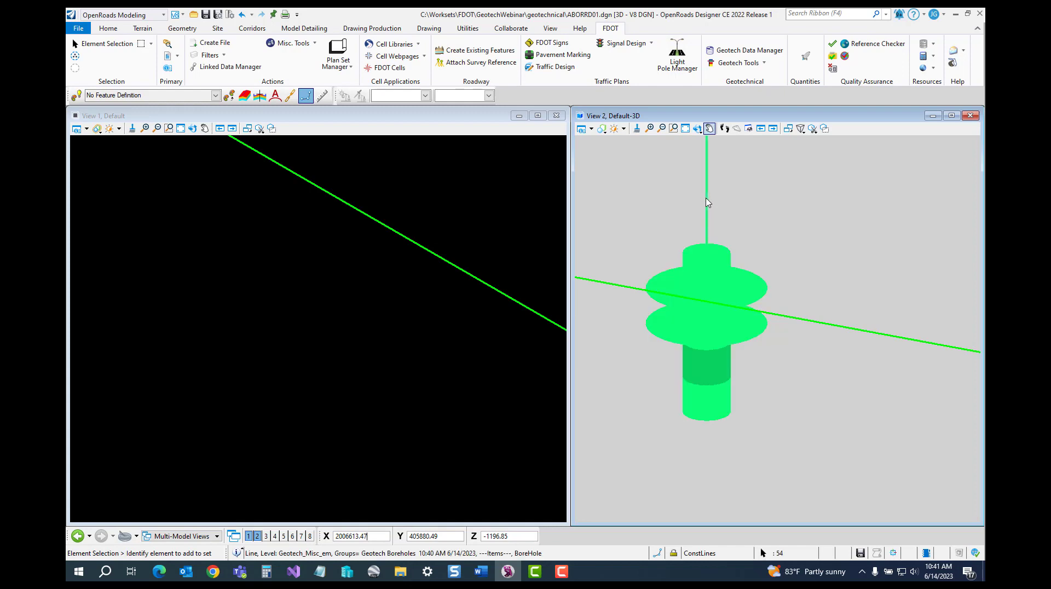
pyautogui.click(731, 198)
pyautogui.click(708, 194)
pyautogui.click(722, 187)
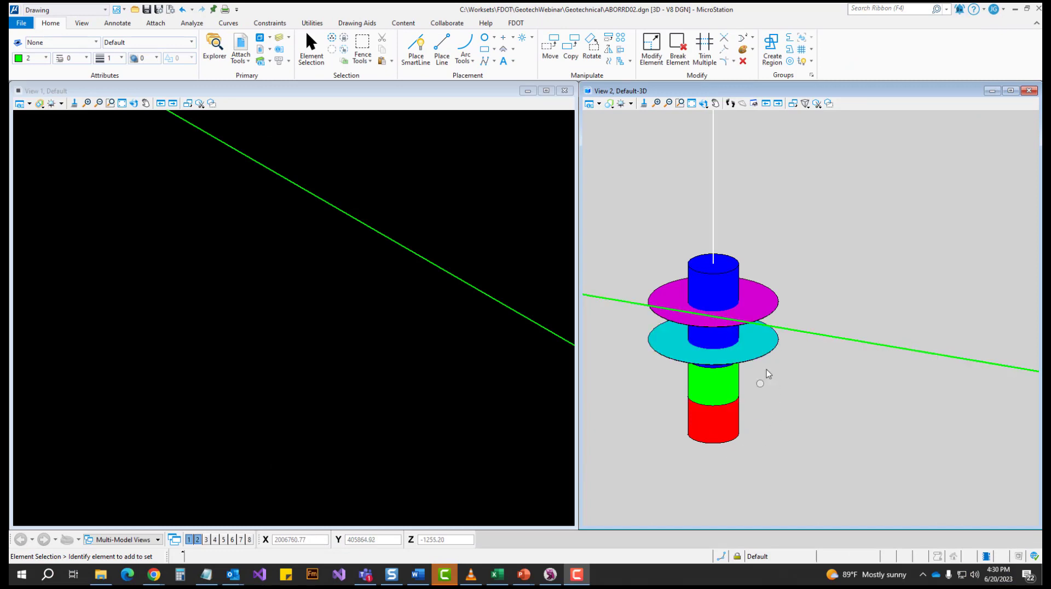
# Step: Inspect the properties of the borehole's magenta and cyan water table discs
pyautogui.click(780, 302)
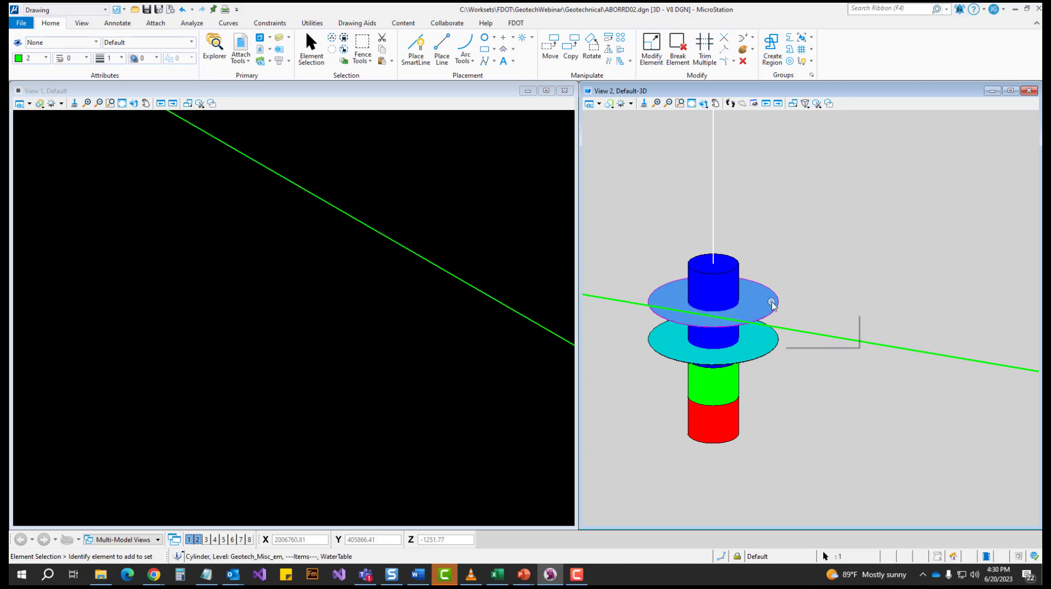
pyautogui.click(771, 302)
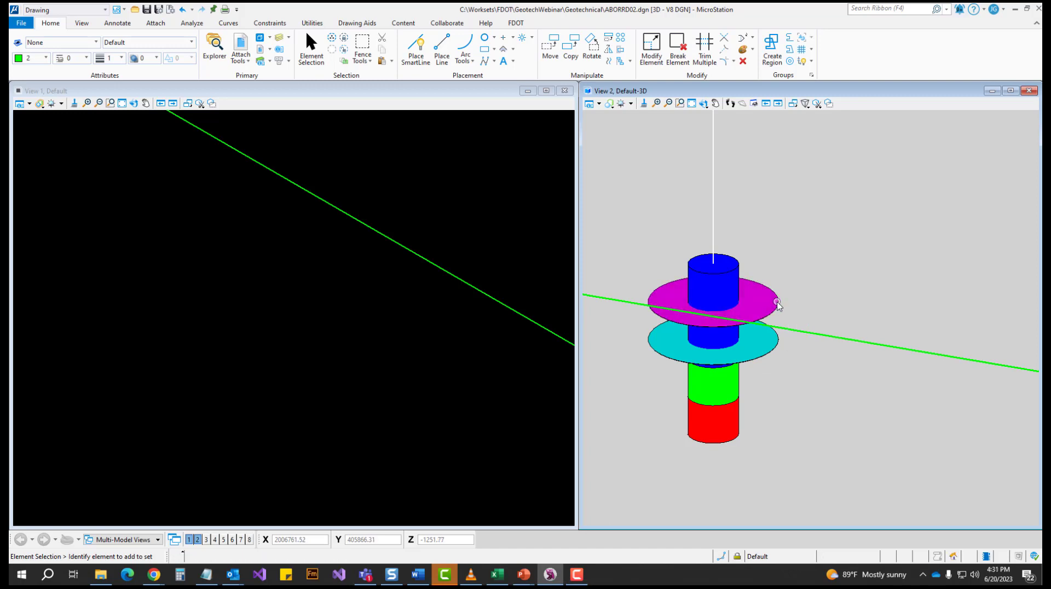
pyautogui.click(776, 304)
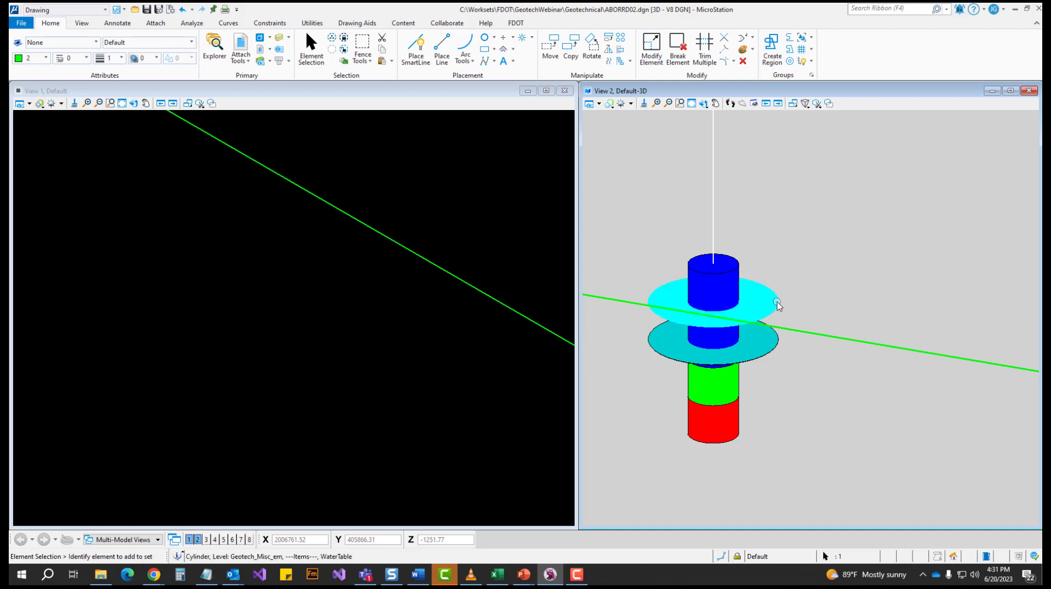
pyautogui.rightClick(777, 303)
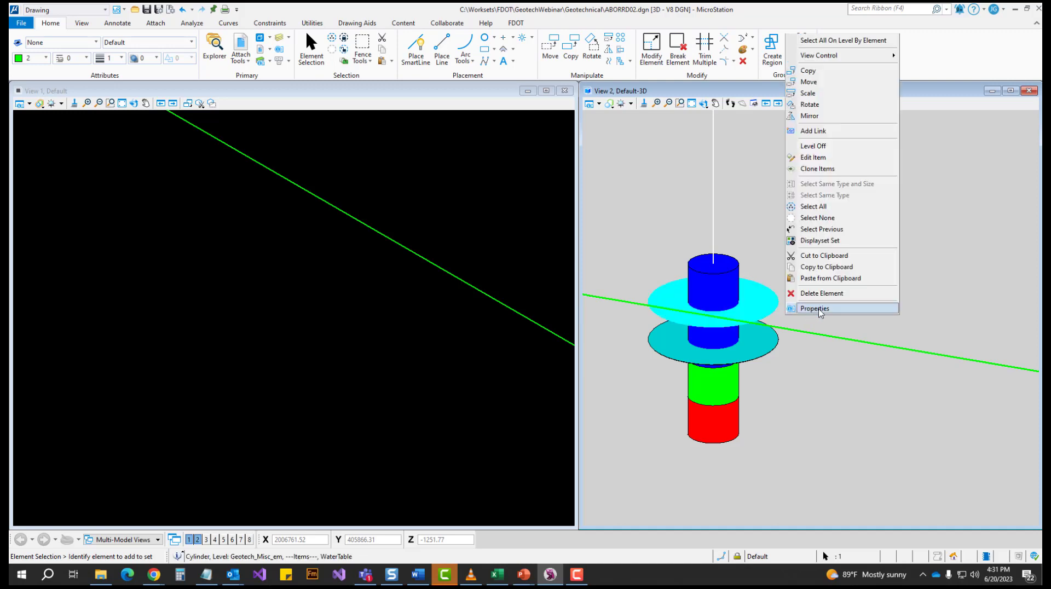
pyautogui.click(821, 310)
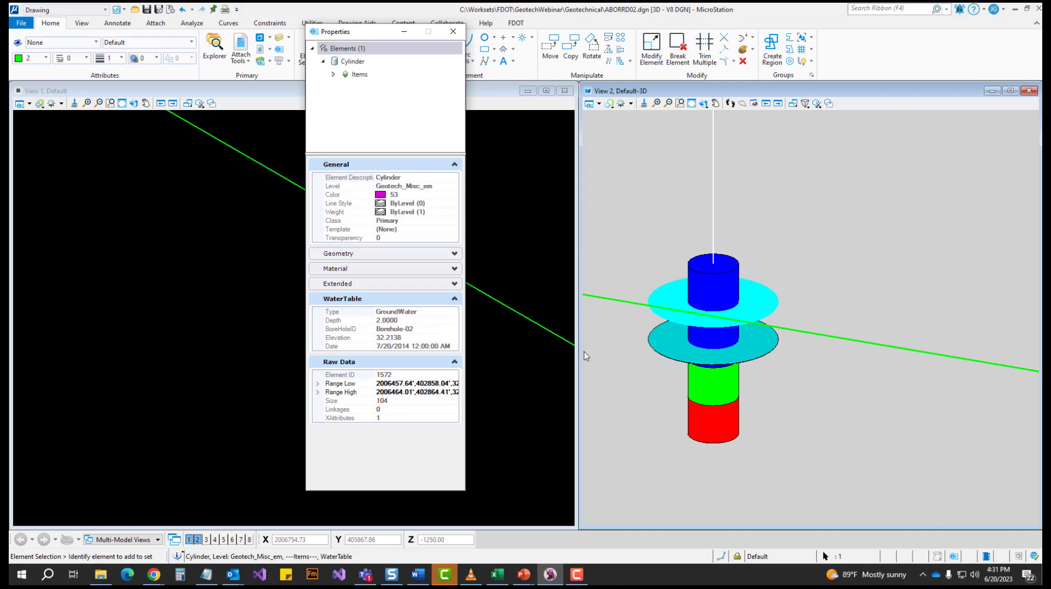
pyautogui.click(650, 340)
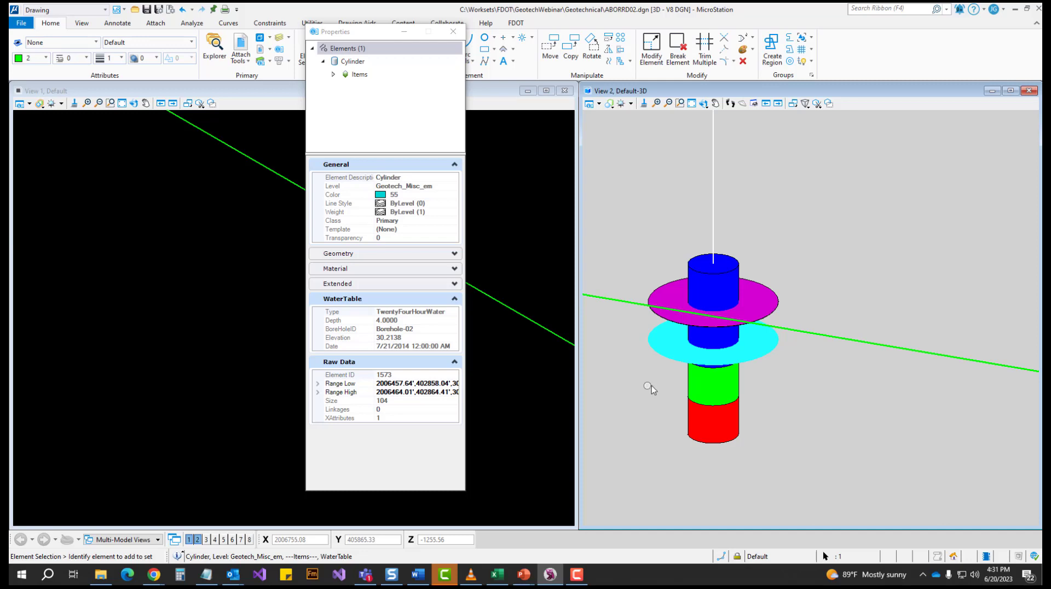
# Step: Inspect the lithography properties of the borehole's red, green and blue strata cylinders
pyautogui.click(715, 433)
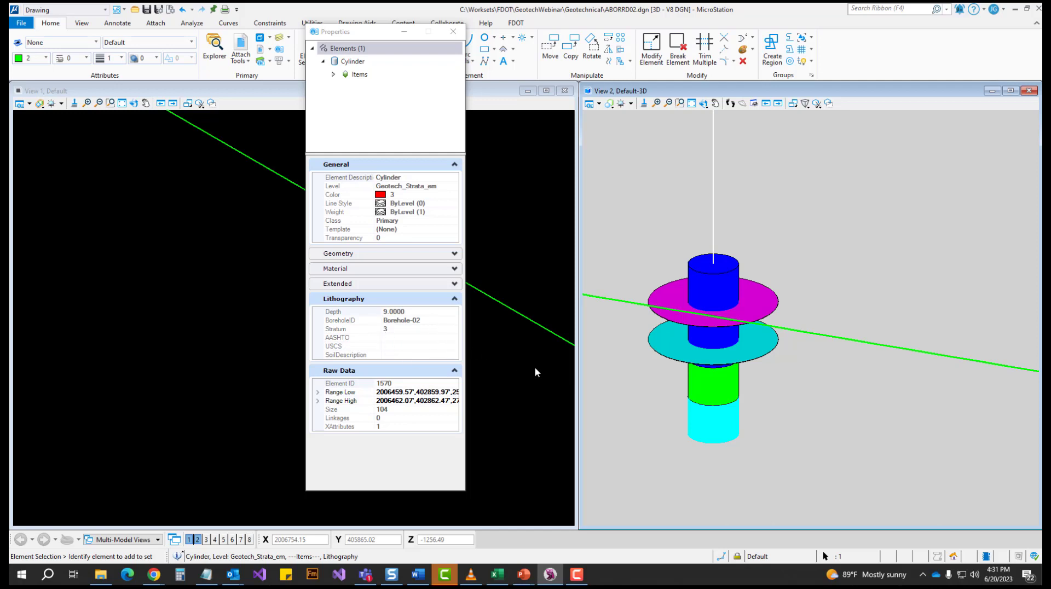
pyautogui.click(712, 389)
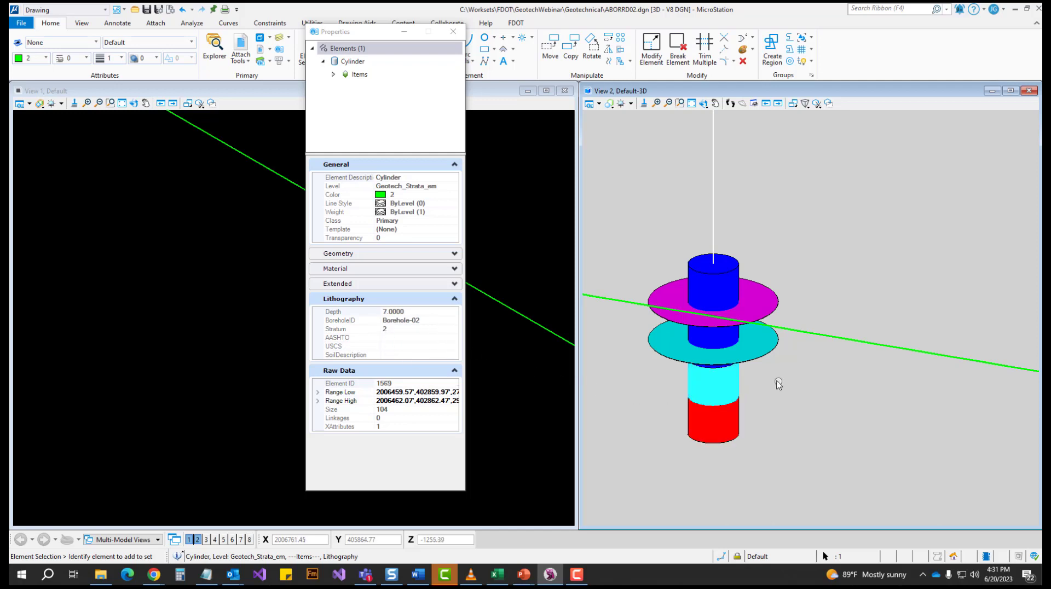
pyautogui.click(738, 269)
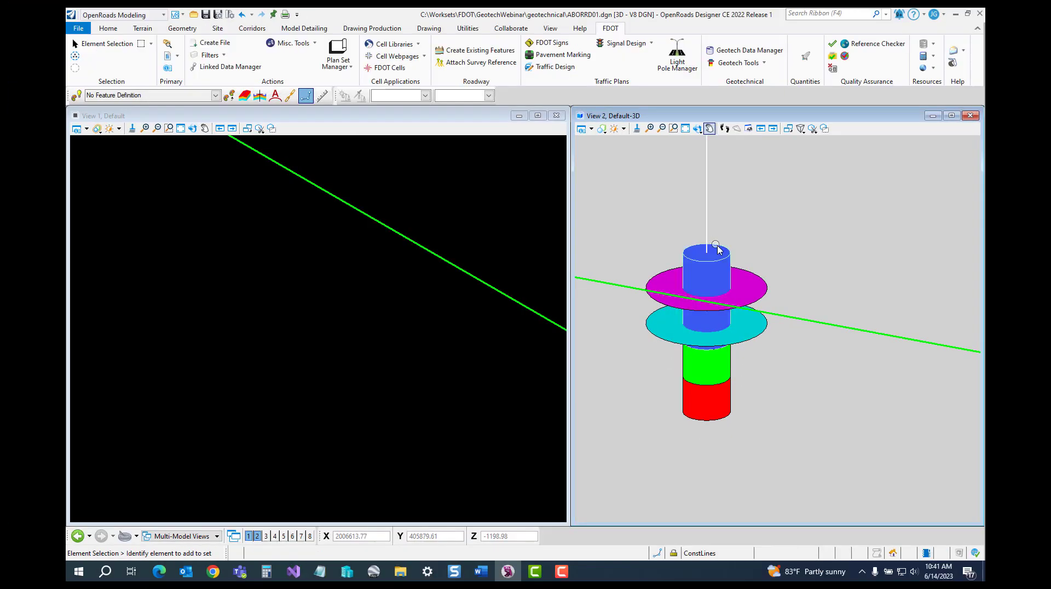
# Step: View the row of boreholes placed along the green alignment in the 3D view
pyautogui.scroll(-5, 724, 269)
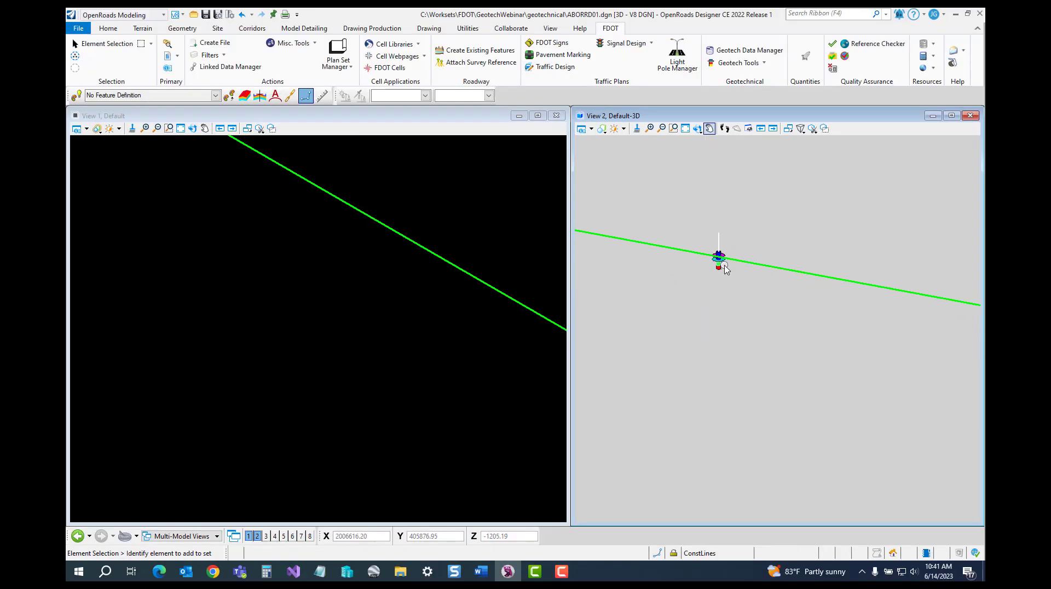
pyautogui.scroll(-3, 724, 268)
pyautogui.moveTo(727, 274); pyautogui.dragTo(719, 306, button='middle')
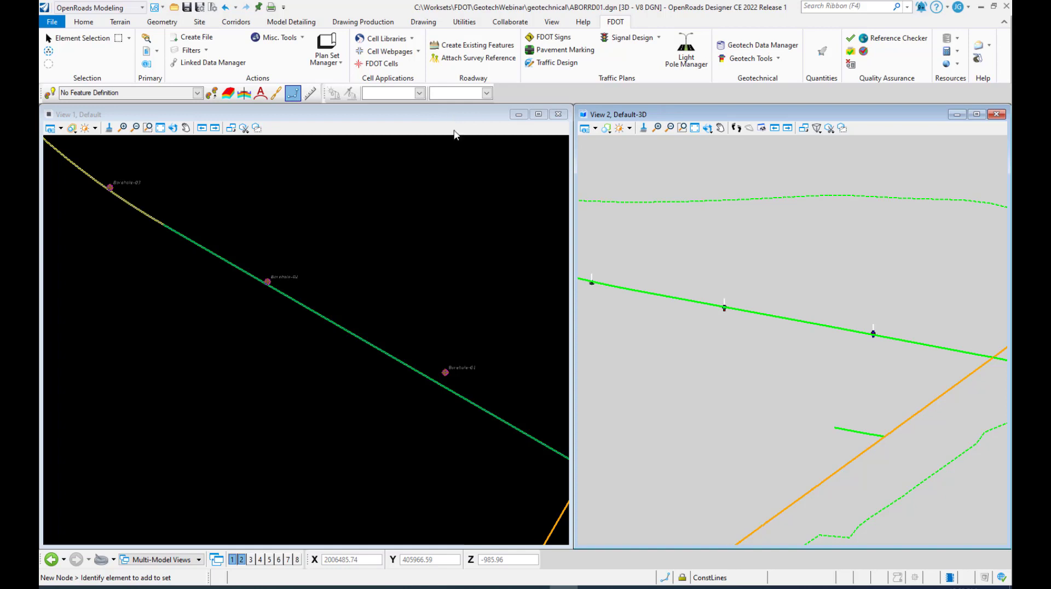
pyautogui.click(436, 194)
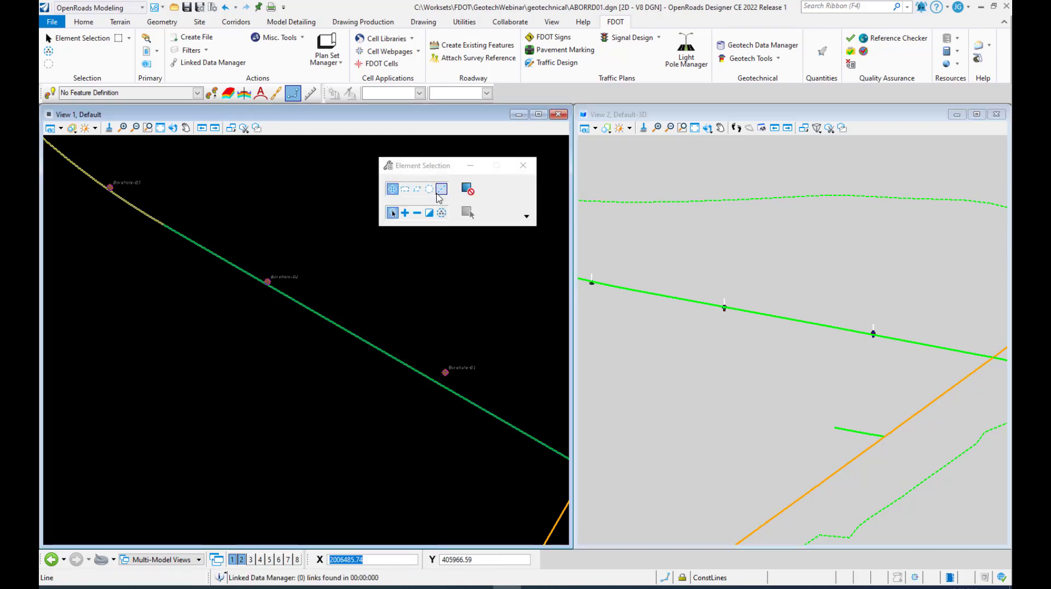
pyautogui.click(522, 165)
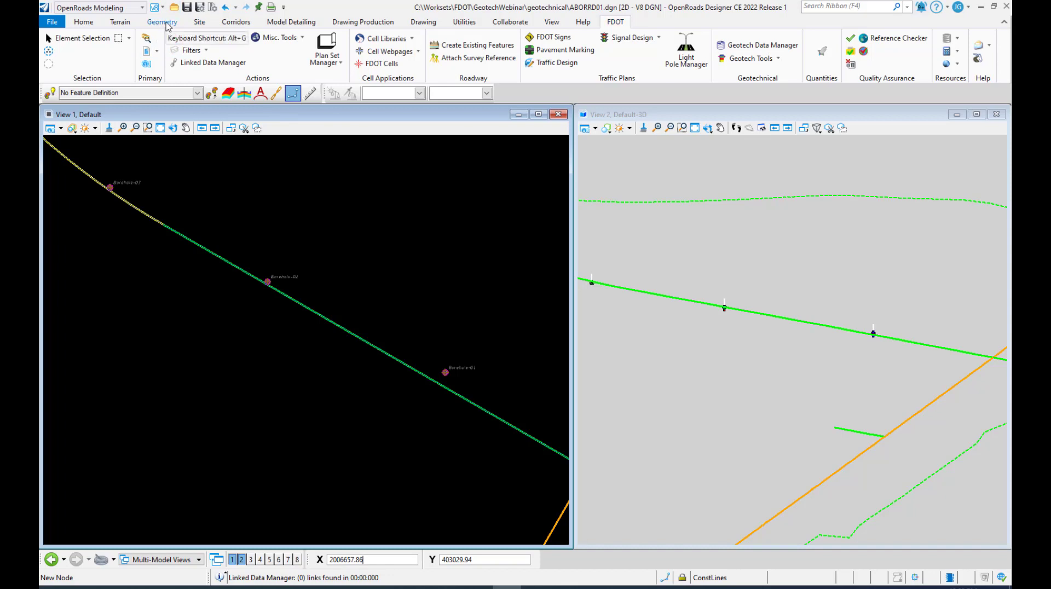
# Step: Try to offset the entire roadway alignment at 0.00 with Single Offset Entire Element and no feature definition
pyautogui.click(162, 22)
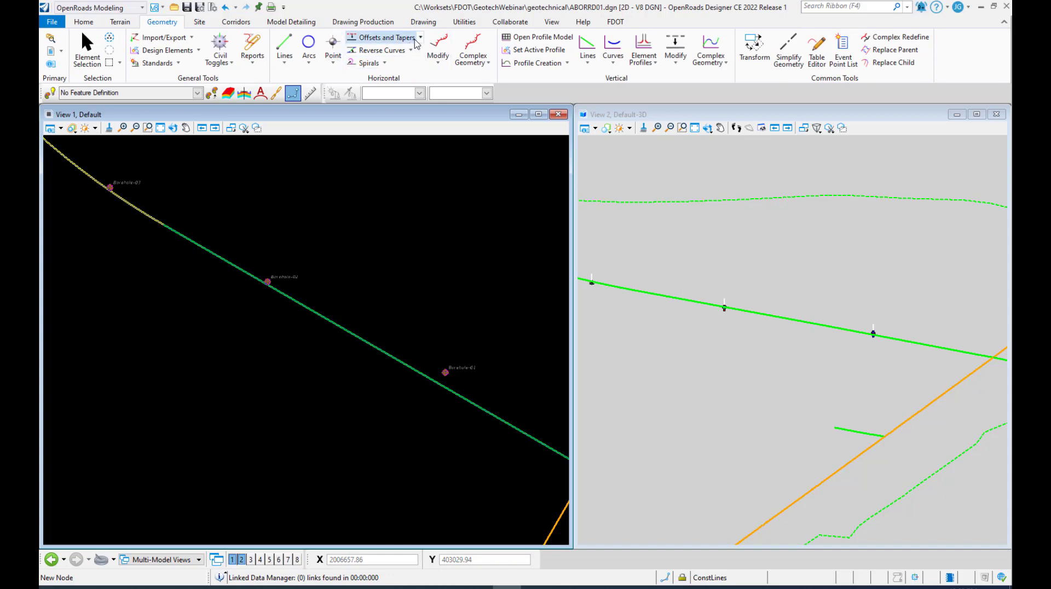
pyautogui.click(421, 39)
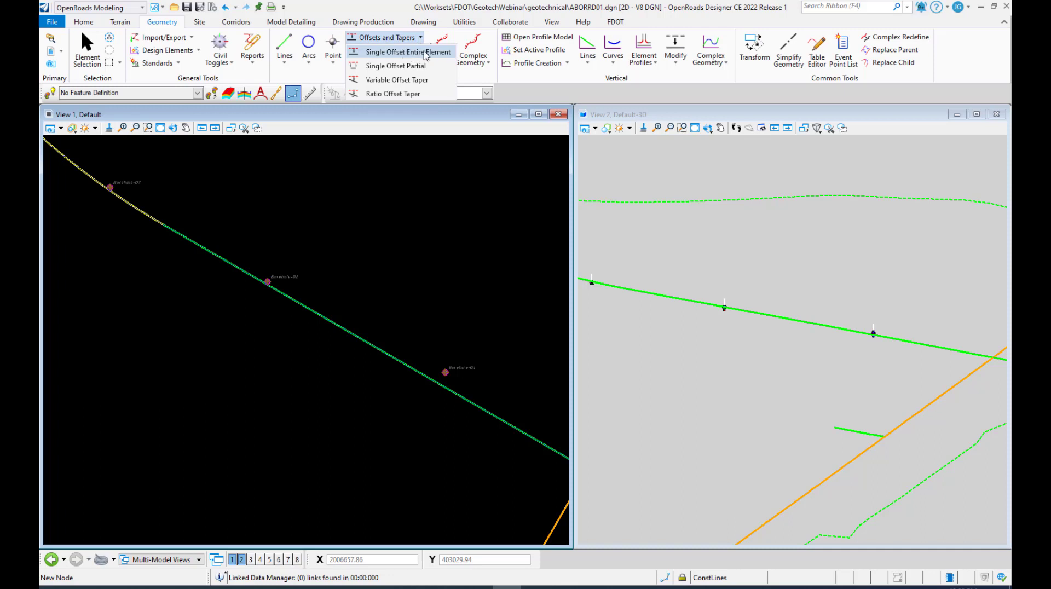
pyautogui.click(426, 53)
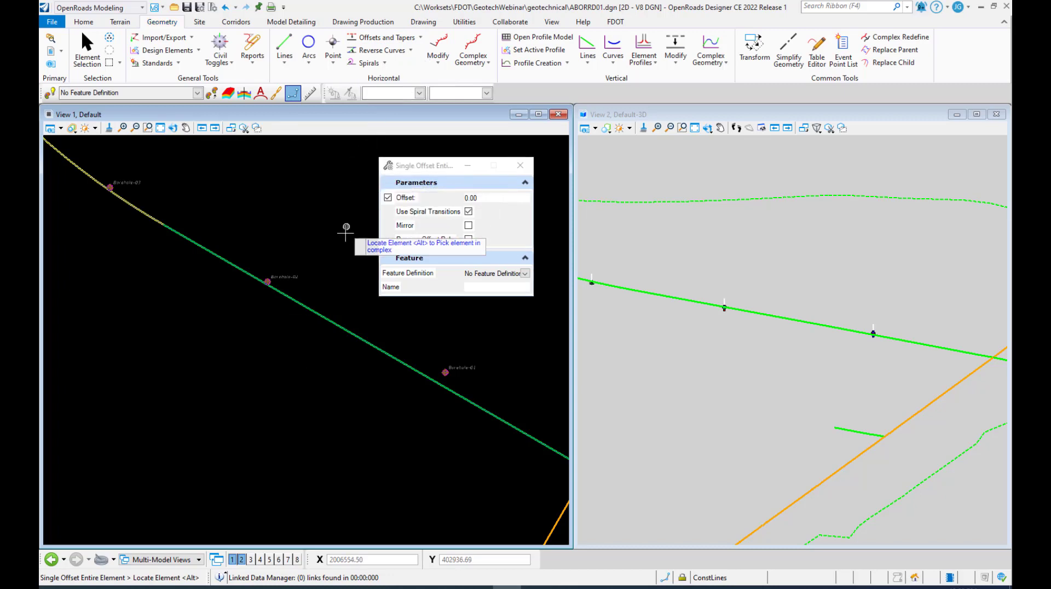
pyautogui.click(323, 314)
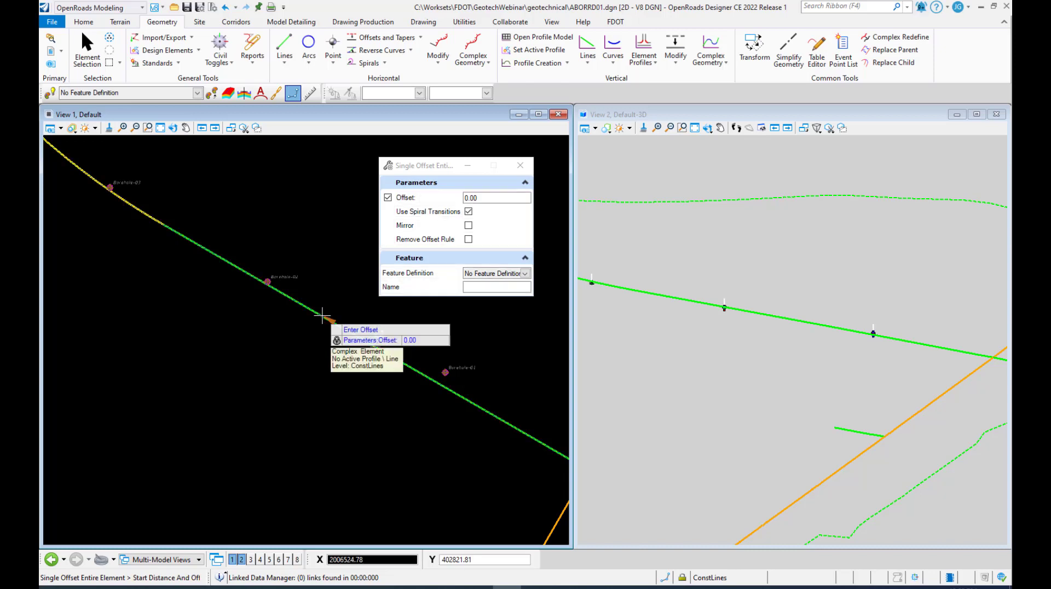
pyautogui.press('Return')
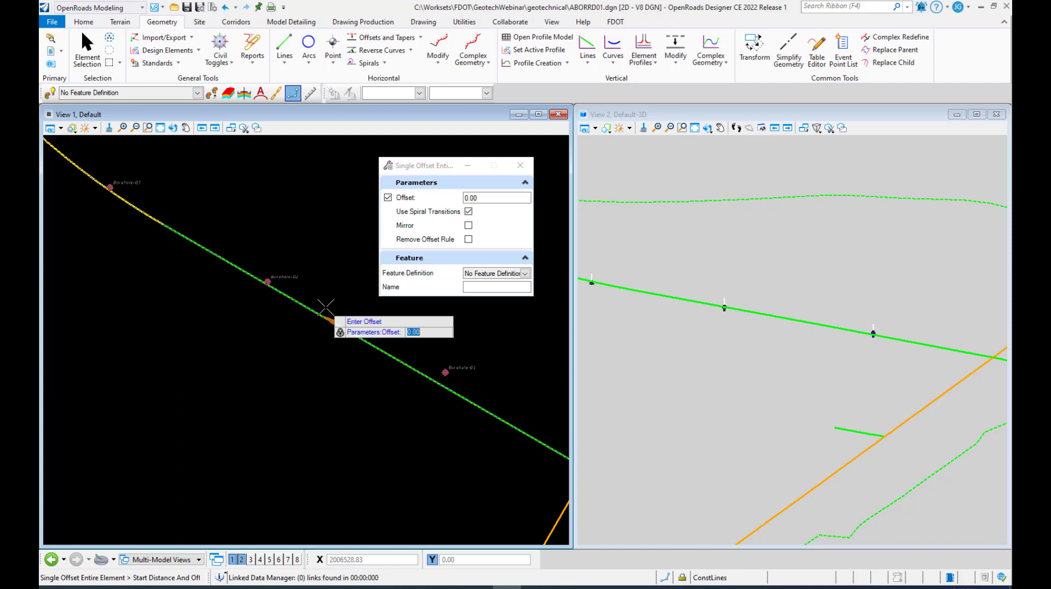
pyautogui.click(326, 308)
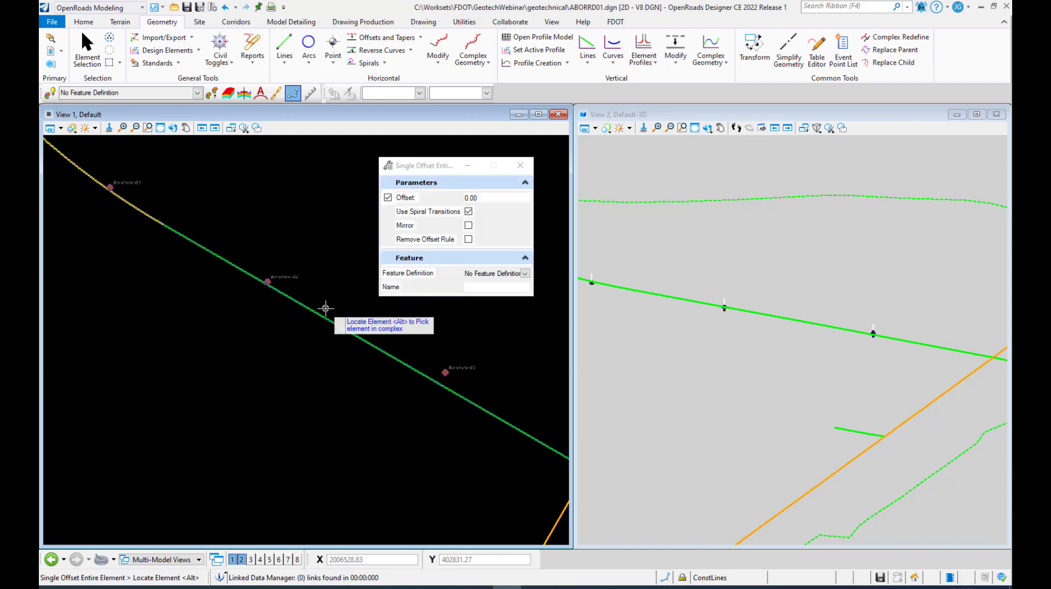
pyautogui.click(325, 308)
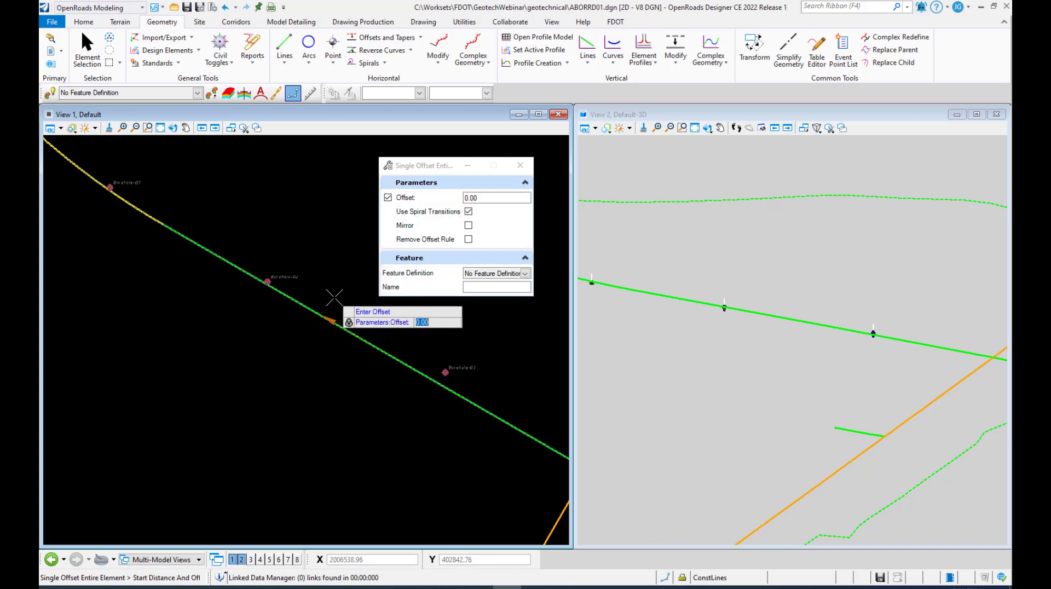
pyautogui.click(334, 297)
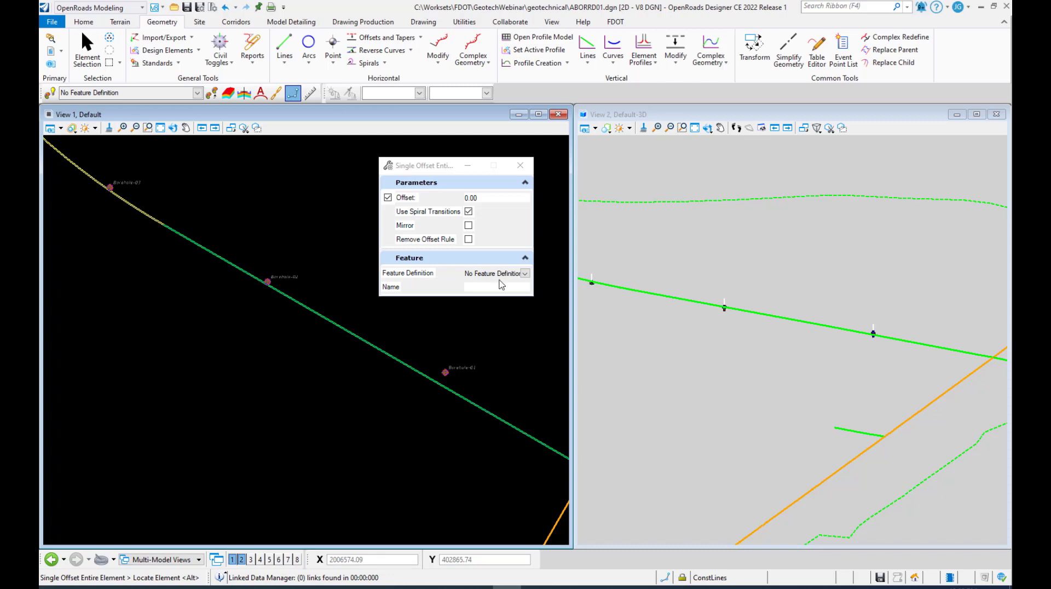
# Step: Offset the entire roadway alignment at 0.00 with the Baseline feature definition, naming the new alignment BL-Geotech
pyautogui.click(525, 273)
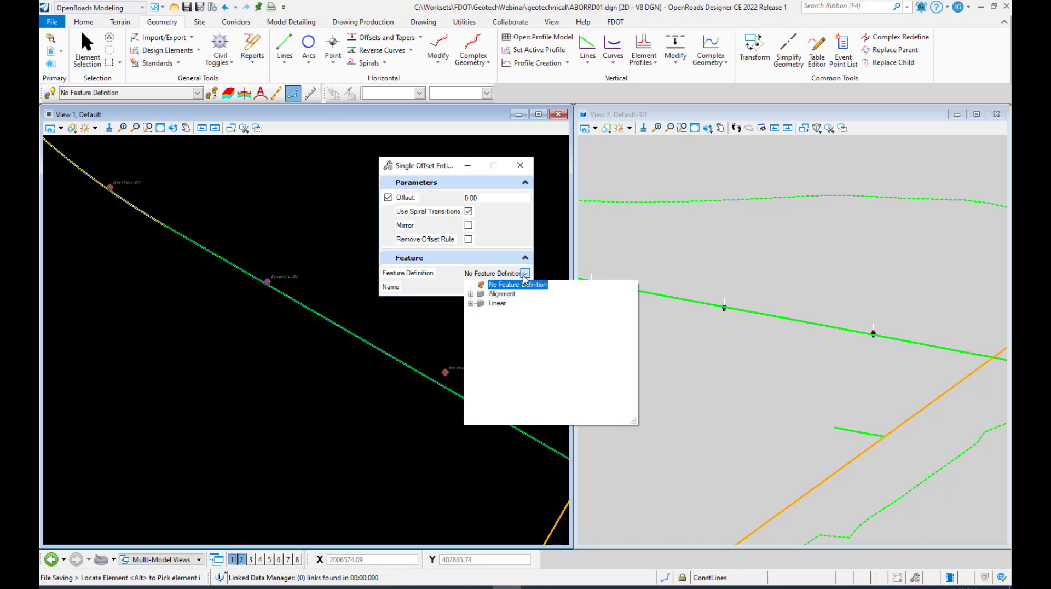
pyautogui.click(471, 294)
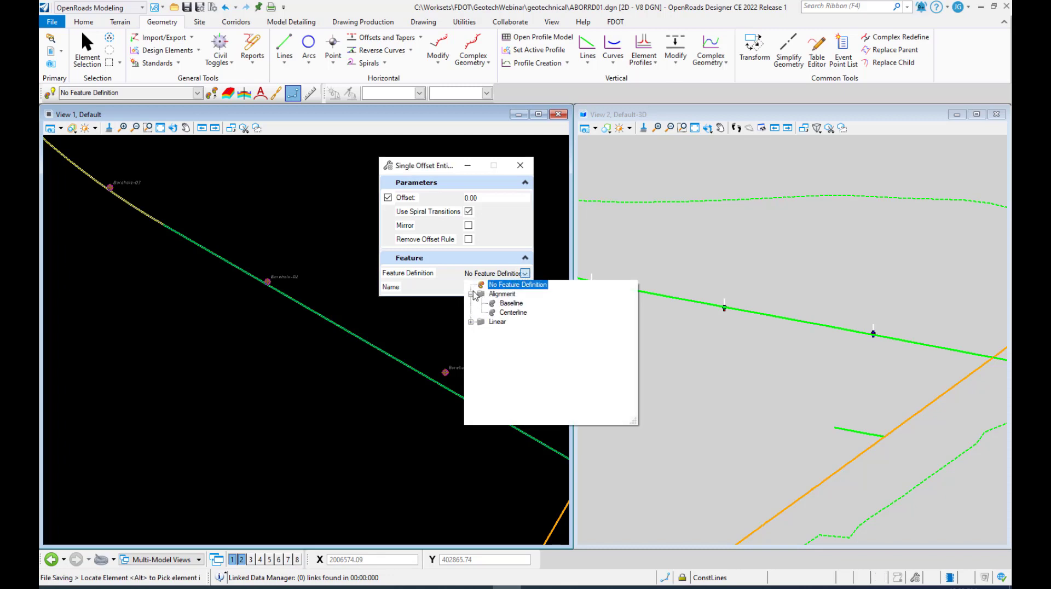
pyautogui.click(510, 303)
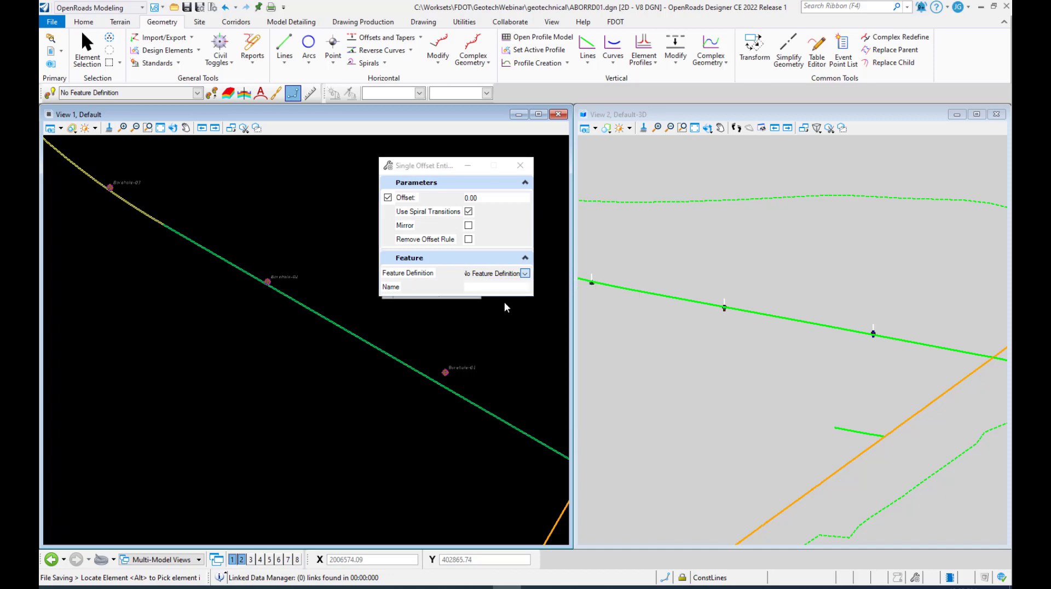
pyautogui.click(477, 289)
pyautogui.write('BL-Geotech')
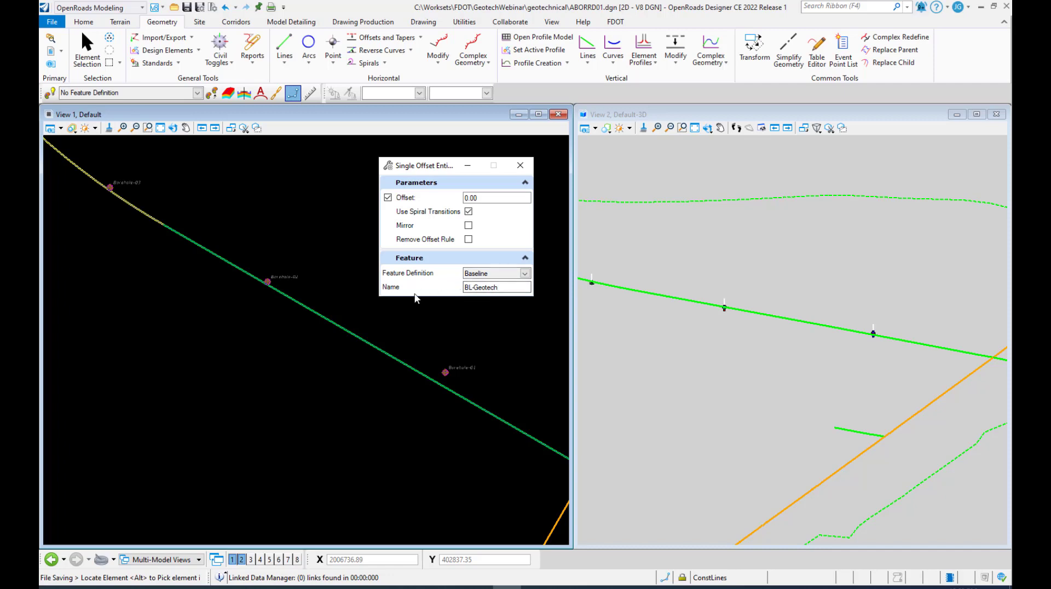
pyautogui.click(348, 330)
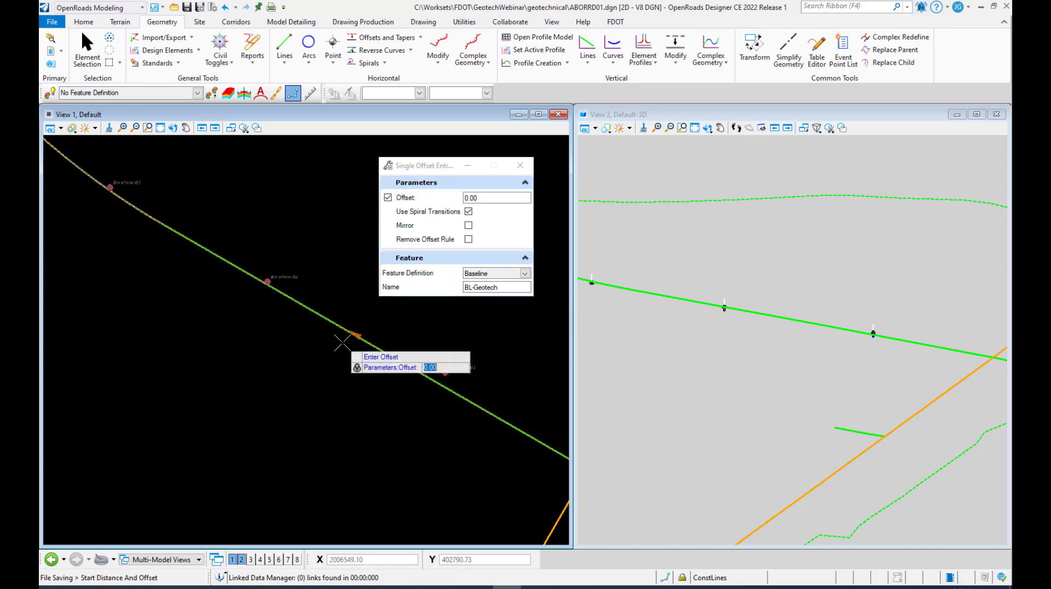
pyautogui.click(343, 342)
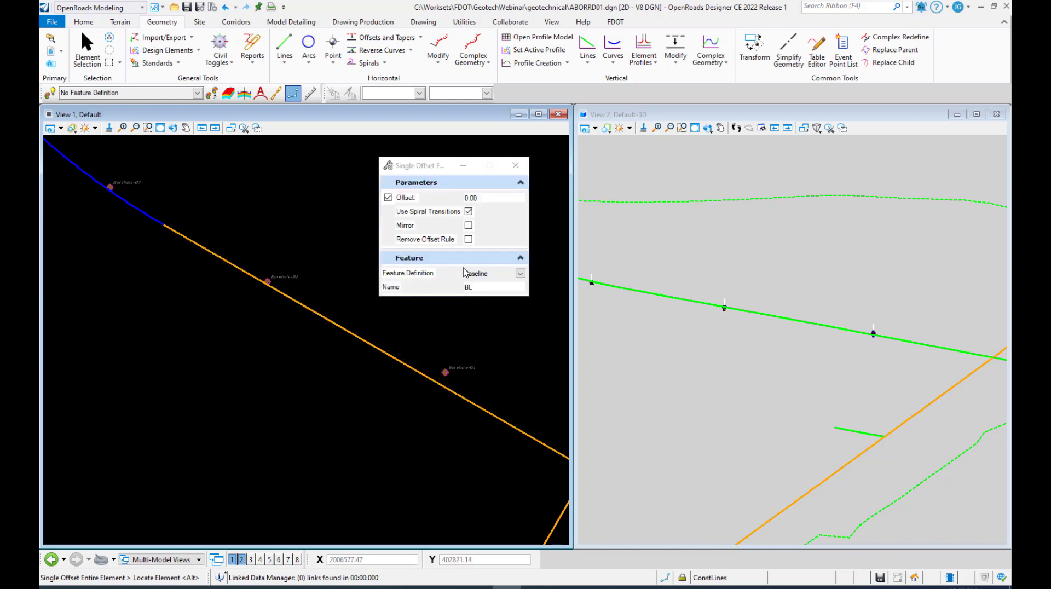
pyautogui.click(479, 284)
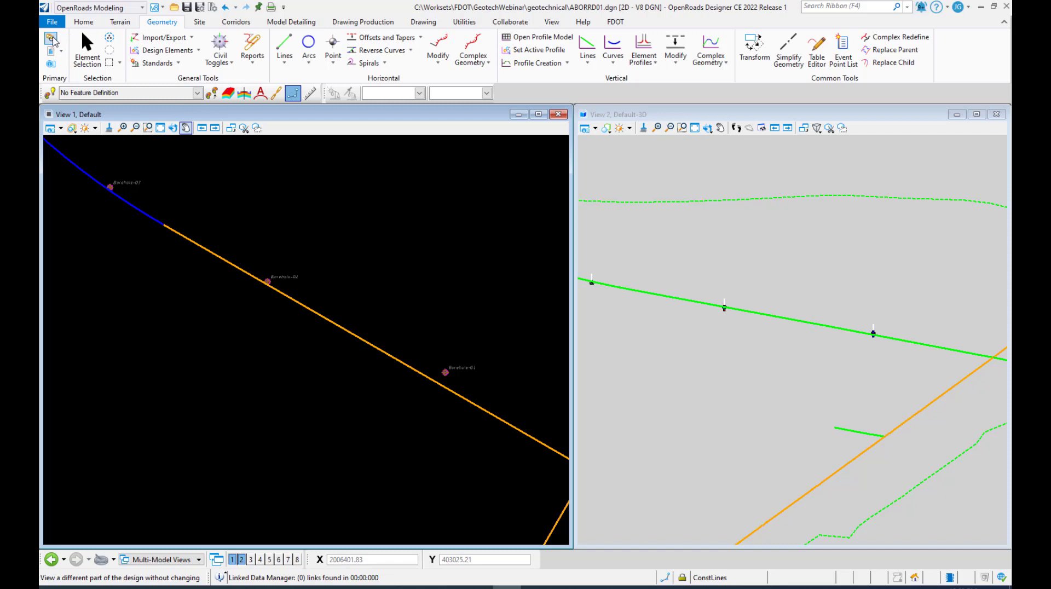
# Step: Check the Baseline alignments listed for ABORRD01.dgn in the OpenRoads Model explorer
pyautogui.click(52, 38)
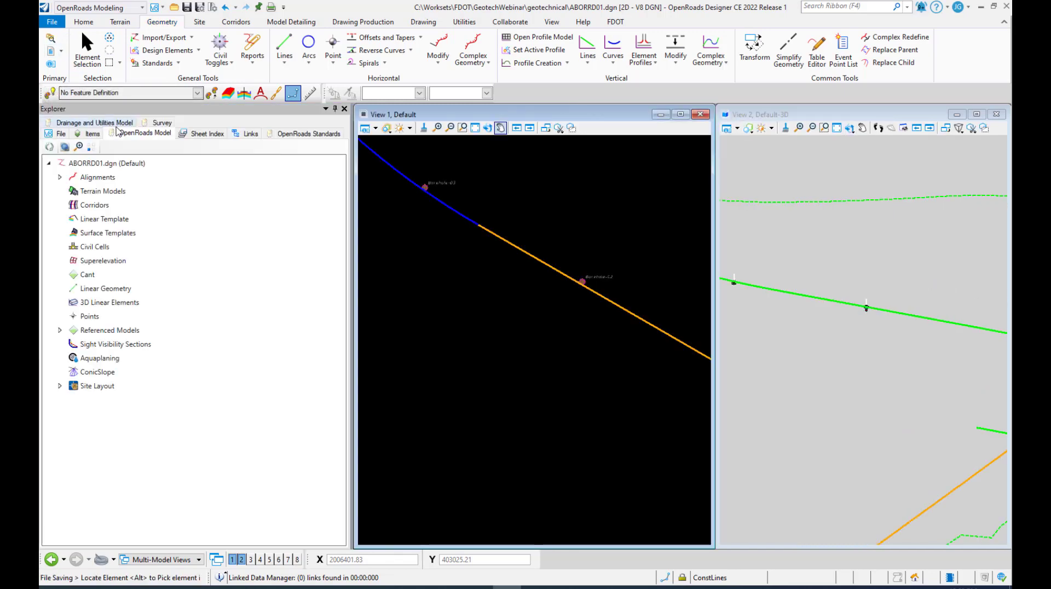
pyautogui.click(155, 134)
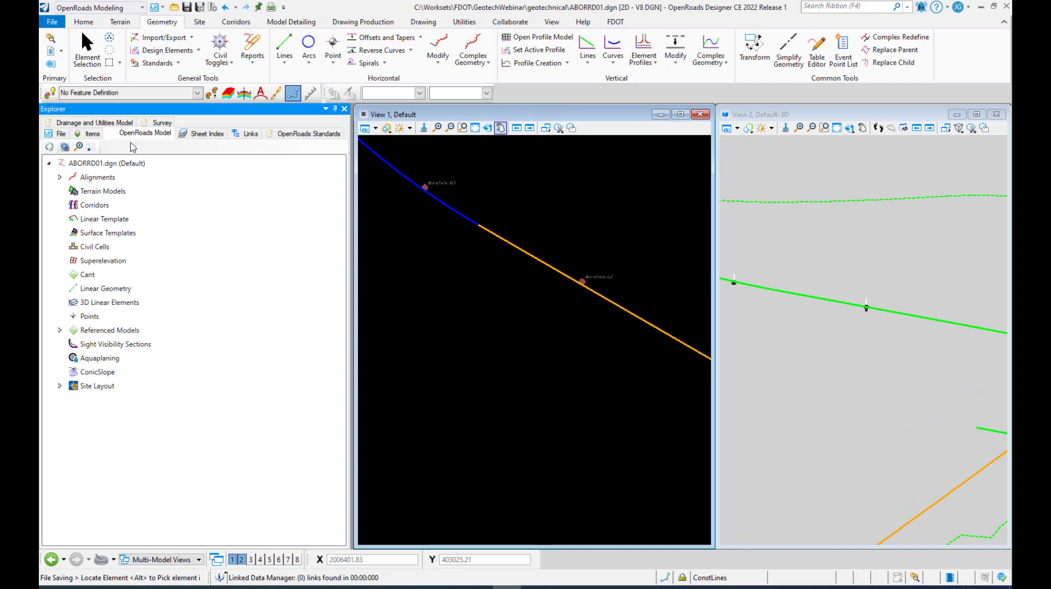
pyautogui.click(60, 178)
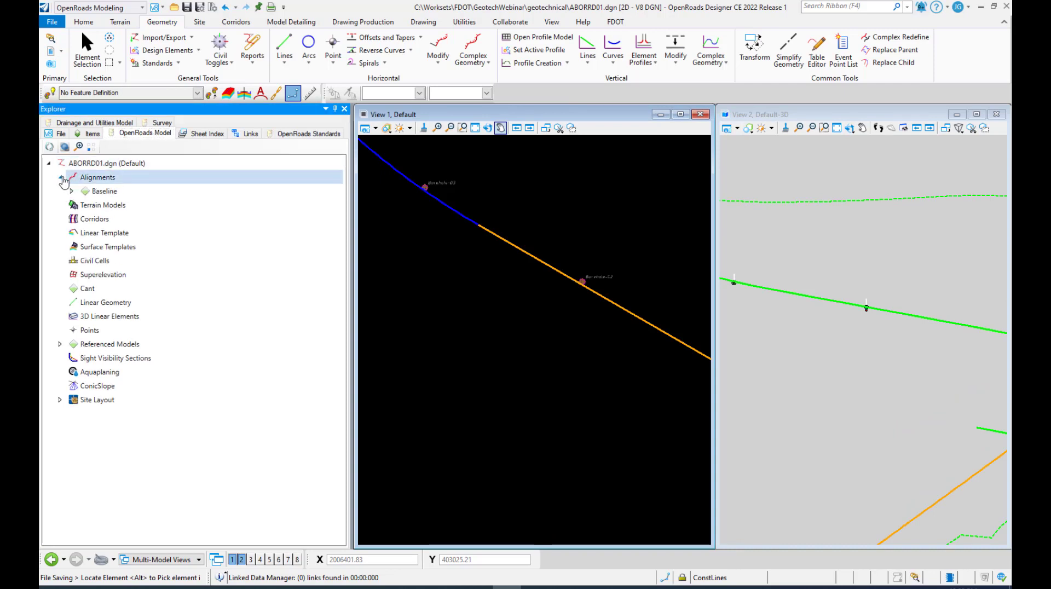
pyautogui.click(71, 191)
pyautogui.click(103, 205)
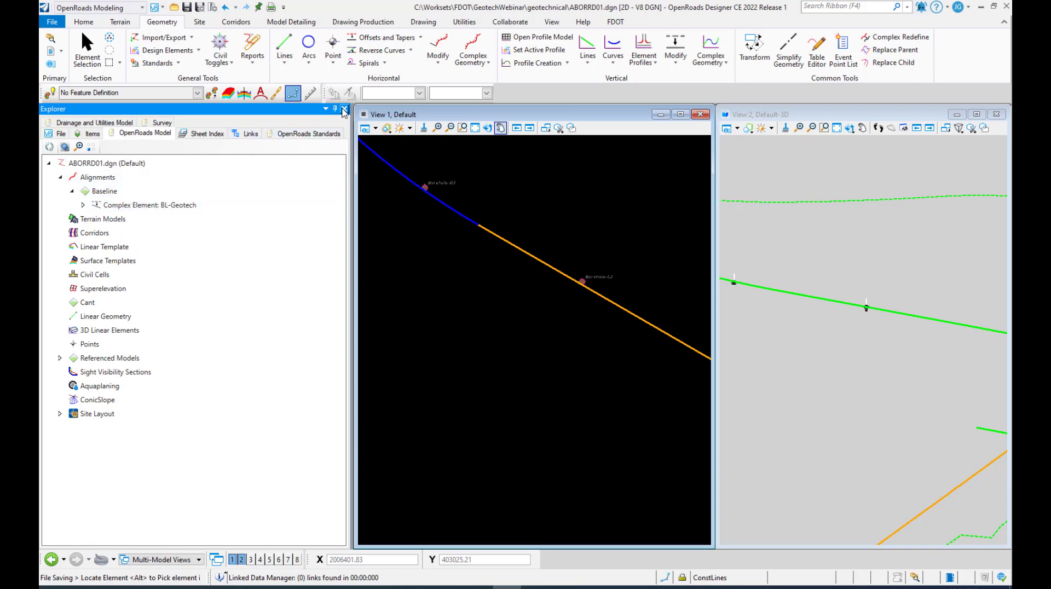
pyautogui.click(344, 109)
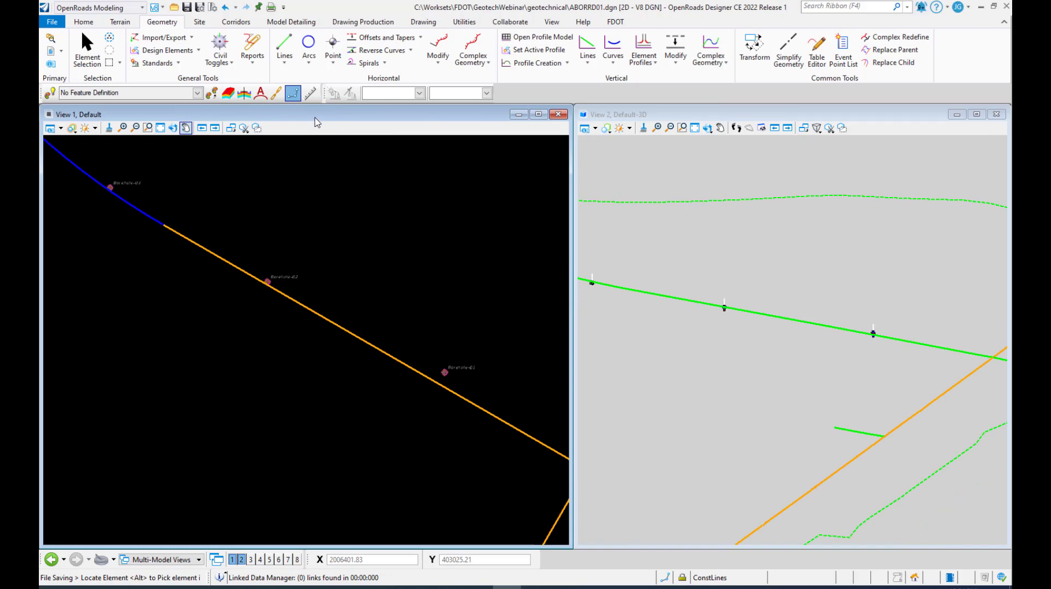
# Step: End the offset command and view the geotech baseline along its boreholes to its crossing with the other alignment
pyautogui.scroll(-2, 300, 191)
pyautogui.scroll(-1, 300, 191)
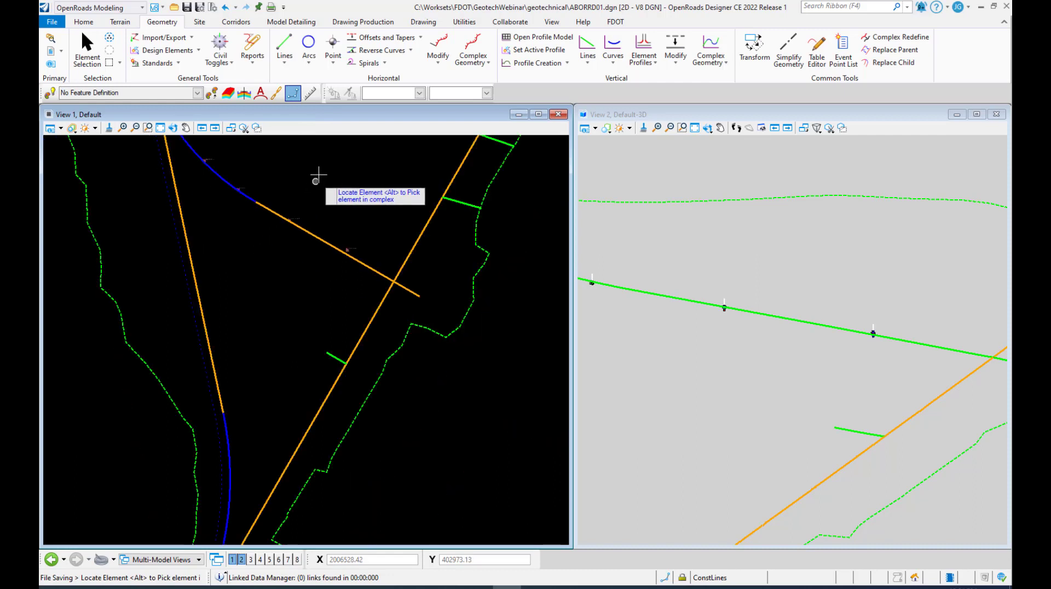
pyautogui.moveTo(321, 155); pyautogui.dragTo(332, 215, button='middle')
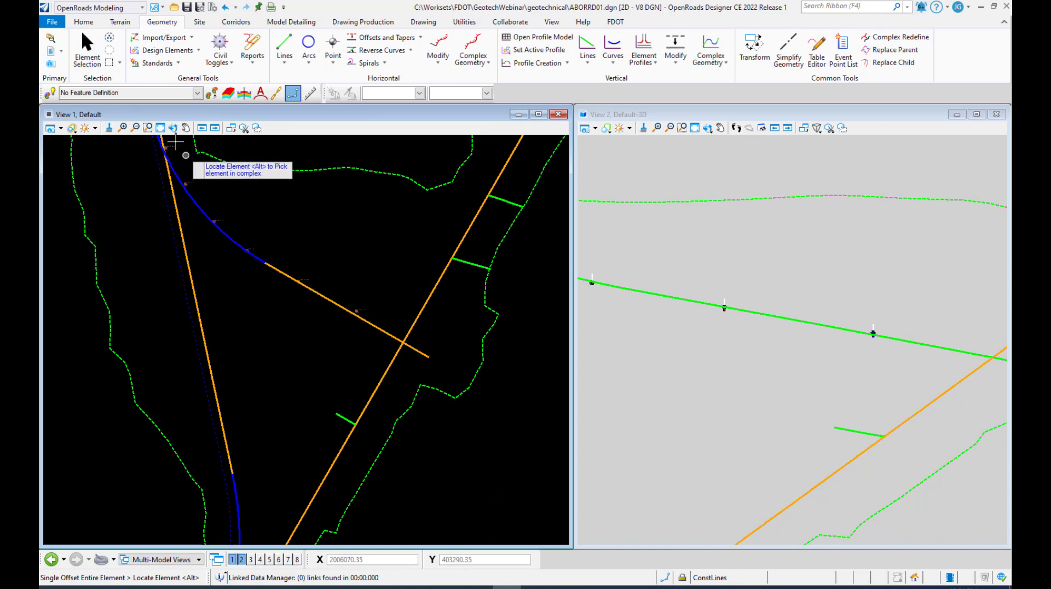
pyautogui.click(91, 51)
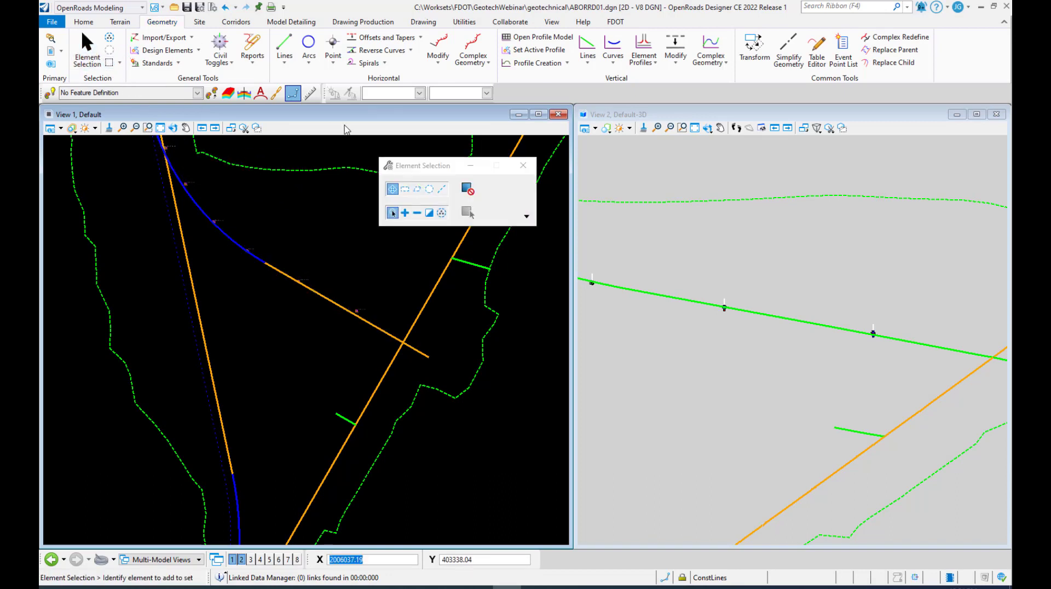
pyautogui.click(523, 166)
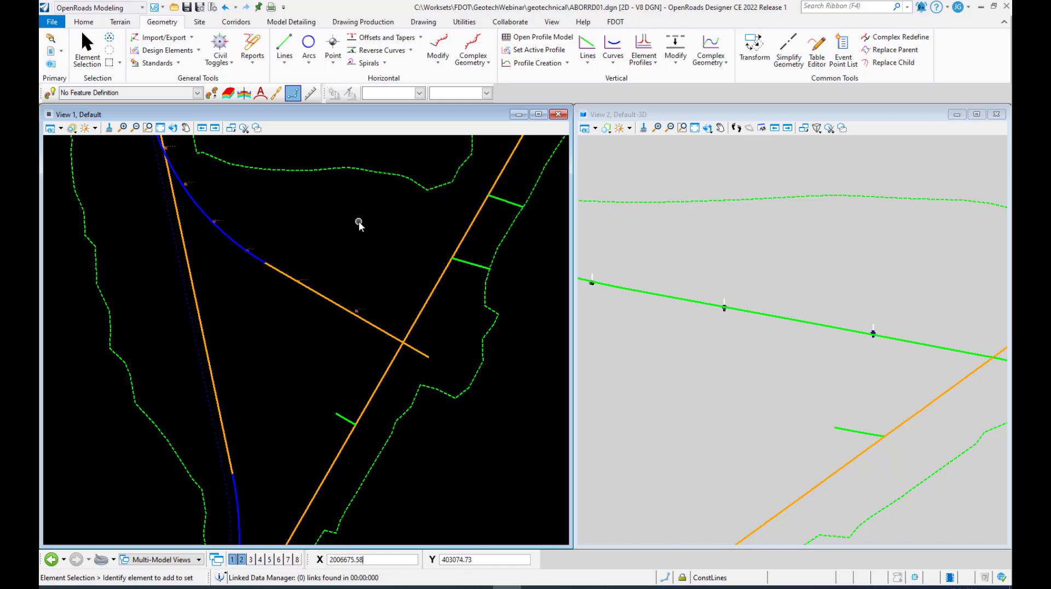
pyautogui.hotkey('ctrl', 'f')
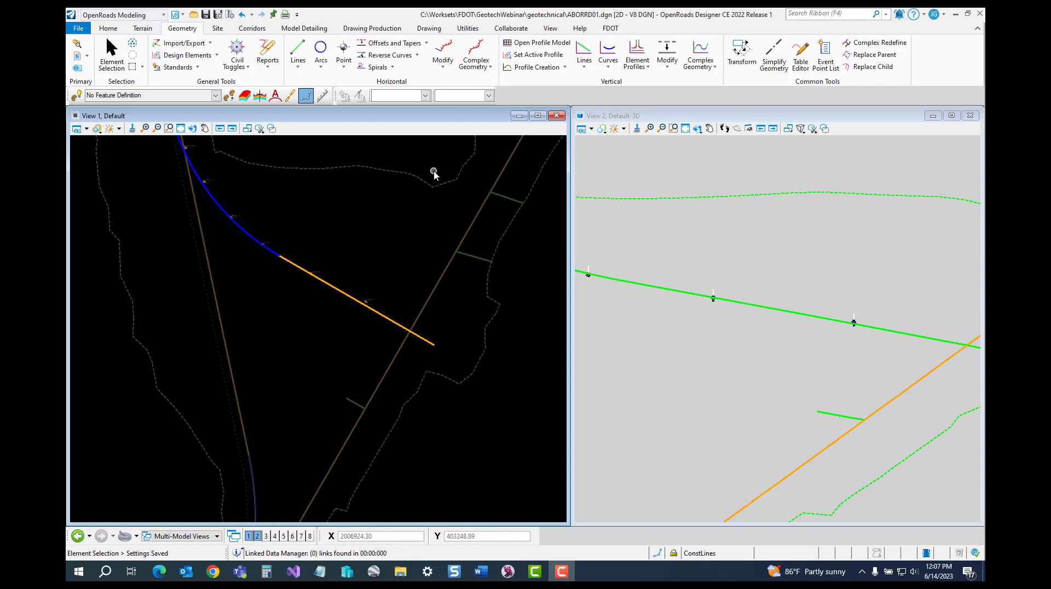
# Step: Define a 700+00.00 start station for the BL-Geotech baseline at its snapped intersection with the crossing alignment
pyautogui.click(443, 68)
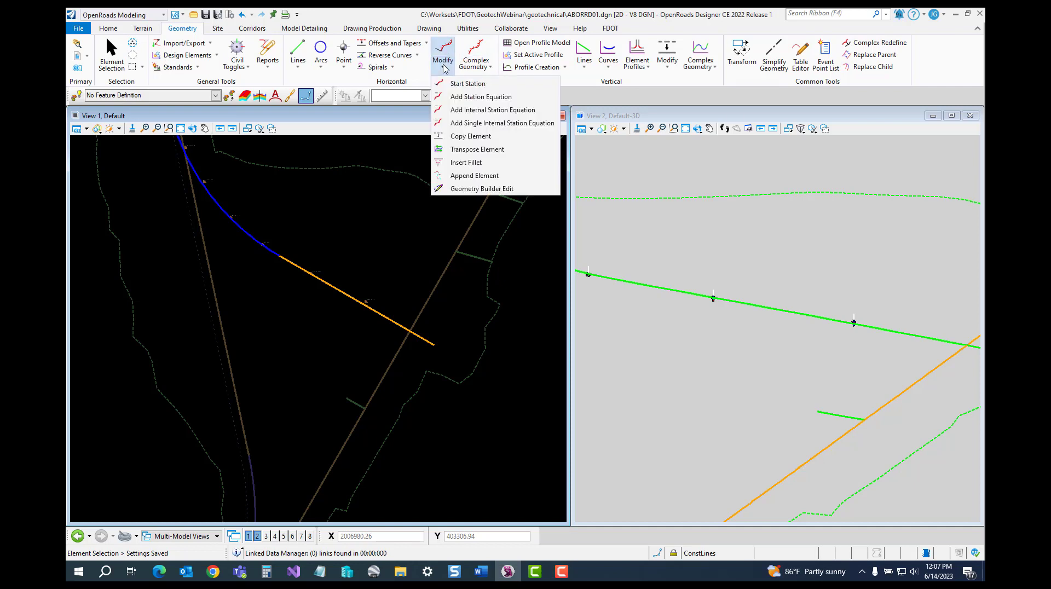
pyautogui.click(468, 83)
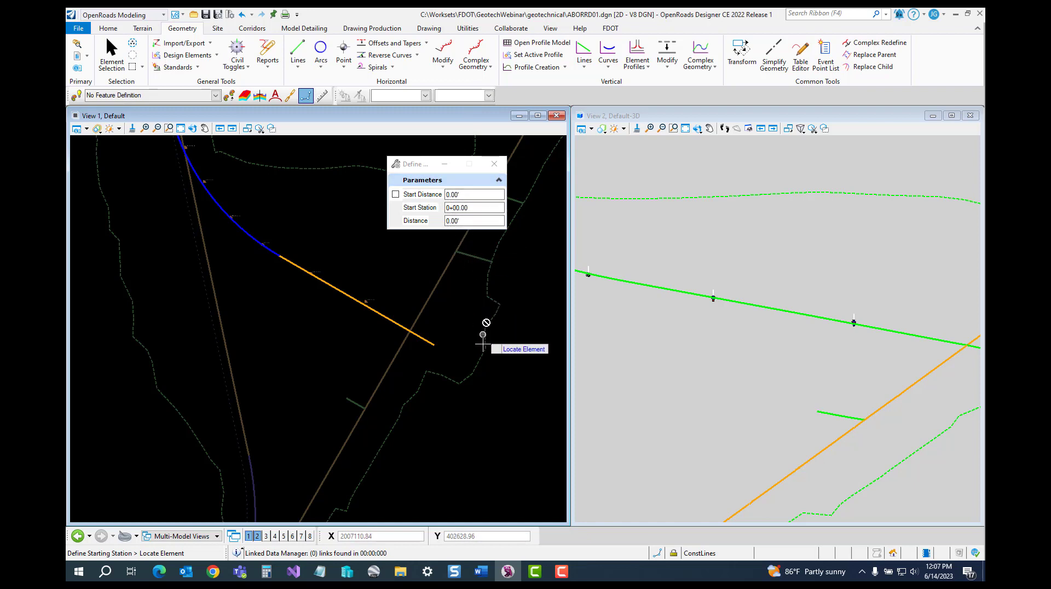
pyautogui.click(658, 553)
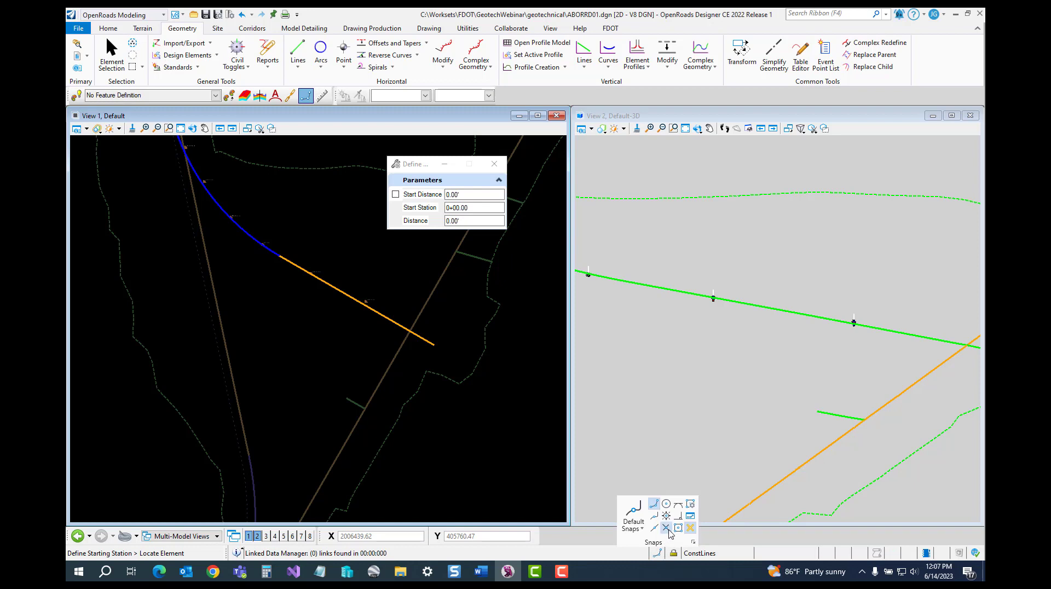
pyautogui.click(669, 534)
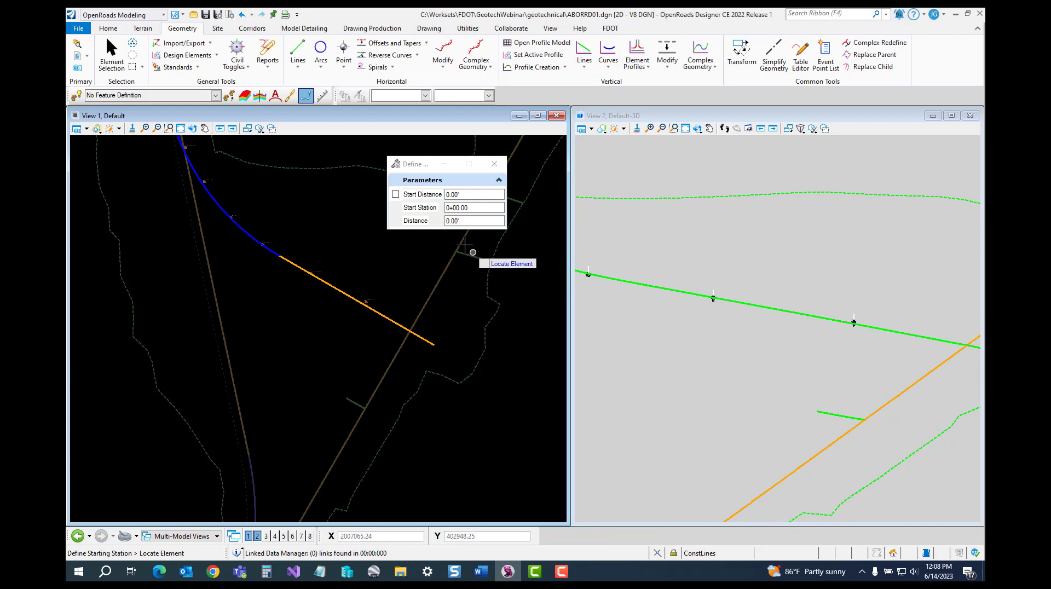
pyautogui.click(448, 209)
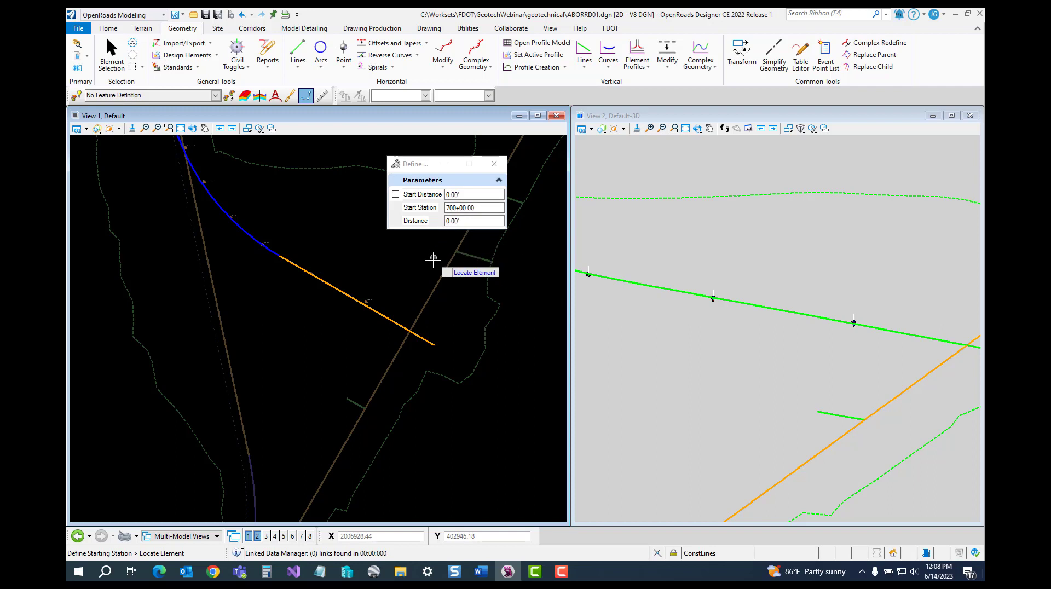
pyautogui.click(397, 321)
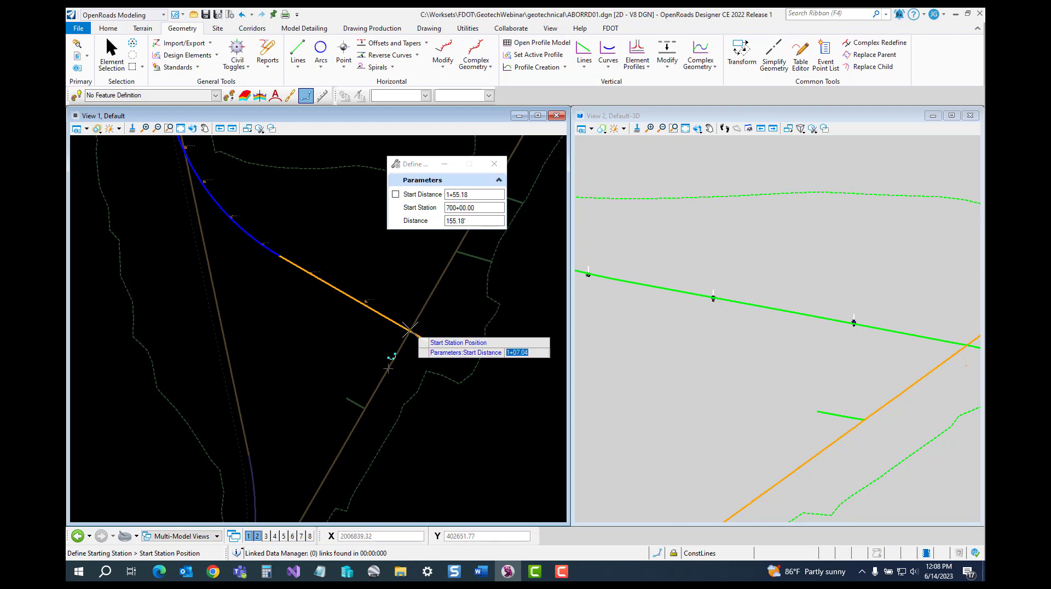
pyautogui.scroll(3, 409, 332)
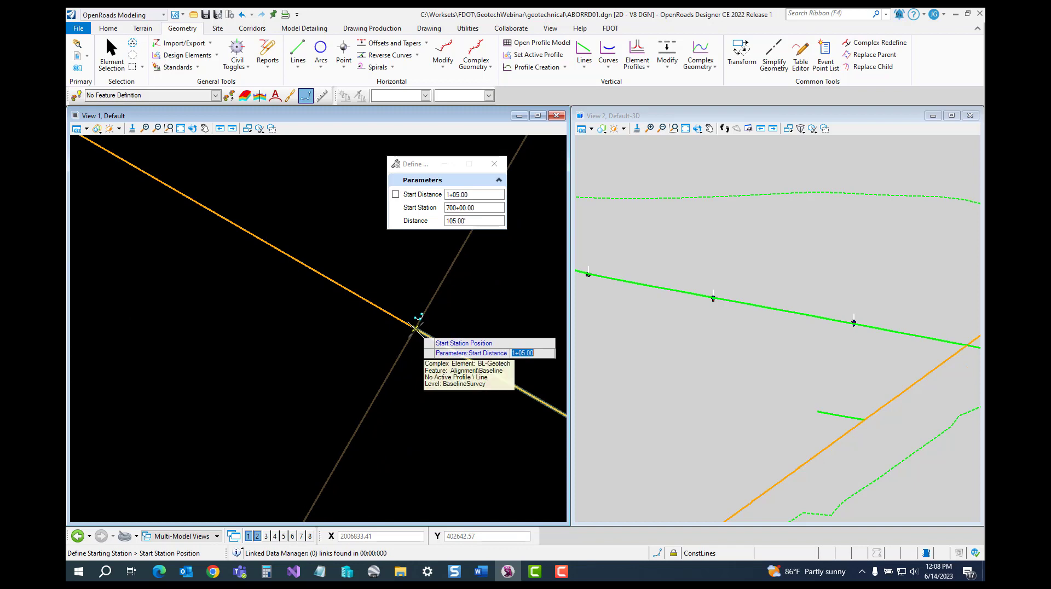
pyautogui.click(416, 328)
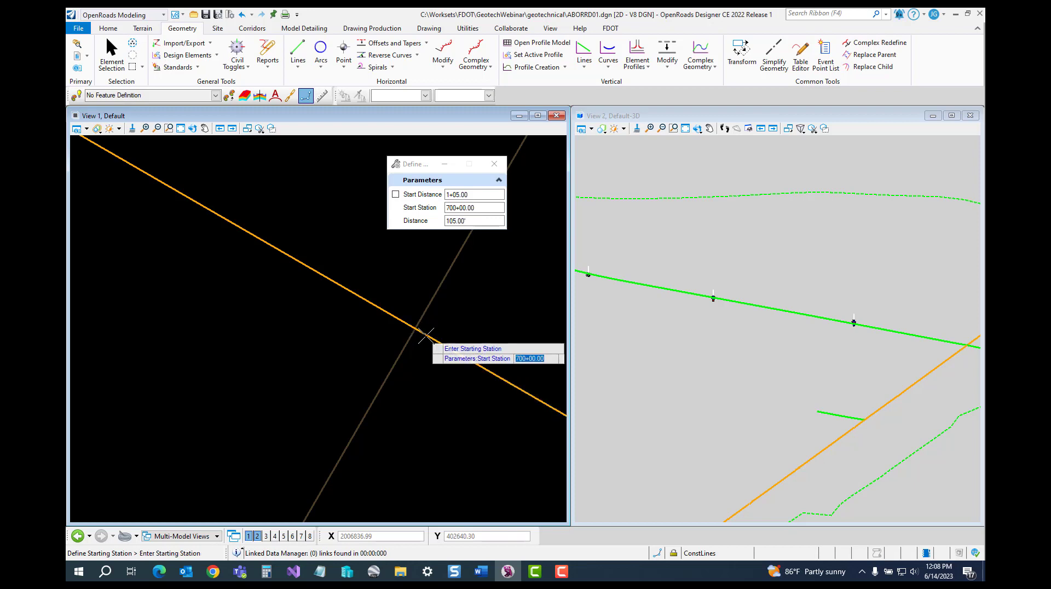
pyautogui.click(454, 332)
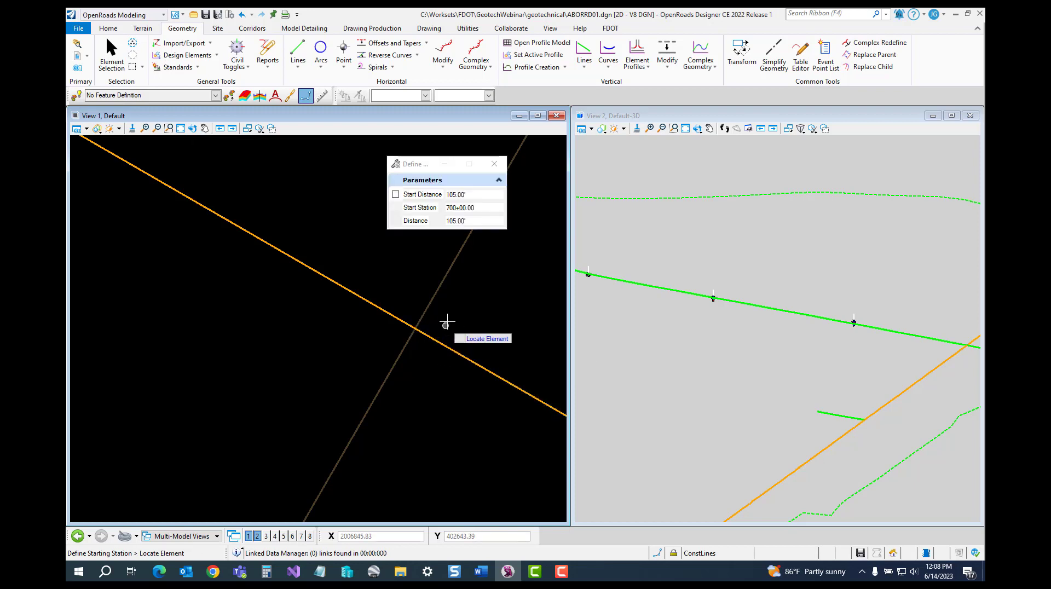
pyautogui.scroll(-1, 450, 316)
pyautogui.scroll(-3, 454, 310)
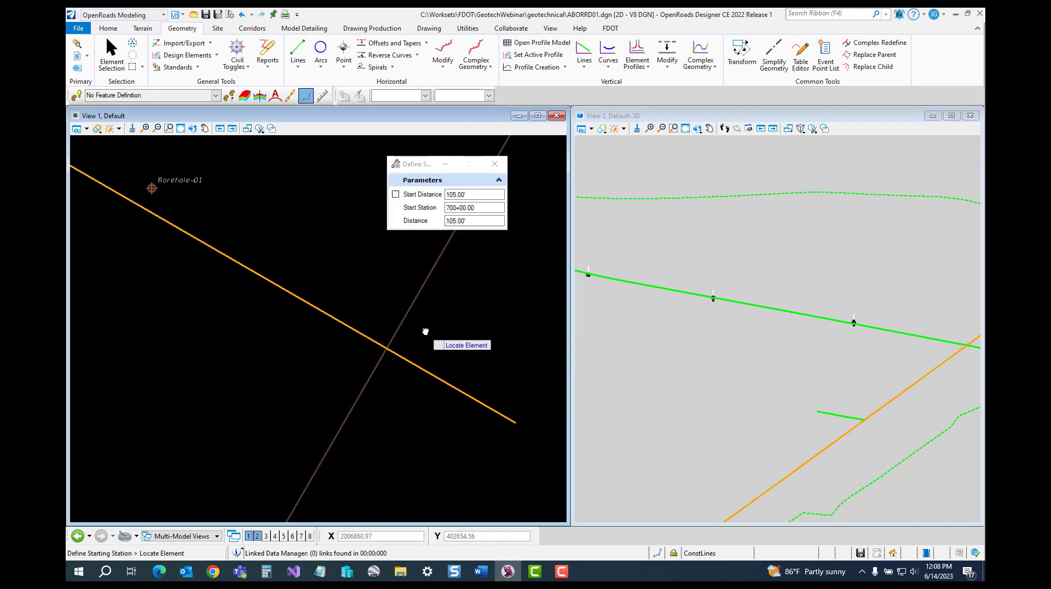
pyautogui.scroll(-2, 431, 331)
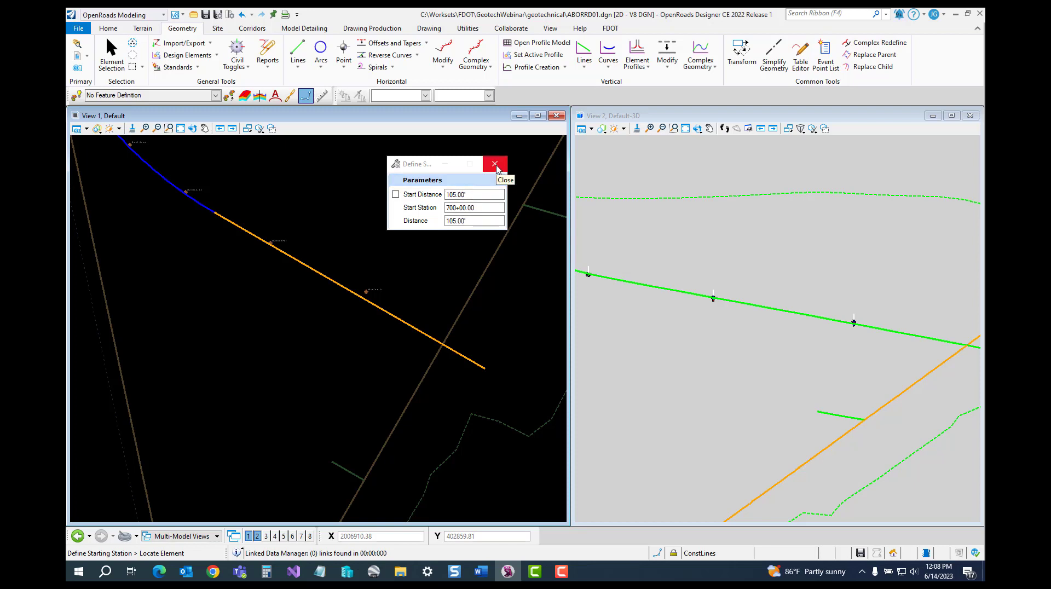
pyautogui.click(495, 164)
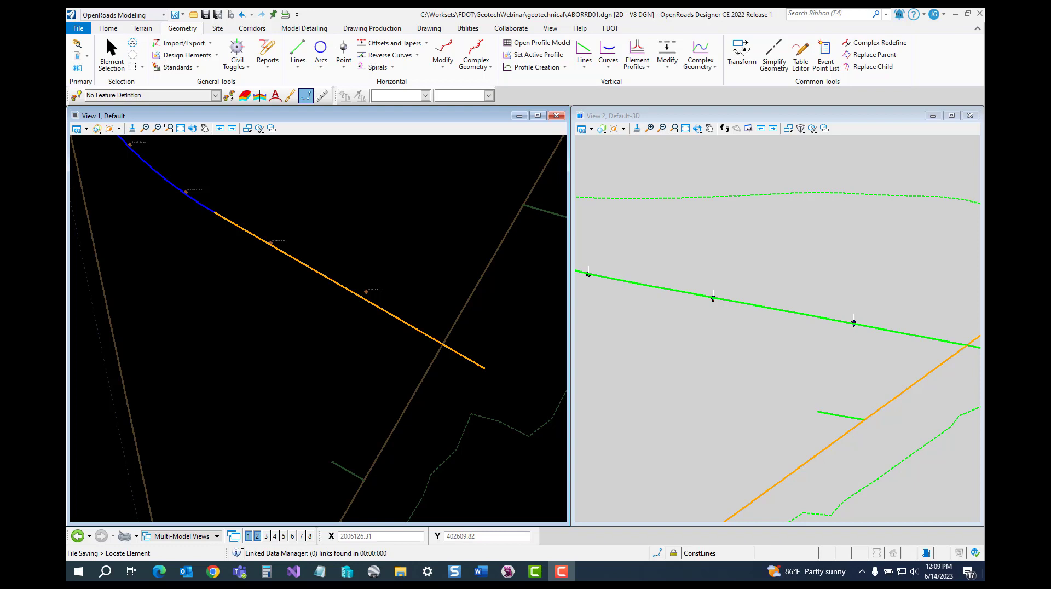
# Step: Select the Borehole-01 symbol to check whether Borehole-02 is selected with it, and clear the selection, restoring the New selection mode
pyautogui.scroll(3, 352, 286)
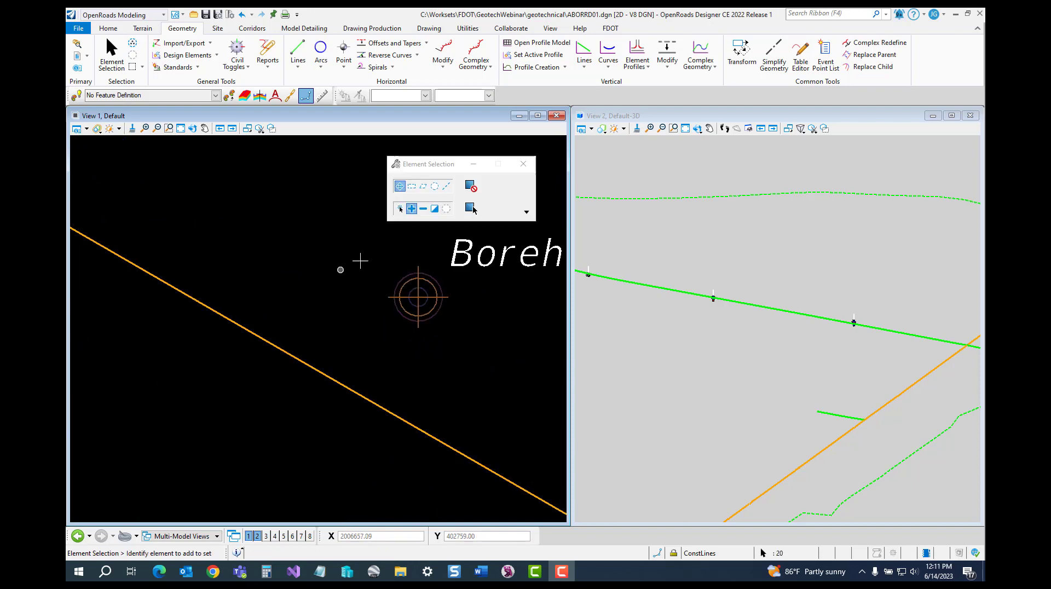
pyautogui.click(522, 164)
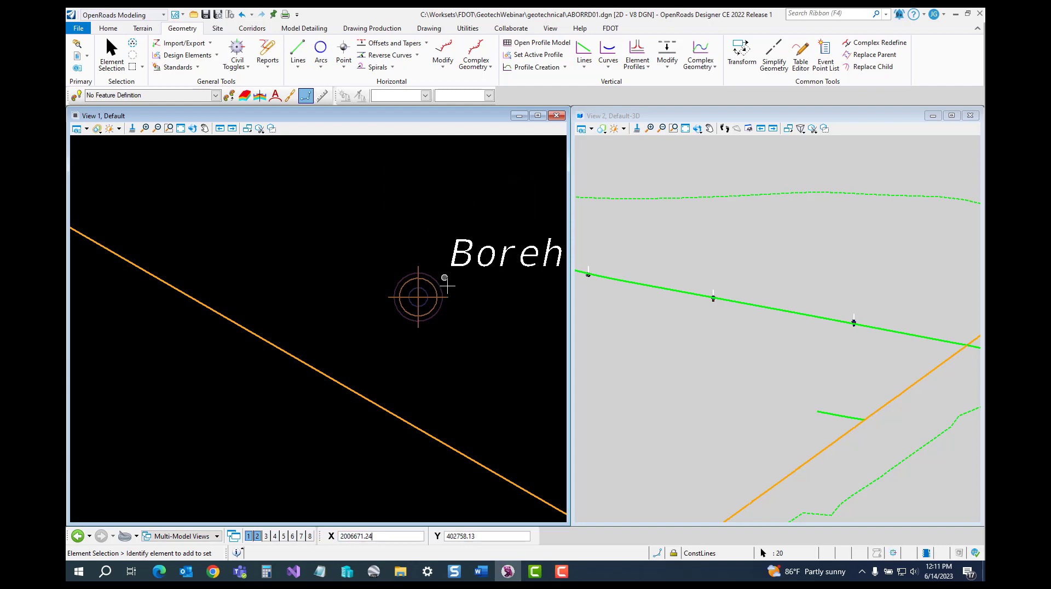
pyautogui.click(451, 297)
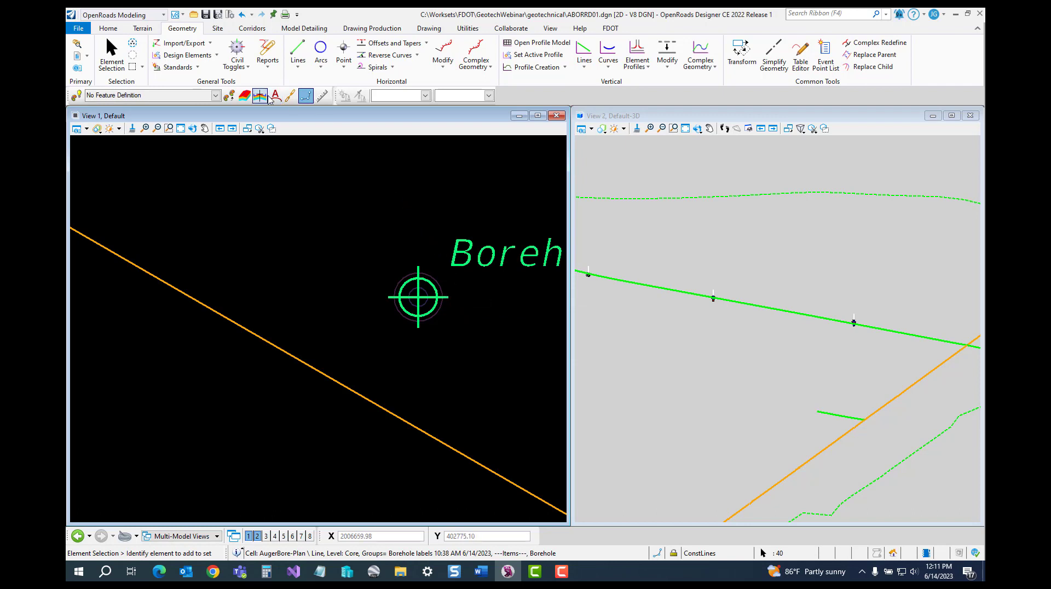
pyautogui.click(112, 55)
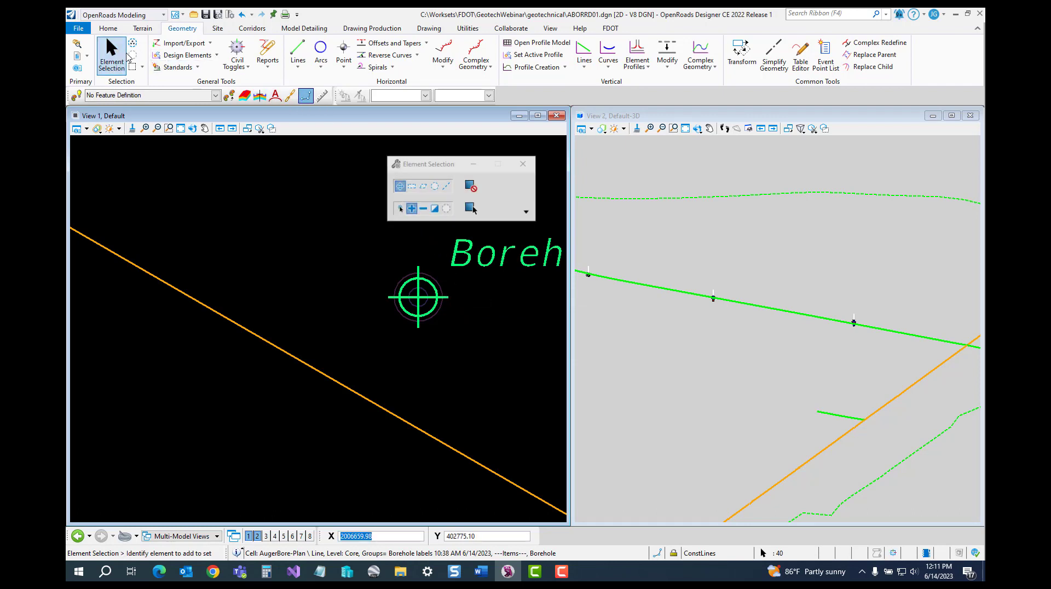
pyautogui.scroll(-4, 343, 223)
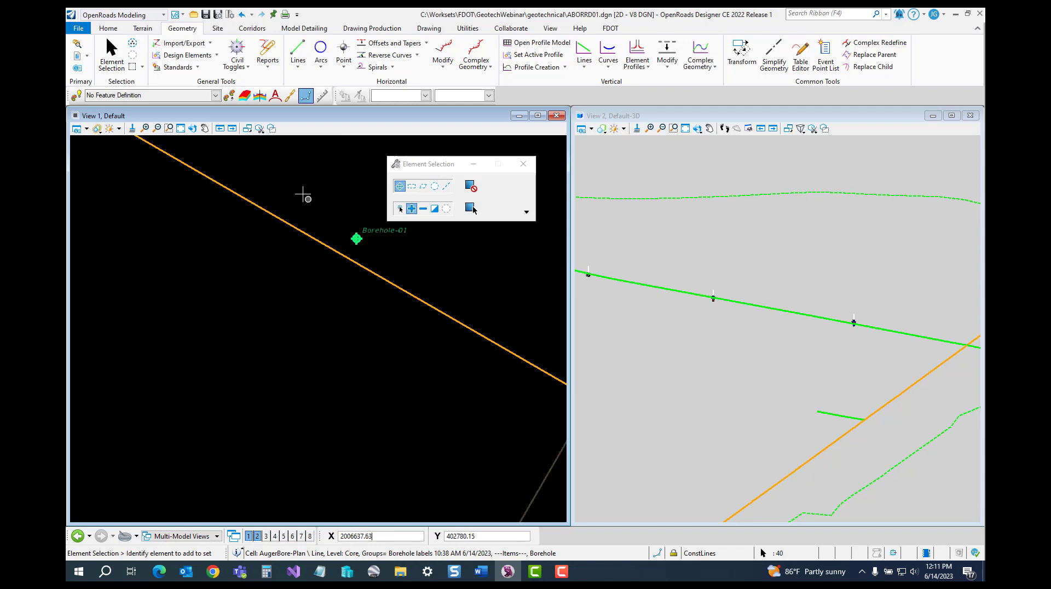
pyautogui.moveTo(318, 206); pyautogui.dragTo(470, 310, button='middle')
pyautogui.scroll(5, 254, 213)
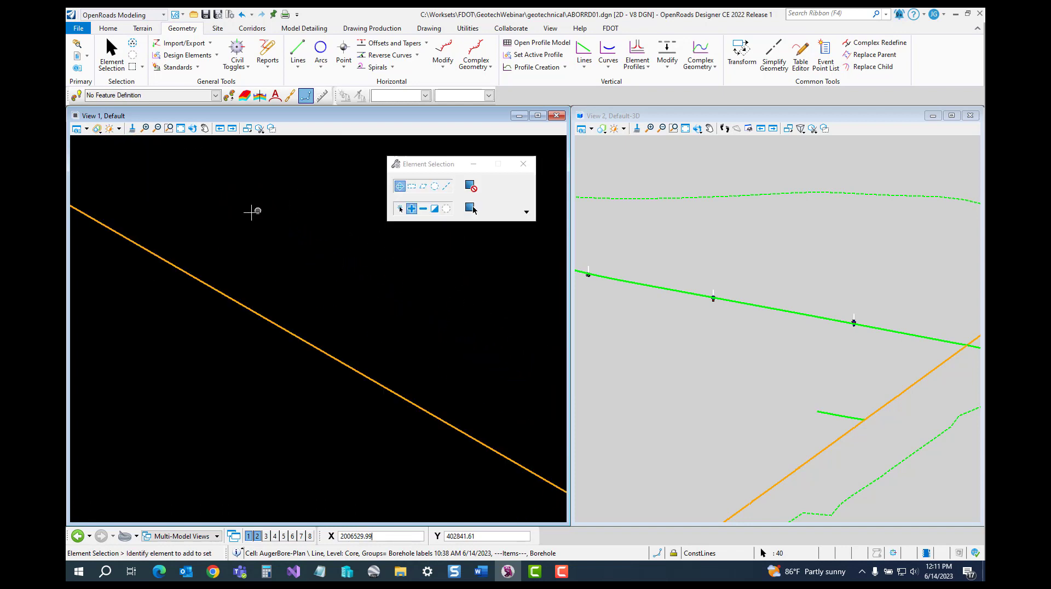
pyautogui.moveTo(222, 178); pyautogui.dragTo(488, 315, button='middle')
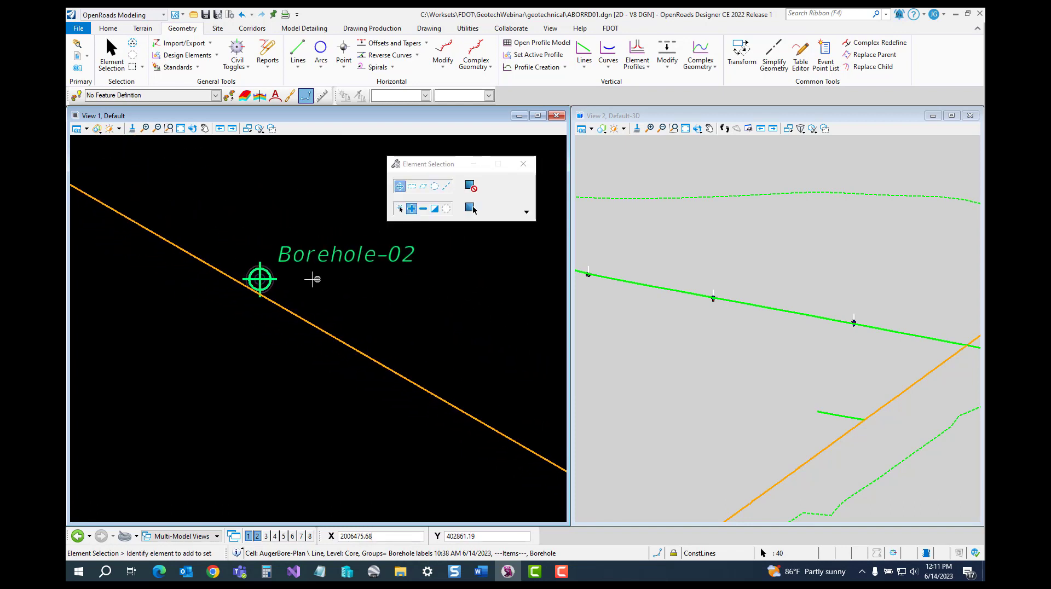
pyautogui.scroll(2, 303, 281)
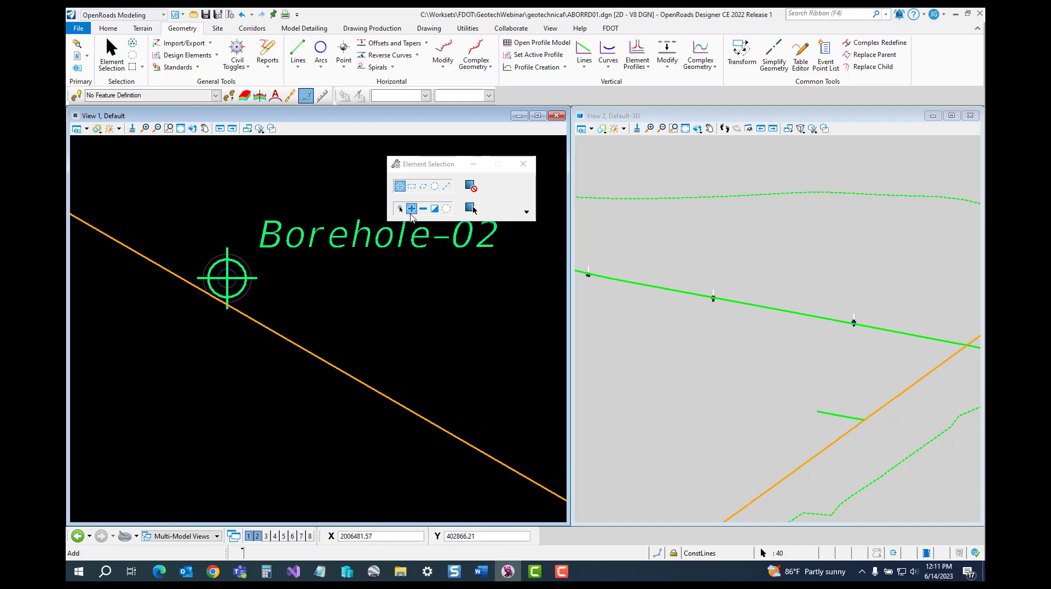
pyautogui.click(471, 186)
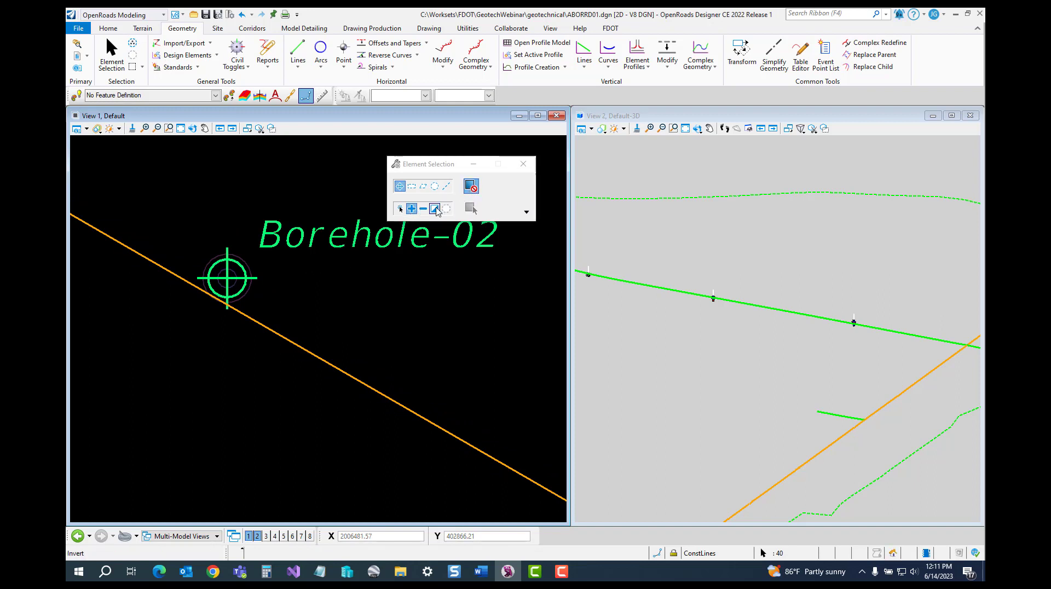
pyautogui.click(399, 209)
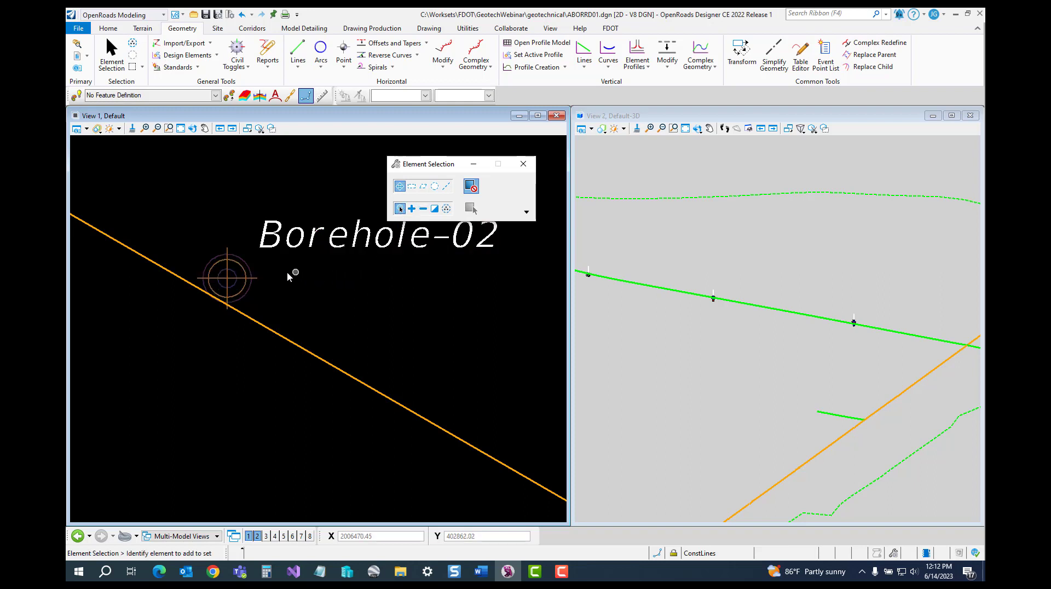
# Step: Select Borehole-01 again to check which borehole elements are grouped with it, and deselect them
pyautogui.scroll(-6, 328, 279)
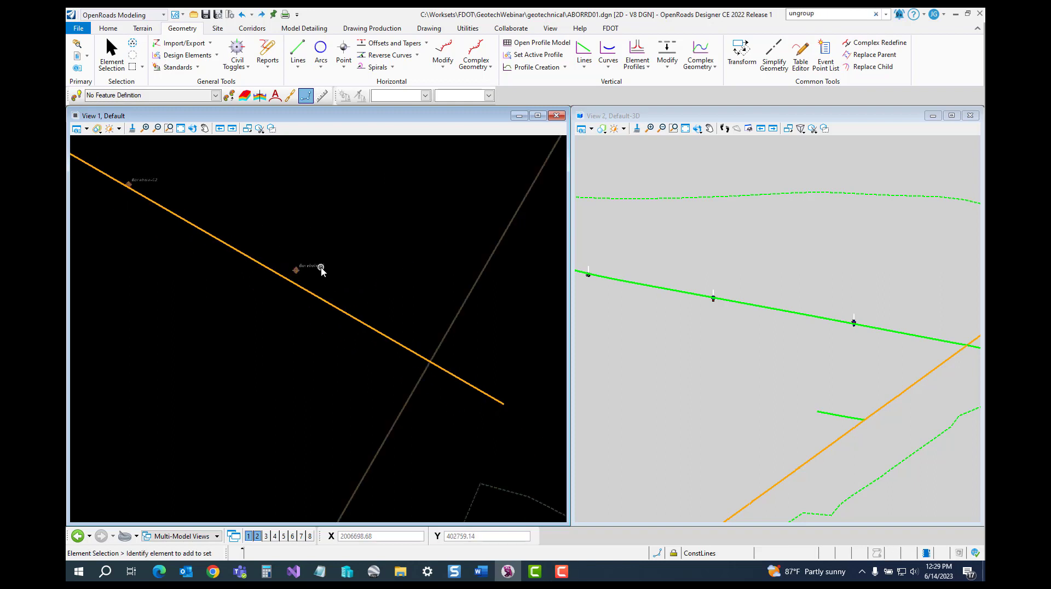
pyautogui.click(305, 272)
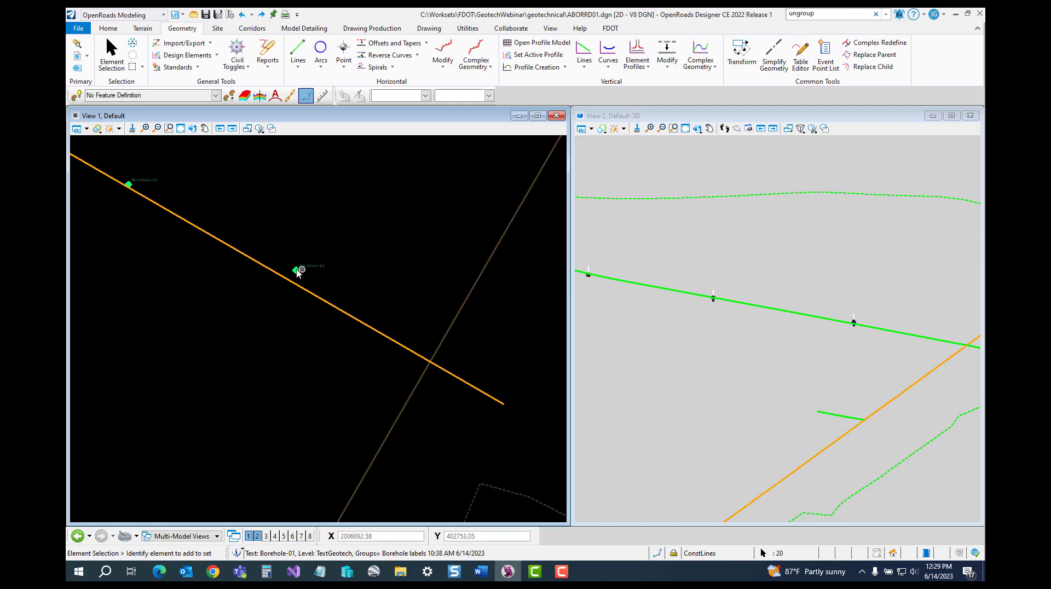
pyautogui.click(328, 274)
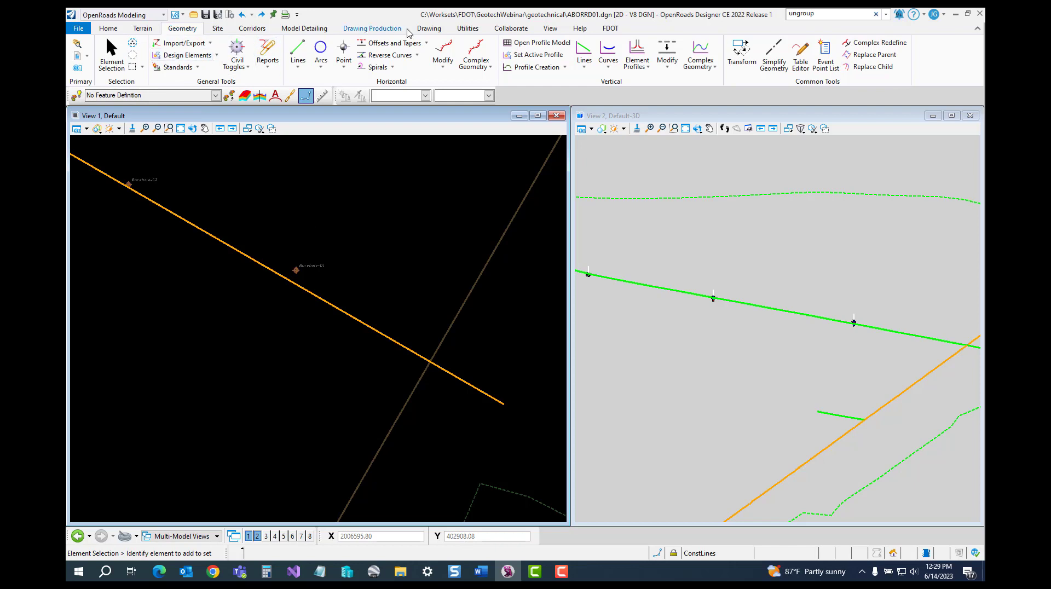
# Step: Delete the Borehole labels named group so the borehole symbols and labels are ungrouped, and close the Named Groups dialog
pyautogui.click(428, 30)
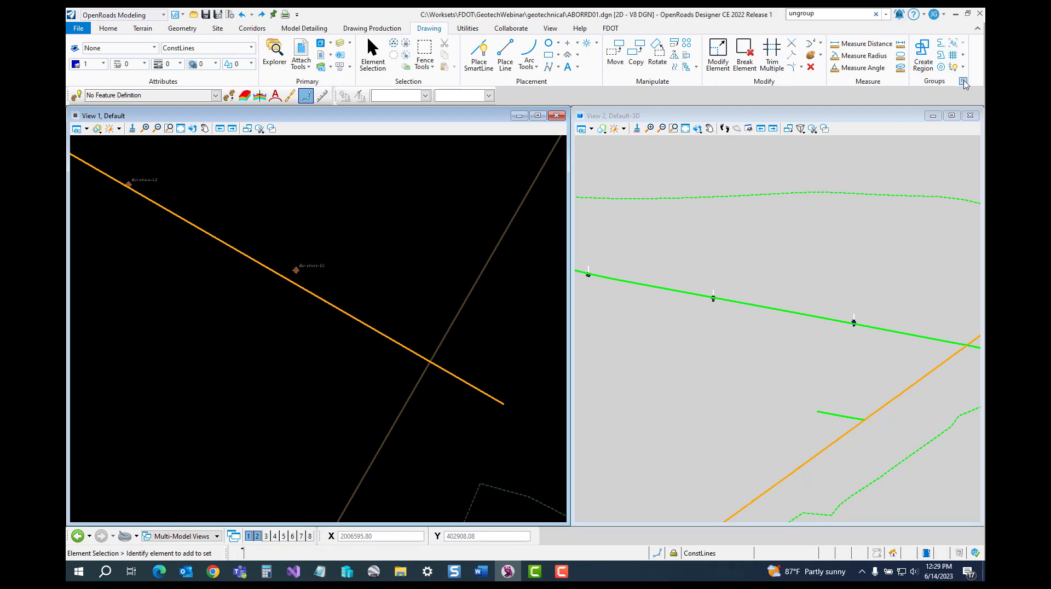
pyautogui.click(963, 82)
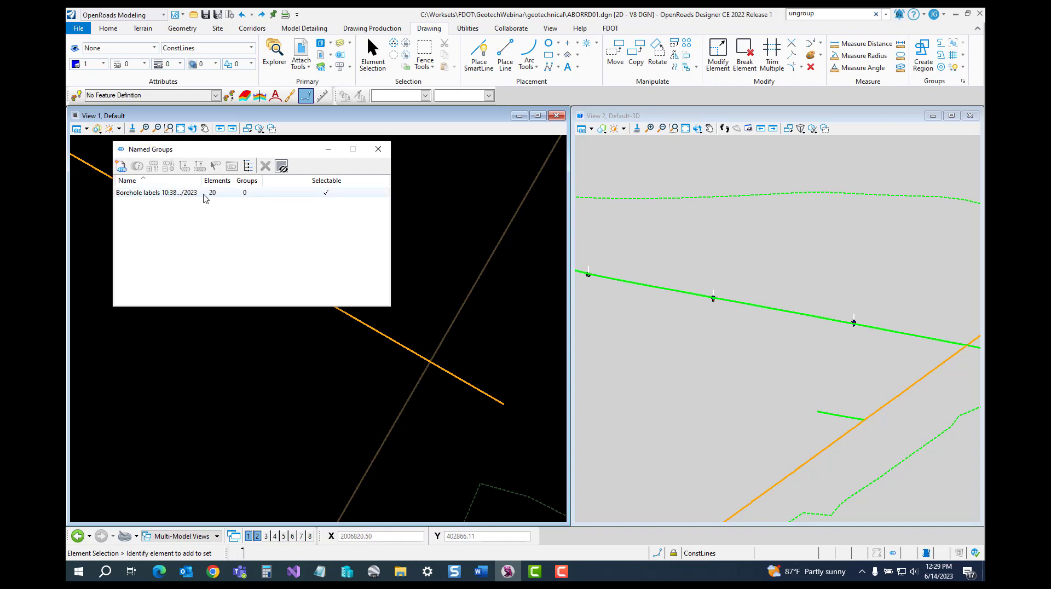
pyautogui.click(204, 196)
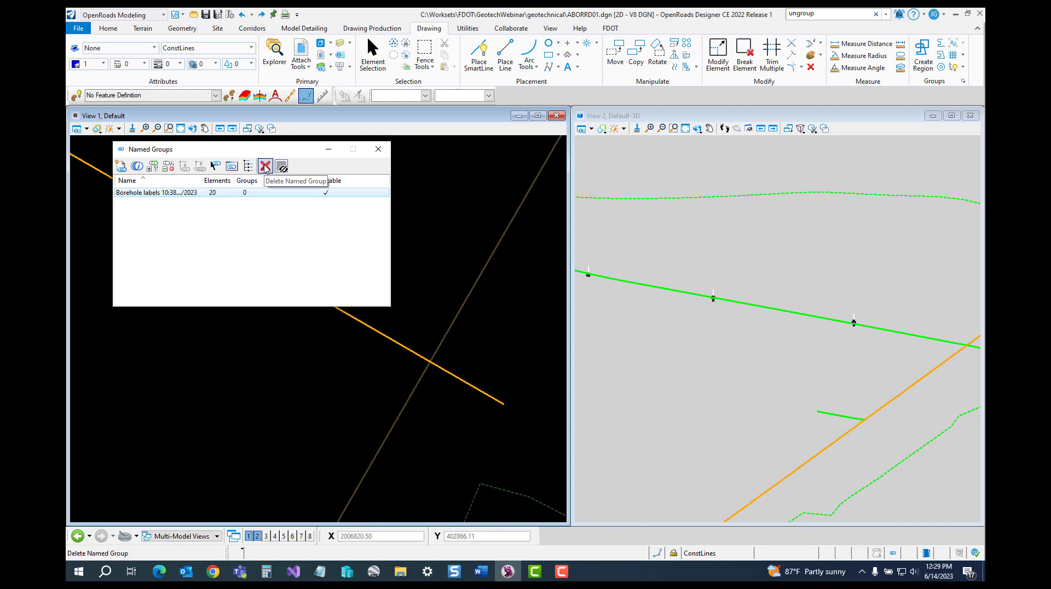
pyautogui.click(265, 167)
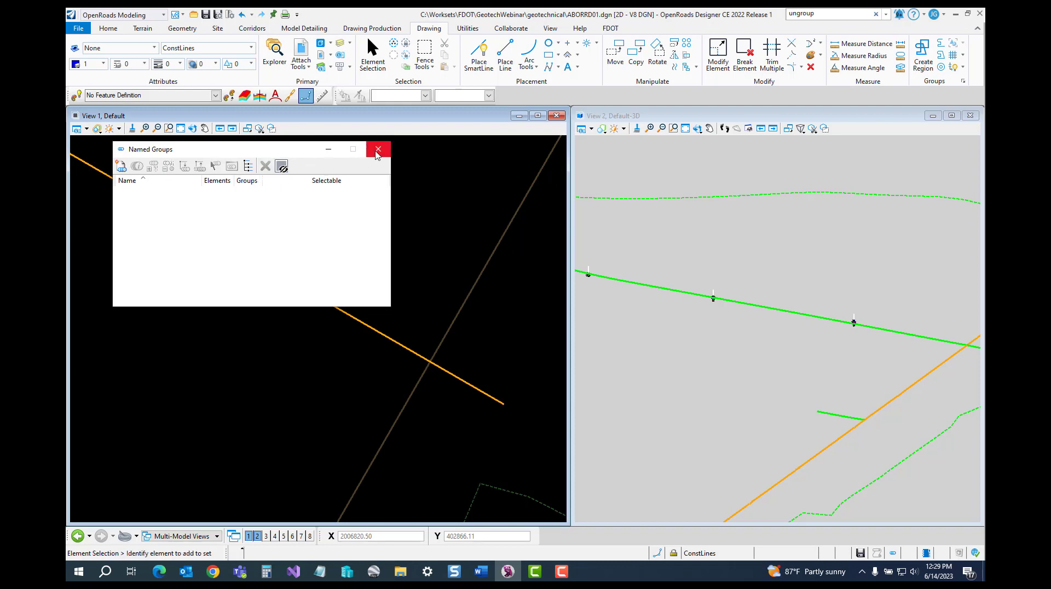
pyautogui.click(378, 153)
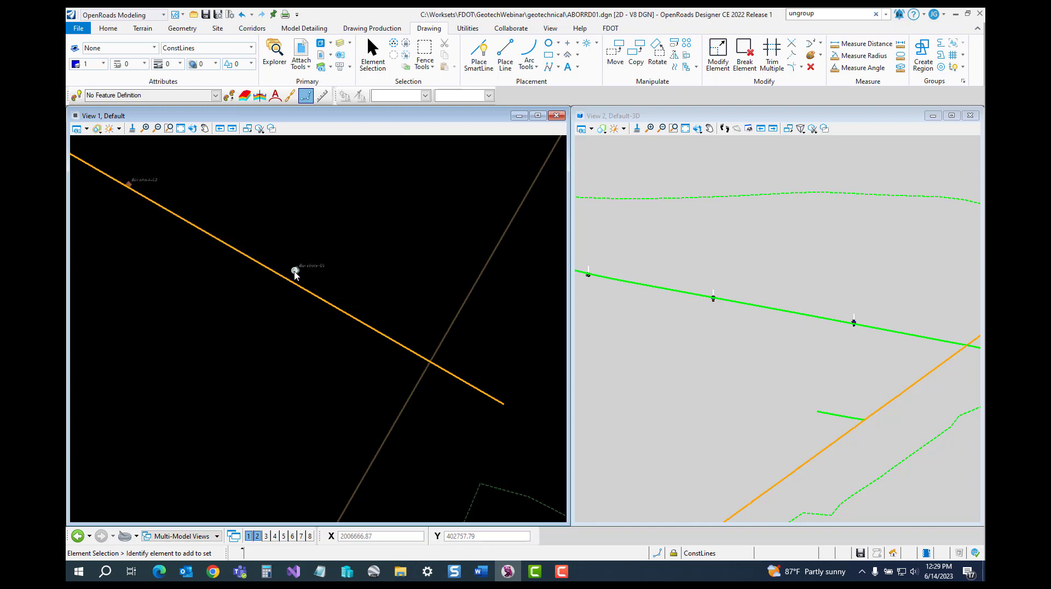
# Step: Set the selection mode to Add and select the Borehole-01 and Borehole-02 symbols along the baseline
pyautogui.scroll(2, 295, 275)
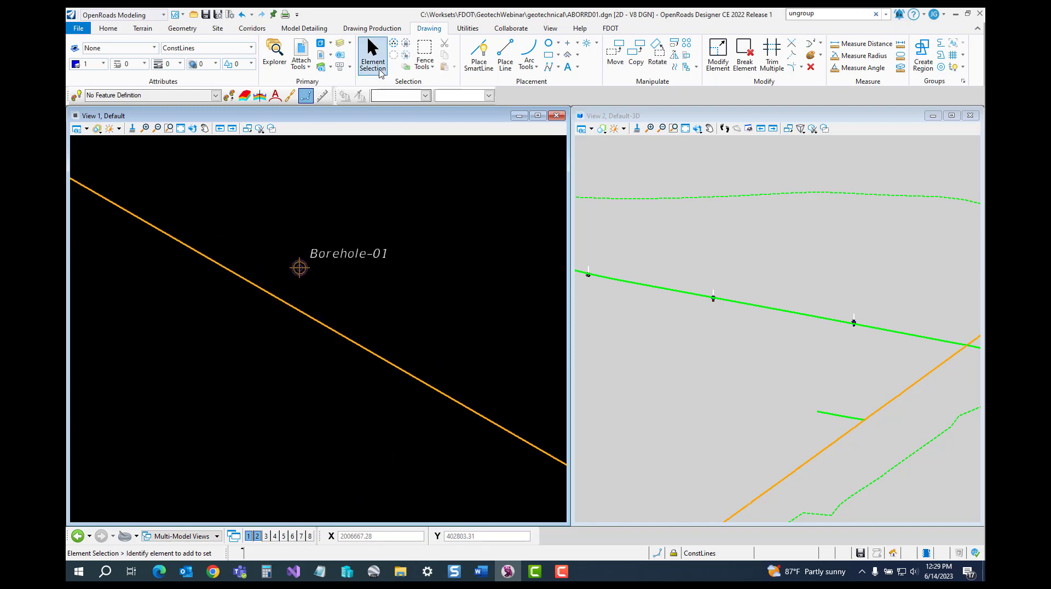
pyautogui.click(379, 71)
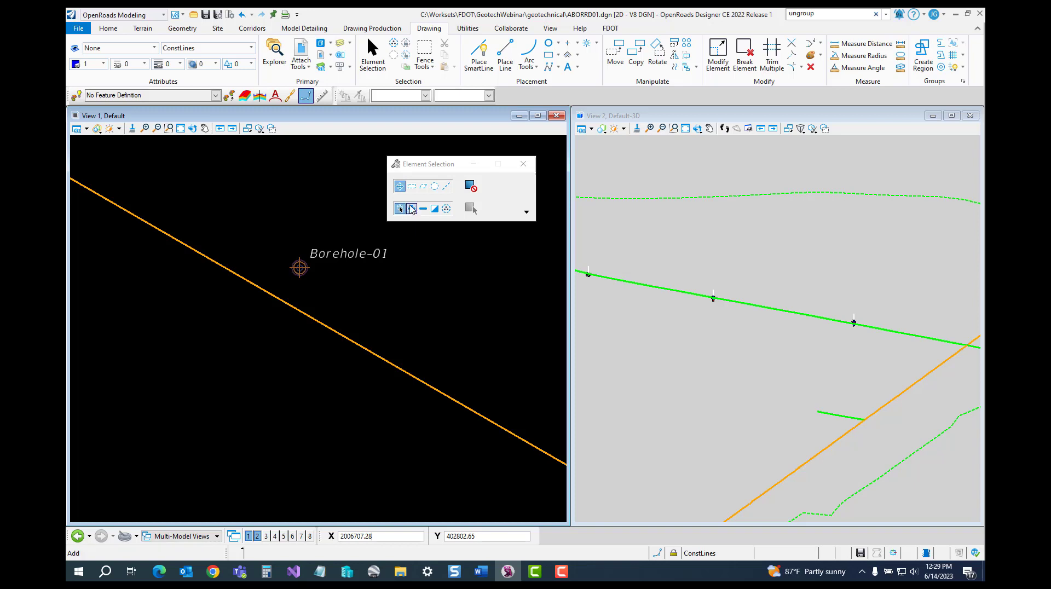
pyautogui.click(412, 208)
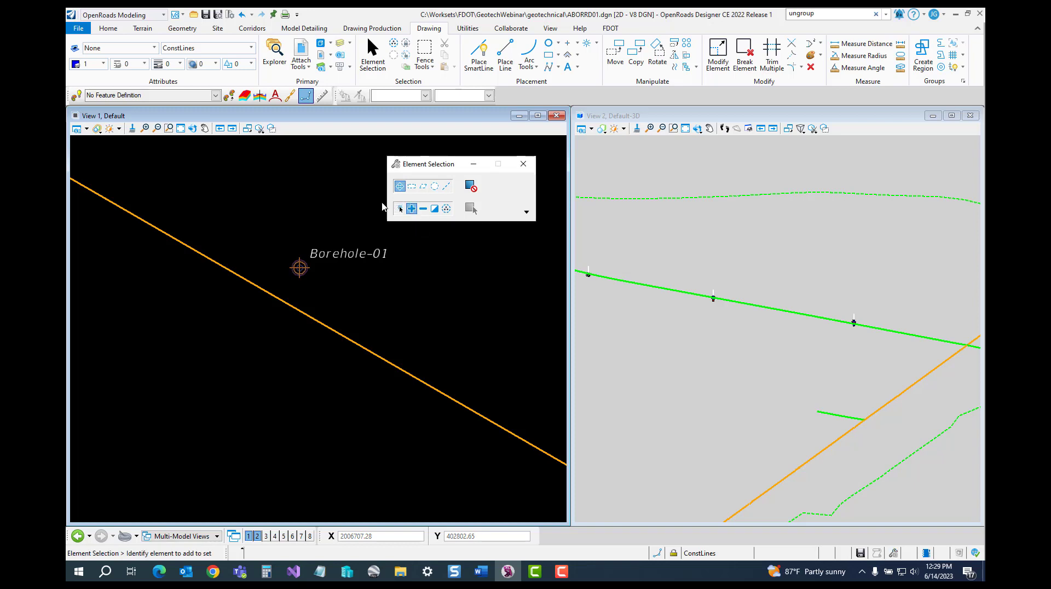
pyautogui.click(300, 268)
pyautogui.scroll(-3, 290, 212)
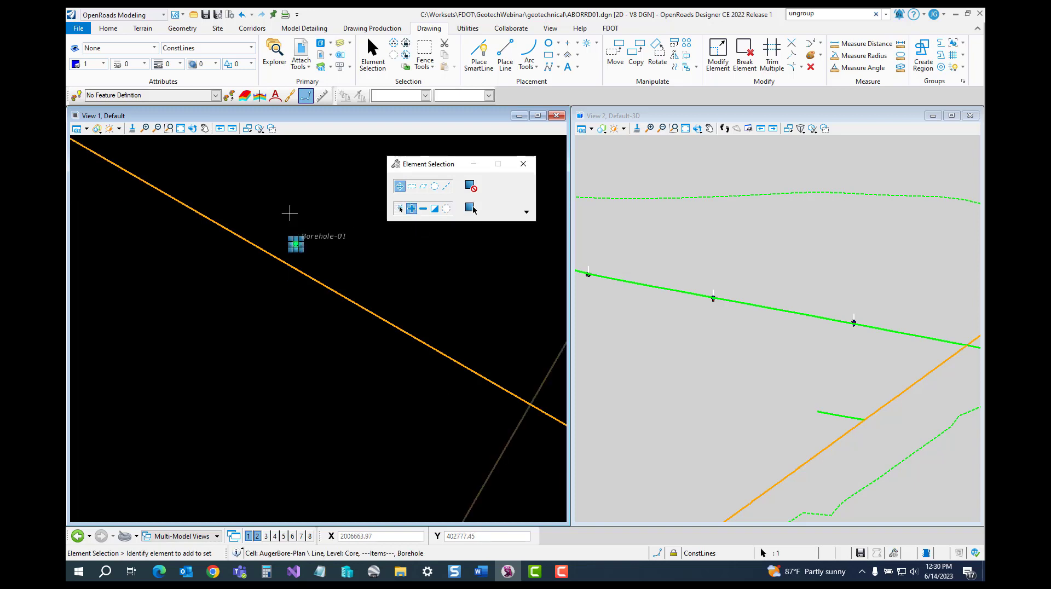
pyautogui.moveTo(274, 199); pyautogui.dragTo(404, 290, button='middle')
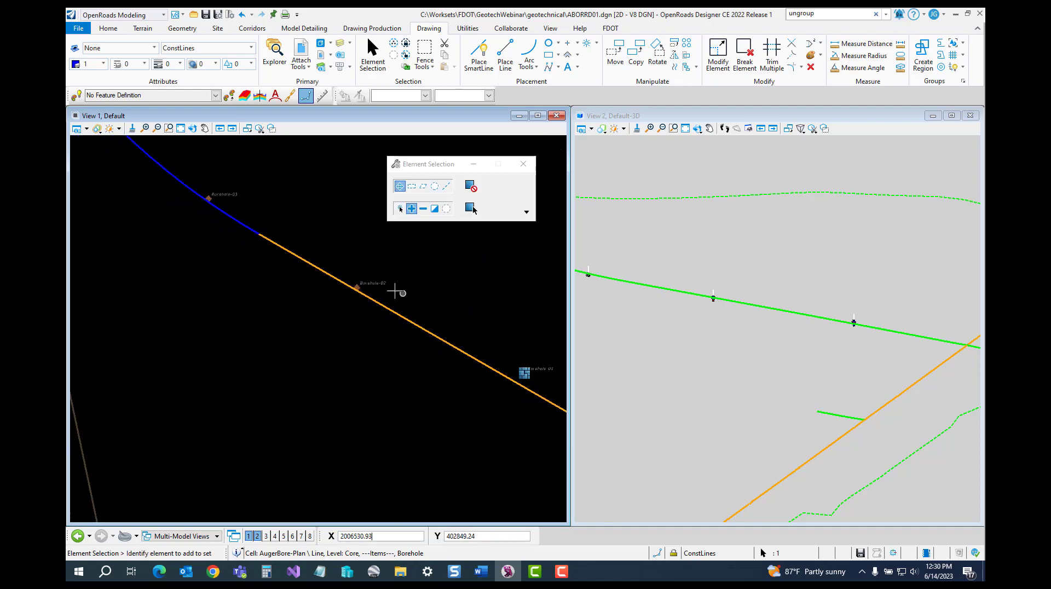
pyautogui.scroll(5, 352, 286)
pyautogui.click(319, 296)
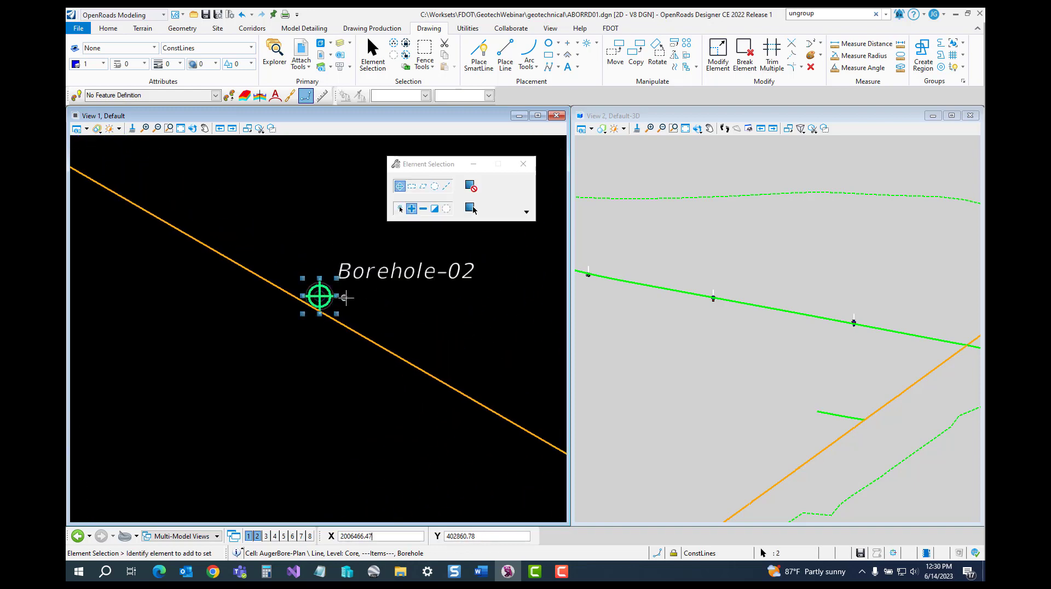
# Step: Add the Borehole-03 and Borehole-04 symbols on the baseline curve to the selection
pyautogui.scroll(-5, 345, 298)
pyautogui.scroll(-2, 323, 269)
pyautogui.scroll(2, 257, 230)
pyautogui.scroll(5, 258, 230)
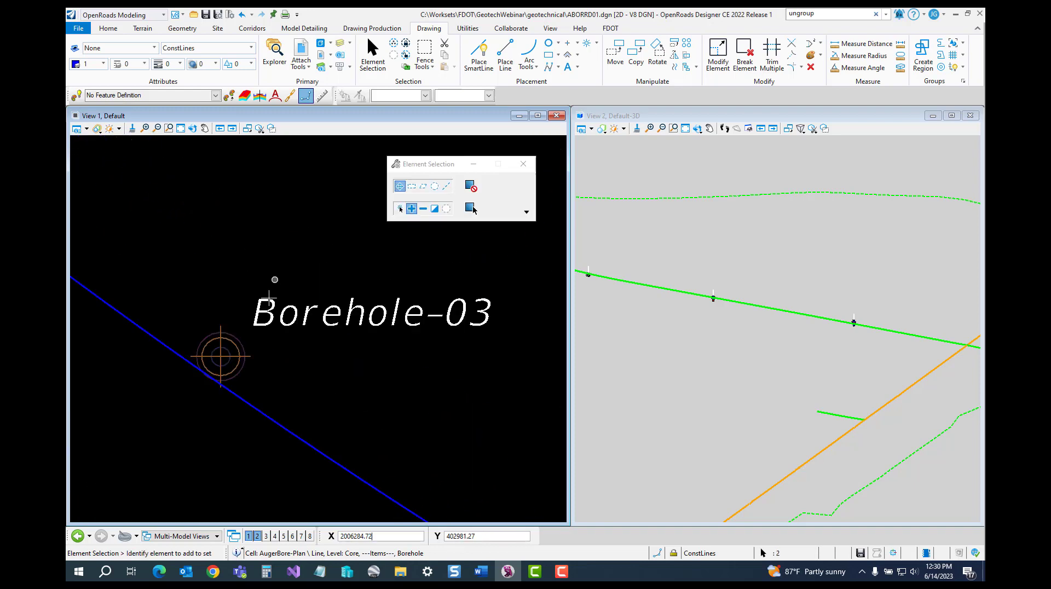
pyautogui.click(220, 355)
pyautogui.scroll(-5, 265, 356)
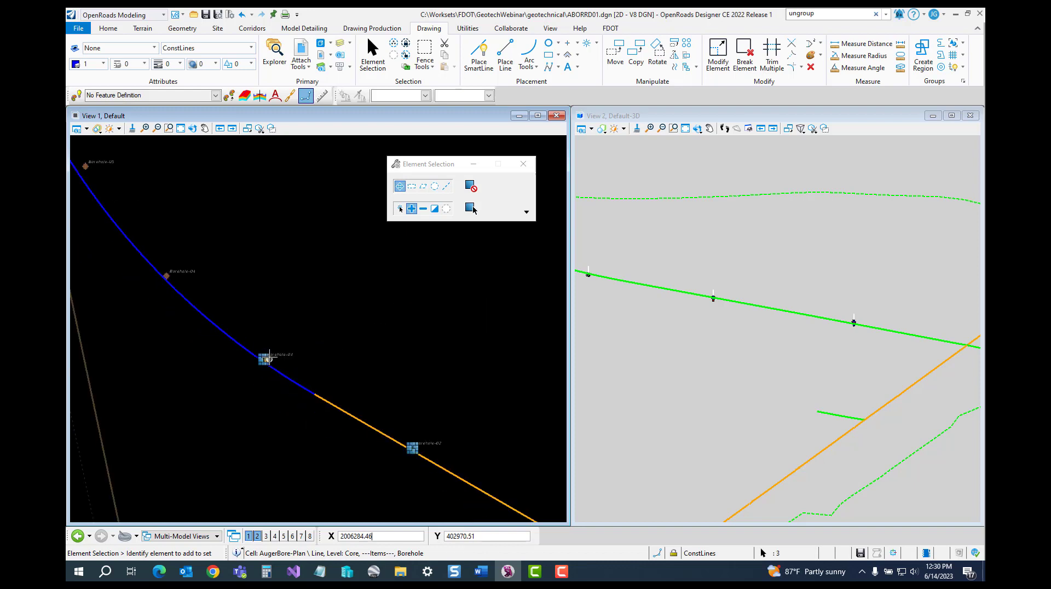
pyautogui.scroll(5, 214, 301)
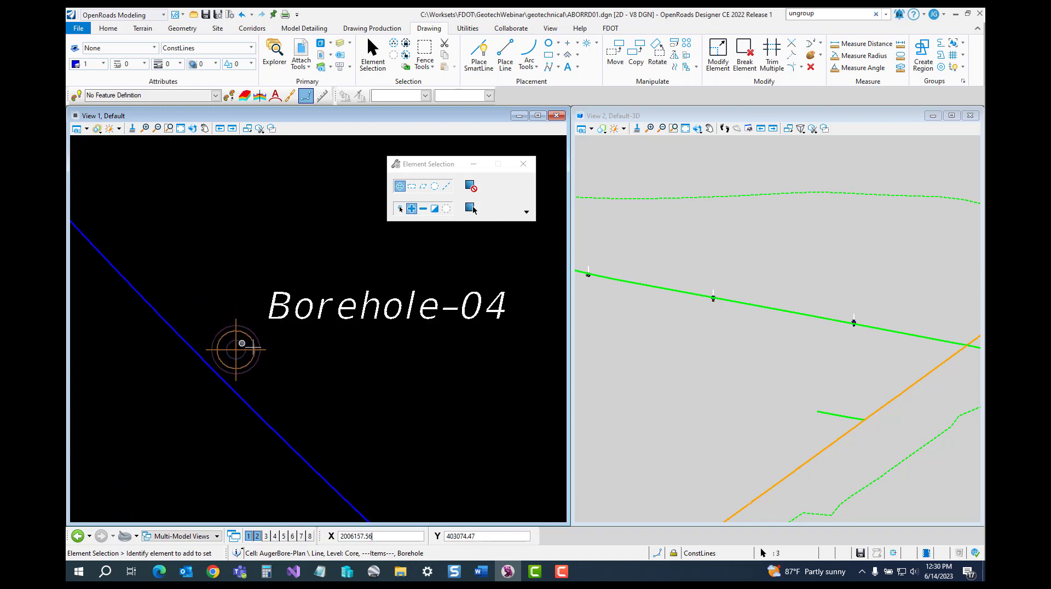
pyautogui.click(235, 350)
# Step: Add the Borehole-05 and Borehole-06 symbols to the selection
pyautogui.scroll(-5, 236, 349)
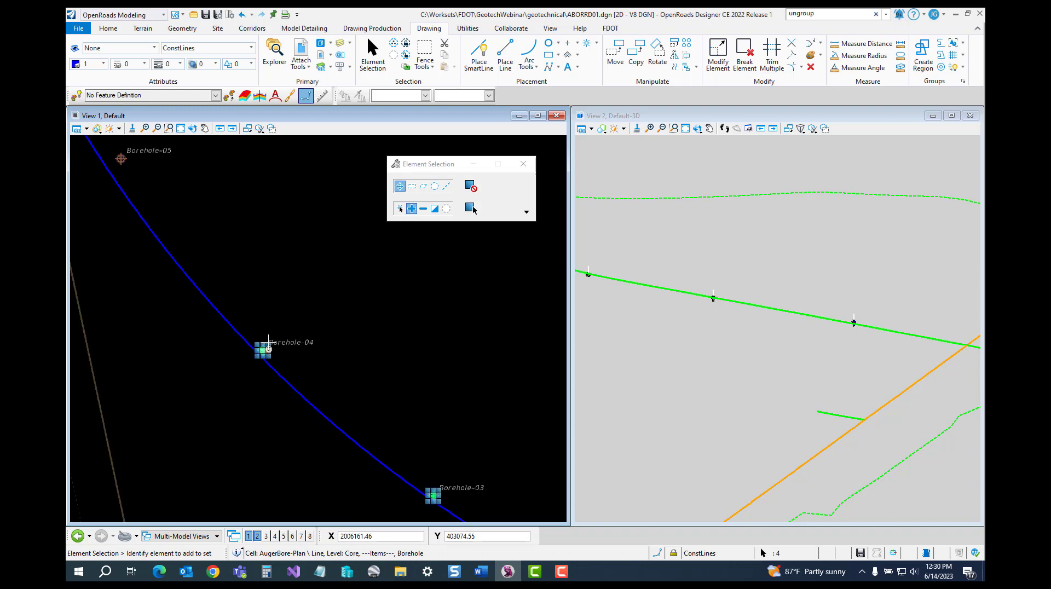
pyautogui.scroll(5, 194, 238)
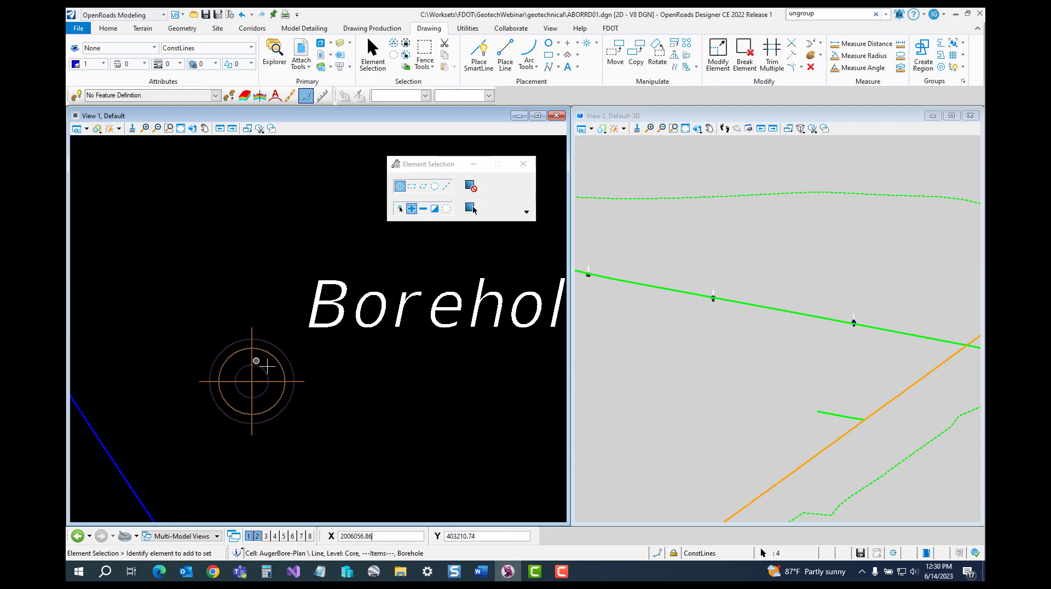
pyautogui.scroll(-5, 298, 380)
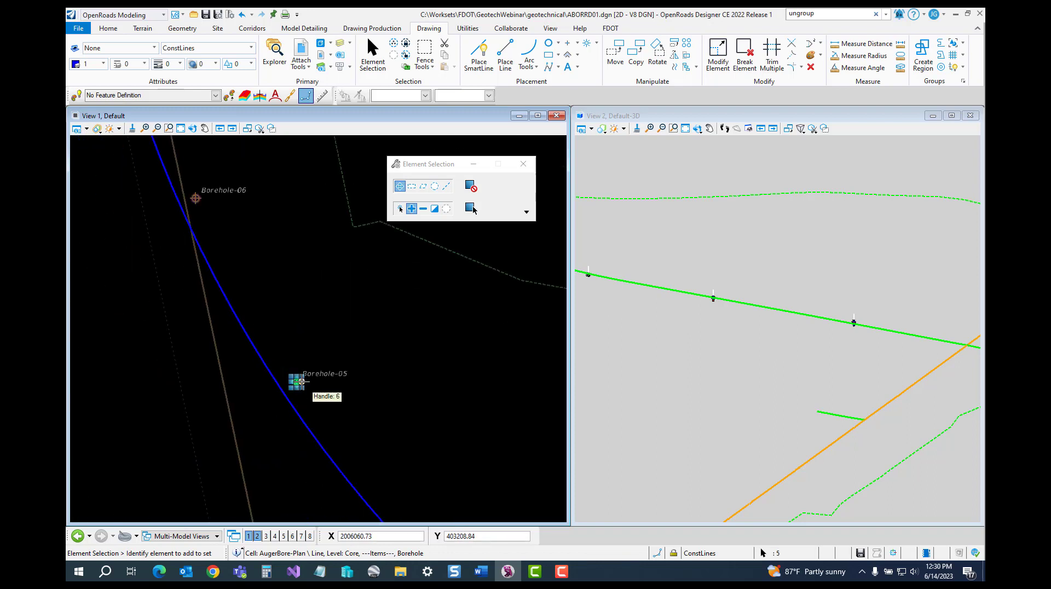
pyautogui.scroll(-2, 241, 274)
pyautogui.scroll(6, 241, 274)
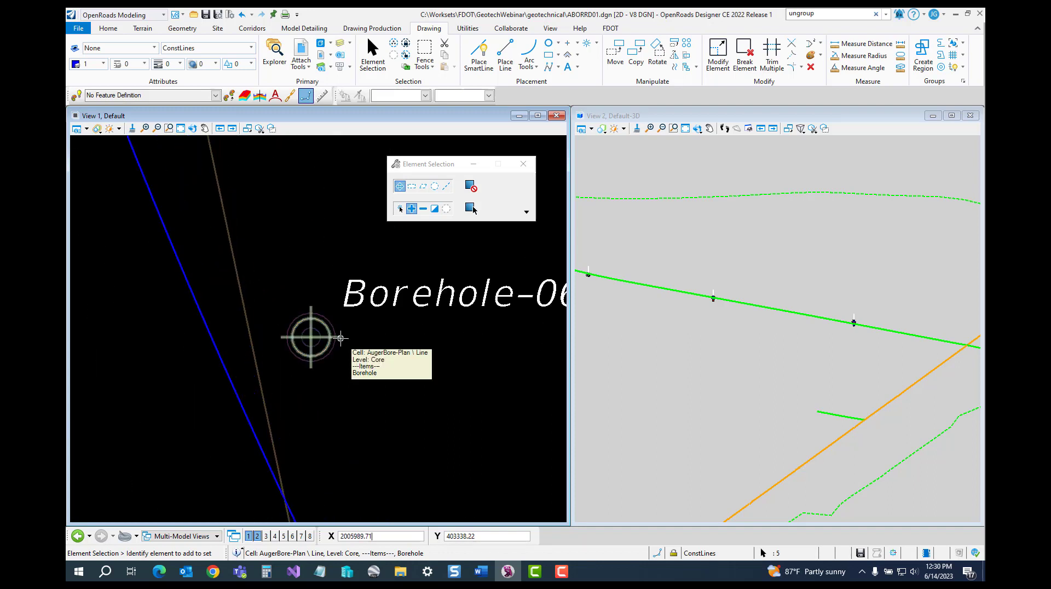
pyautogui.click(309, 337)
# Step: Add the Borehole-07 and Borehole-08 symbols near the end of the curve to the selection
pyautogui.scroll(-5, 311, 336)
pyautogui.scroll(-2, 329, 314)
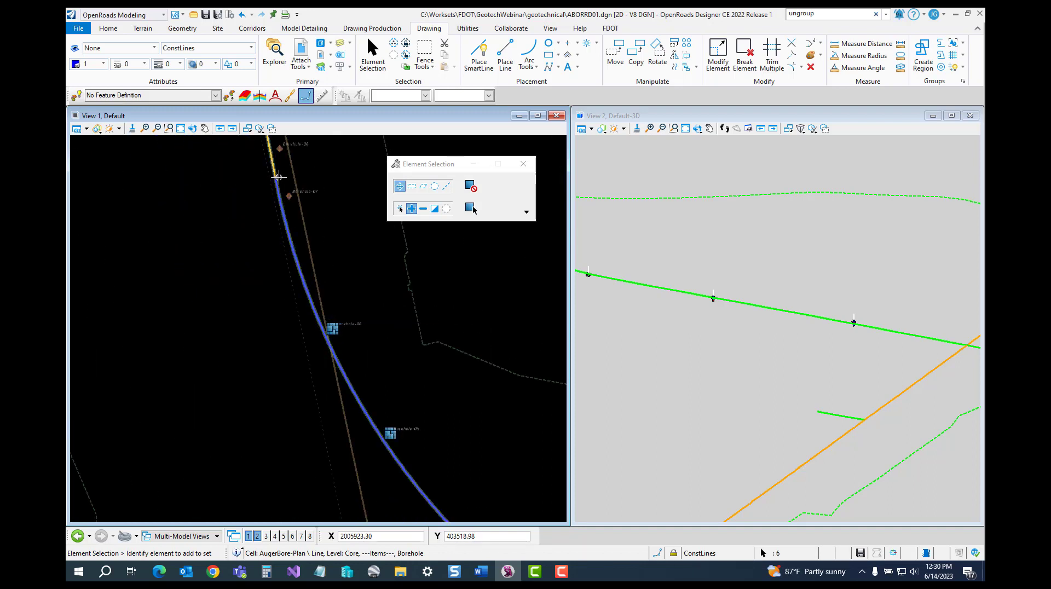
pyautogui.scroll(7, 279, 177)
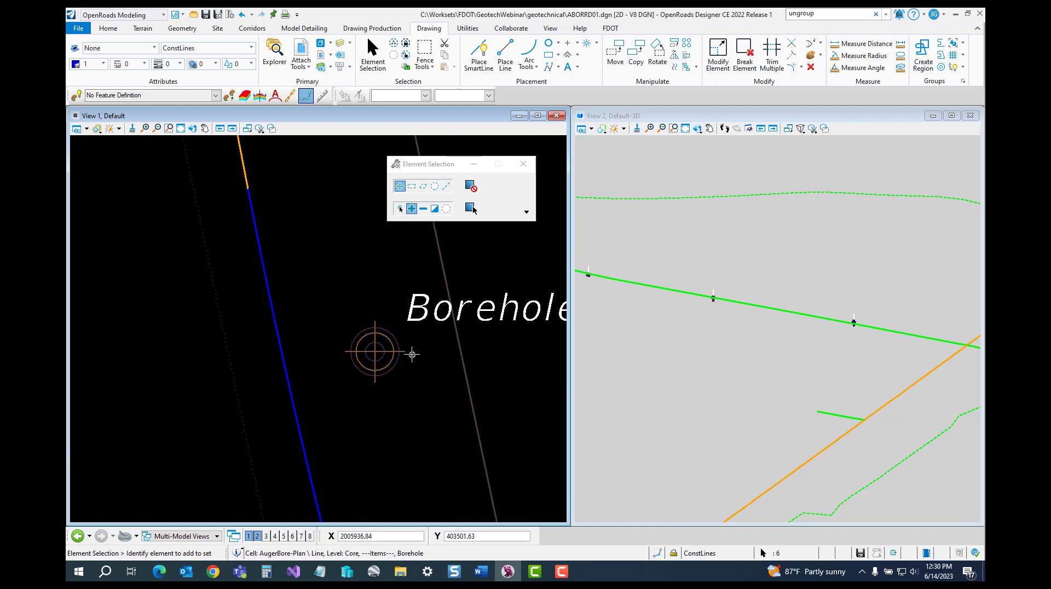
pyautogui.click(375, 352)
pyautogui.scroll(-4, 383, 350)
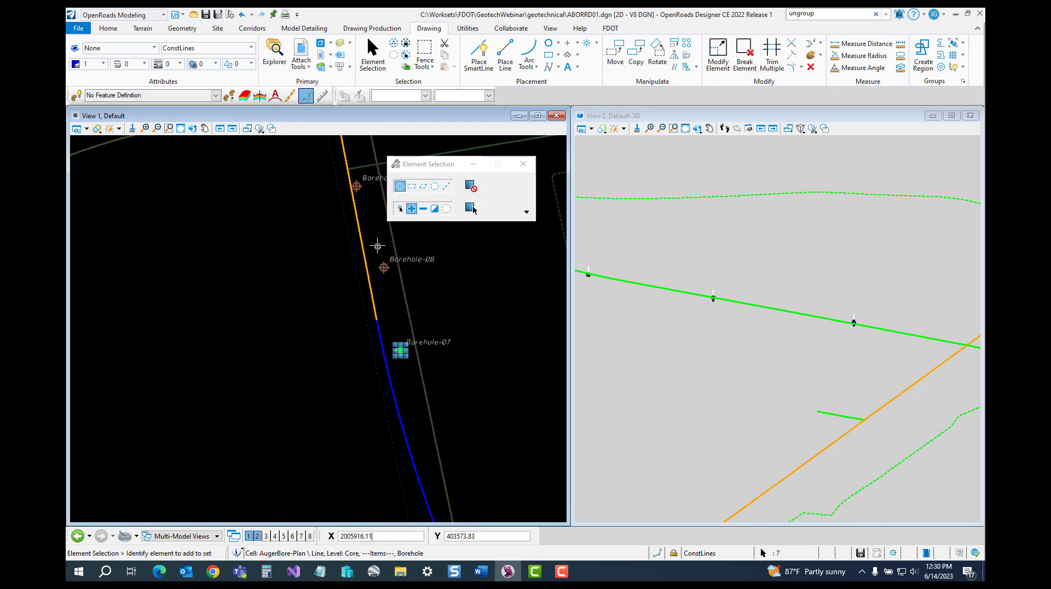
pyautogui.moveTo(377, 245); pyautogui.dragTo(350, 369, button='middle')
pyautogui.scroll(2, 350, 386)
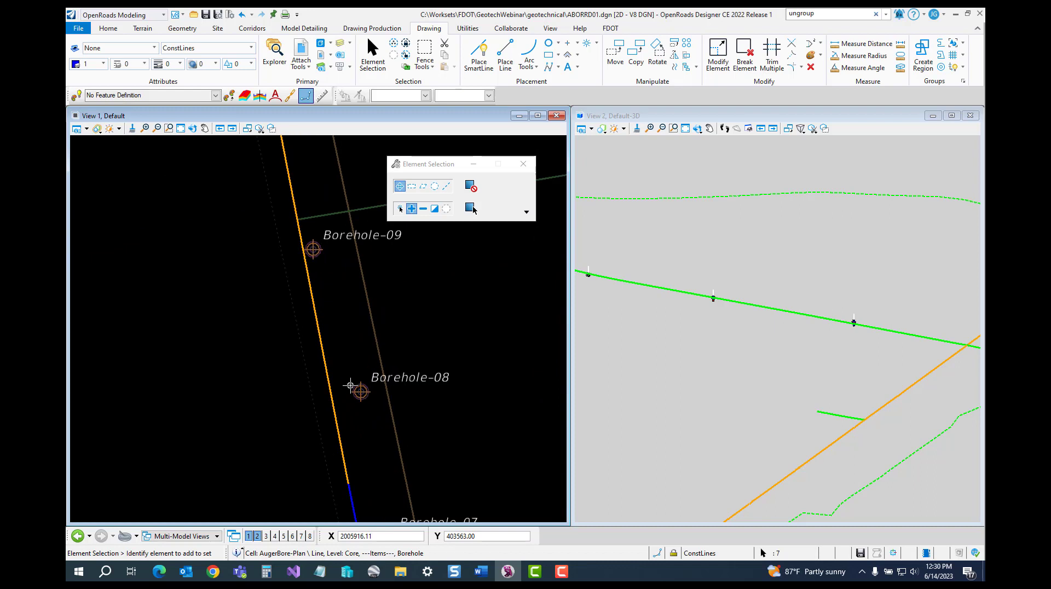
pyautogui.click(368, 392)
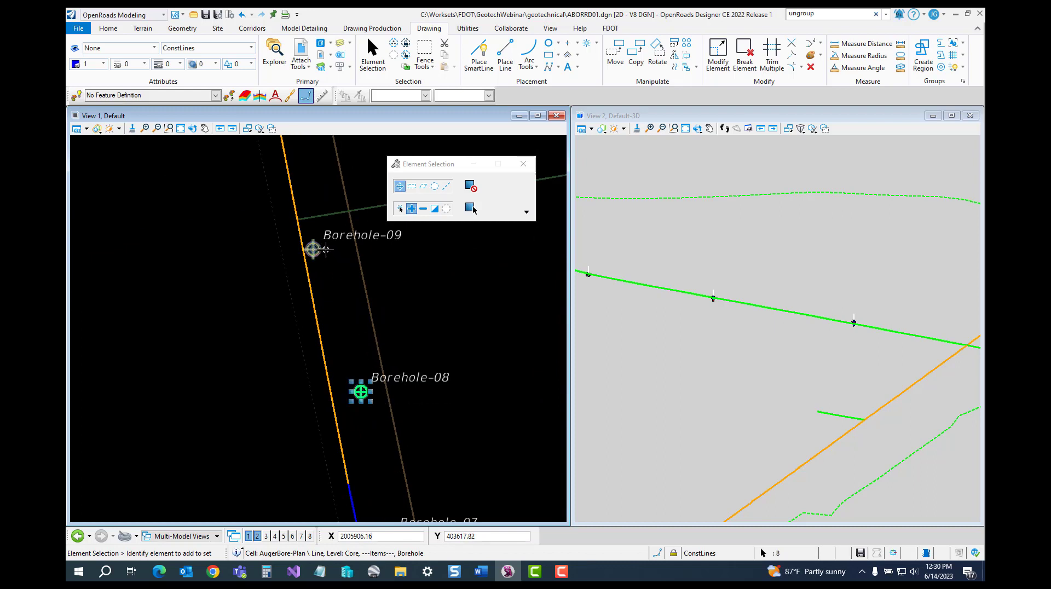
# Step: Add the Borehole-09 and Borehole-10 symbols to the selection and close the Element Selection settings
pyautogui.click(317, 251)
pyautogui.moveTo(323, 264); pyautogui.dragTo(356, 424, button='middle')
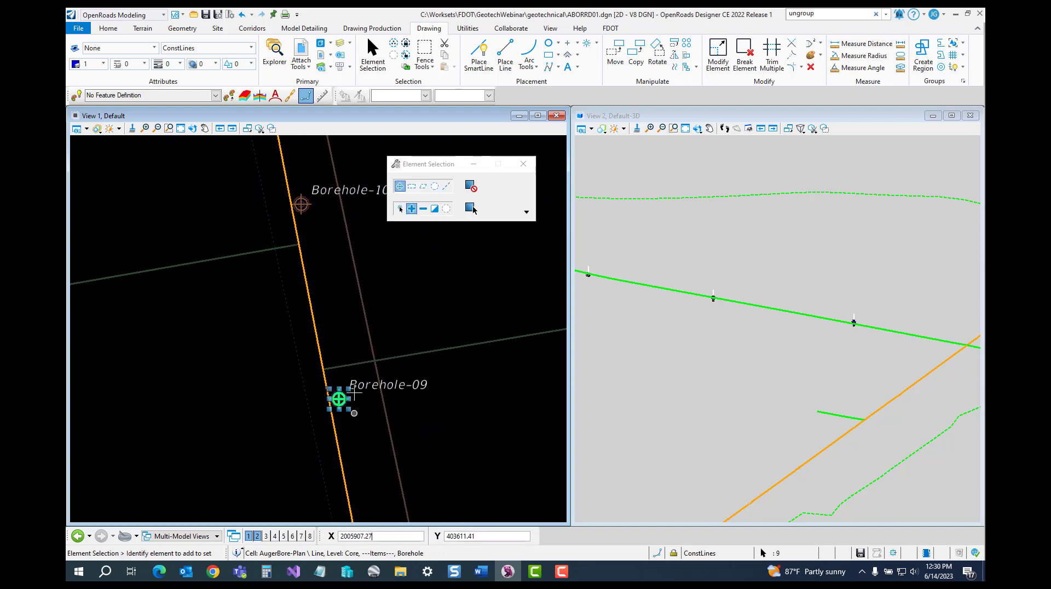
pyautogui.click(313, 207)
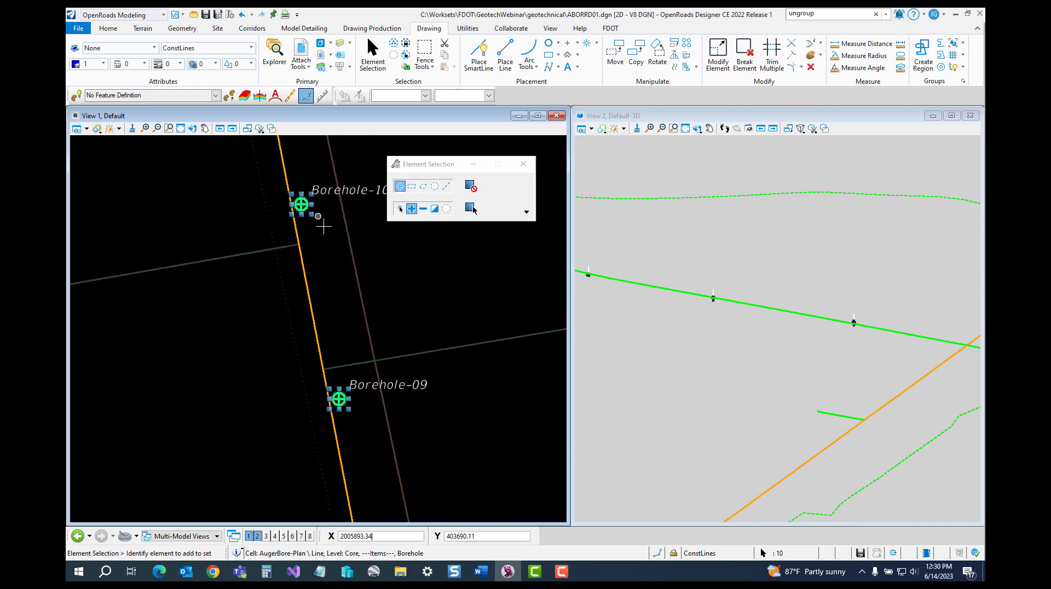
pyautogui.scroll(-4, 323, 227)
pyautogui.scroll(-1, 381, 314)
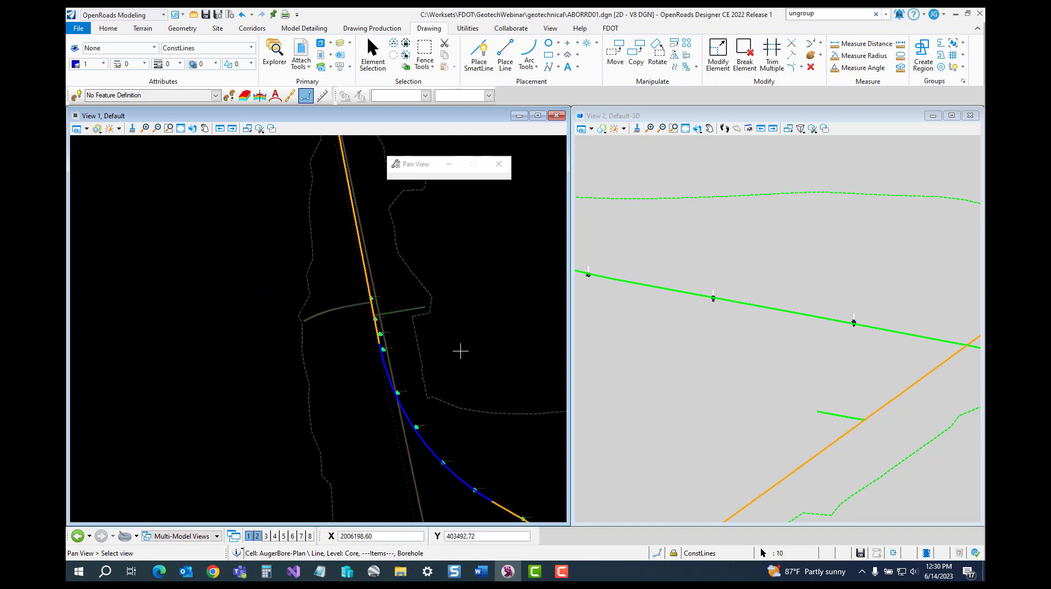
pyautogui.moveTo(459, 350); pyautogui.dragTo(304, 230, button='middle')
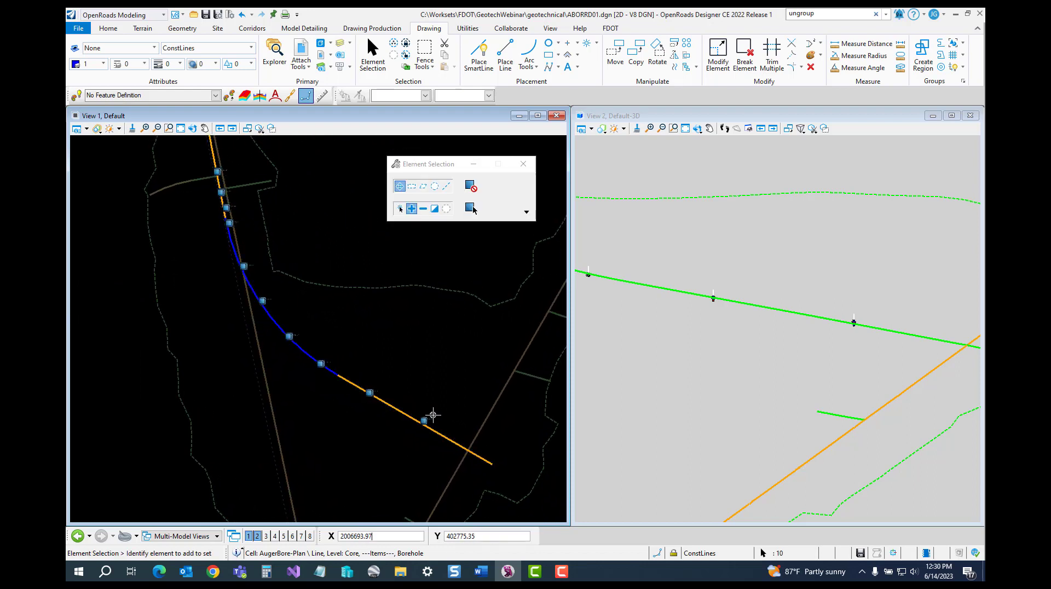
pyautogui.click(523, 164)
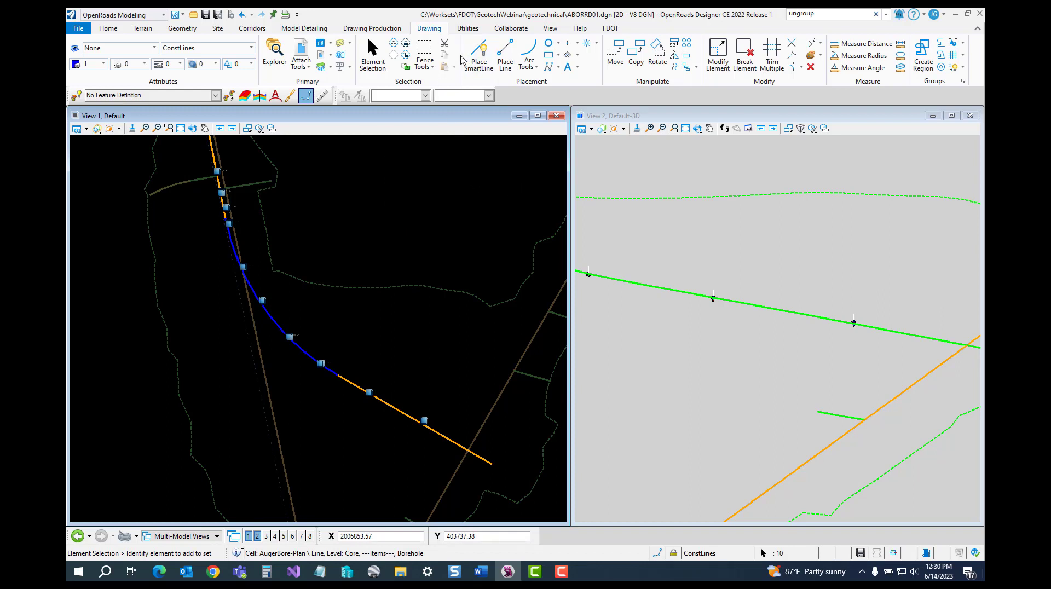
# Step: Start an Event Point List with the BL-Geotech alignment as its baseline
pyautogui.click(361, 30)
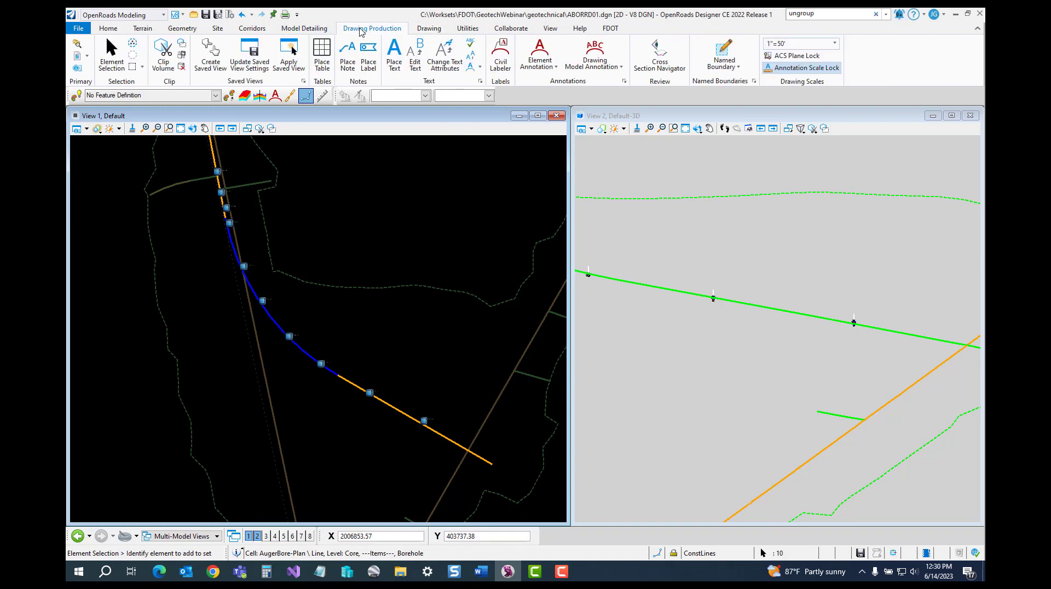
pyautogui.click(187, 30)
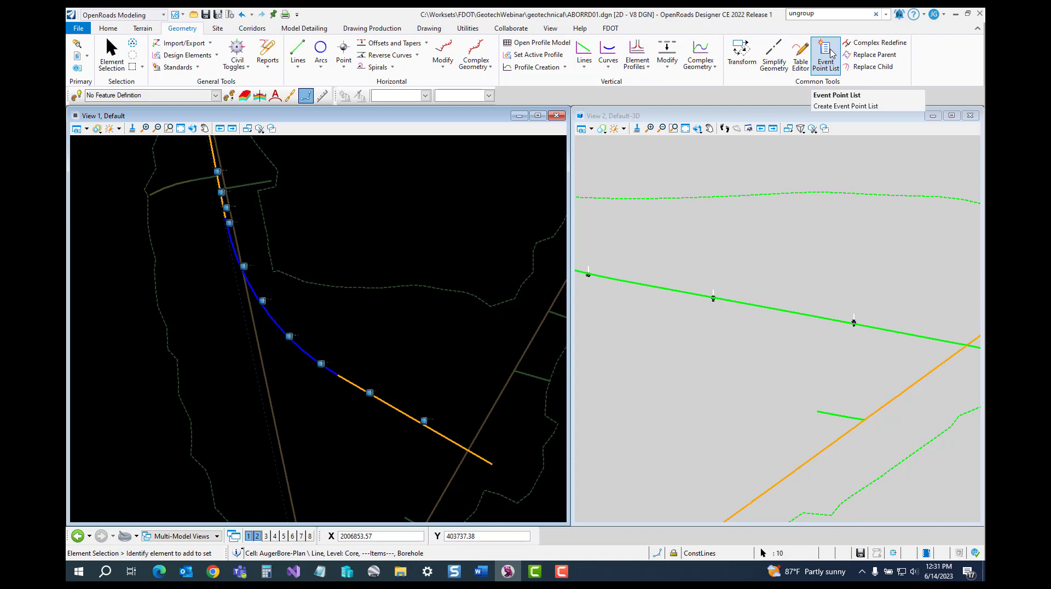
pyautogui.click(827, 54)
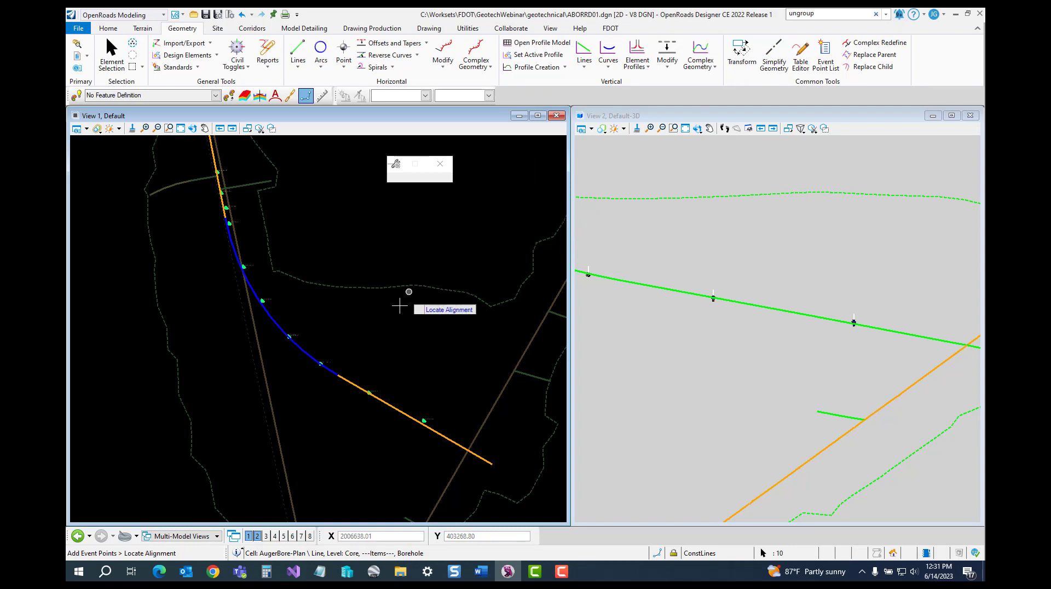
pyautogui.click(351, 379)
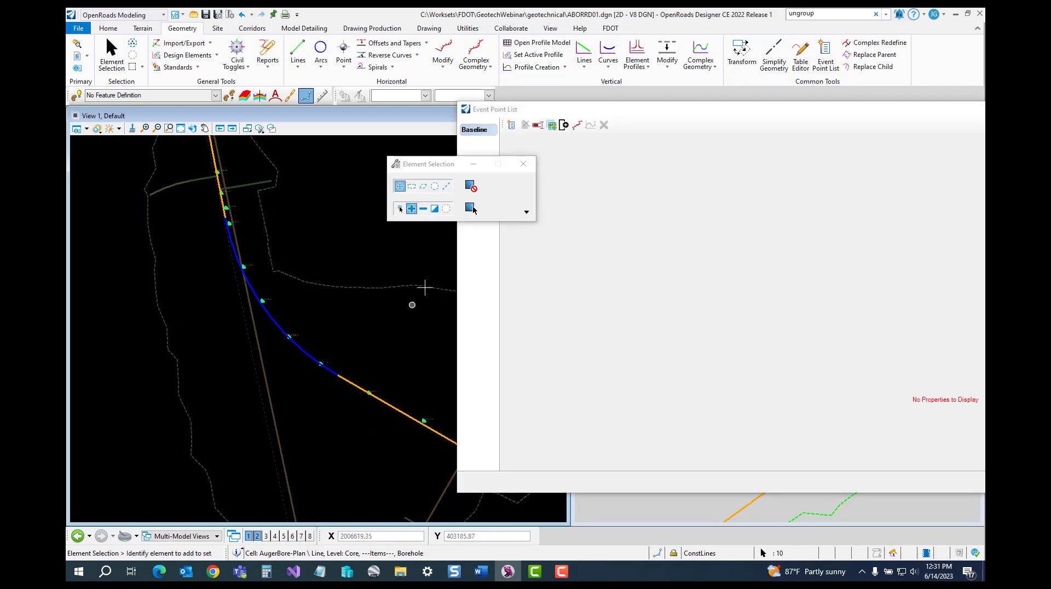
pyautogui.click(523, 163)
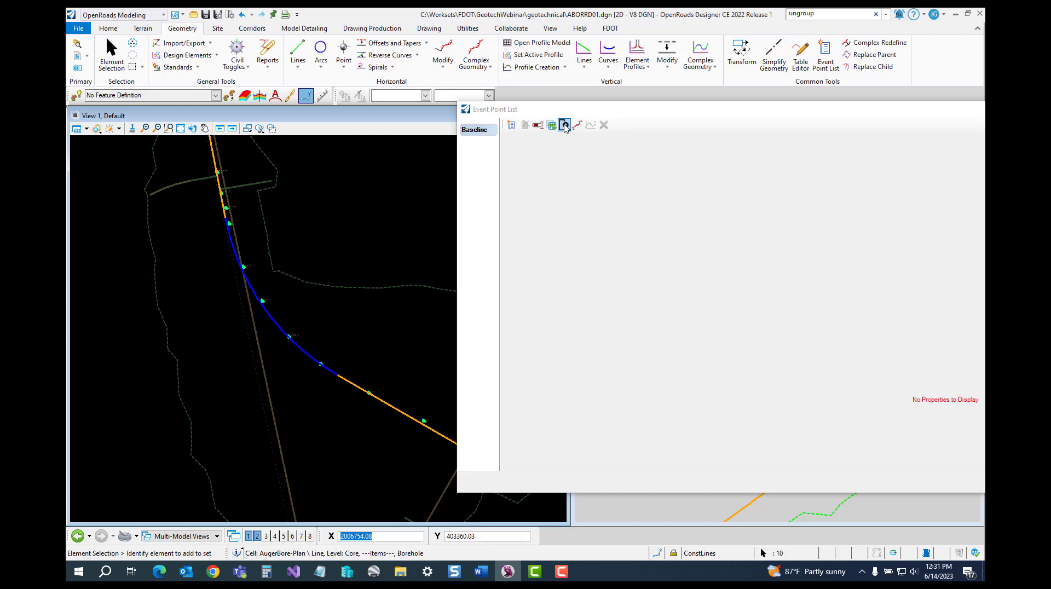
# Step: Add the selected borehole symbols, Borehole-01 through Borehole-10, to the event point list as located points
pyautogui.click(564, 125)
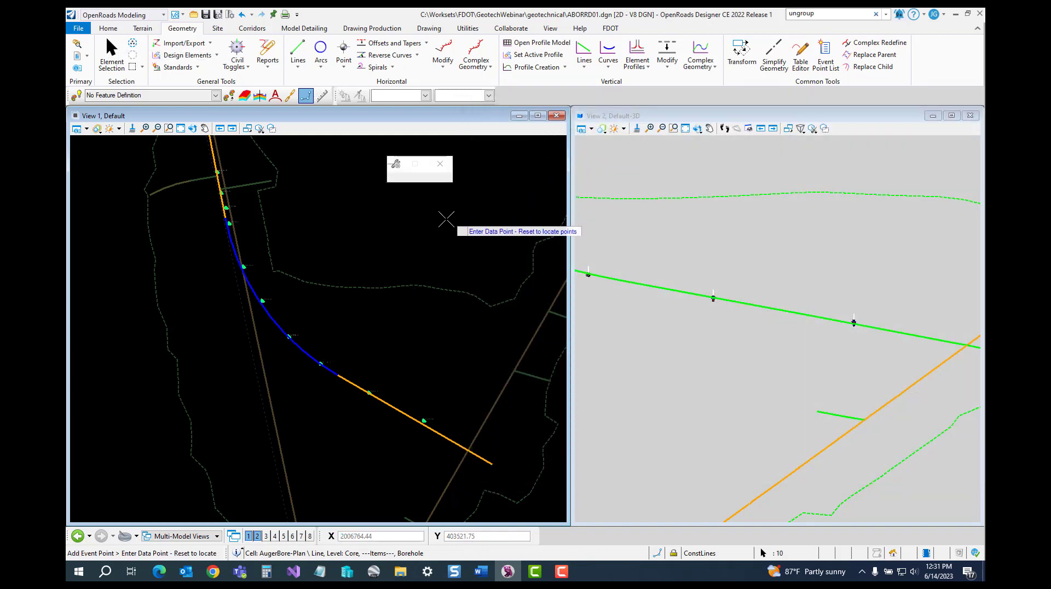
pyautogui.rightClick(417, 226)
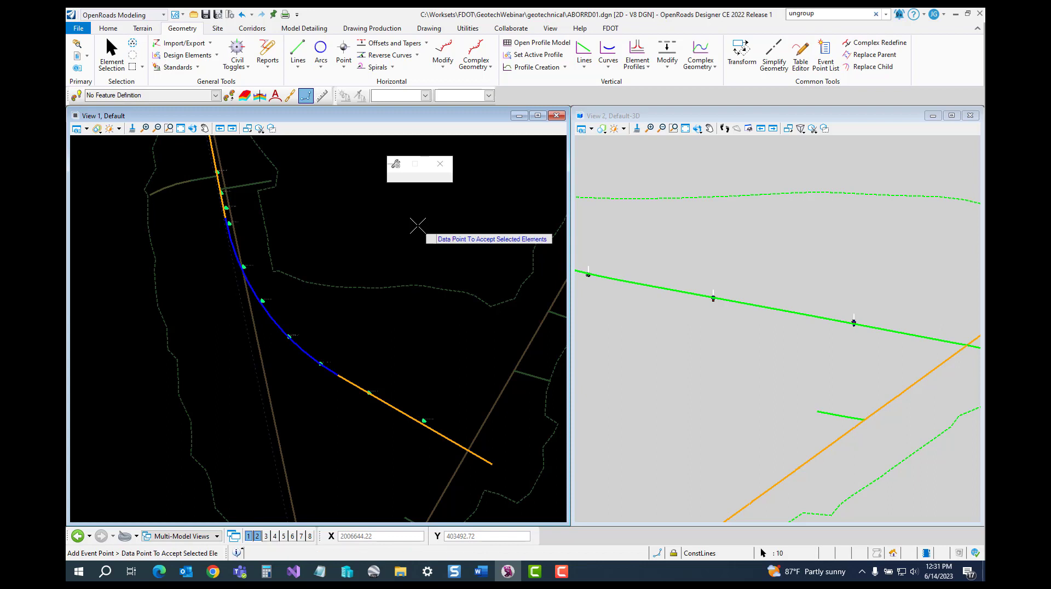
pyautogui.click(417, 225)
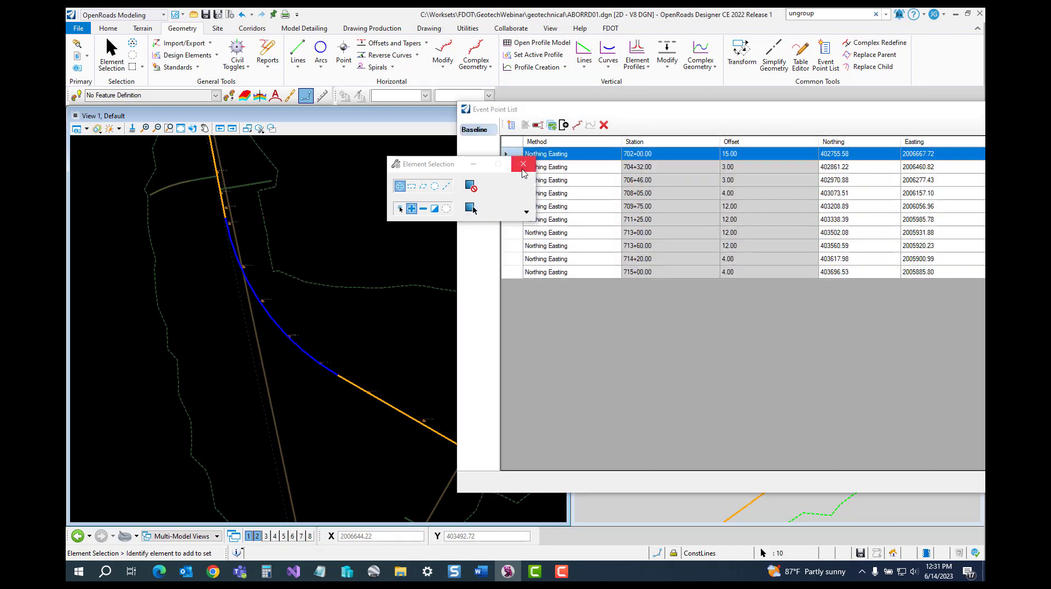
# Step: Go through the event point rows and bring the whole list into view to examine each borehole's station, offset, northing and easting
pyautogui.click(556, 160)
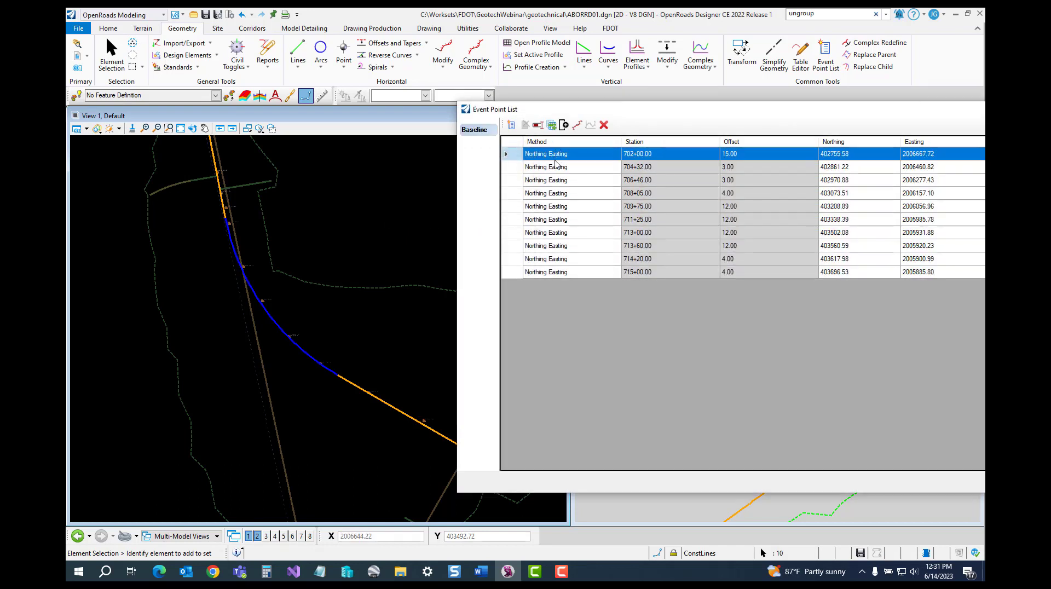
pyautogui.press('Down')
pyautogui.press('Down')
pyautogui.press('Down')
pyautogui.press('Down')
pyautogui.press('Down')
pyautogui.press('Down')
pyautogui.press('Down')
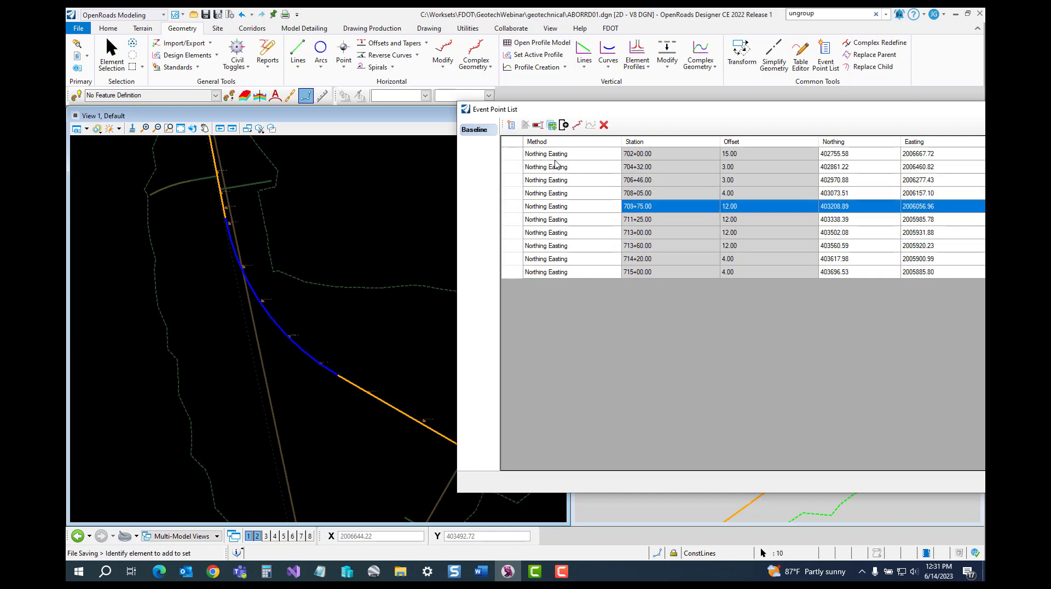
pyautogui.press('Down')
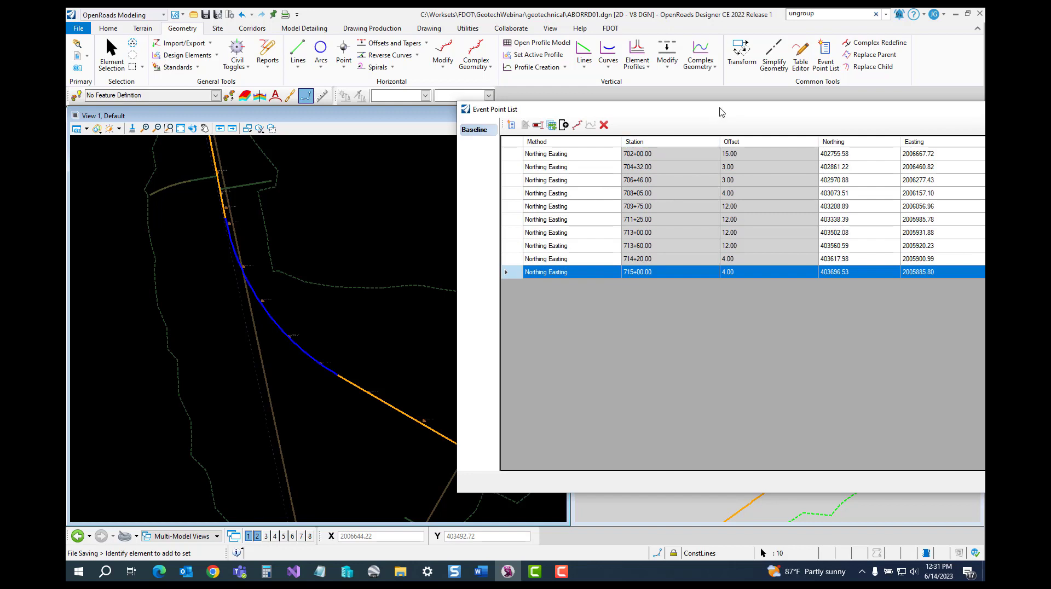
pyautogui.moveTo(720, 112); pyautogui.dragTo(490, 121)
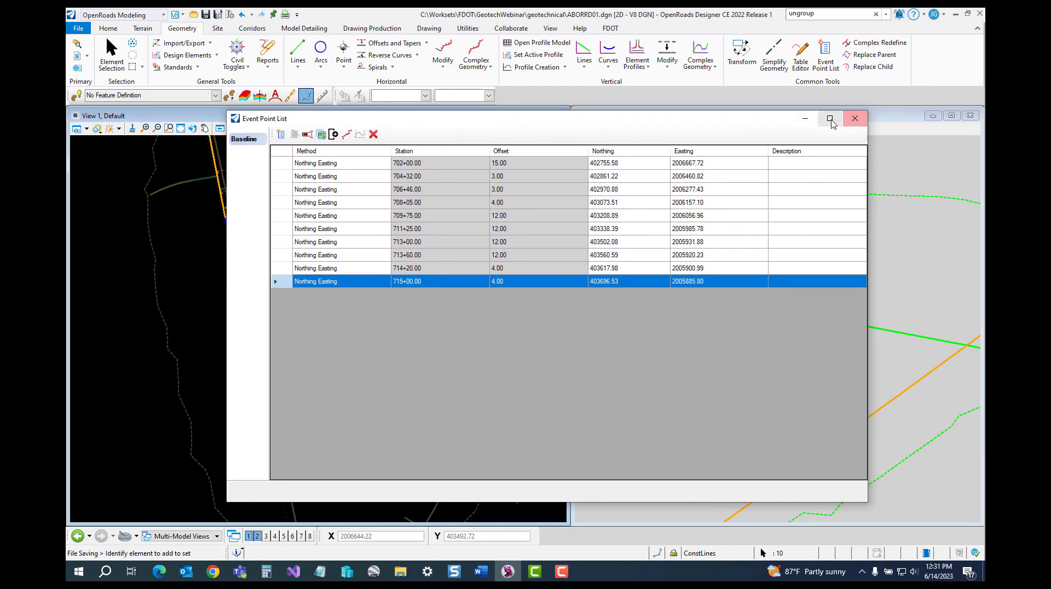
# Step: Close the event point list and start placing a civil cross section named boundary with the 24x36 Cross Sections seed and Create Drawing off
pyautogui.click(855, 119)
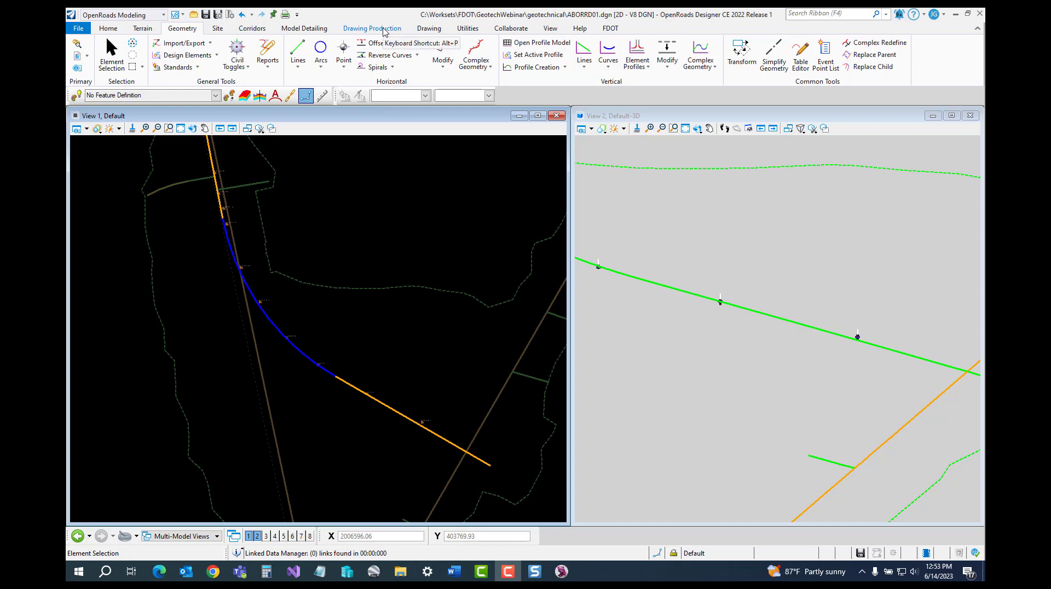
pyautogui.click(386, 30)
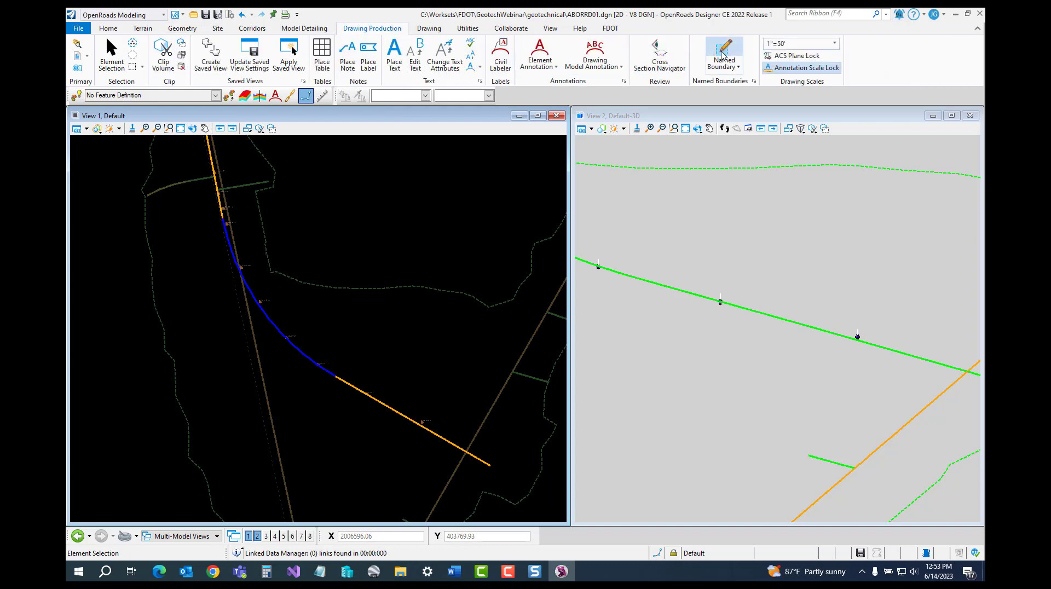
pyautogui.click(724, 54)
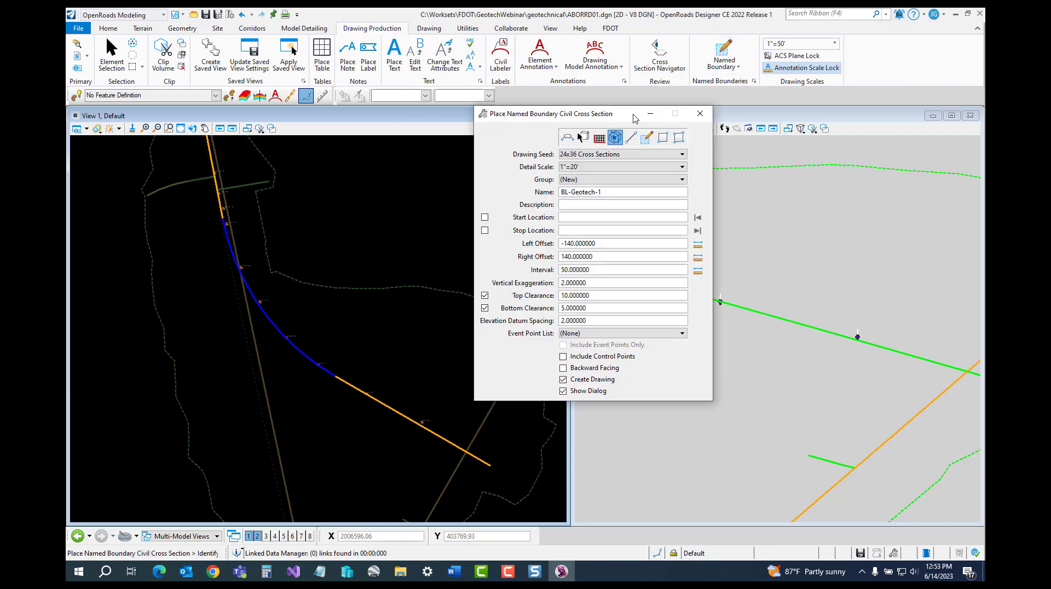
pyautogui.click(592, 156)
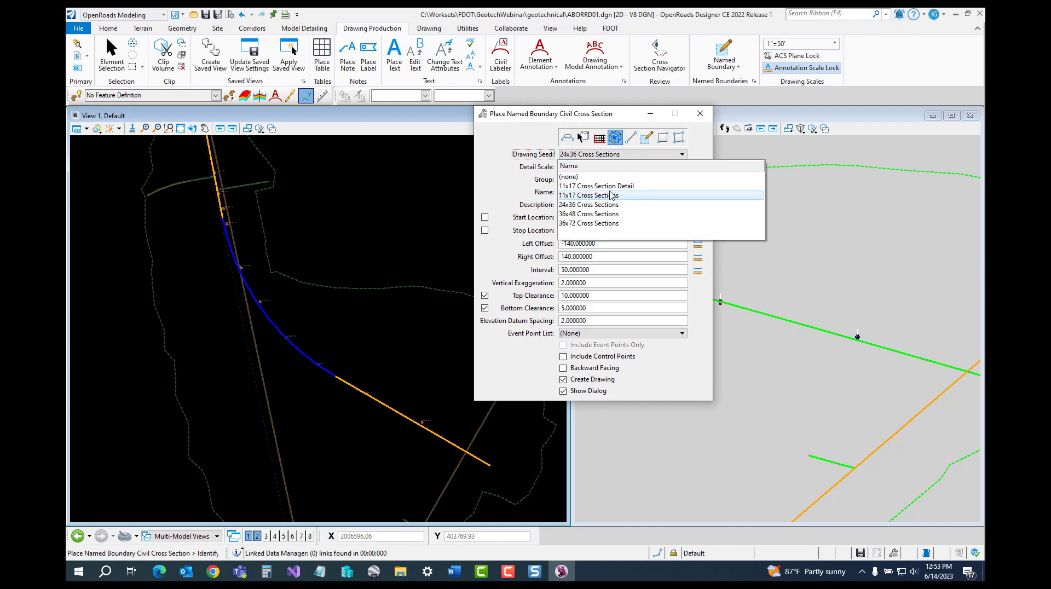
pyautogui.click(603, 205)
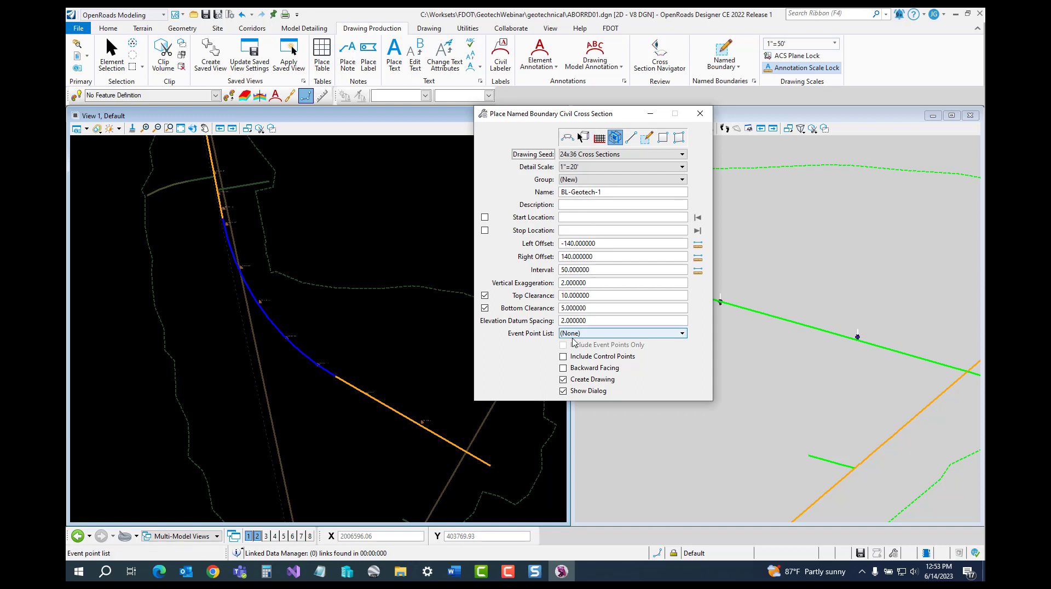
pyautogui.click(562, 380)
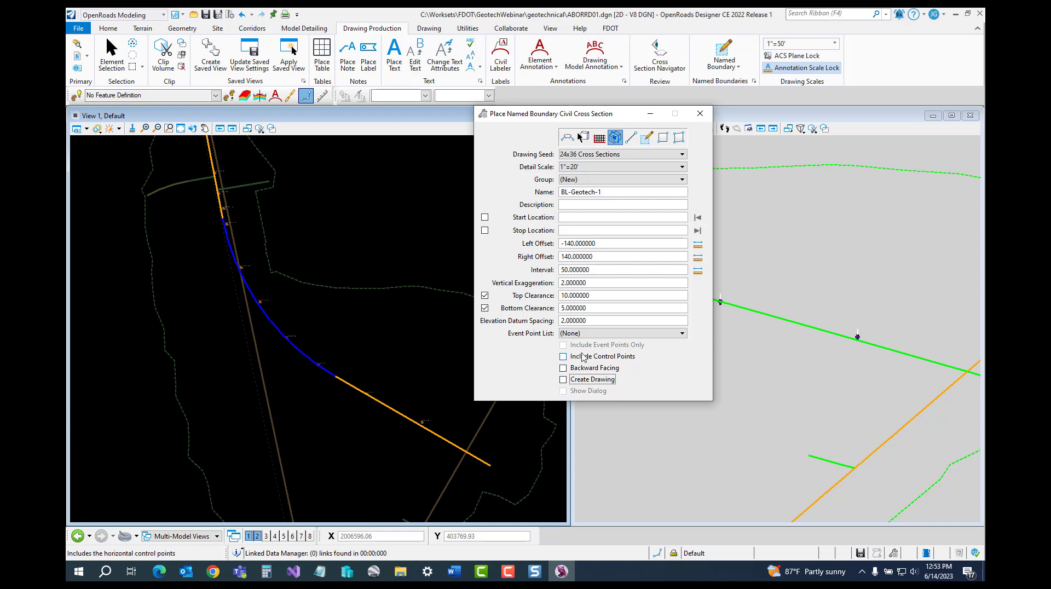
# Step: Place cross section named boundaries along BL-Geotech using the Baseline event point list, including event points only, and close the Element Selection settings
pyautogui.click(596, 334)
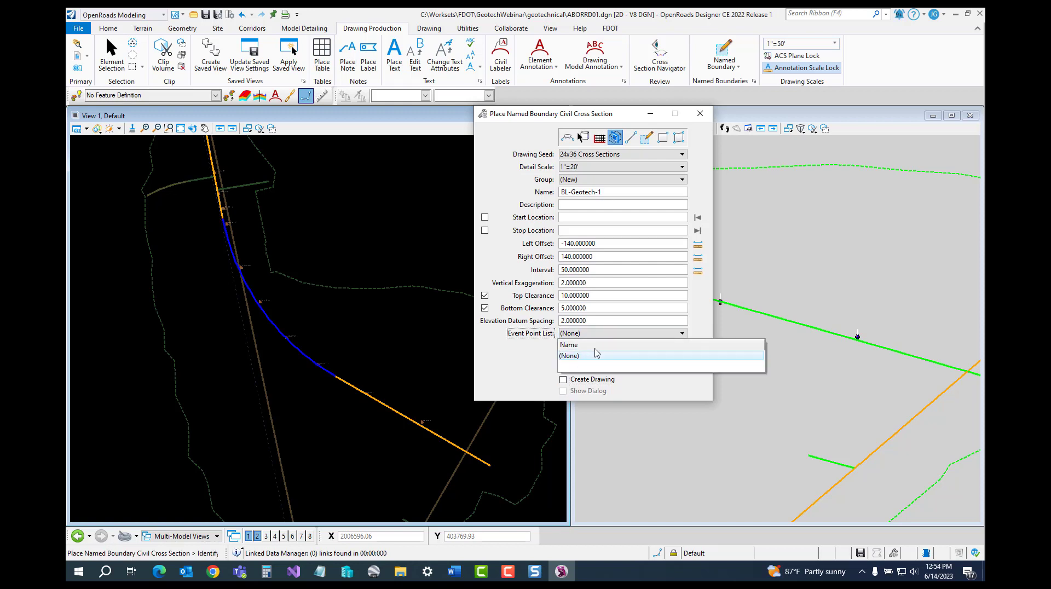
pyautogui.click(600, 356)
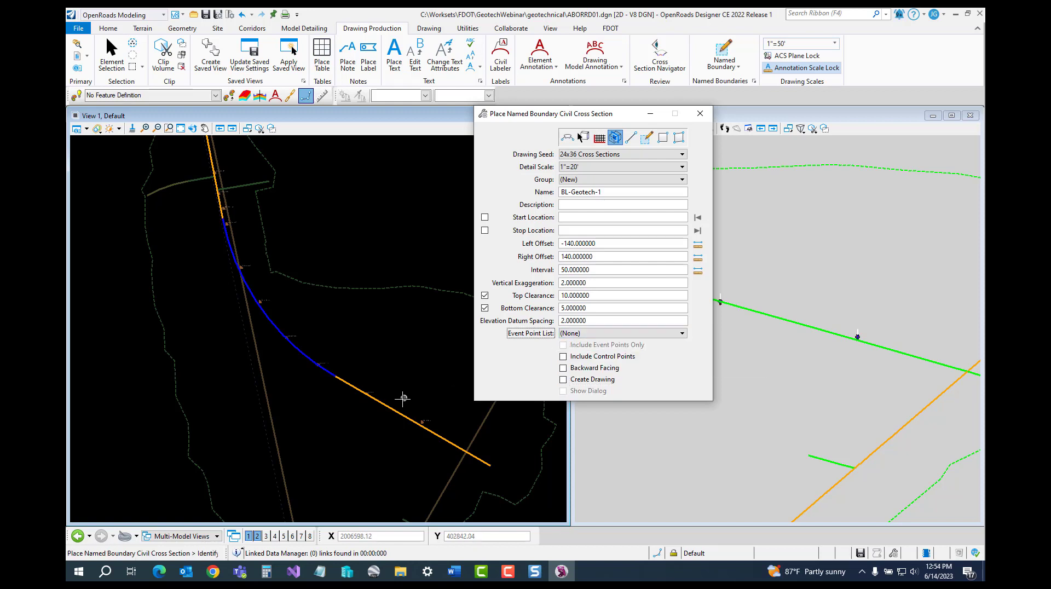
pyautogui.click(402, 399)
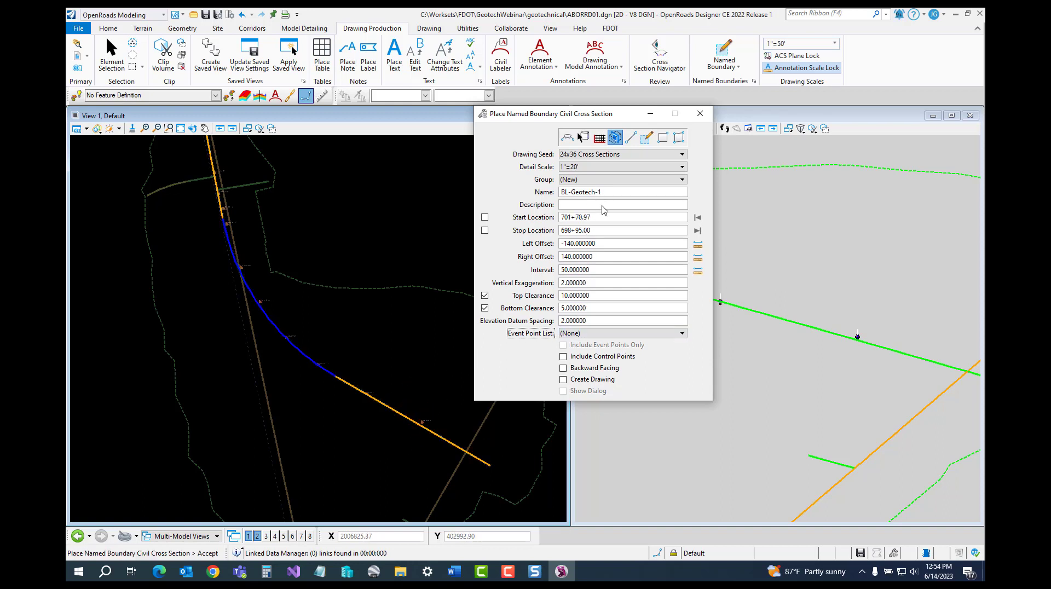
pyautogui.click(592, 332)
pyautogui.click(582, 368)
pyautogui.click(573, 358)
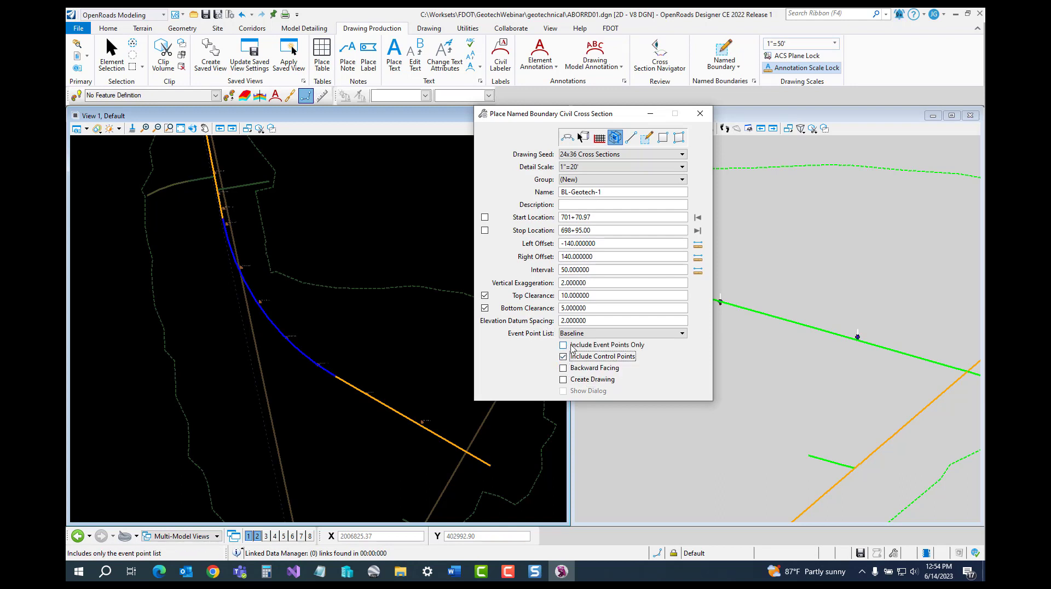
pyautogui.click(560, 348)
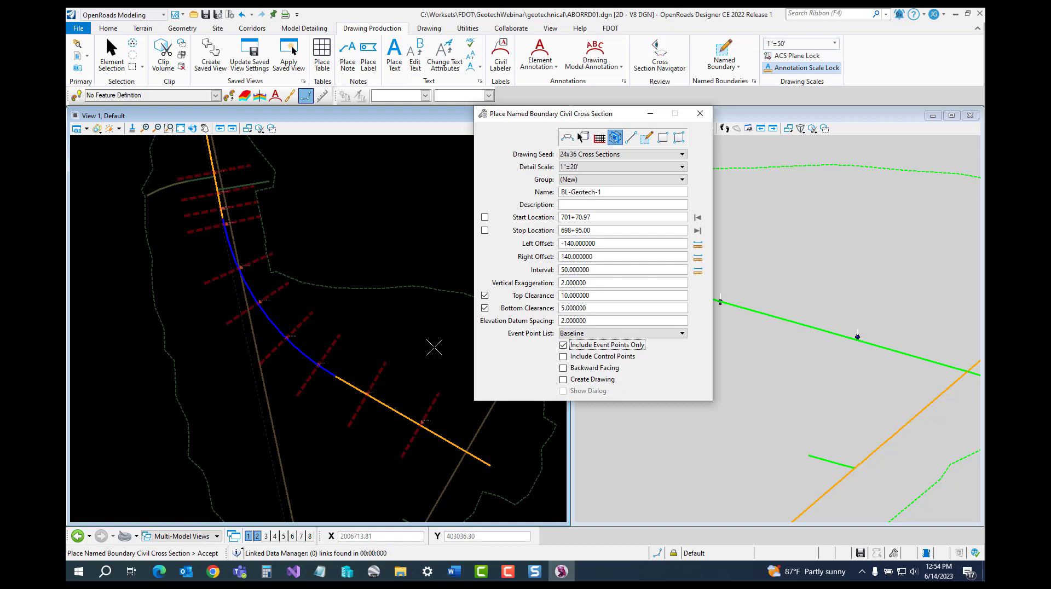
pyautogui.click(434, 347)
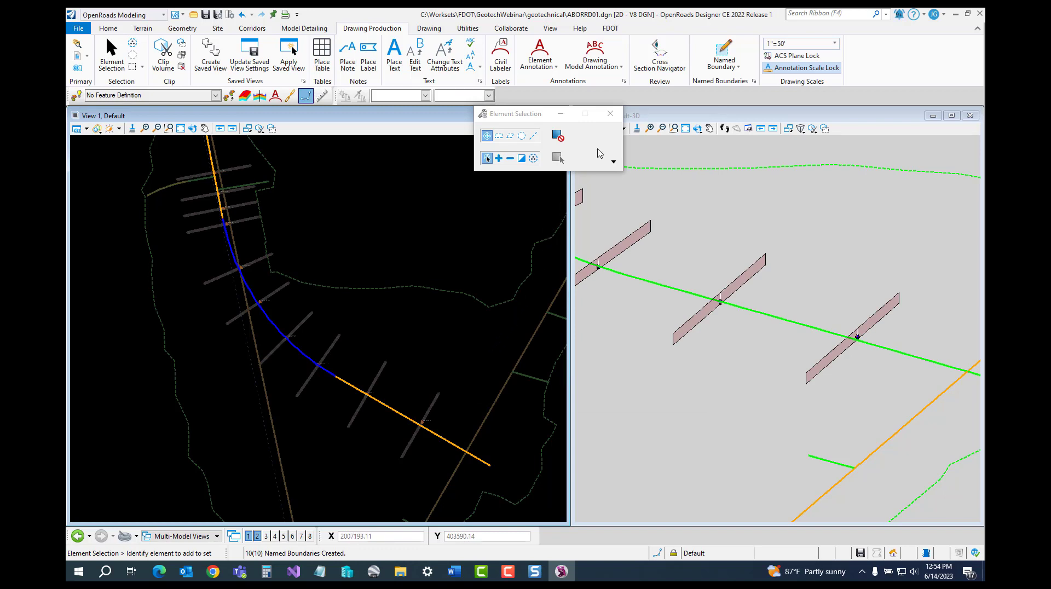
pyautogui.click(611, 113)
# Step: Inspect one borehole column and its cross section boundary in the 3D model up close and from the side
pyautogui.scroll(4, 709, 323)
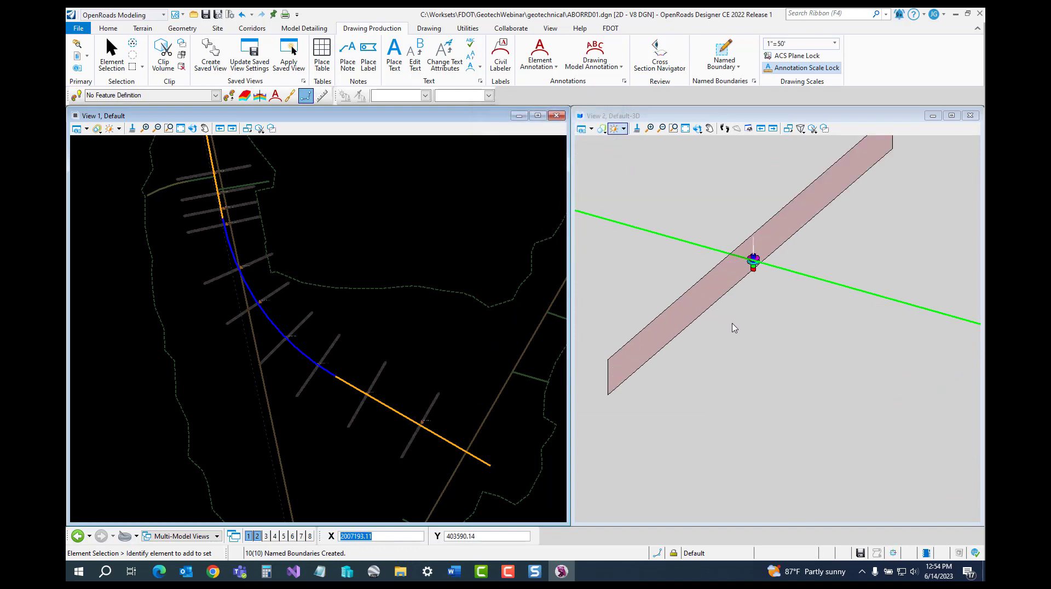
pyautogui.keyDown('shift'); pyautogui.moveTo(735, 327); pyautogui.dragTo(718, 295, button='middle'); pyautogui.keyUp('shift')
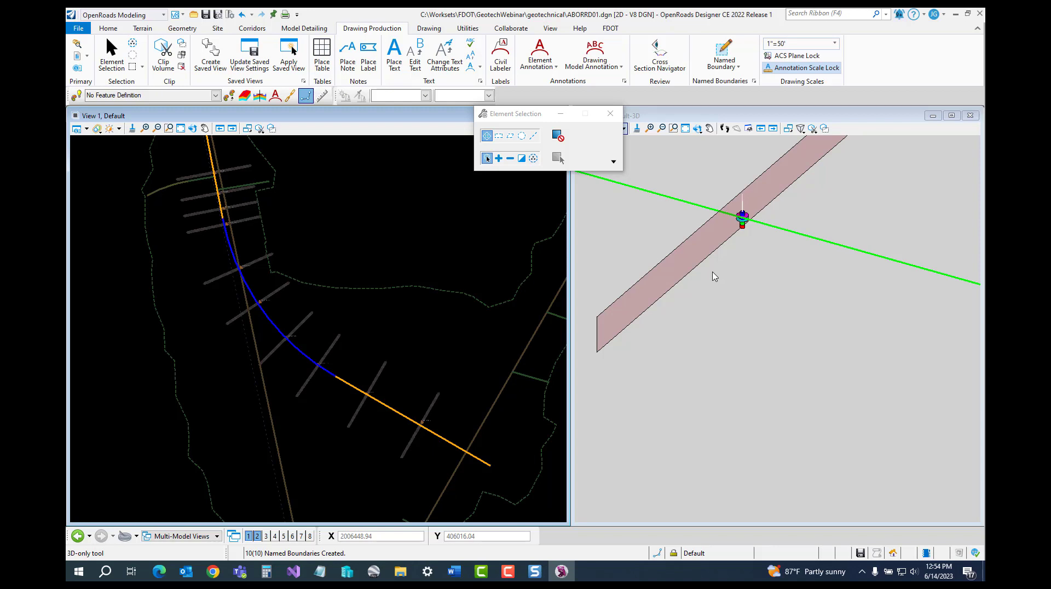
pyautogui.keyDown('shift'); pyautogui.moveTo(736, 321); pyautogui.dragTo(769, 372, button='middle'); pyautogui.keyUp('shift')
pyautogui.scroll(-2, 737, 285)
pyautogui.scroll(4, 757, 288)
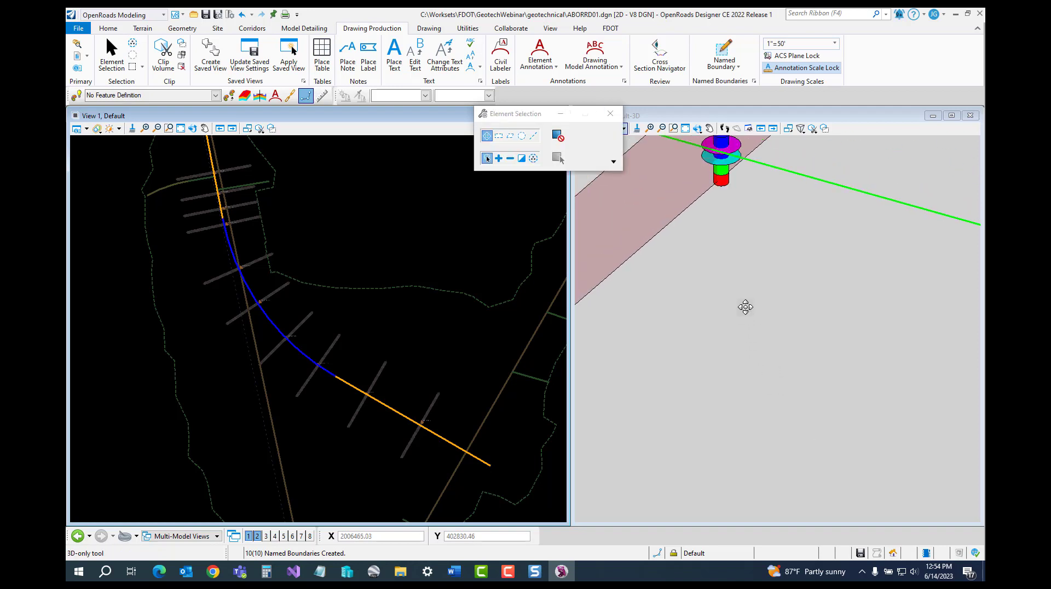
pyautogui.click(735, 301)
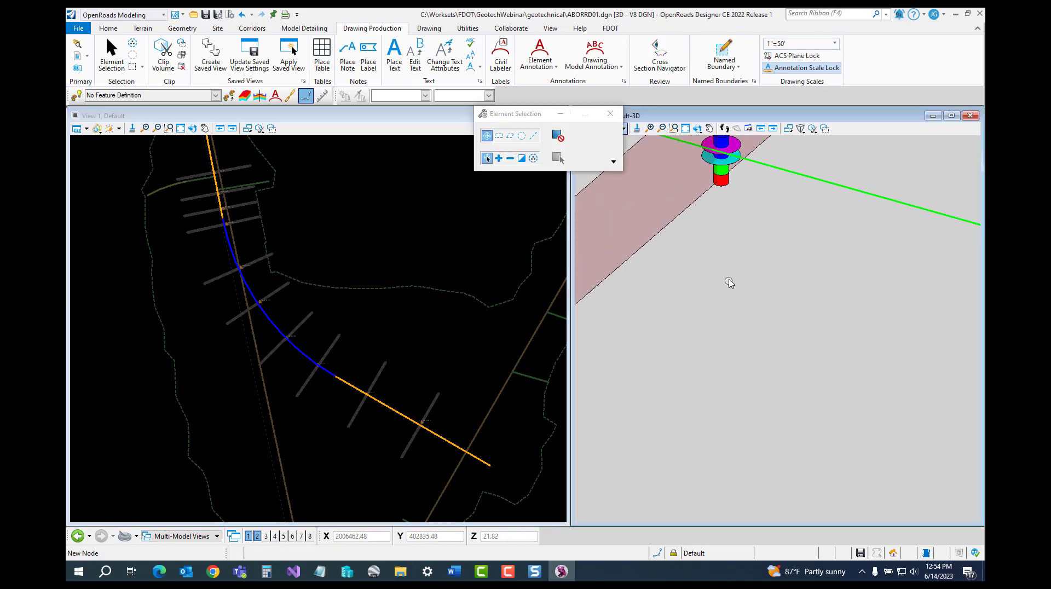
pyautogui.moveTo(725, 248); pyautogui.dragTo(726, 249)
pyautogui.press('Left')
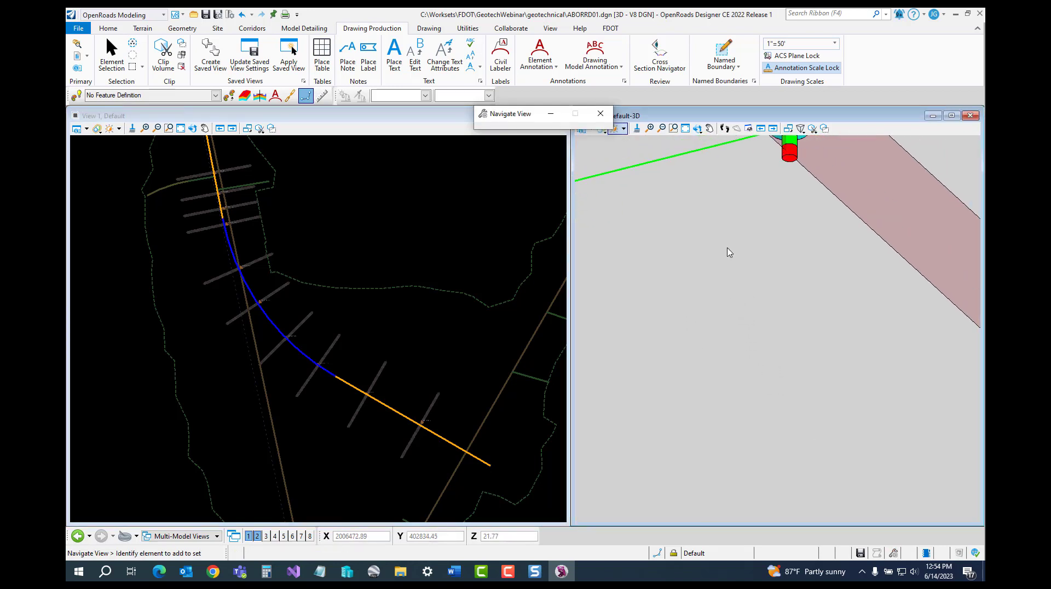
pyautogui.press('Left')
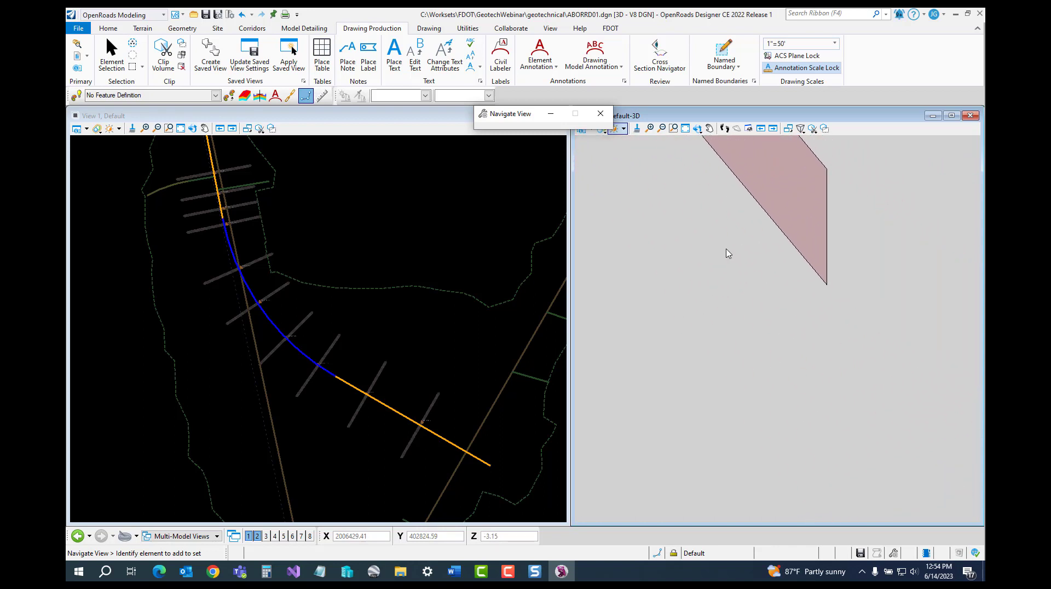
pyautogui.keyDown('shift'); pyautogui.moveTo(726, 249); pyautogui.dragTo(722, 335, button='middle'); pyautogui.keyUp('shift')
pyautogui.scroll(7, 667, 221)
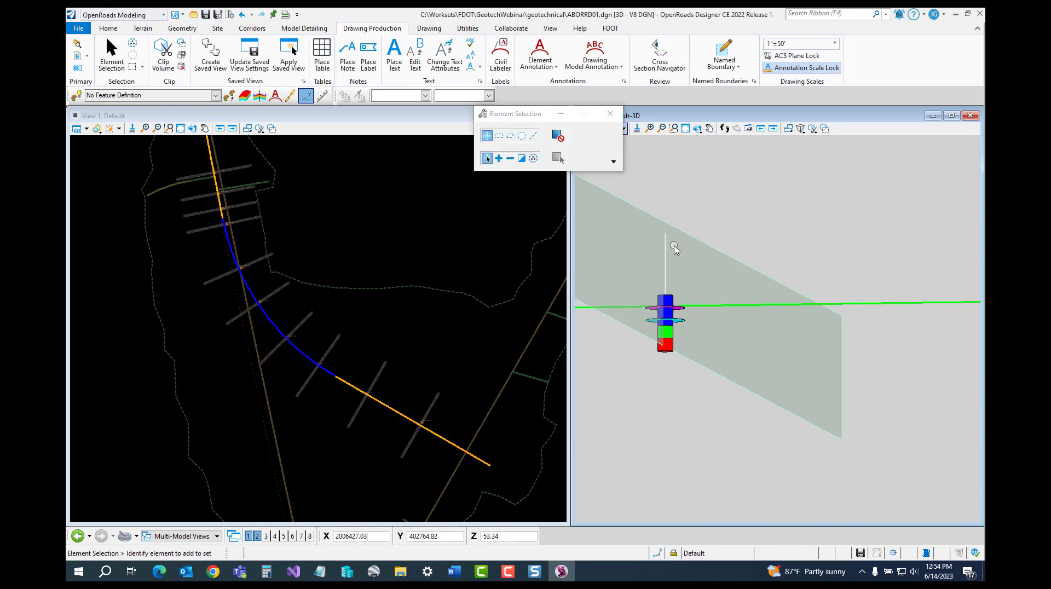
pyautogui.keyDown('shift'); pyautogui.moveTo(680, 263); pyautogui.dragTo(699, 255, button='middle'); pyautogui.keyUp('shift')
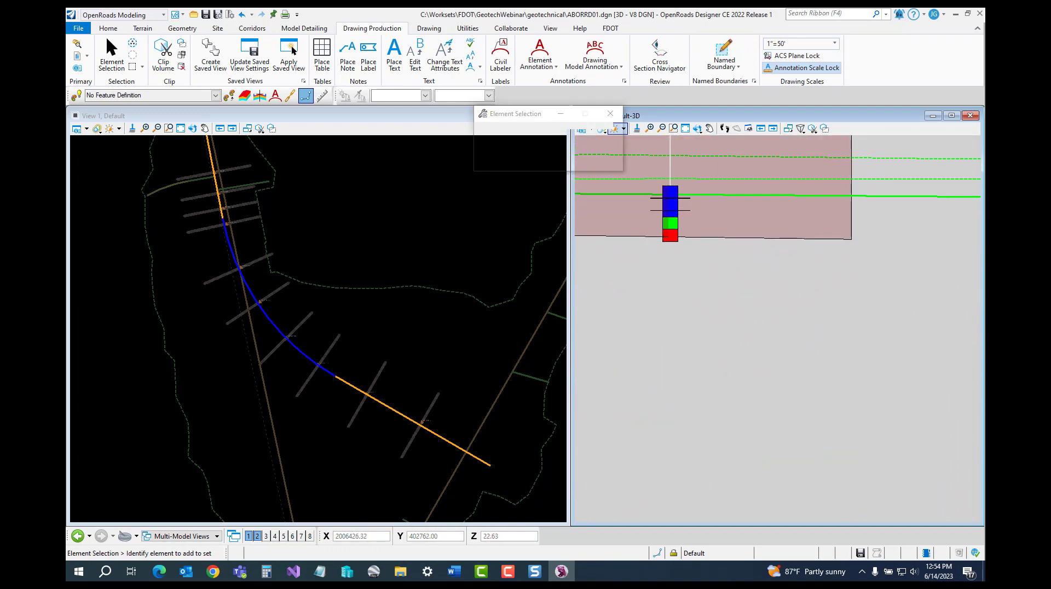
# Step: Compare the depth of a neighbouring borehole column with the lower edge of its cross section boundary in the 3D model
pyautogui.scroll(-6, 698, 252)
pyautogui.scroll(3, 888, 263)
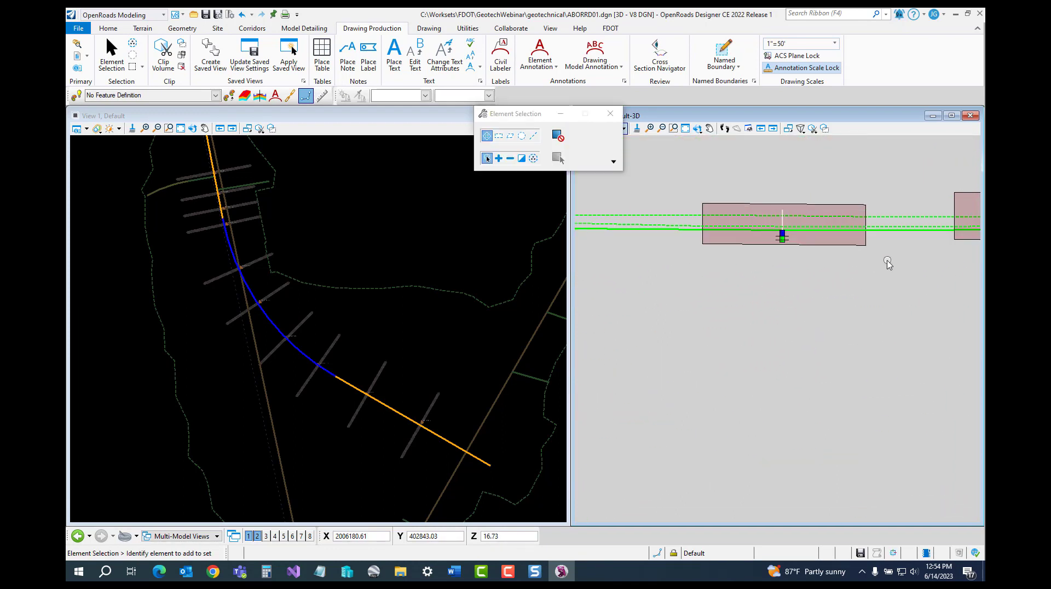
pyautogui.moveTo(846, 261); pyautogui.dragTo(602, 254, button='middle')
pyautogui.scroll(3, 808, 243)
pyautogui.moveTo(801, 245); pyautogui.dragTo(758, 278, button='middle')
pyautogui.scroll(2, 709, 251)
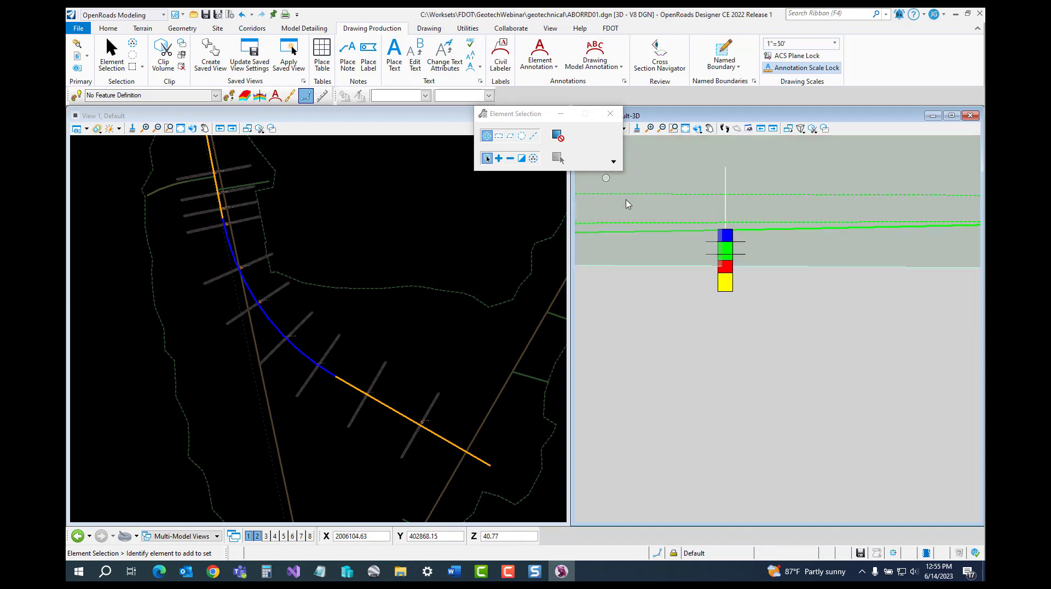
# Step: Adjust the geotech named boundaries with a bottom clearance of 5.0 and close the Element Selection settings
pyautogui.click(610, 29)
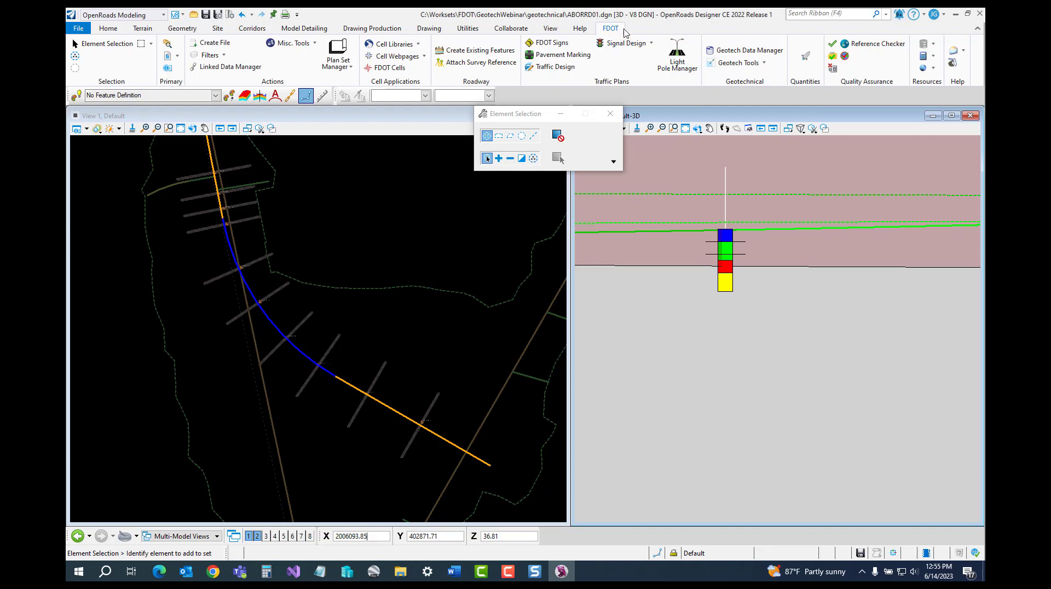
pyautogui.click(764, 64)
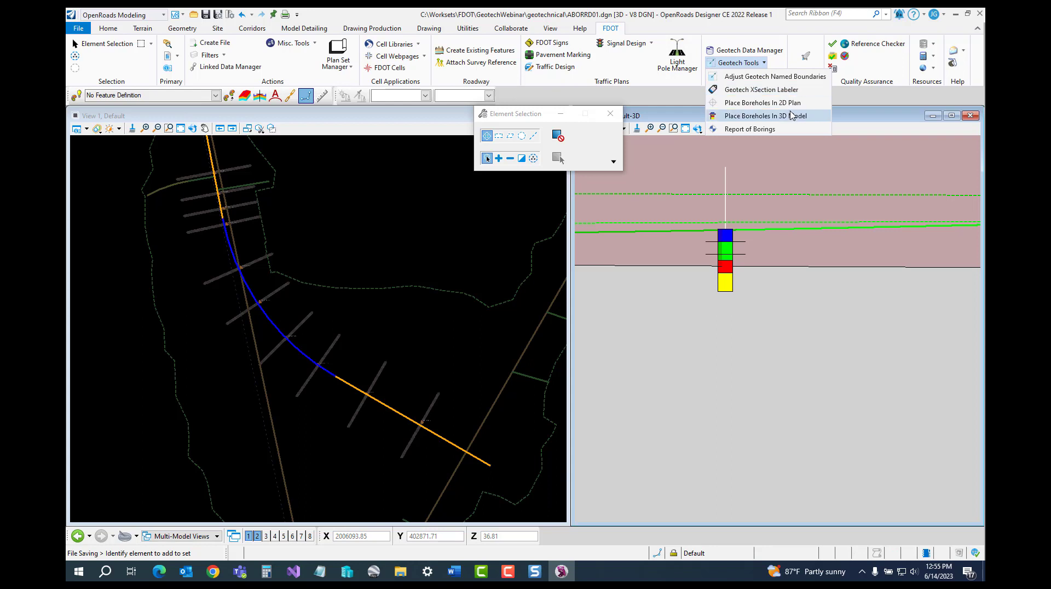
pyautogui.click(806, 82)
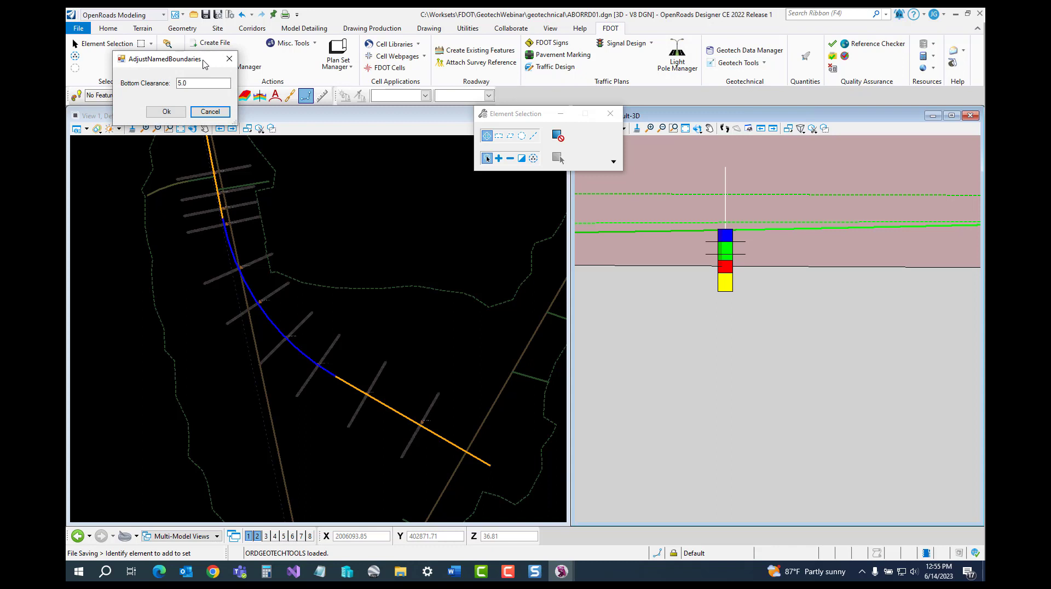
pyautogui.moveTo(203, 64); pyautogui.dragTo(537, 248)
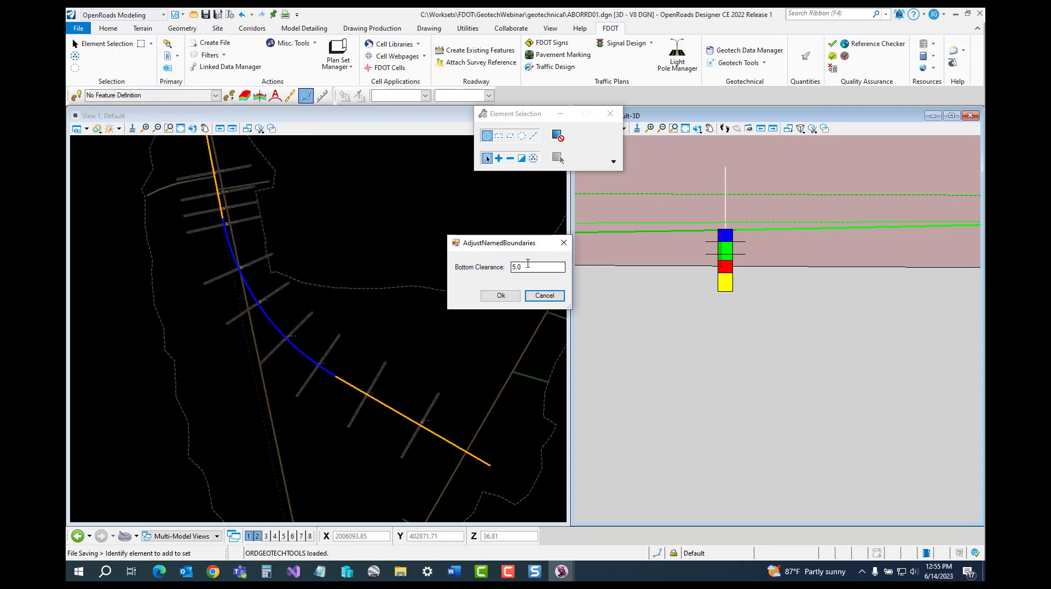
pyautogui.click(513, 267)
pyautogui.click(510, 294)
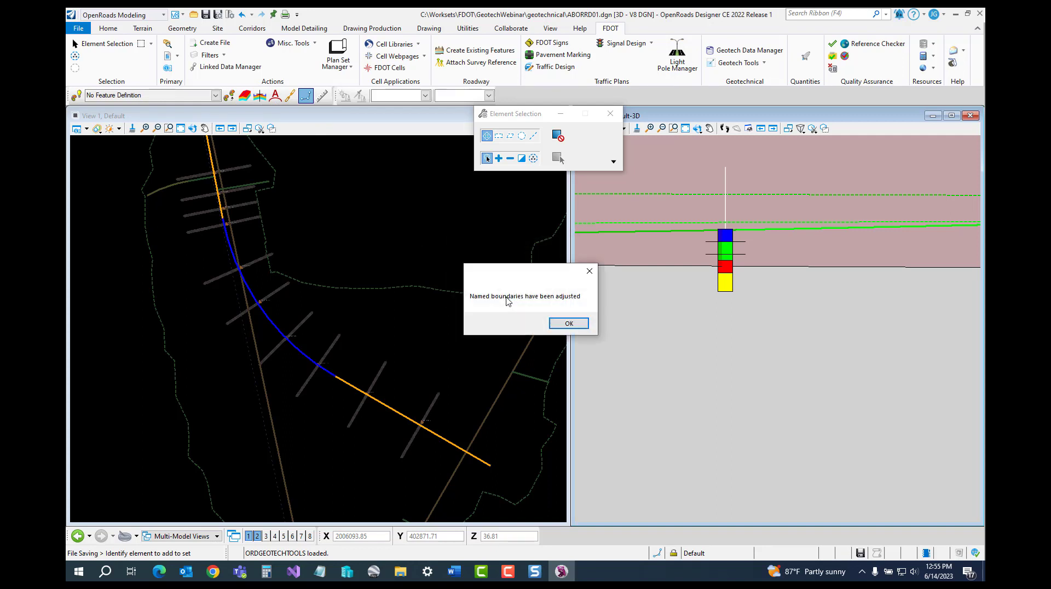
pyautogui.click(585, 323)
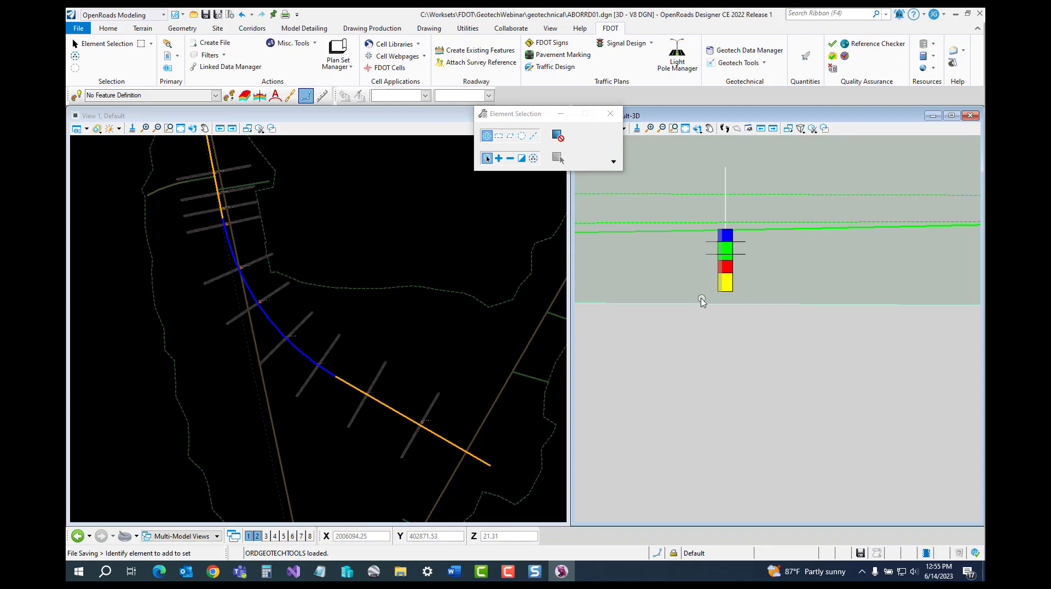
pyautogui.click(610, 114)
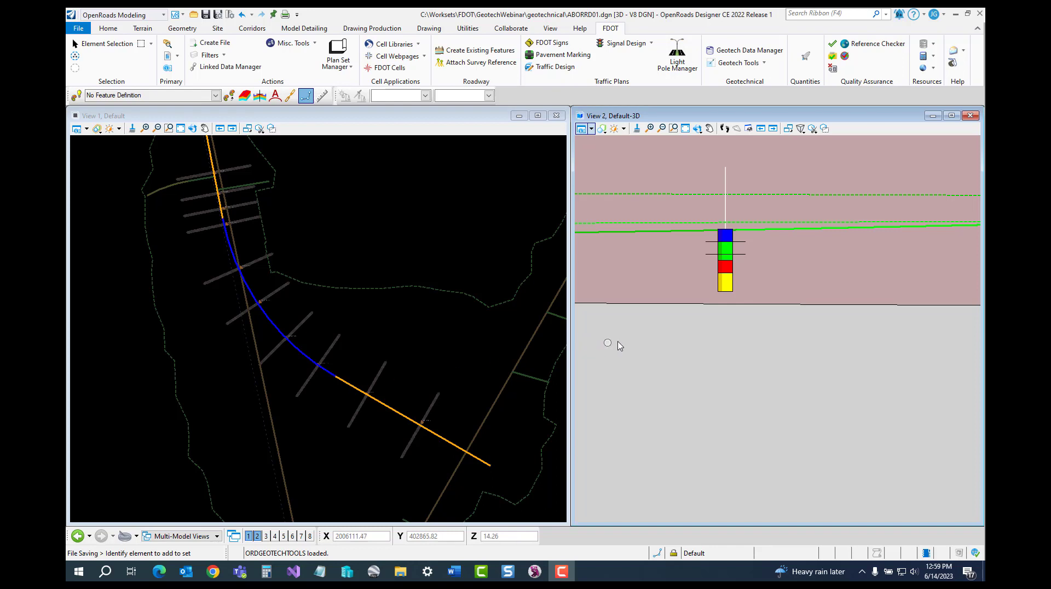
# Step: Examine all the adjusted cross section boundaries along the alignment from several angles in the 3D model
pyautogui.scroll(-2, 676, 332)
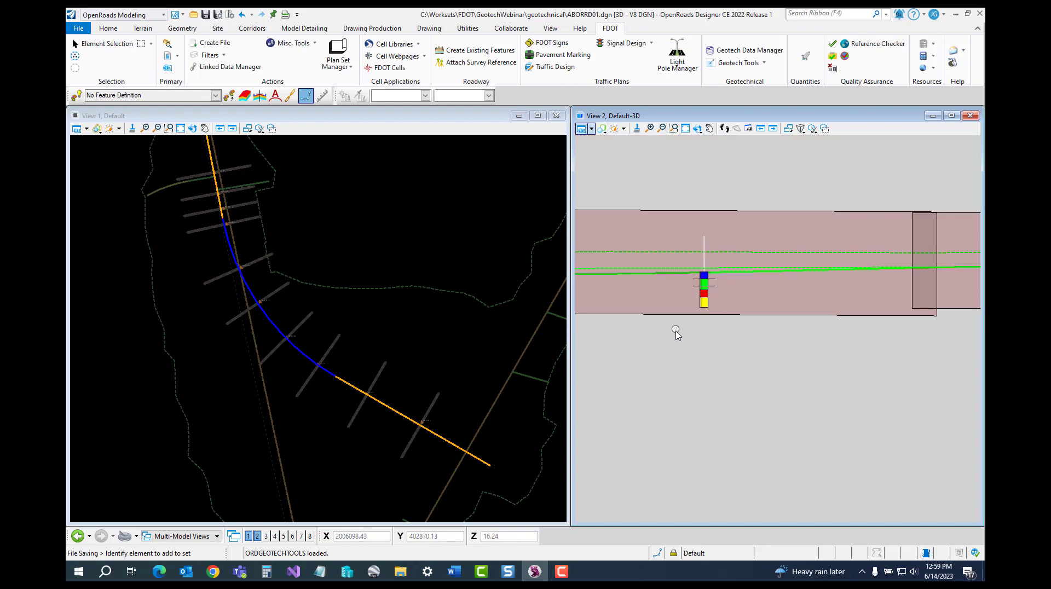
pyautogui.scroll(-3, 677, 333)
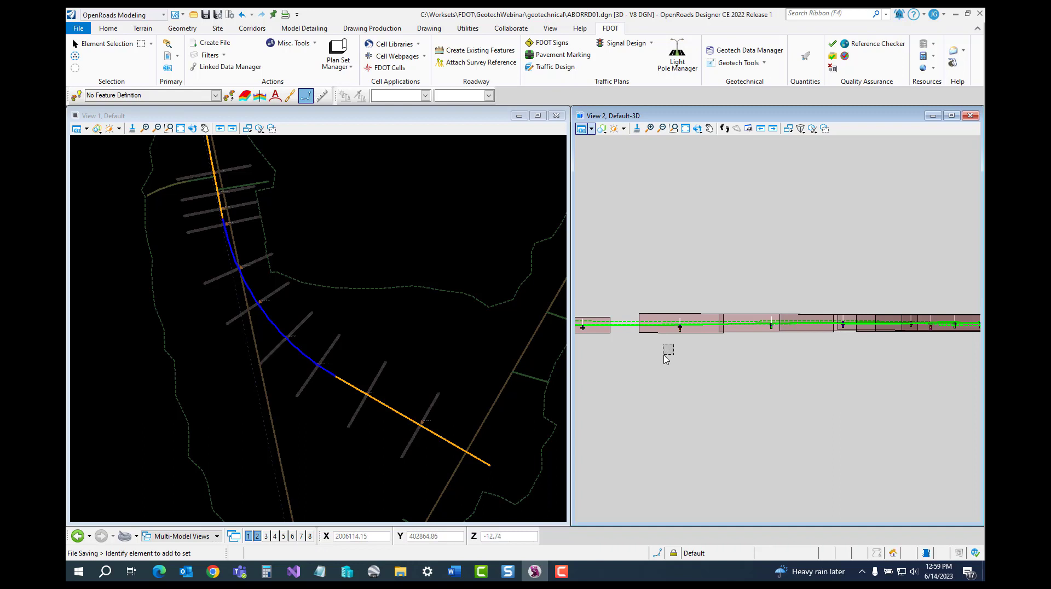
pyautogui.moveTo(667, 352)
pyautogui.keyDown('shift'); pyautogui.mouseDown(button='middle')
pyautogui.moveTo(808, 369)
pyautogui.moveTo(652, 363)
pyautogui.mouseUp(button='middle'); pyautogui.keyUp('shift')
pyautogui.scroll(-4, 670, 356)
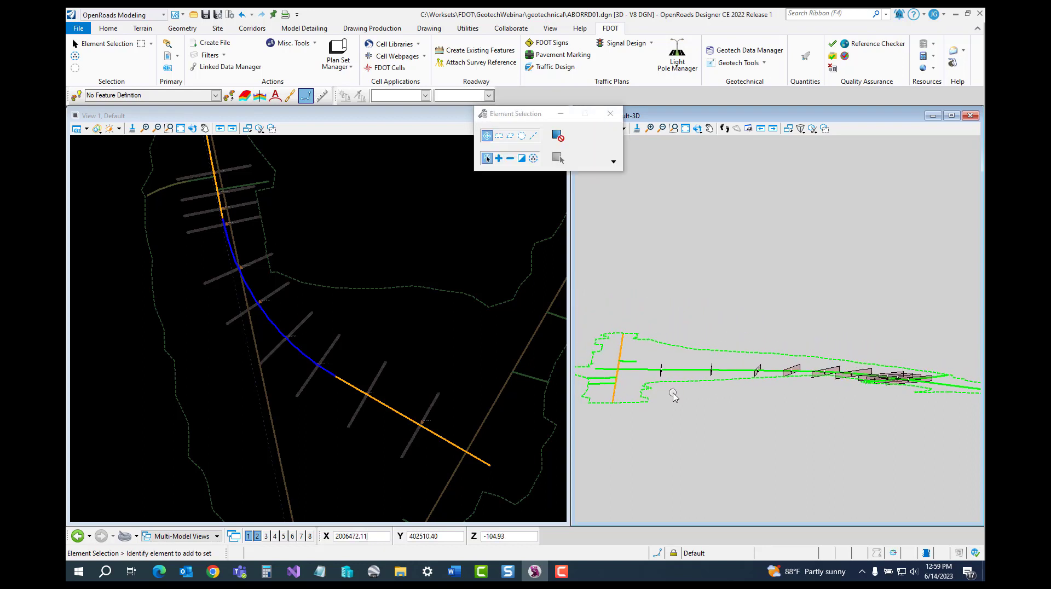
pyautogui.keyDown('shift'); pyautogui.moveTo(701, 396); pyautogui.dragTo(657, 397, button='middle'); pyautogui.keyUp('shift')
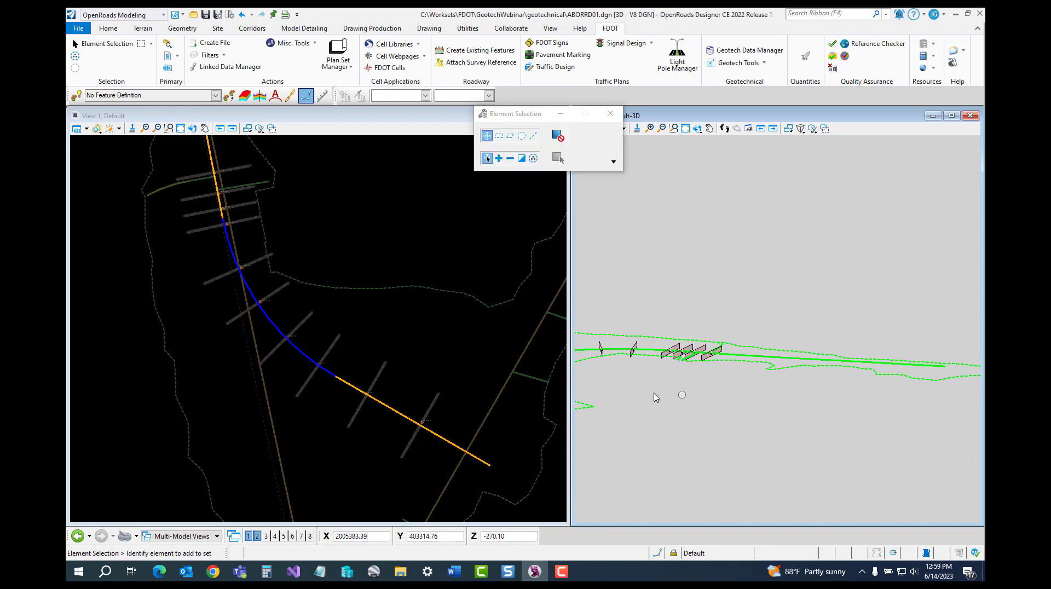
pyautogui.keyDown('shift'); pyautogui.moveTo(589, 392); pyautogui.dragTo(692, 404, button='middle'); pyautogui.keyUp('shift')
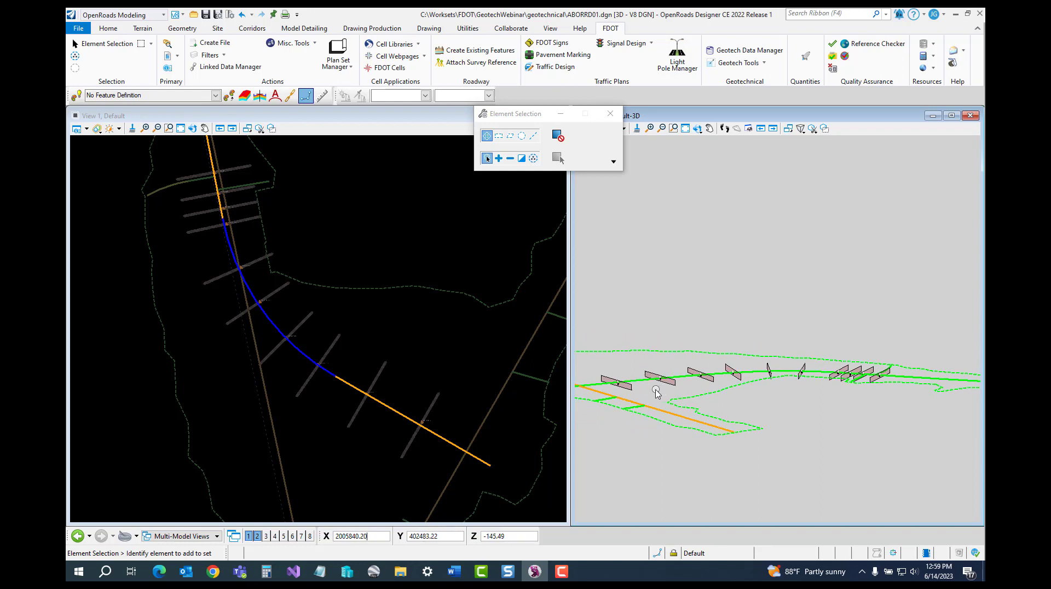
pyautogui.keyDown('shift'); pyautogui.moveTo(657, 392); pyautogui.dragTo(828, 403, button='middle'); pyautogui.keyUp('shift')
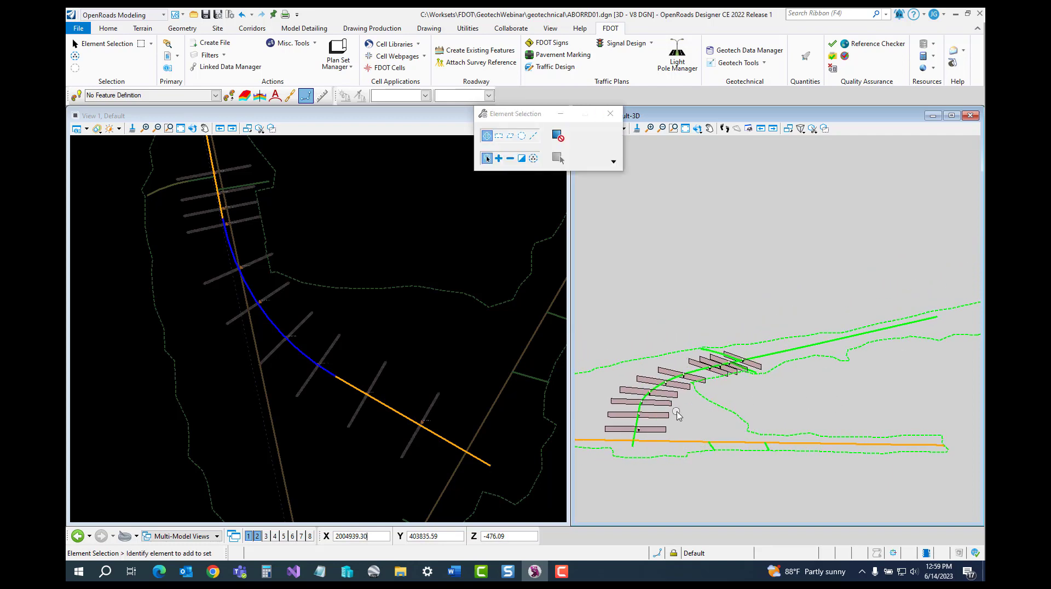
# Step: Examine each borehole column against its cross section boundary along the whole alignment in the 3D model and close the Element Selection settings
pyautogui.moveTo(678, 415)
pyautogui.keyDown('shift'); pyautogui.mouseDown(button='middle')
pyautogui.moveTo(693, 422)
pyautogui.moveTo(674, 418)
pyautogui.mouseUp(button='middle'); pyautogui.keyUp('shift')
pyautogui.scroll(5, 712, 417)
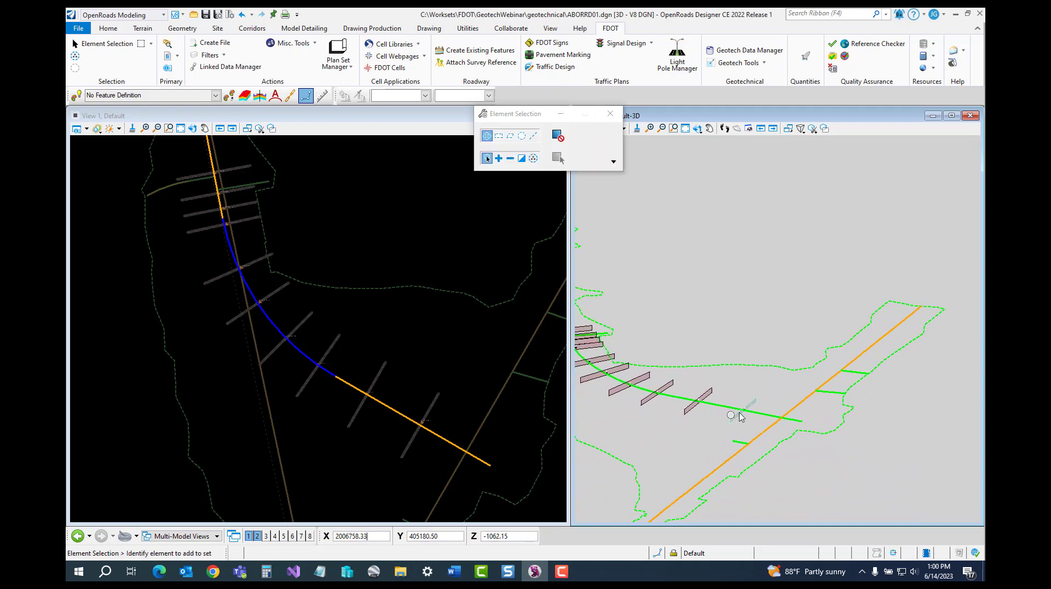
pyautogui.scroll(3, 740, 416)
pyautogui.moveTo(652, 394); pyautogui.dragTo(874, 438, button='middle')
pyautogui.moveTo(629, 385); pyautogui.dragTo(863, 444, button='middle')
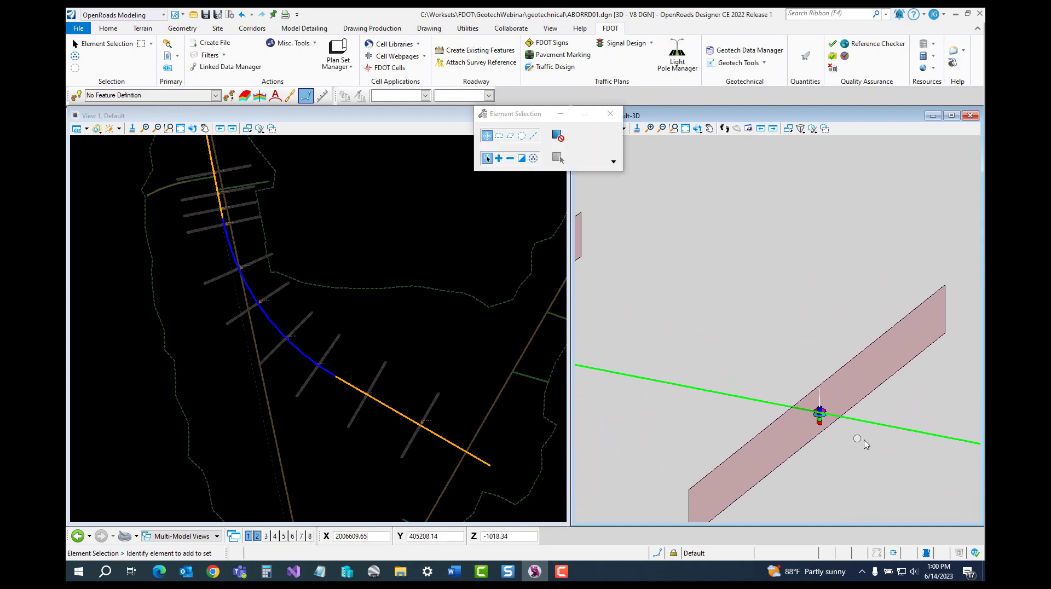
pyautogui.moveTo(615, 389); pyautogui.dragTo(884, 461, button='middle')
pyautogui.moveTo(611, 393); pyautogui.dragTo(892, 433, button='middle')
pyautogui.moveTo(621, 347)
pyautogui.mouseDown(button='middle')
pyautogui.moveTo(811, 408)
pyautogui.moveTo(843, 436)
pyautogui.mouseUp(button='middle')
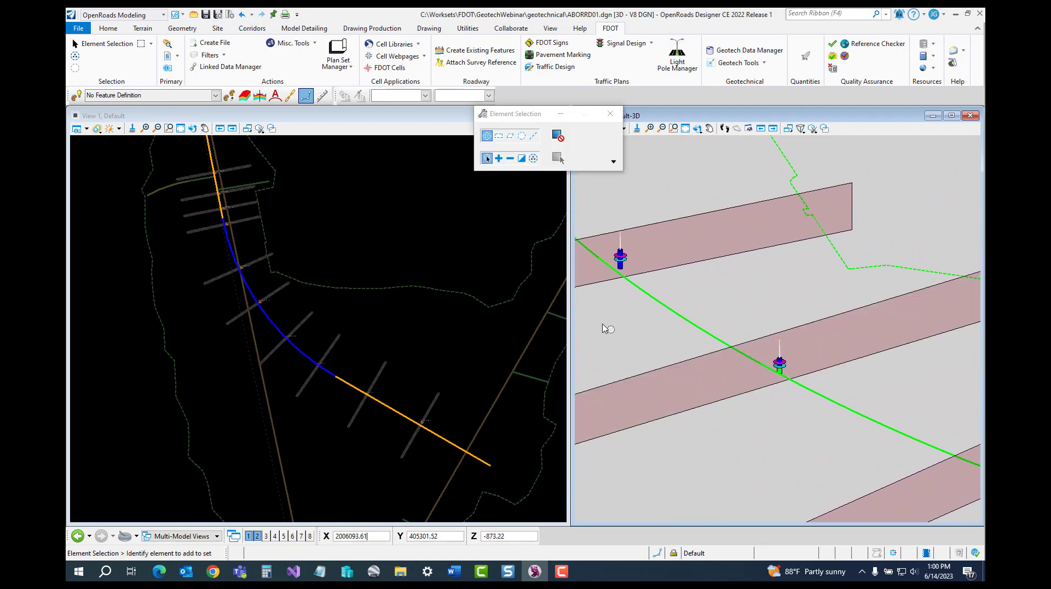
pyautogui.moveTo(603, 328); pyautogui.dragTo(783, 470, button='middle')
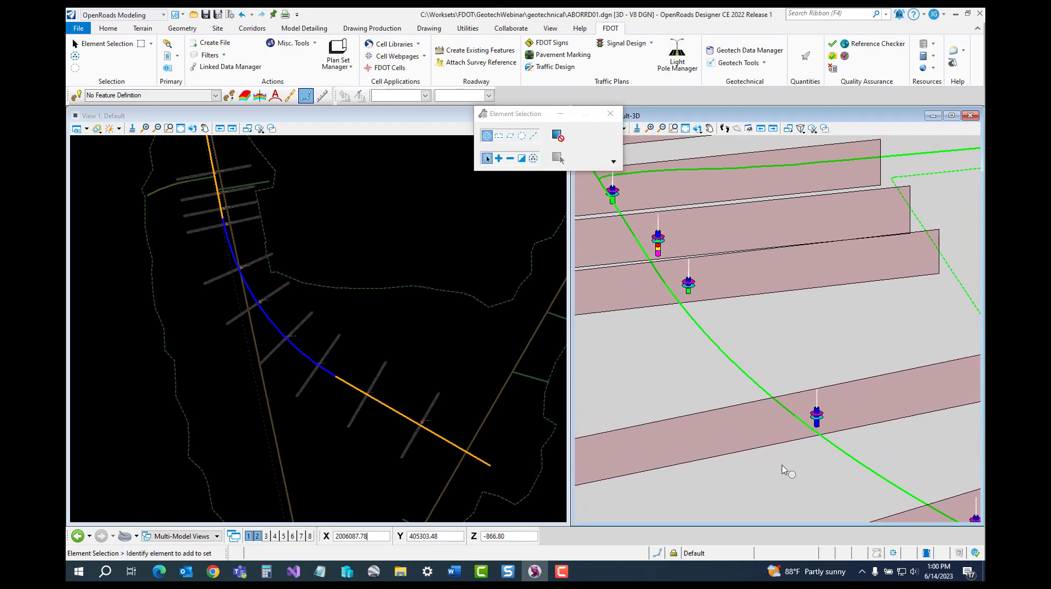
pyautogui.moveTo(614, 344); pyautogui.dragTo(725, 424, button='middle')
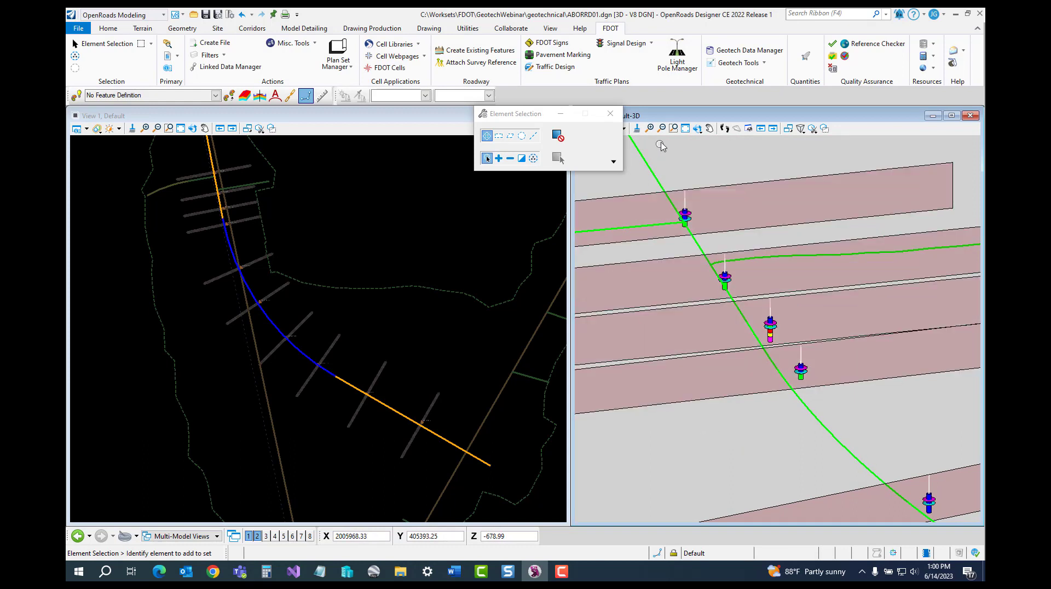
pyautogui.click(673, 128)
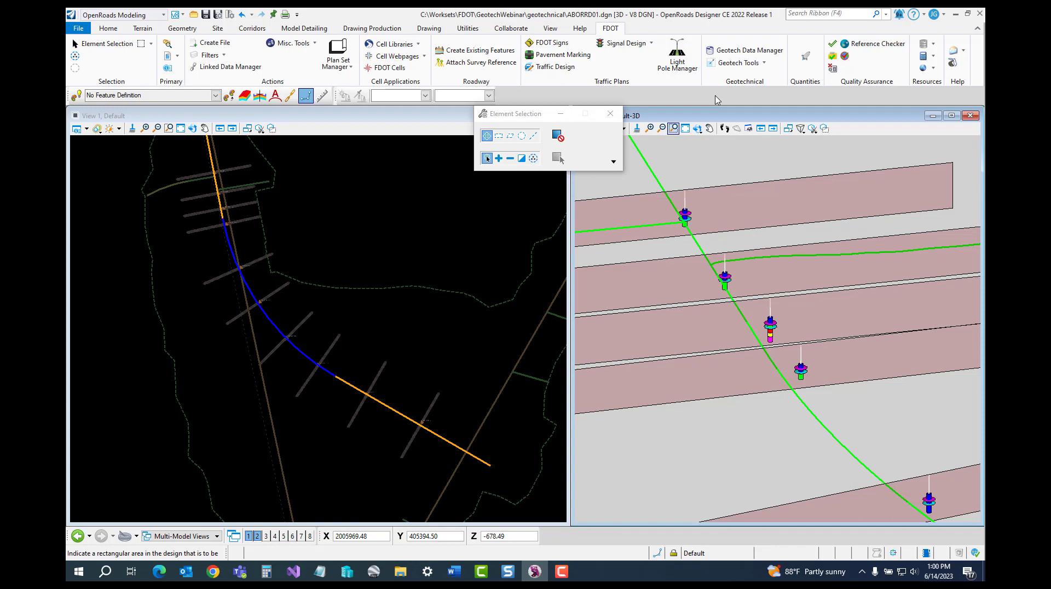
pyautogui.click(612, 117)
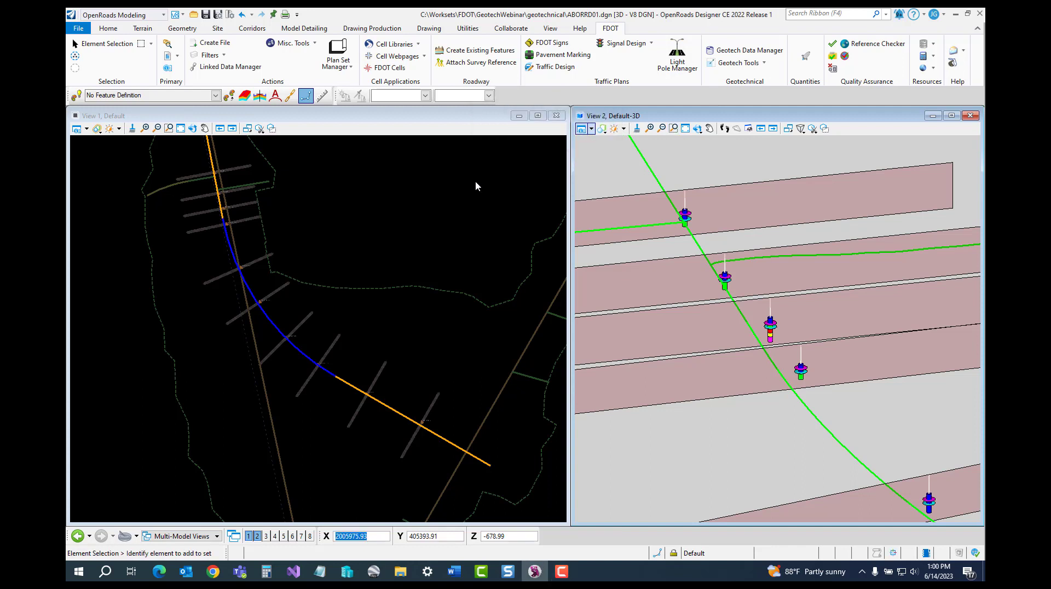
# Step: Open the Named Boundaries manager and check the stations contained in the BL-Geotech-1 cross section group
pyautogui.click(387, 32)
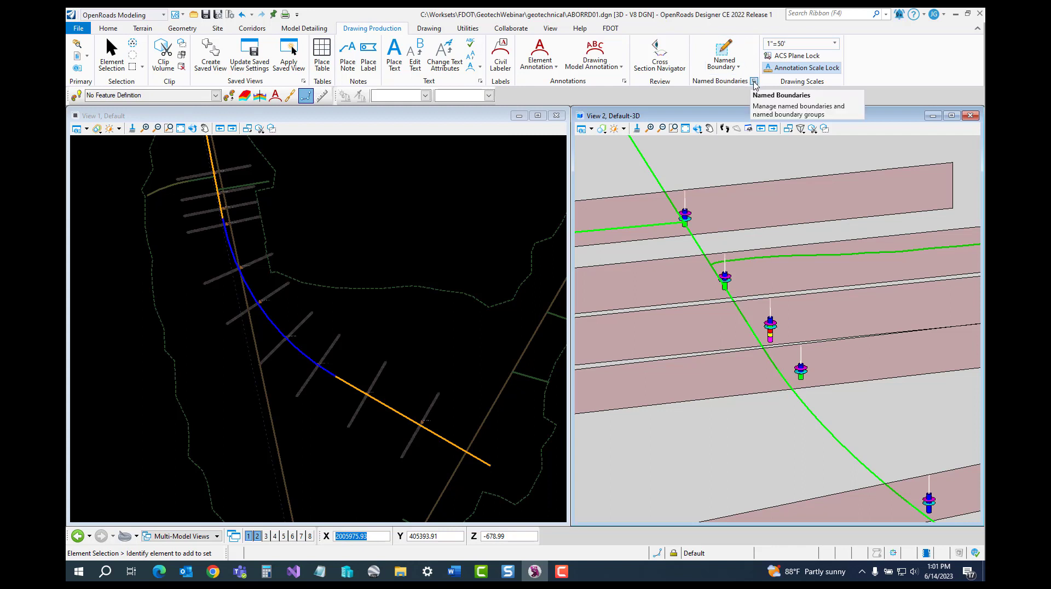
pyautogui.click(754, 83)
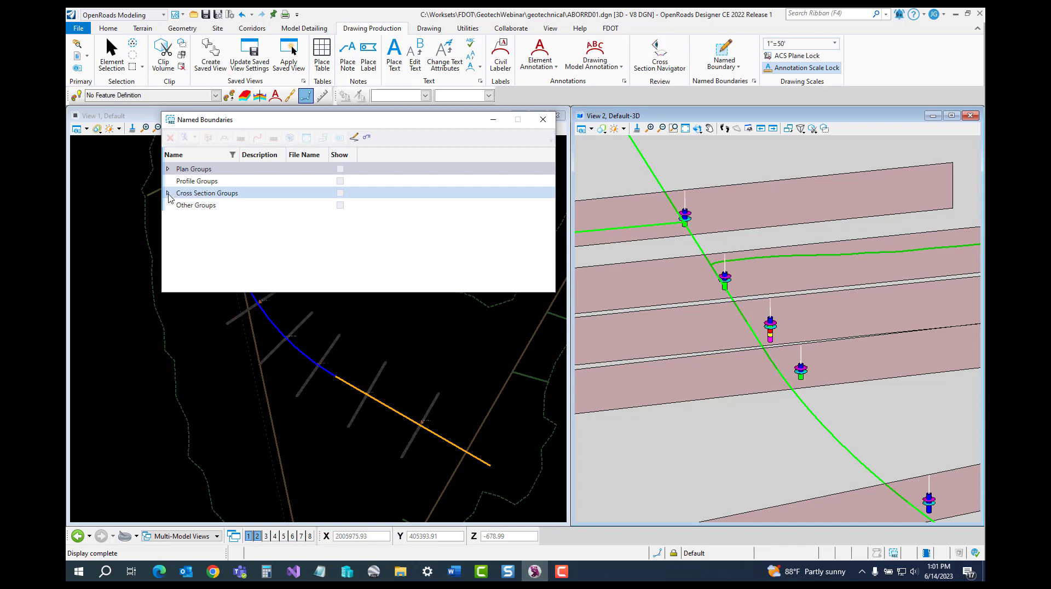
pyautogui.click(168, 194)
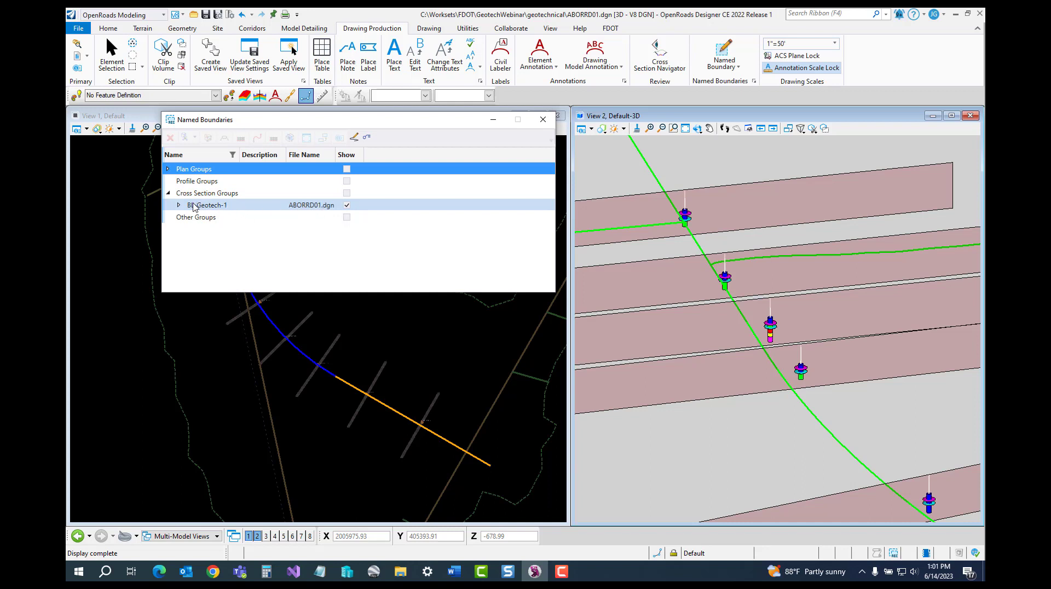
pyautogui.click(179, 205)
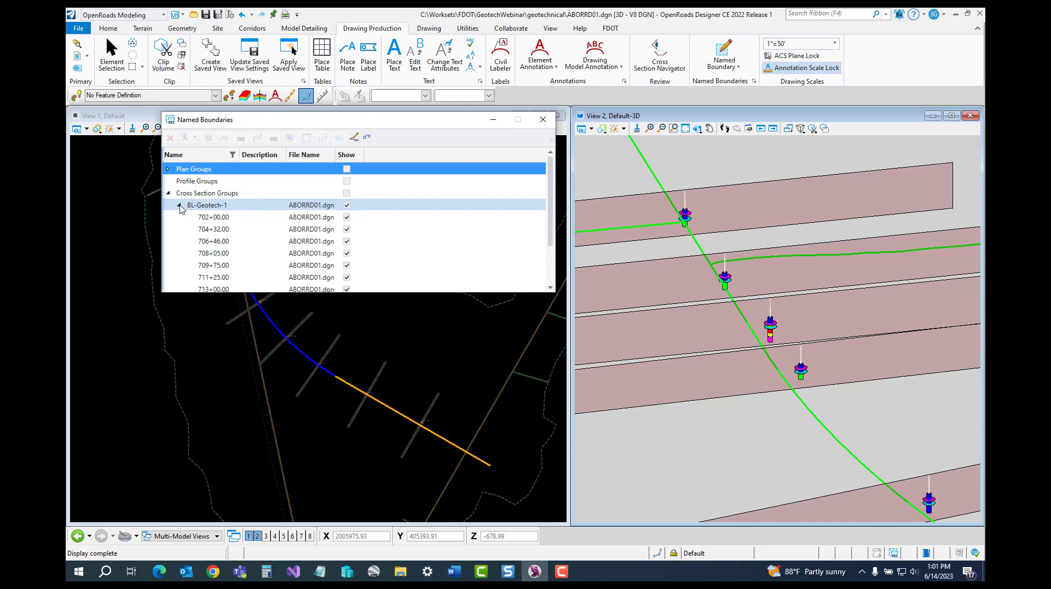
pyautogui.click(179, 206)
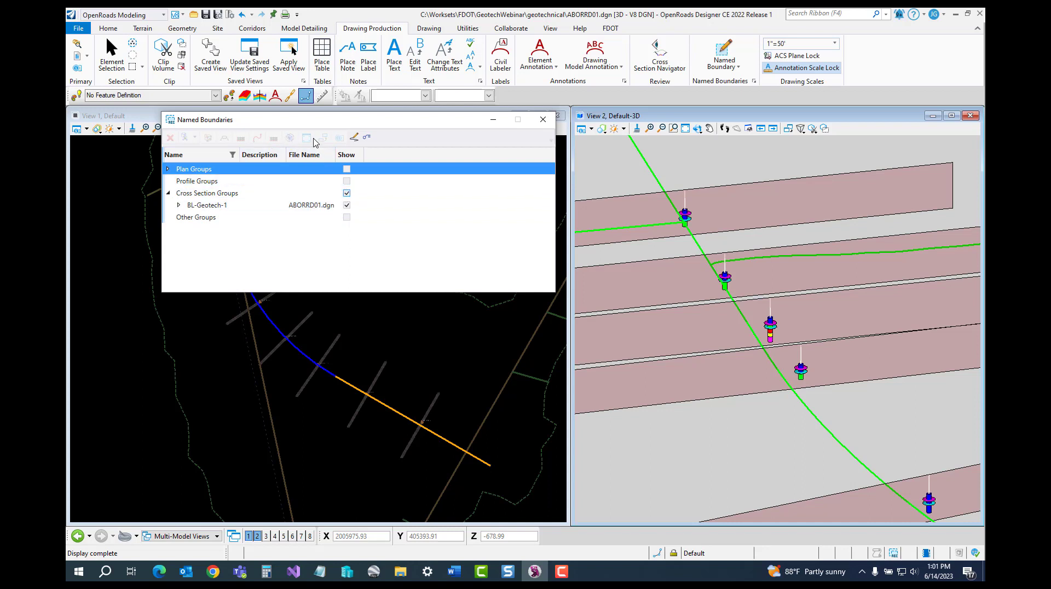
# Step: Hide the BL-Geotech-1 boundaries, show them again and expand the group's station list
pyautogui.click(347, 205)
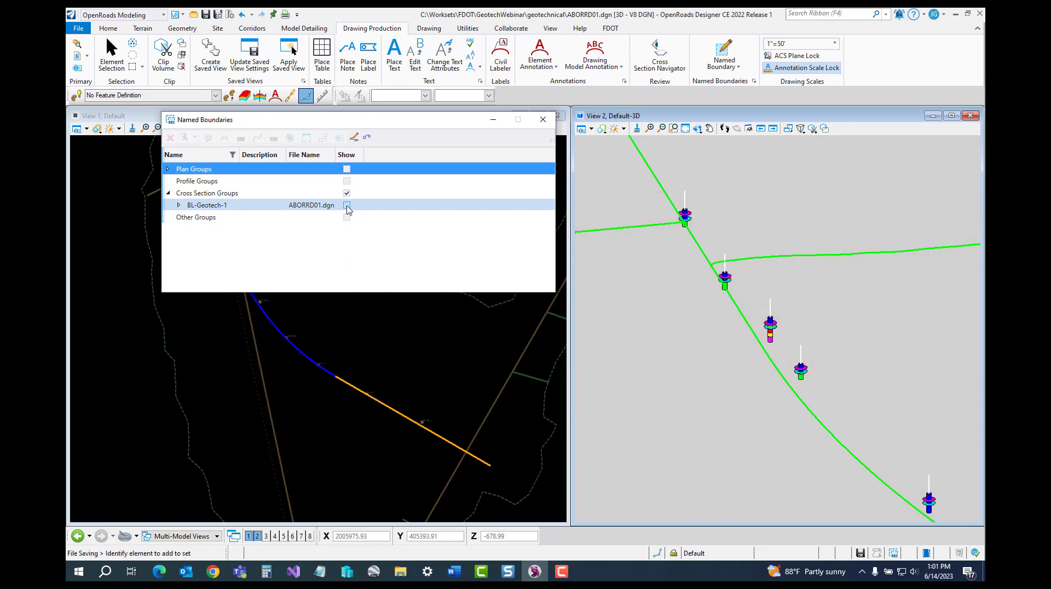
pyautogui.click(347, 205)
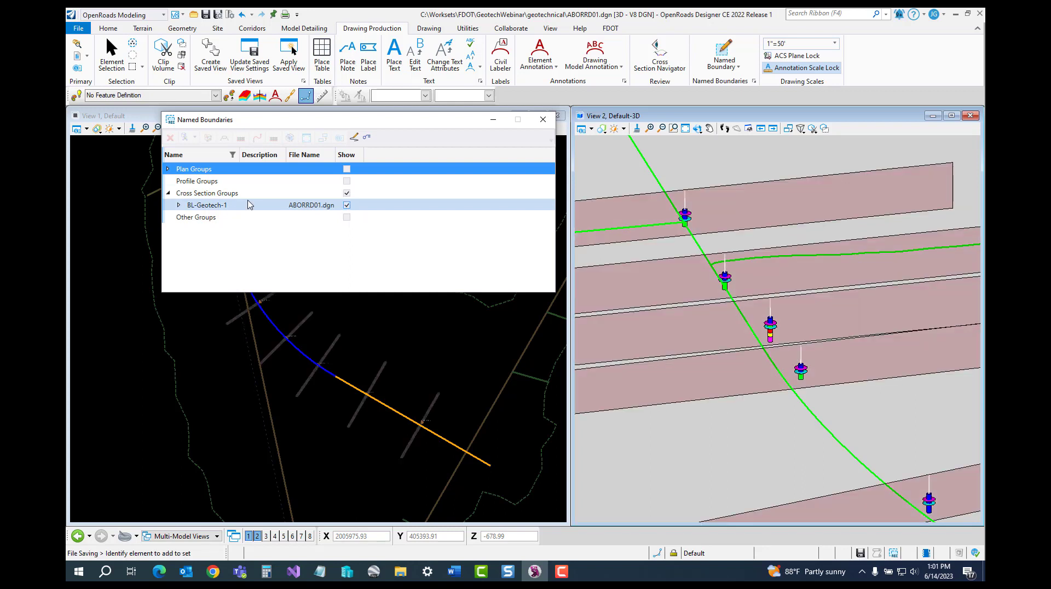
pyautogui.click(179, 205)
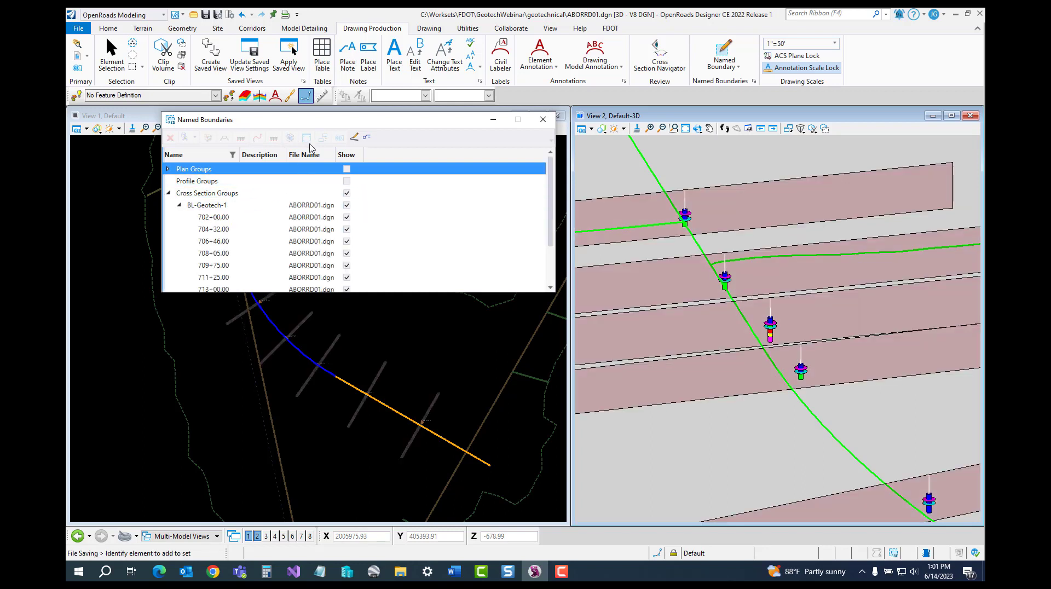
# Step: With the 2D view active, create the cross section drawing for the BL-Geotech-1 group and close the Named Boundaries manager
pyautogui.click(448, 345)
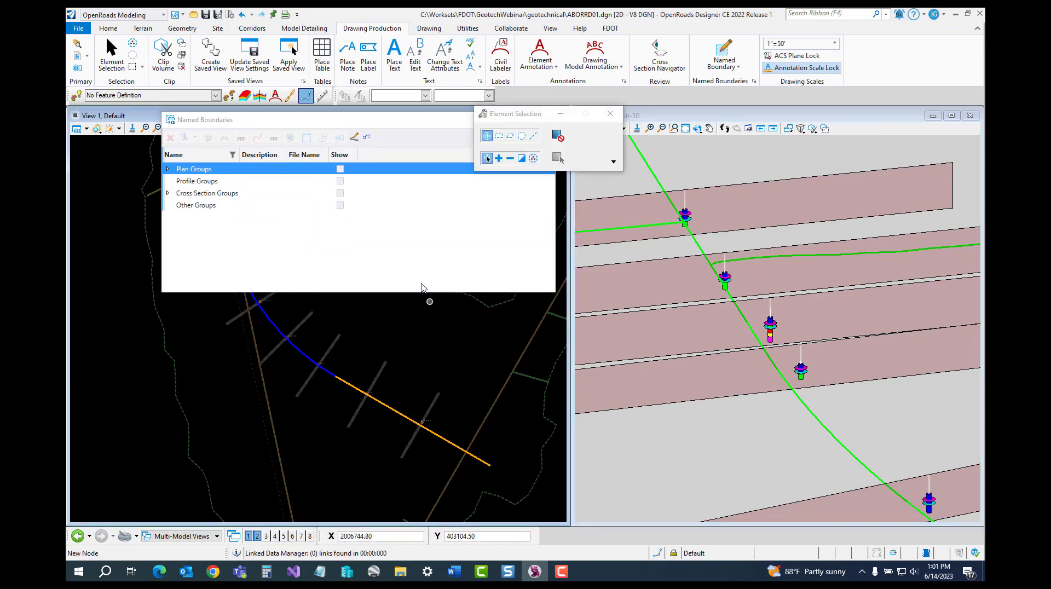
pyautogui.click(610, 113)
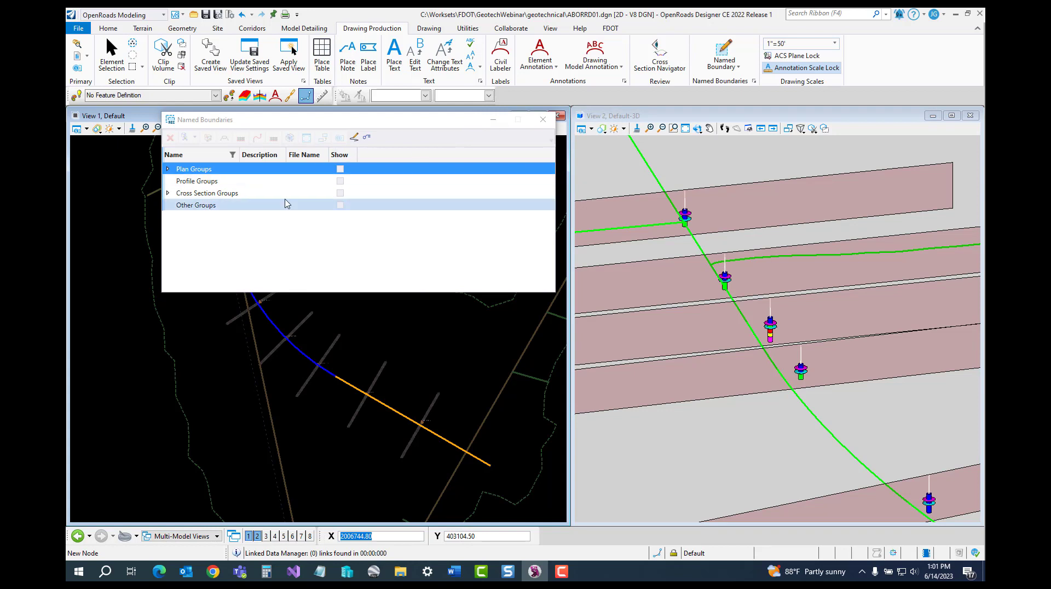
pyautogui.click(167, 193)
pyautogui.click(346, 205)
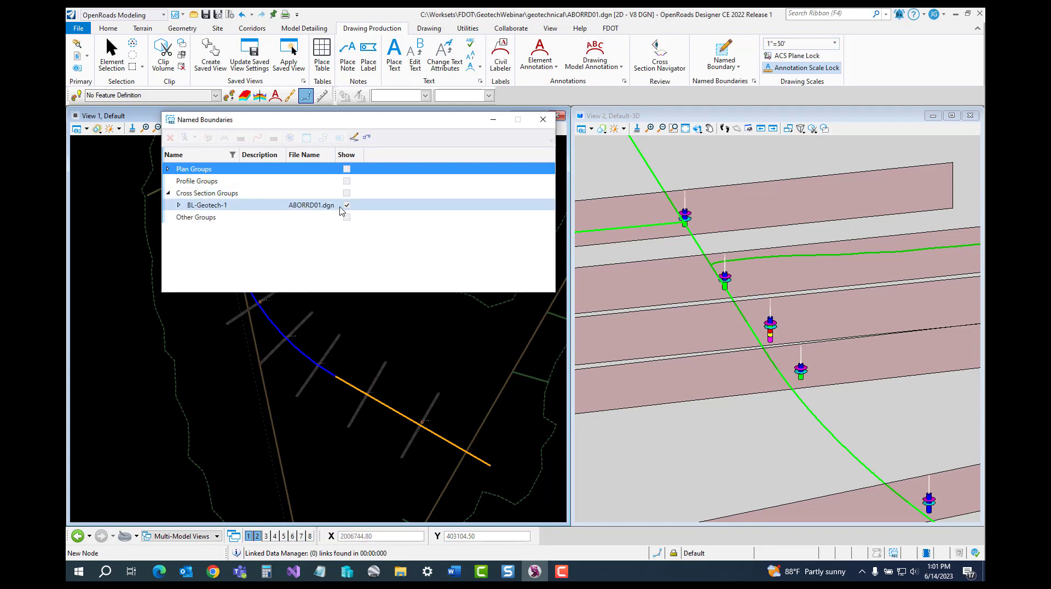
pyautogui.click(331, 206)
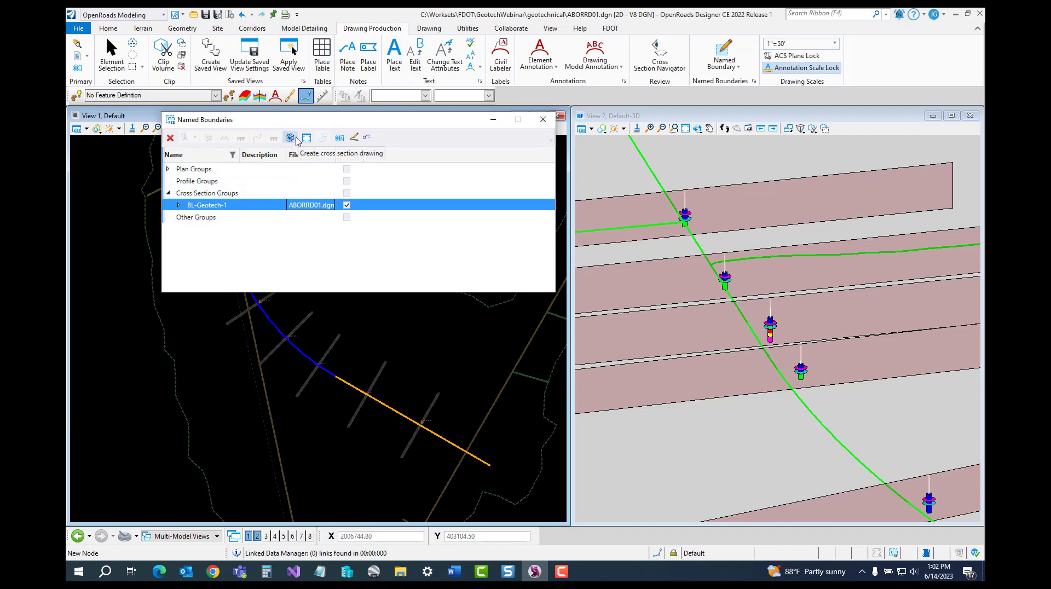
pyautogui.click(290, 138)
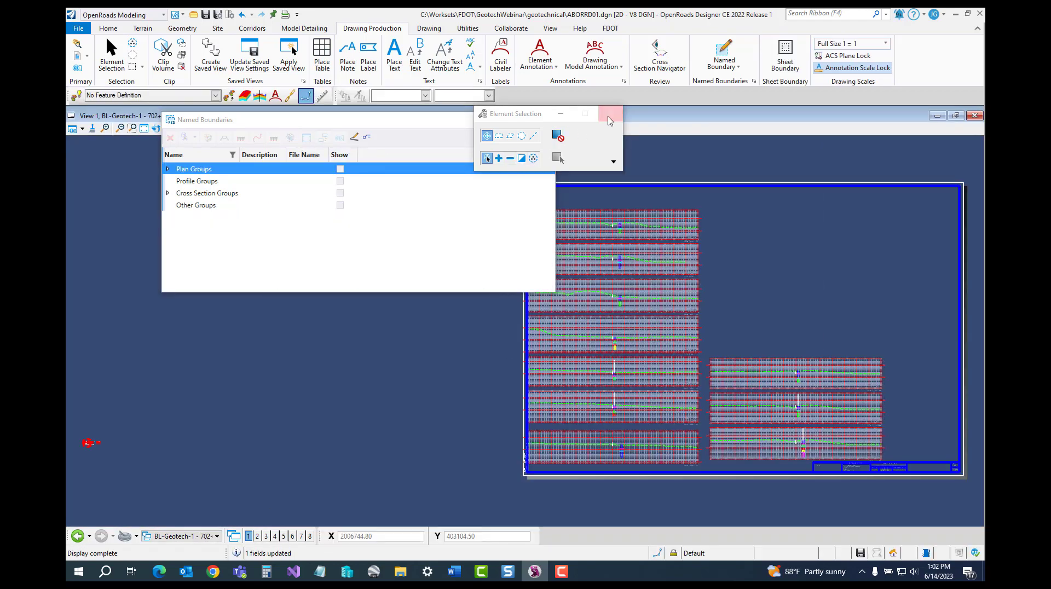
pyautogui.click(611, 113)
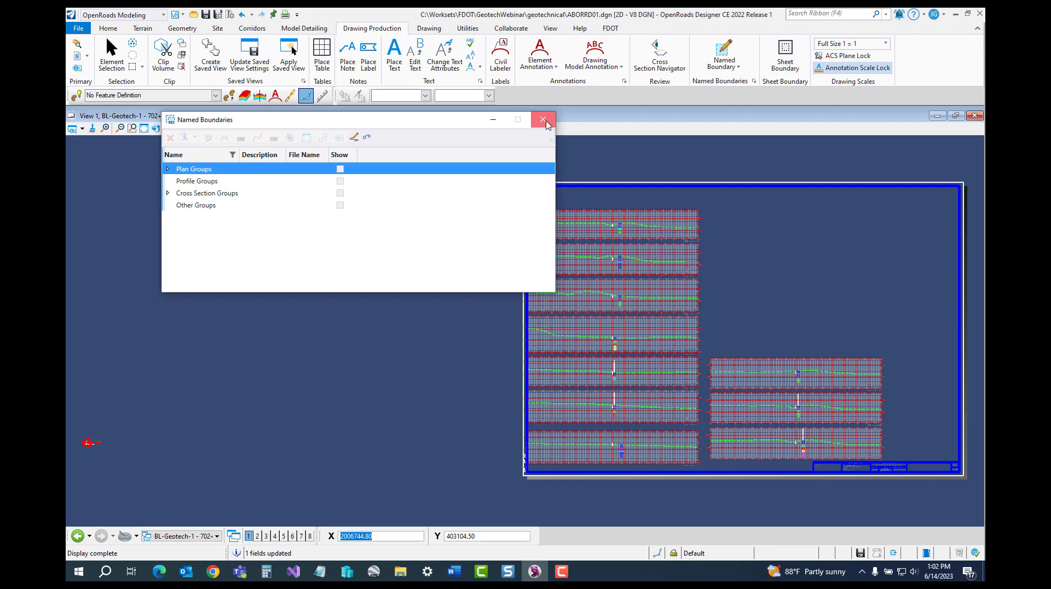
pyautogui.click(543, 119)
# Step: Inspect the cross sections on the sheet, looking closely at the borehole strata at STA. 713+60.00
pyautogui.moveTo(716, 315); pyautogui.dragTo(699, 257, button='middle')
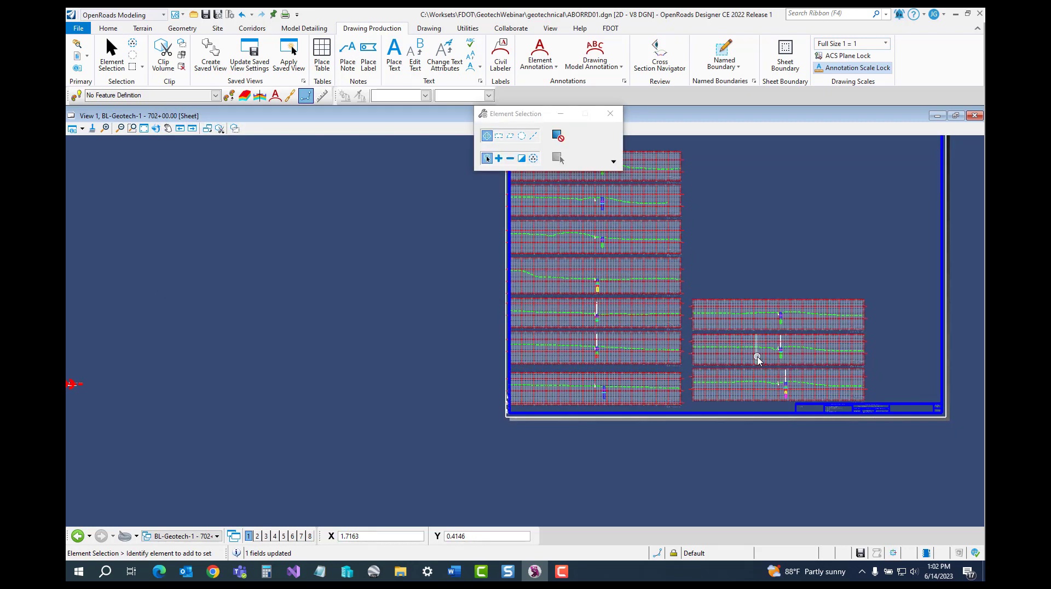
pyautogui.scroll(5, 756, 345)
pyautogui.moveTo(741, 335)
pyautogui.mouseDown(button='middle')
pyautogui.moveTo(706, 289)
pyautogui.moveTo(598, 237)
pyautogui.moveTo(585, 246)
pyautogui.moveTo(767, 357)
pyautogui.moveTo(746, 345)
pyautogui.mouseUp(button='middle')
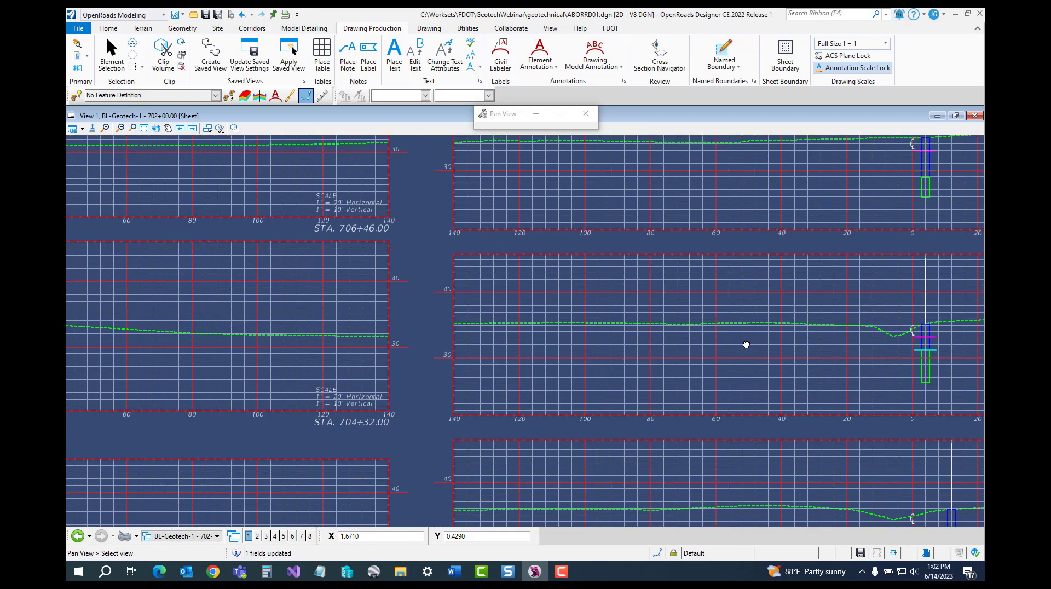
pyautogui.moveTo(766, 394); pyautogui.dragTo(427, 251, button='middle')
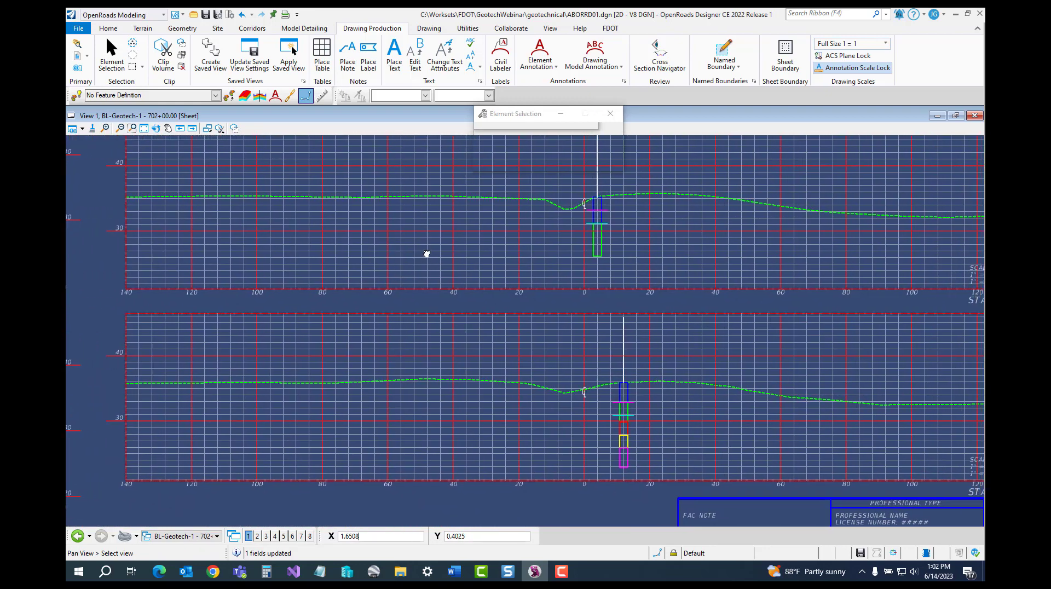
pyautogui.moveTo(729, 347); pyautogui.dragTo(630, 369, button='middle')
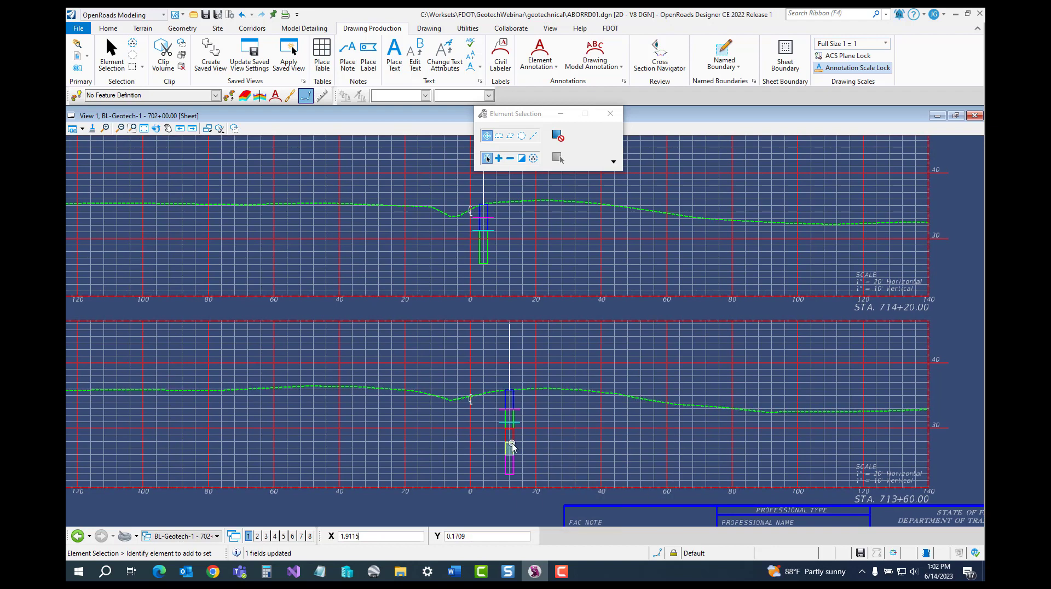
pyautogui.scroll(2, 511, 443)
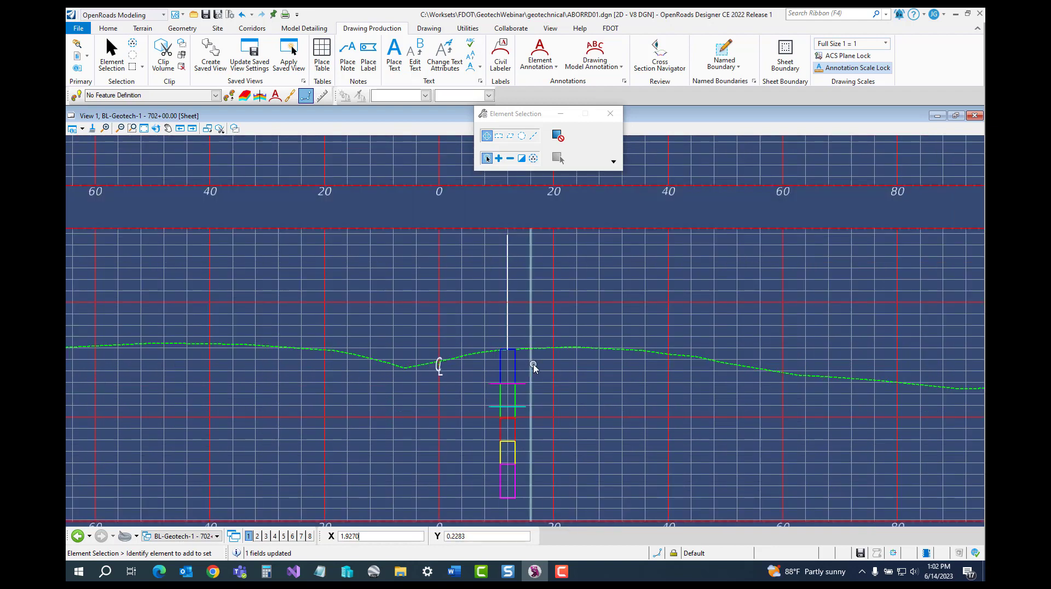
pyautogui.moveTo(535, 364); pyautogui.dragTo(545, 344, button='middle')
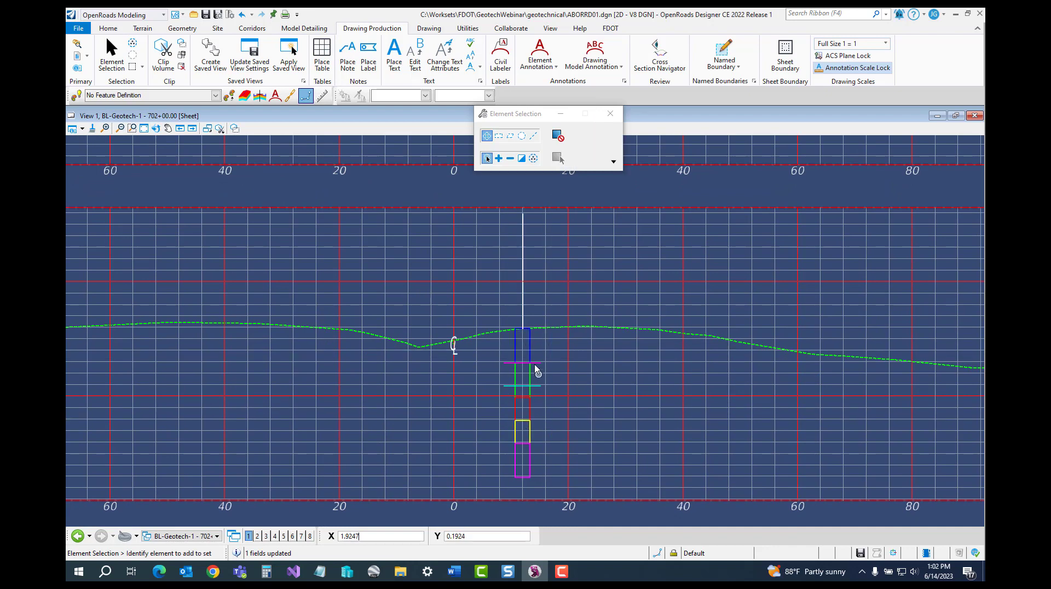
pyautogui.click(616, 114)
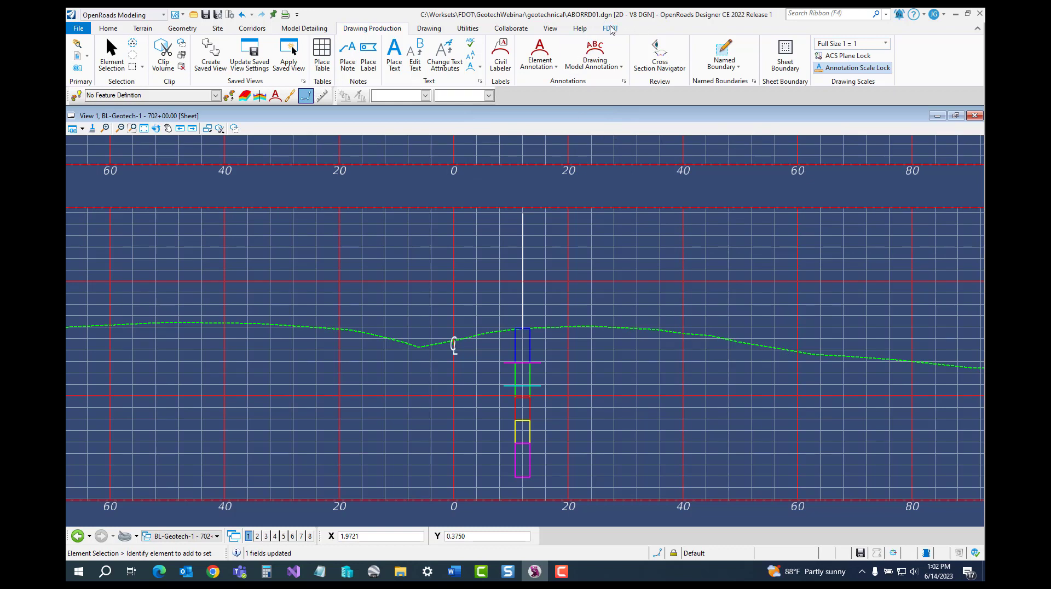
# Step: Label the boreholes with the Geotech XSection Labeler in all BL-Geotech-1 drawing models from 702+00.00 to 715+00.00 and close the Fit View settings
pyautogui.click(611, 29)
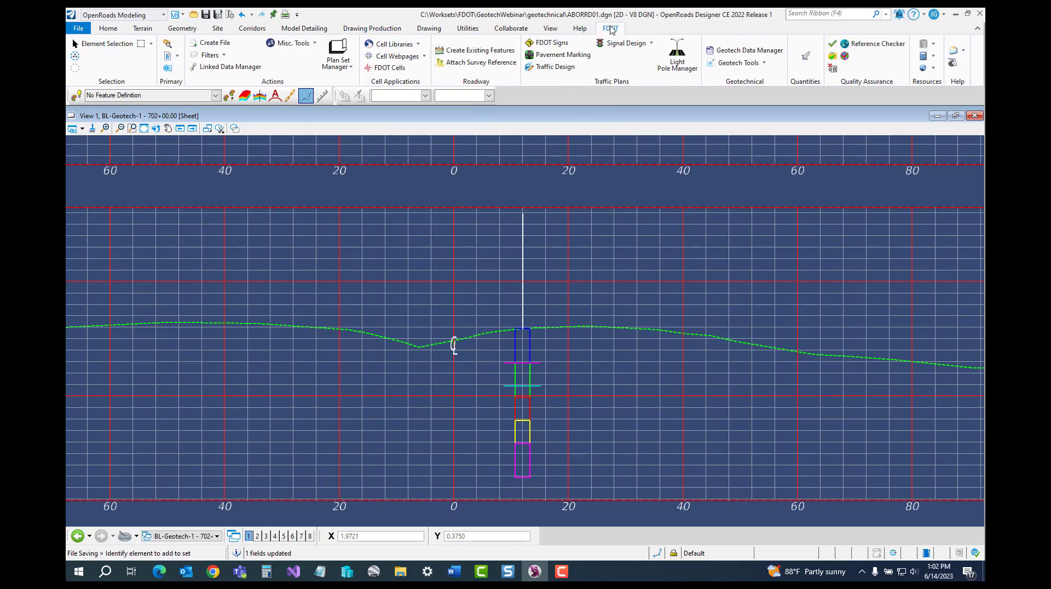
pyautogui.click(764, 63)
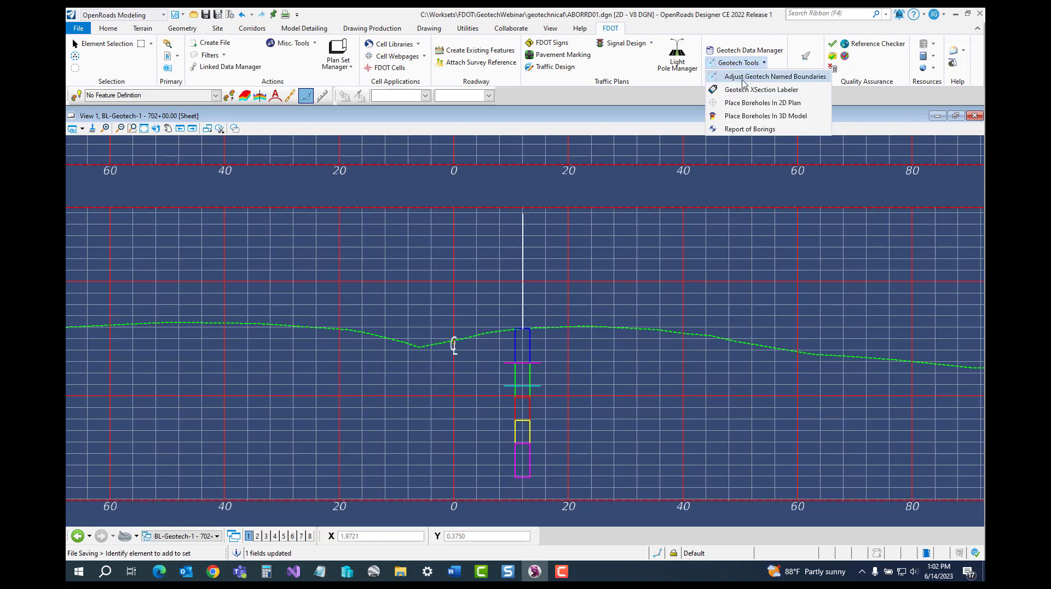
pyautogui.click(776, 92)
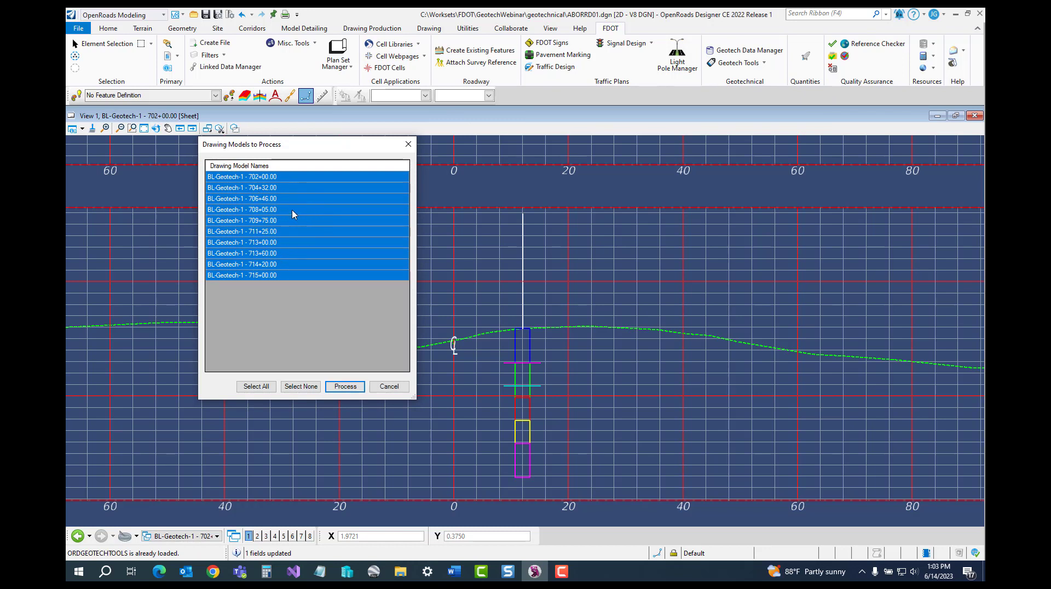
pyautogui.click(346, 386)
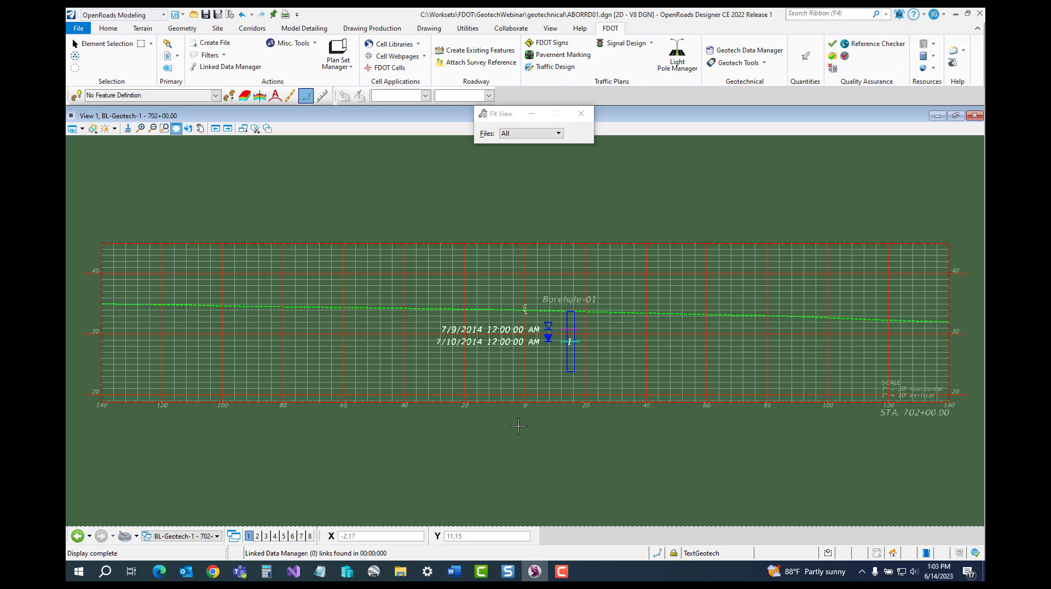
pyautogui.click(582, 113)
# Step: Examine the Borehole-01 name, water table dates and stratum label in the 702+00.00 cross section drawing
pyautogui.scroll(2, 542, 335)
pyautogui.scroll(1, 542, 335)
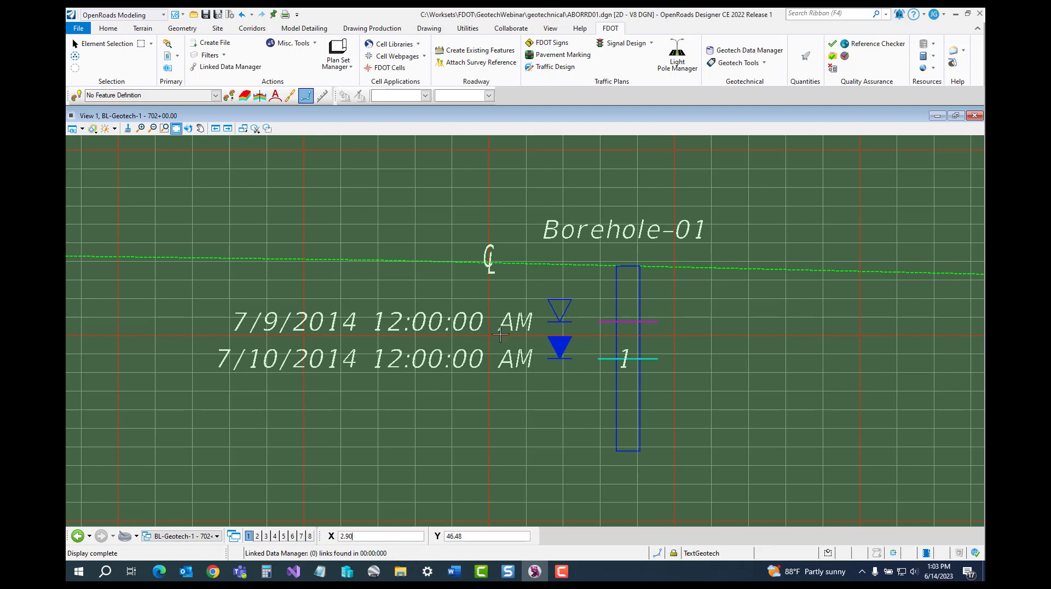
pyautogui.scroll(-3, 591, 347)
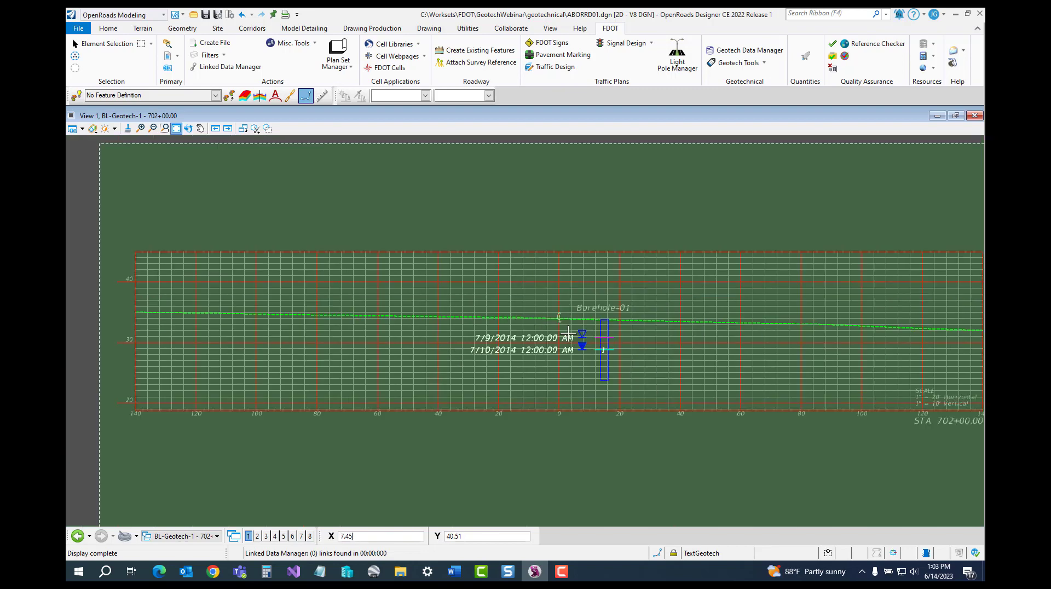
pyautogui.scroll(-2, 567, 330)
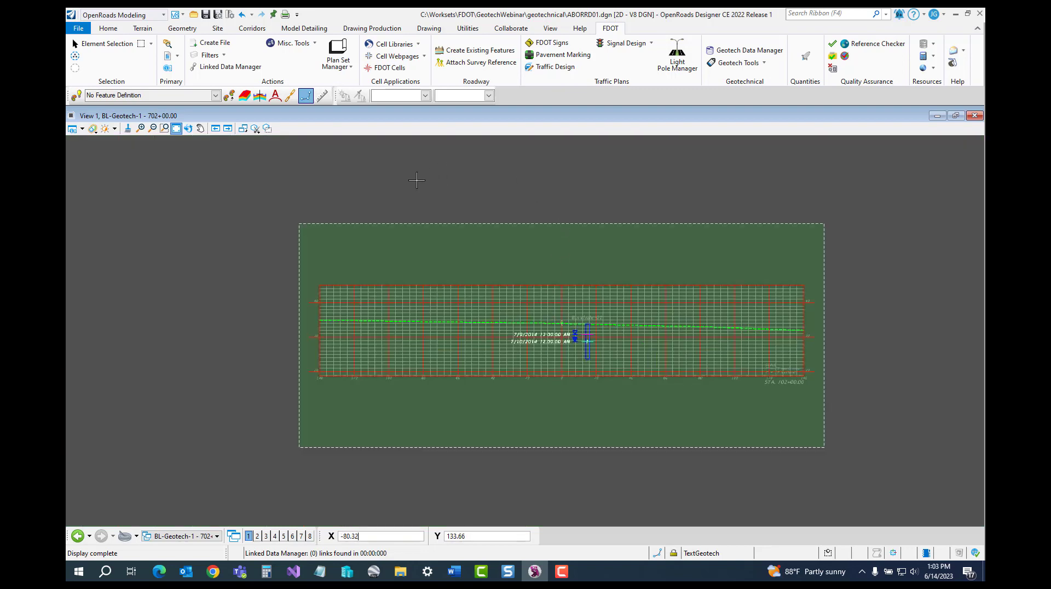
# Step: Open the BL-Geotech-1 - 704+32.00 drawing model and examine the Borehole-02 name, water table dates and stratum labels
pyautogui.click(115, 30)
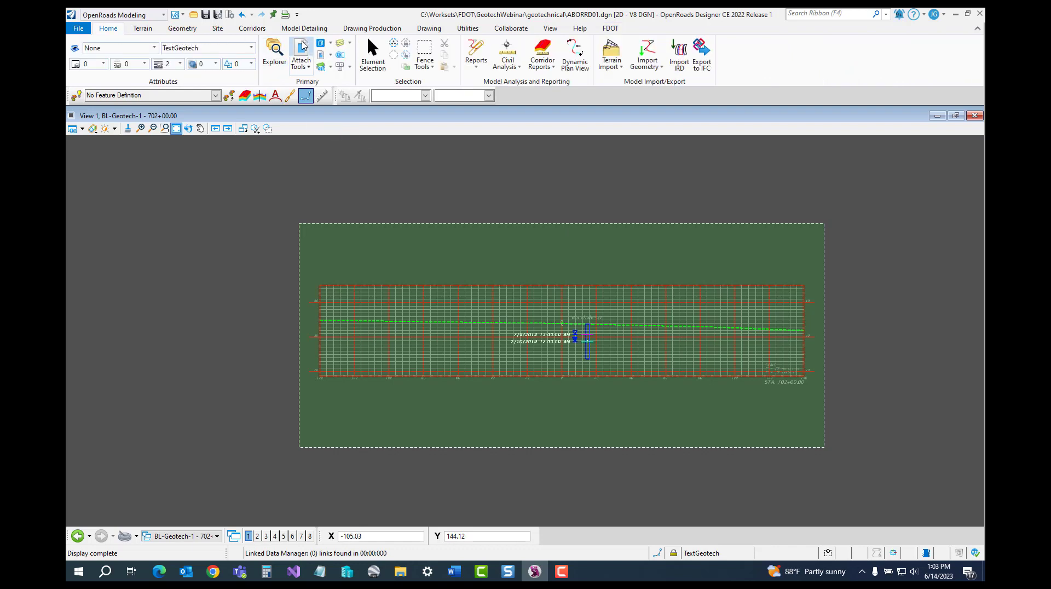
pyautogui.click(320, 45)
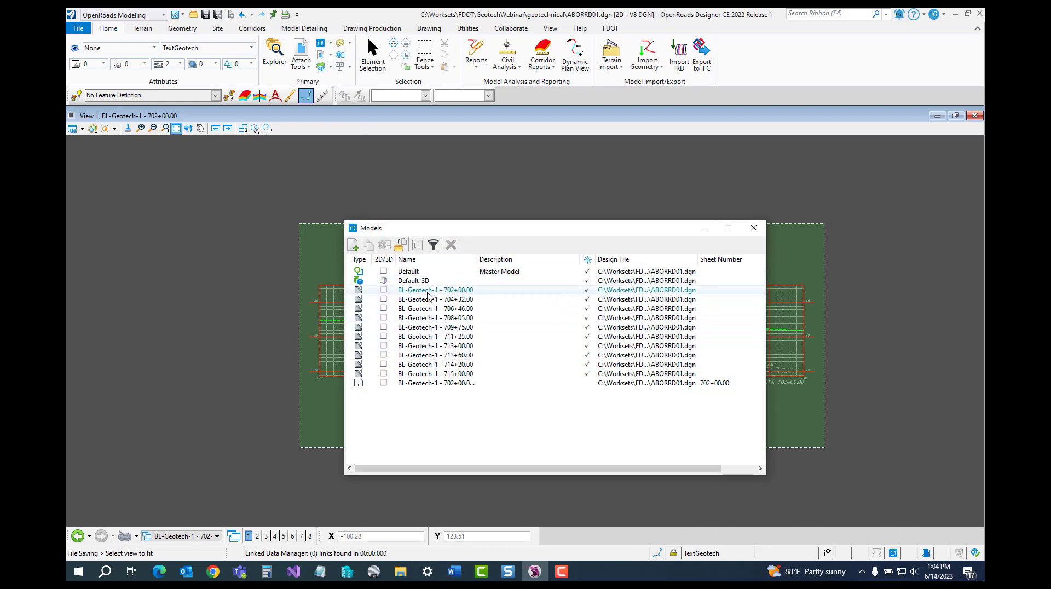
pyautogui.doubleClick(427, 299)
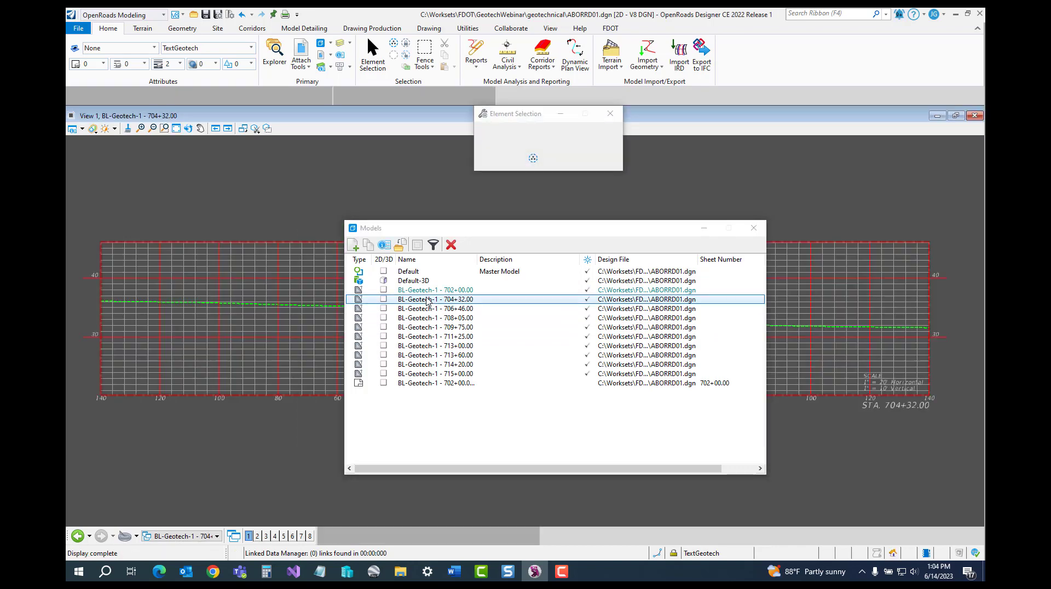
pyautogui.click(754, 228)
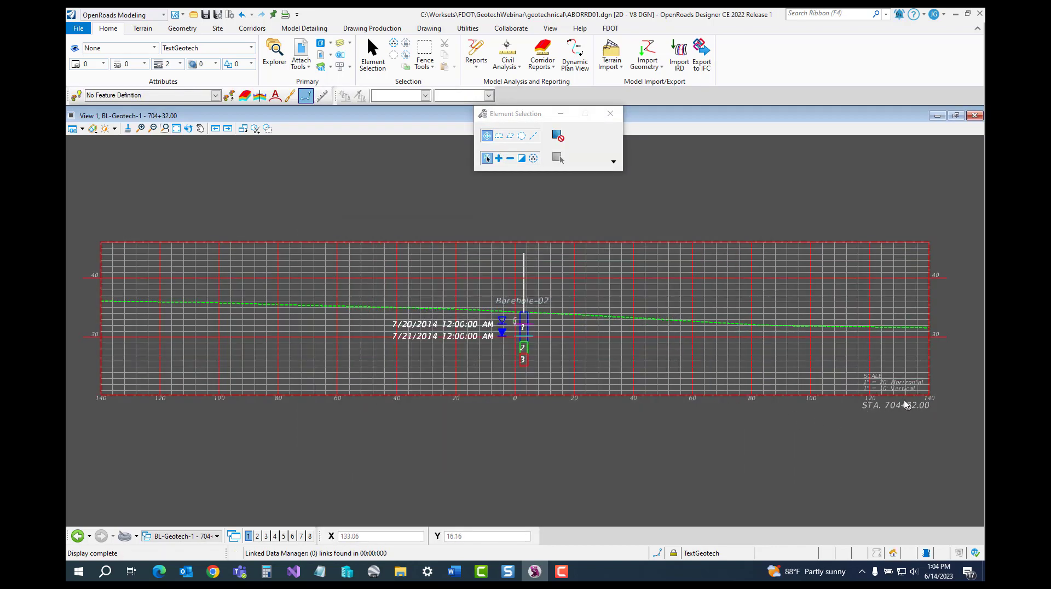
pyautogui.moveTo(777, 413); pyautogui.dragTo(839, 431, button='middle')
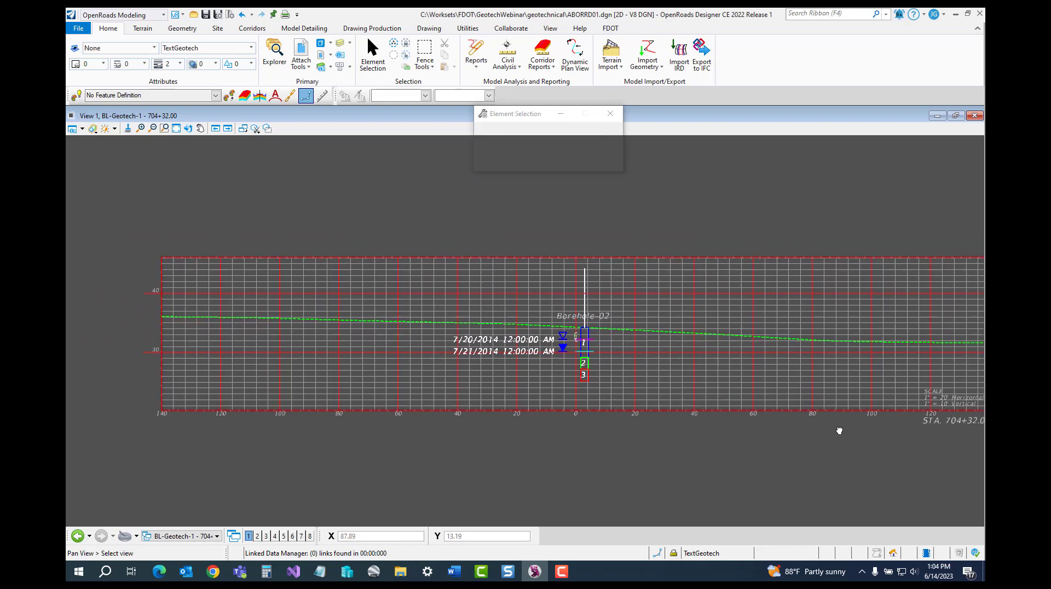
pyautogui.scroll(5, 600, 360)
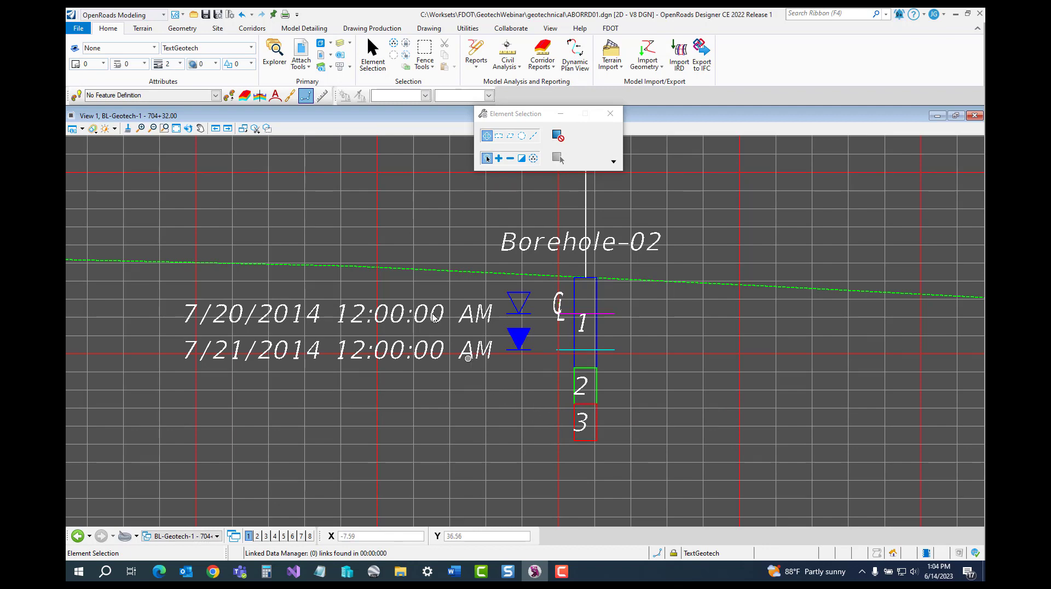
# Step: Open the BL-Geotech-1 - 706+46.00 drawing model and examine the labels on Borehole-03
pyautogui.click(320, 56)
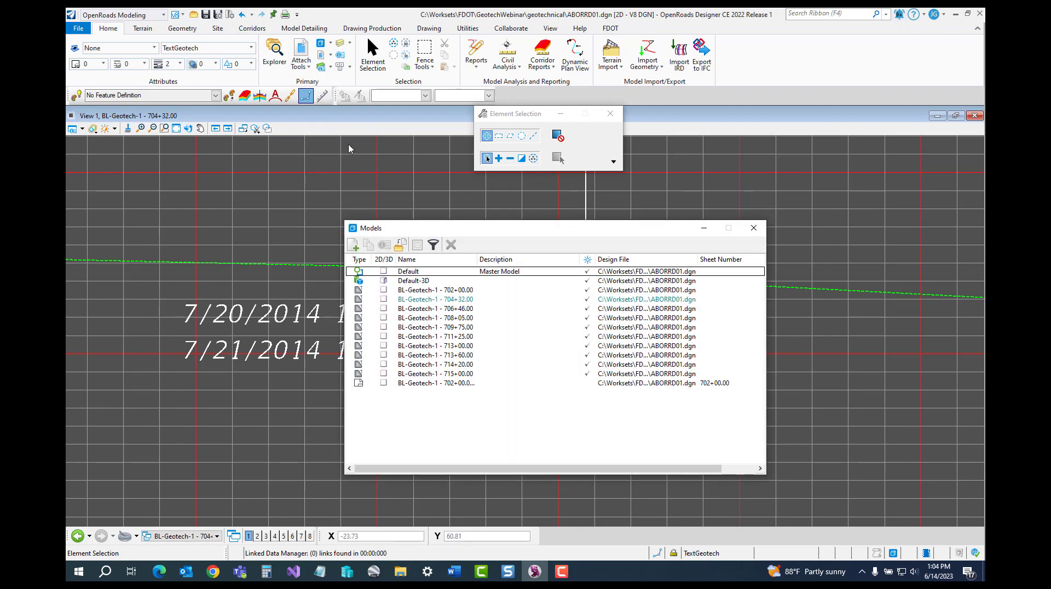
pyautogui.doubleClick(432, 309)
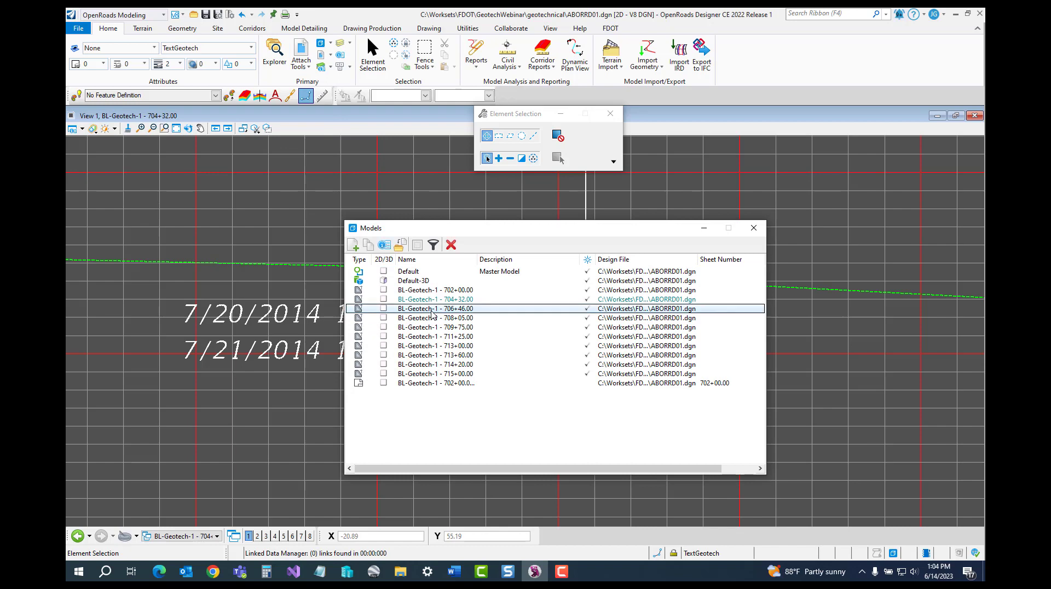
pyautogui.click(753, 228)
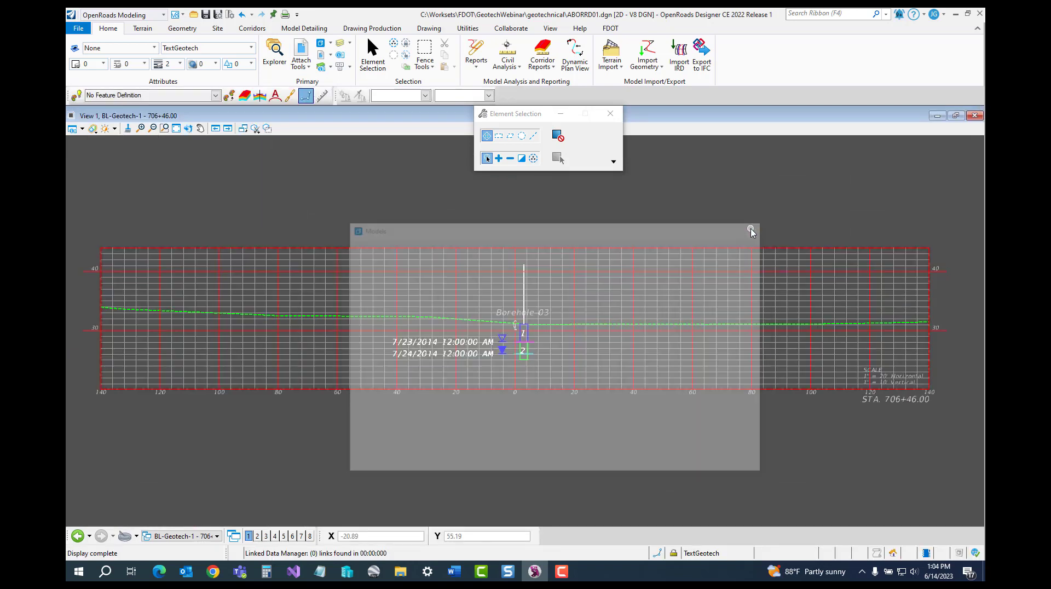
pyautogui.scroll(5, 504, 349)
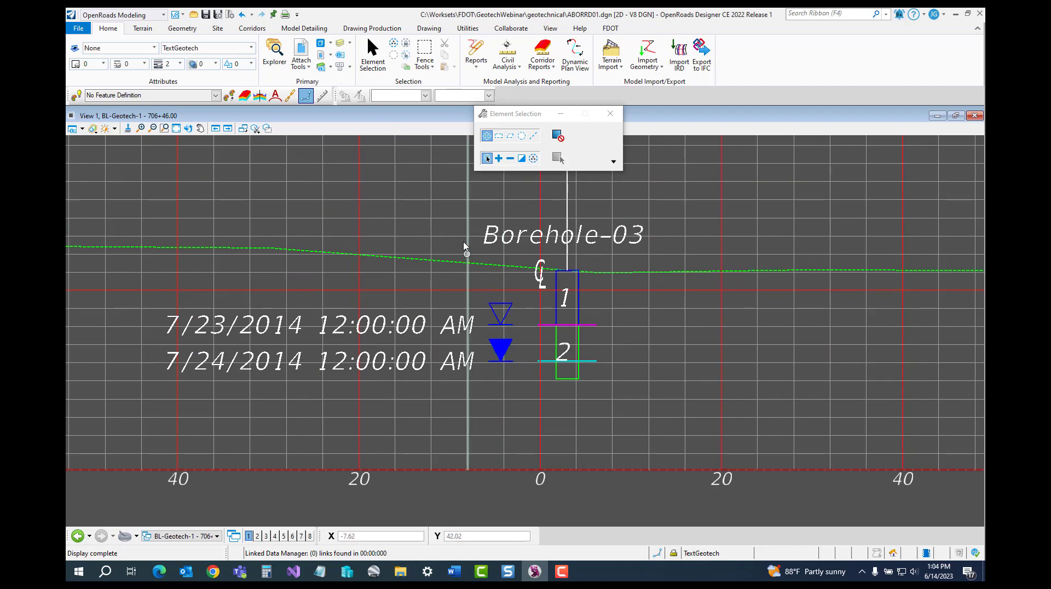
# Step: Open the BL-Geotech-1 - 713+60.00 drawing model, examine the Borehole-08 labels and strata, and close the Element Selection settings
pyautogui.click(321, 43)
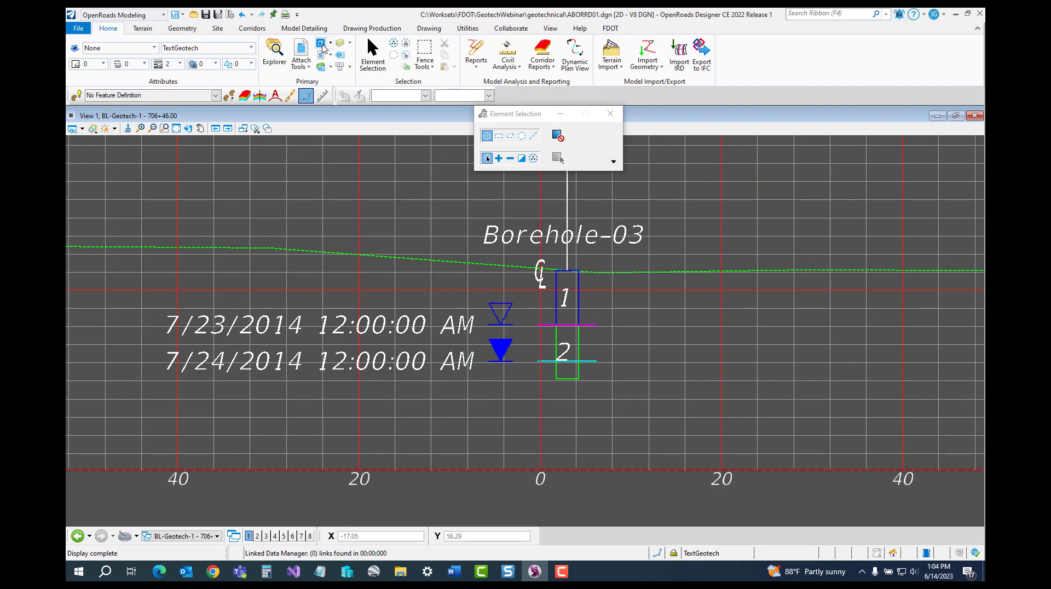
pyautogui.doubleClick(471, 355)
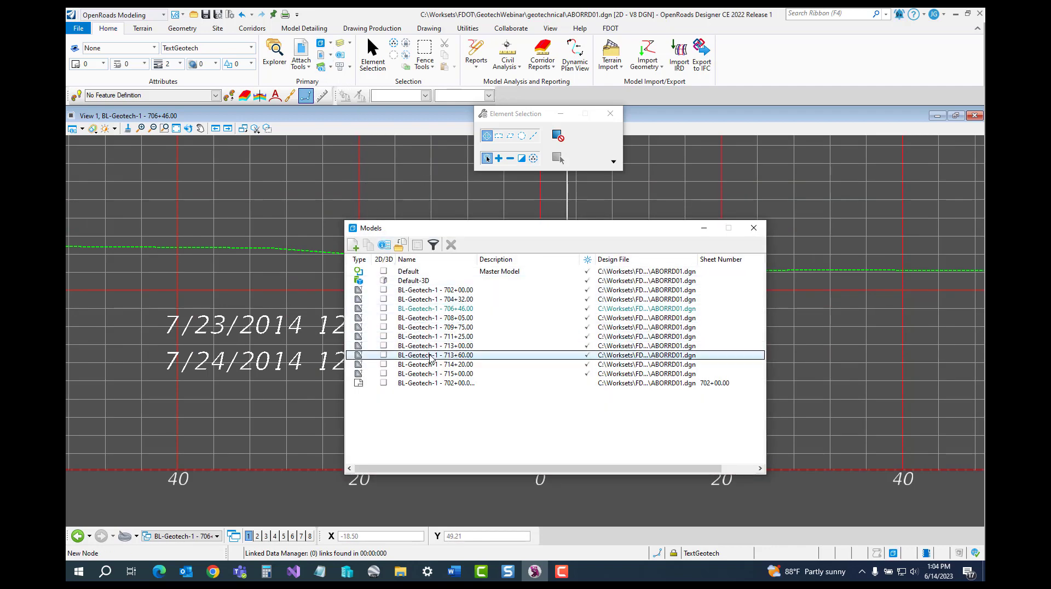
pyautogui.click(754, 227)
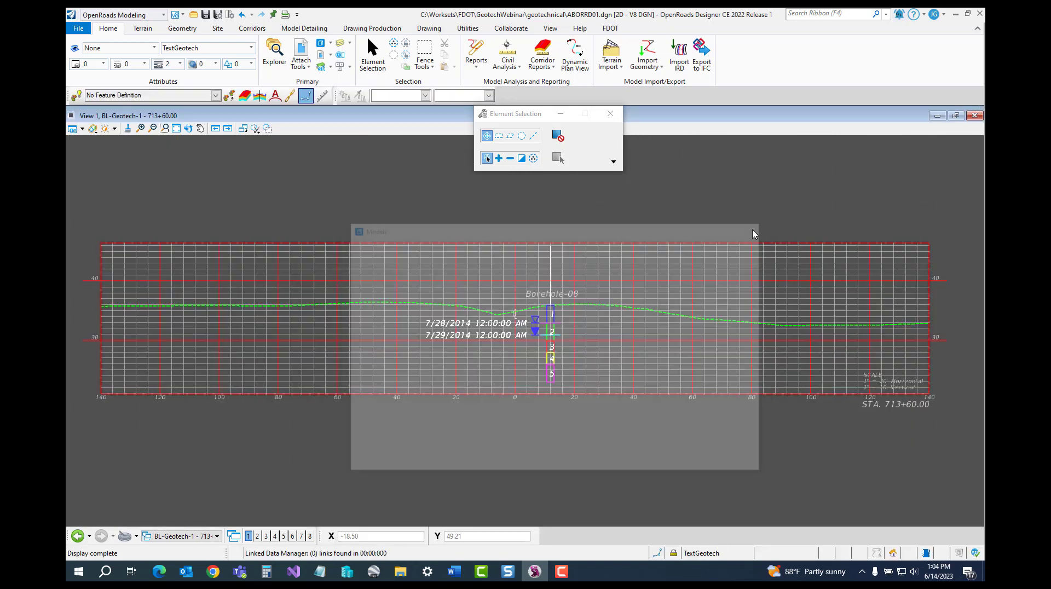
pyautogui.scroll(5, 551, 300)
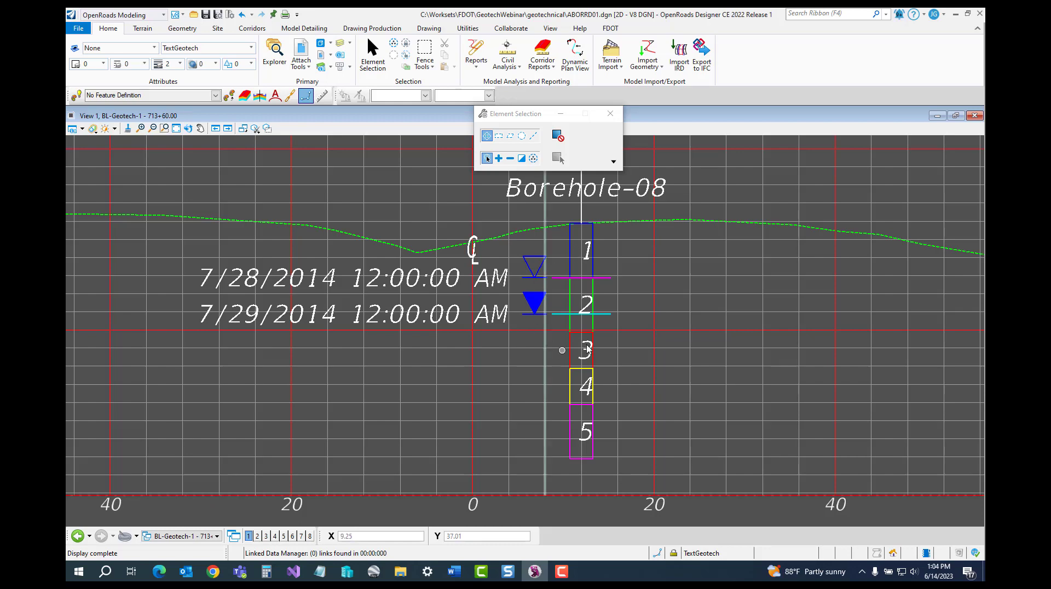
pyautogui.moveTo(551, 268)
pyautogui.mouseDown(button='middle')
pyautogui.moveTo(547, 307)
pyautogui.moveTo(545, 256)
pyautogui.mouseUp(button='middle')
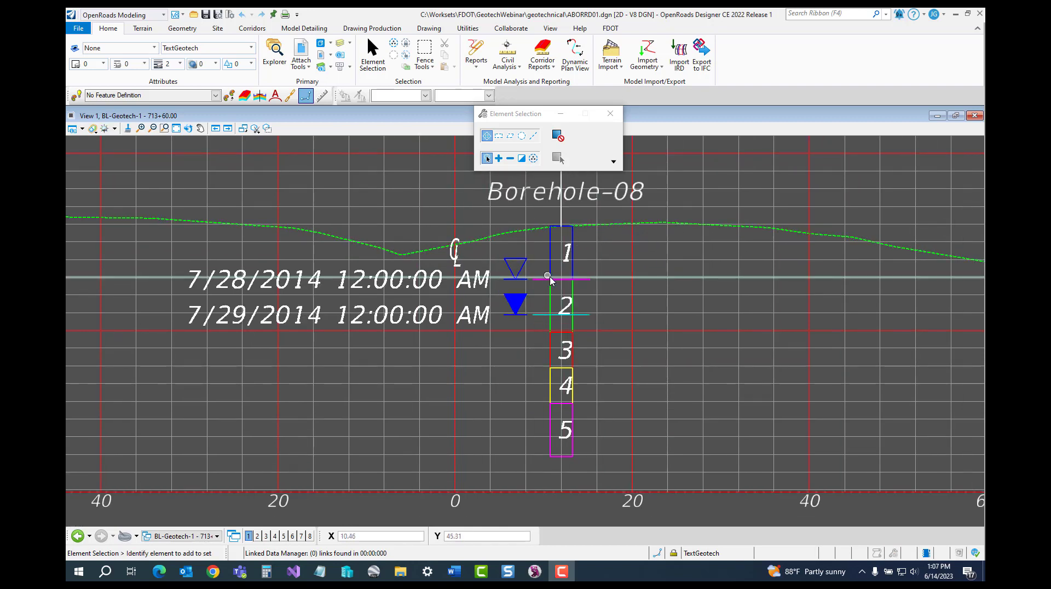
pyautogui.click(613, 121)
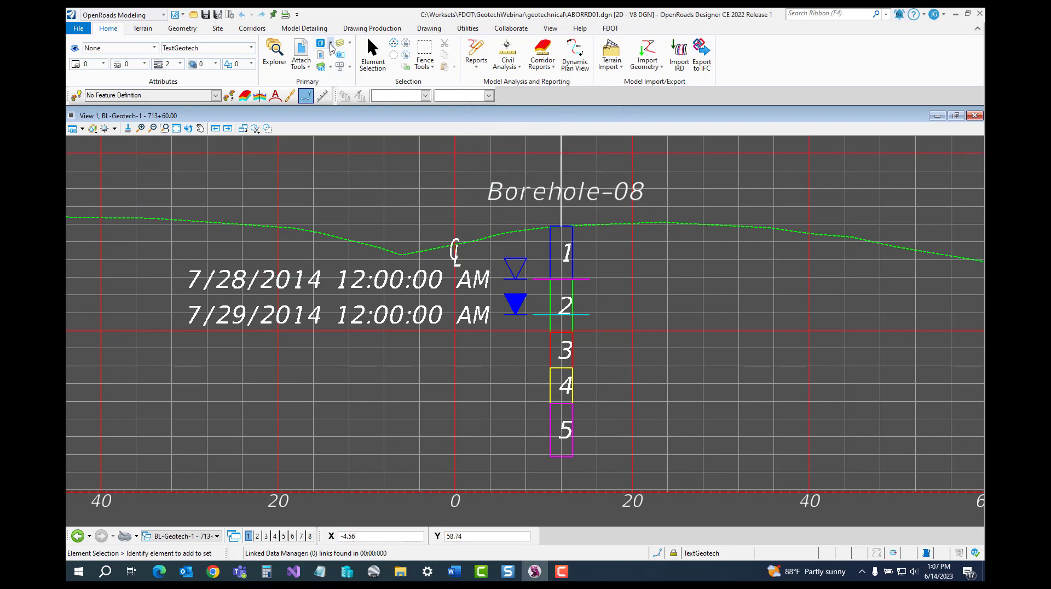
# Step: Open the BL-Geotech-1 - 702+00.00 sheet model and close the Models list
pyautogui.click(322, 44)
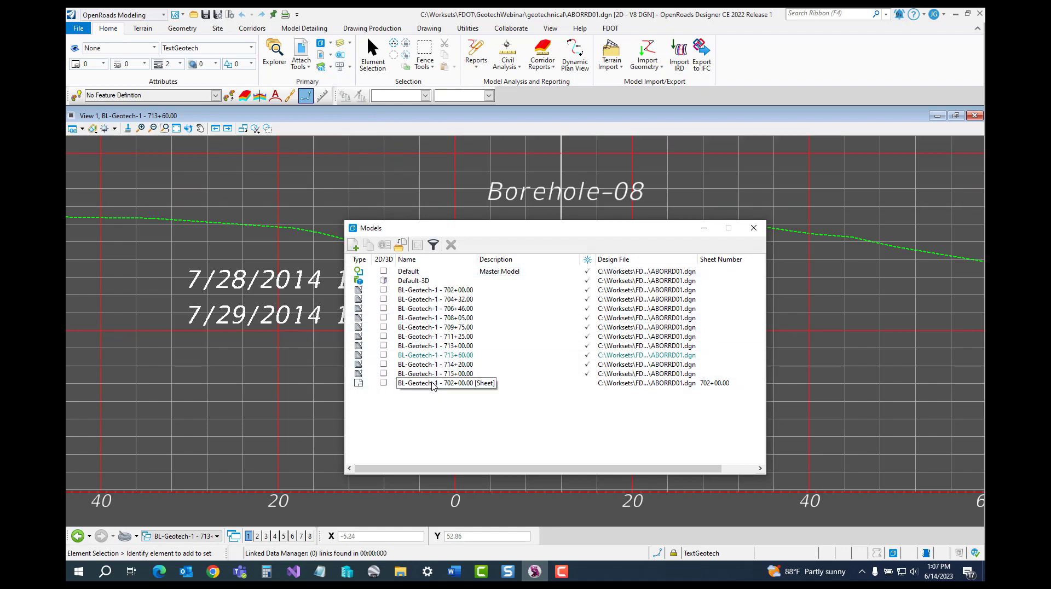
pyautogui.click(433, 384)
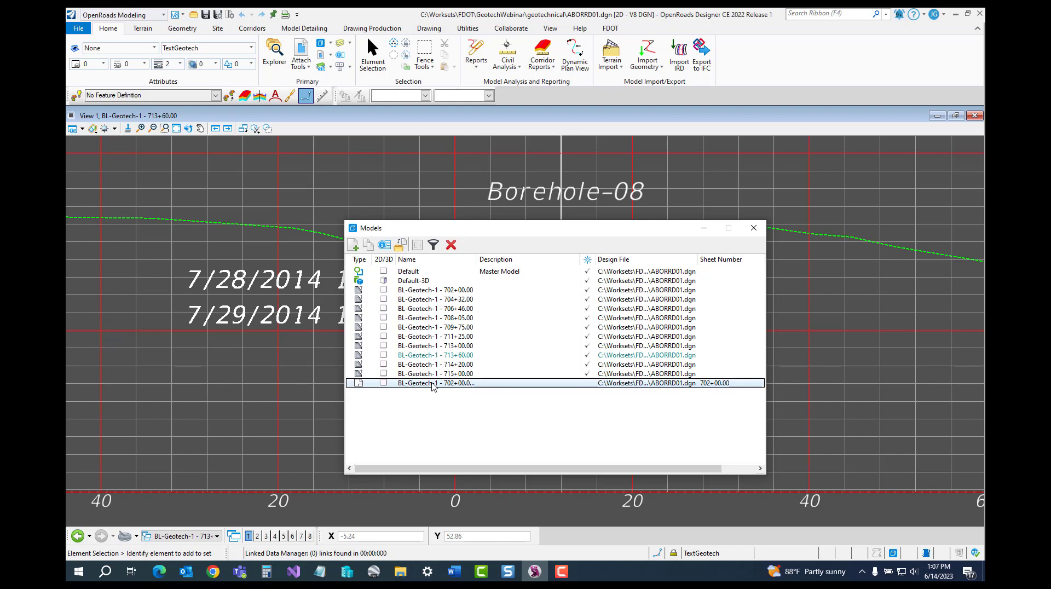
pyautogui.doubleClick(433, 384)
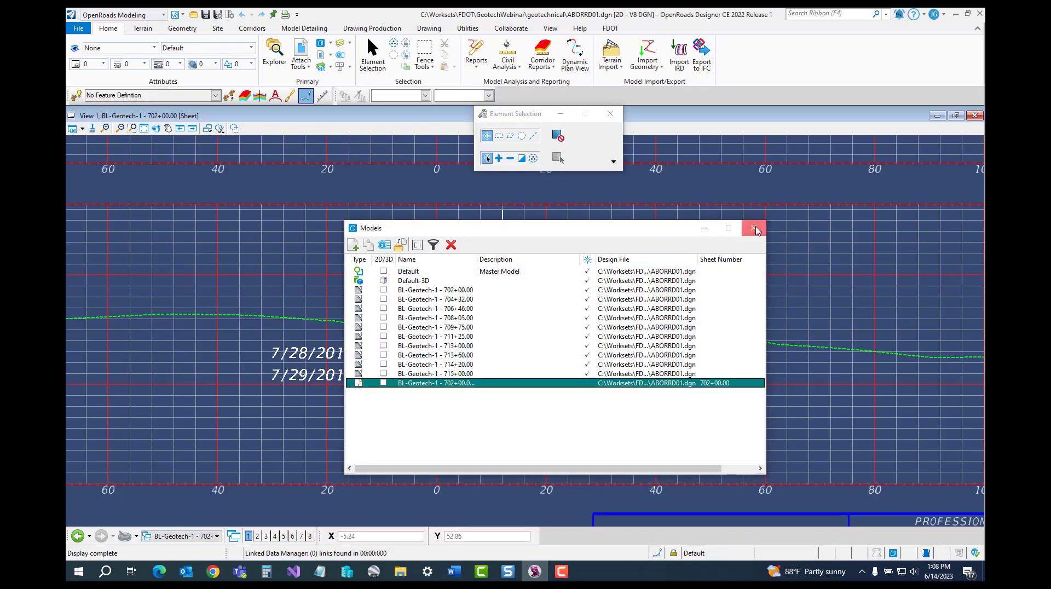
pyautogui.click(753, 228)
# Step: Inspect the labeled boreholes in all cross sections on the sheet, from STA. 702+00.00 up through both columns
pyautogui.scroll(-5, 496, 304)
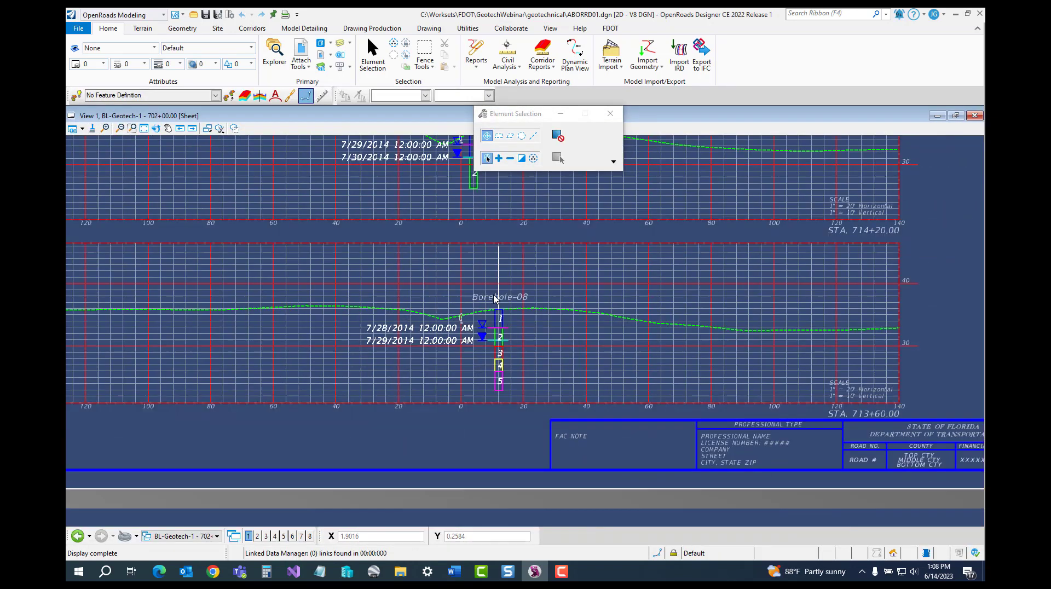
pyautogui.moveTo(668, 244); pyautogui.dragTo(706, 272, button='middle')
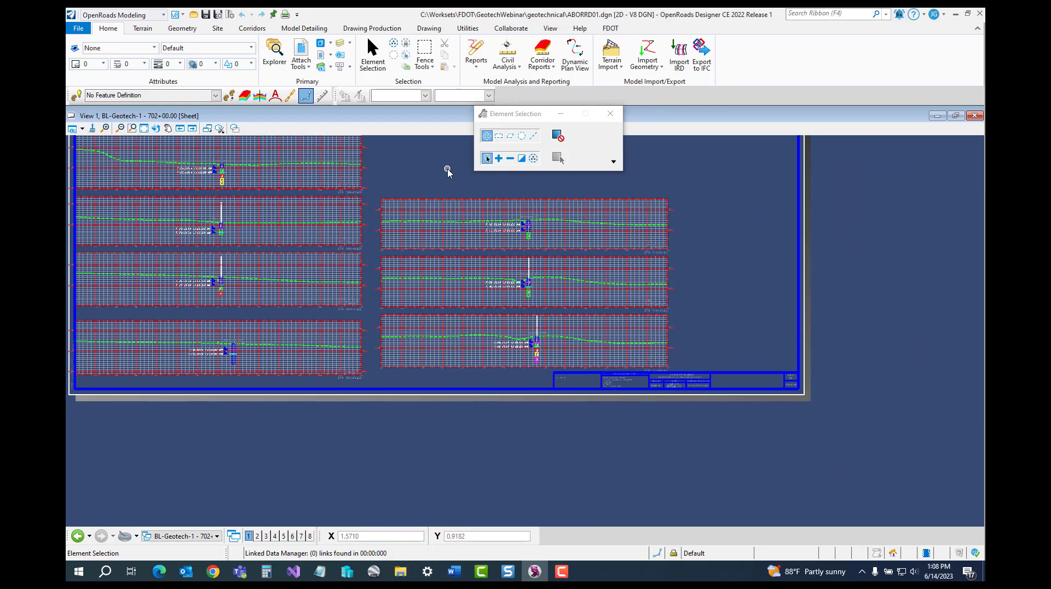
pyautogui.moveTo(502, 211); pyautogui.dragTo(540, 312, button='middle')
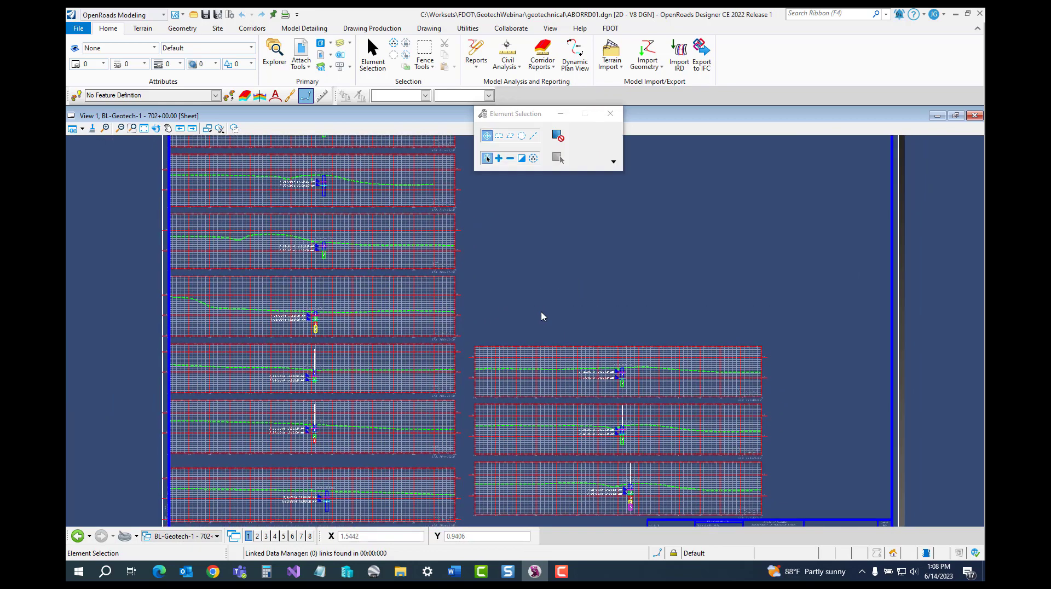
pyautogui.scroll(-3, 539, 312)
pyautogui.scroll(5, 397, 189)
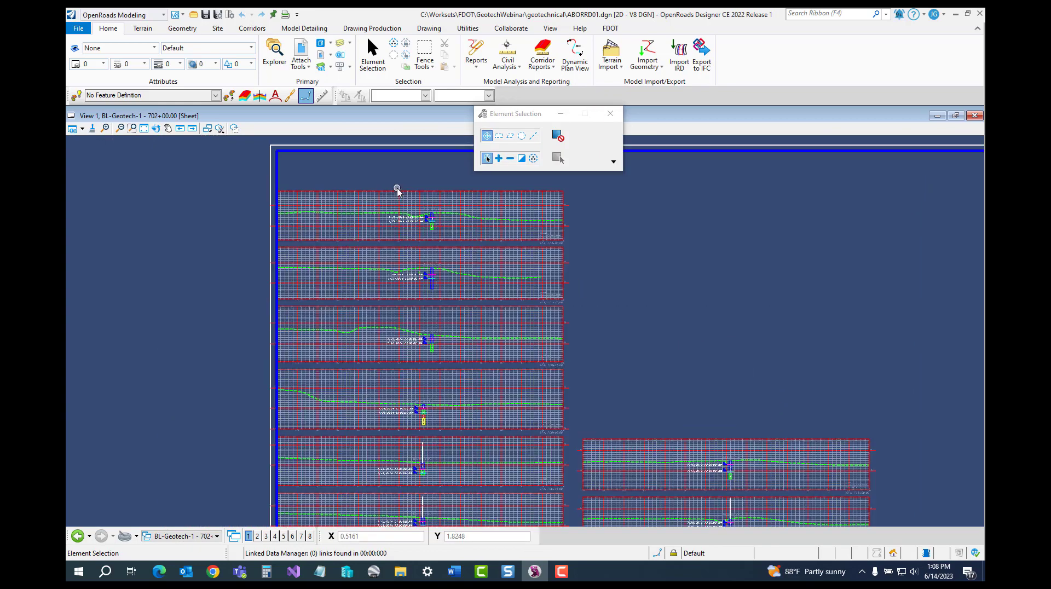
pyautogui.moveTo(469, 278); pyautogui.dragTo(455, 163, button='middle')
pyautogui.moveTo(468, 347); pyautogui.dragTo(463, 186, button='middle')
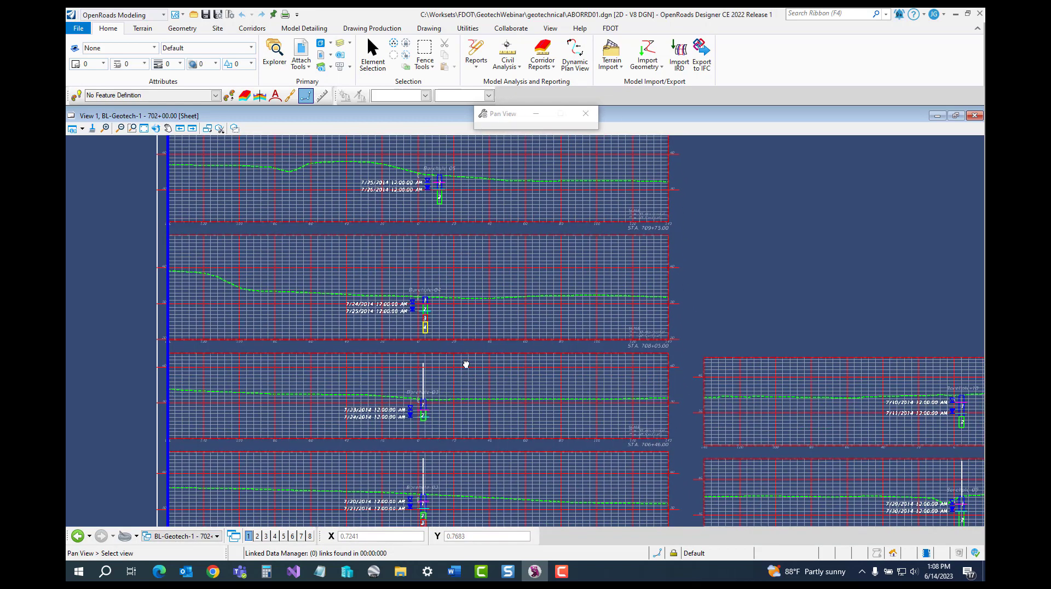
pyautogui.moveTo(465, 363); pyautogui.dragTo(459, 230, button='middle')
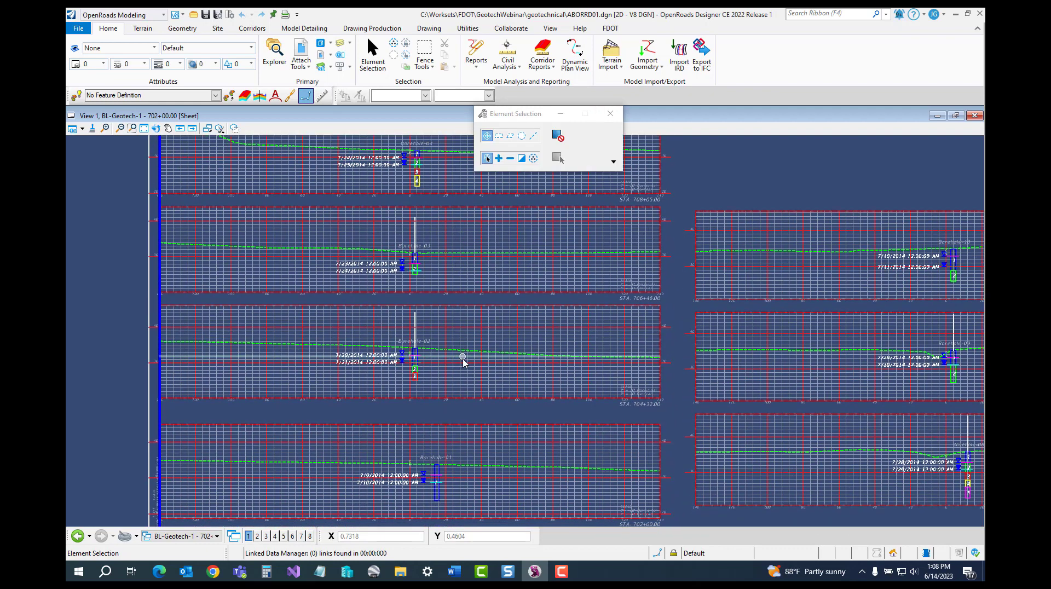
pyautogui.moveTo(462, 357); pyautogui.dragTo(469, 241, button='middle')
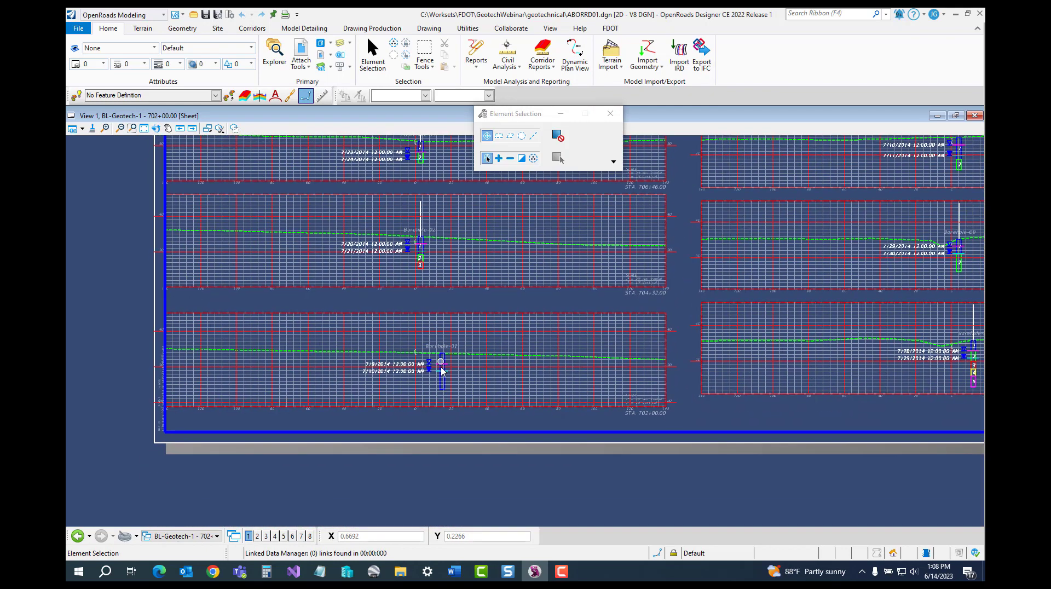
pyautogui.scroll(2, 683, 345)
pyautogui.moveTo(674, 344); pyautogui.dragTo(564, 335, button='middle')
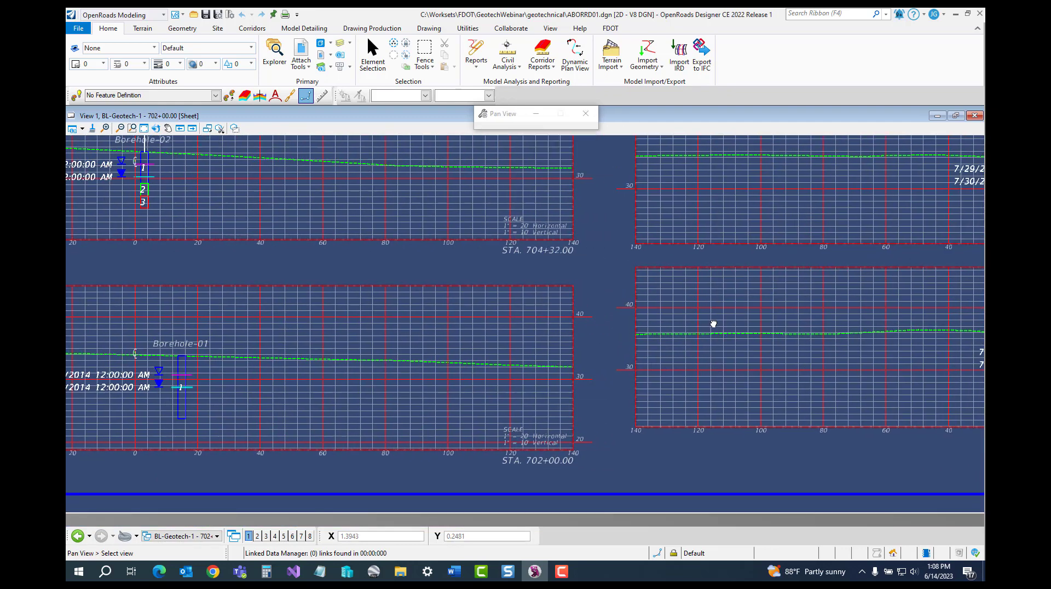
pyautogui.moveTo(711, 323); pyautogui.dragTo(547, 382, button='middle')
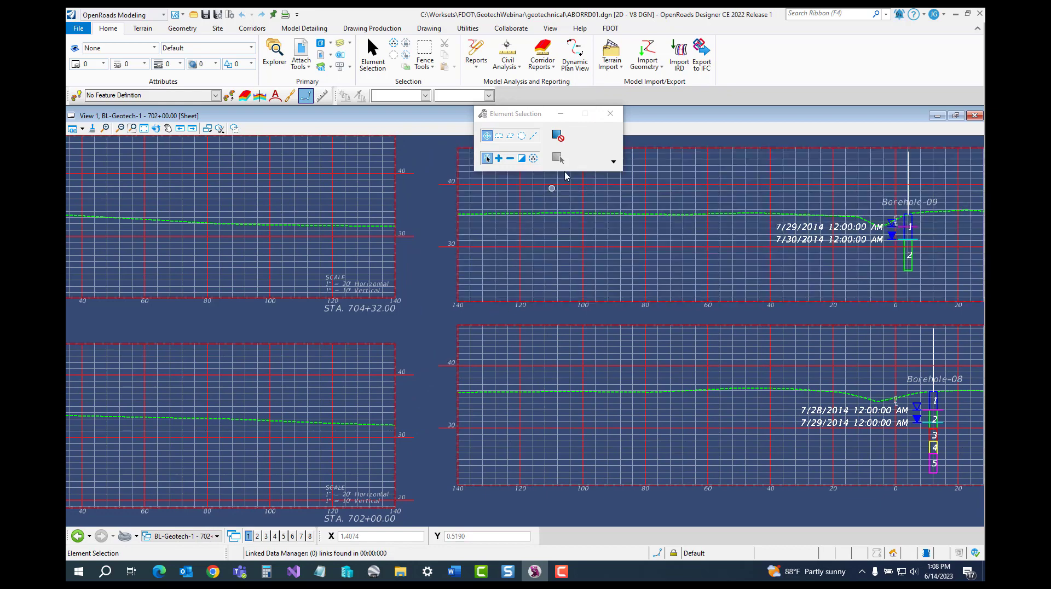
pyautogui.click(609, 115)
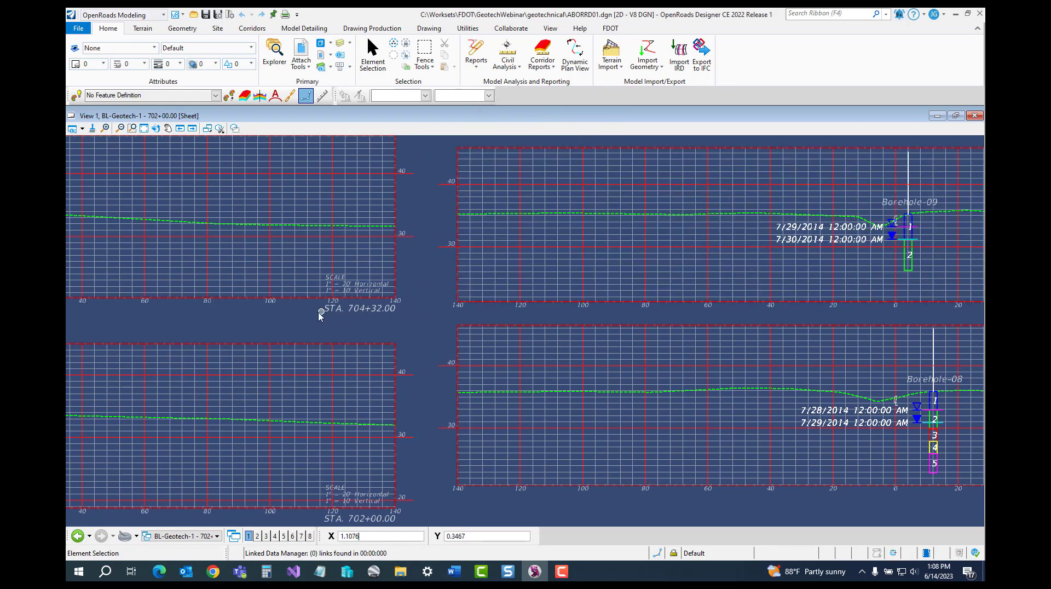
pyautogui.moveTo(323, 324); pyautogui.dragTo(326, 310, button='middle')
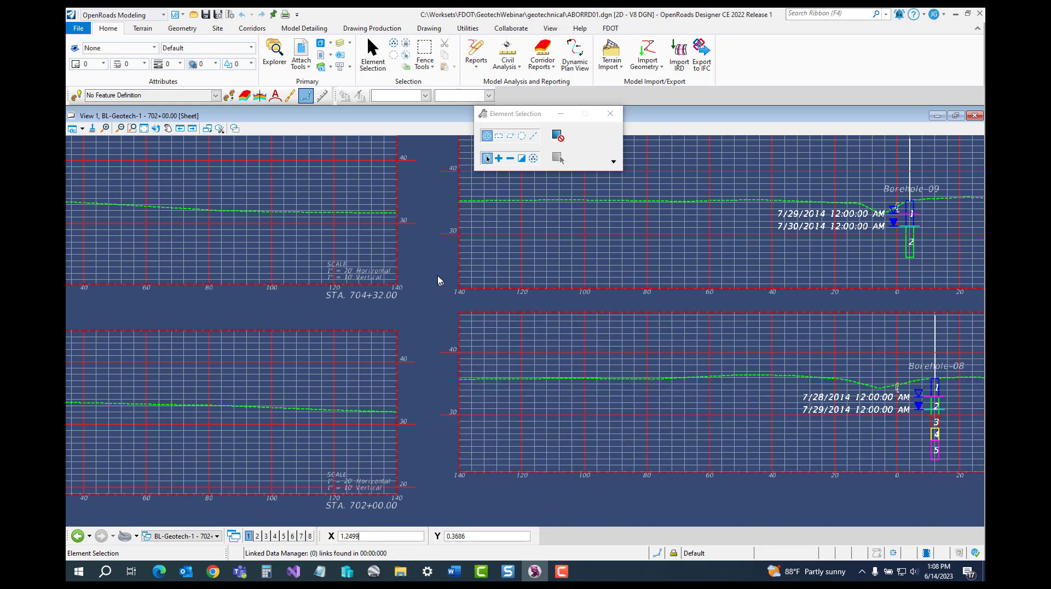
pyautogui.moveTo(434, 281); pyautogui.dragTo(82, 262, button='middle')
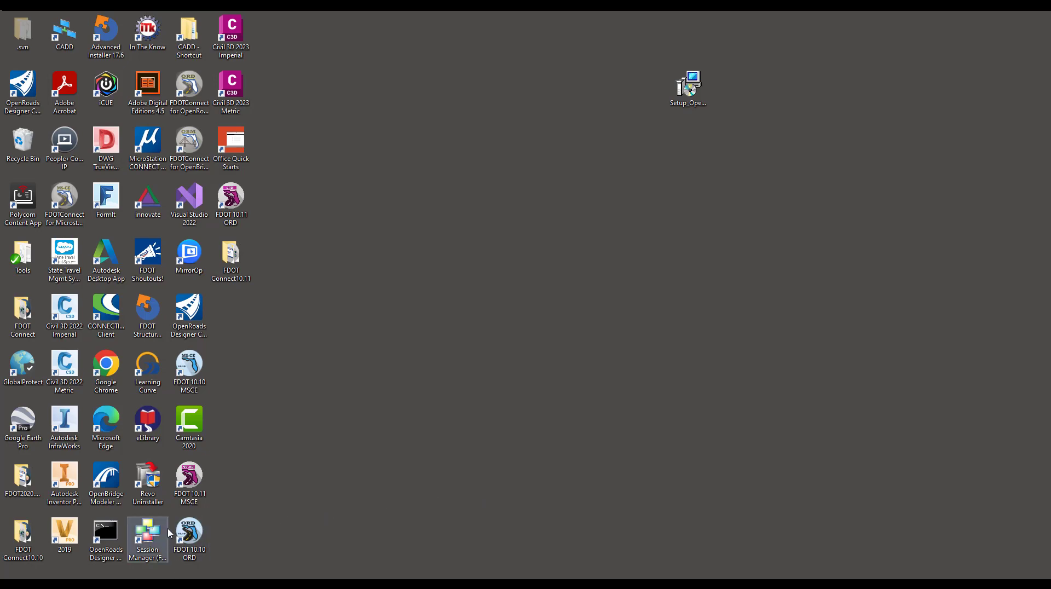
# Step: Switch to File Explorer and open the Geotechnical folder of the GeotechWebinar workset
pyautogui.press('super+e')
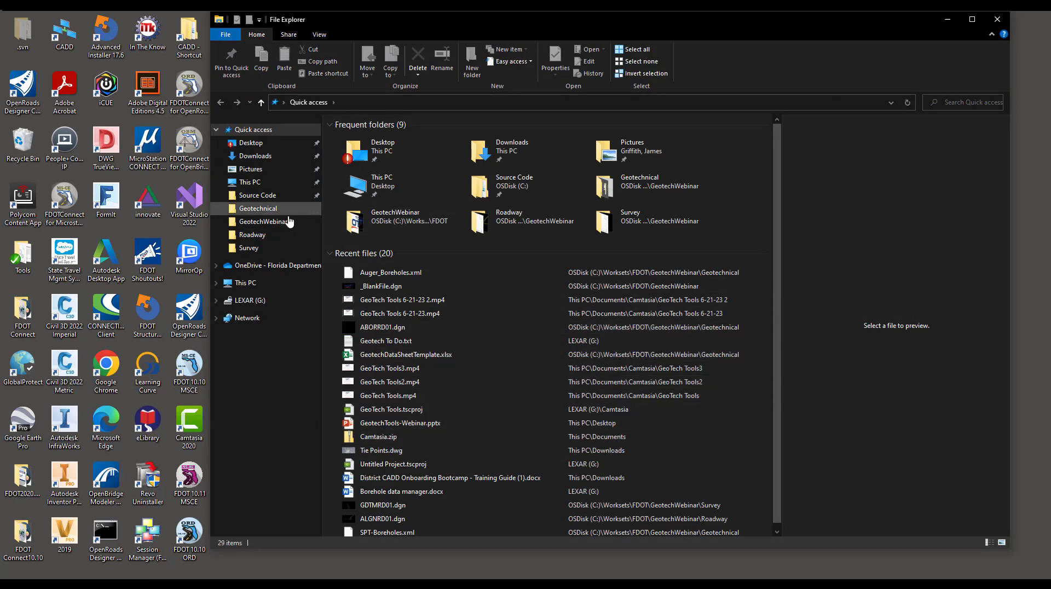
pyautogui.click(263, 221)
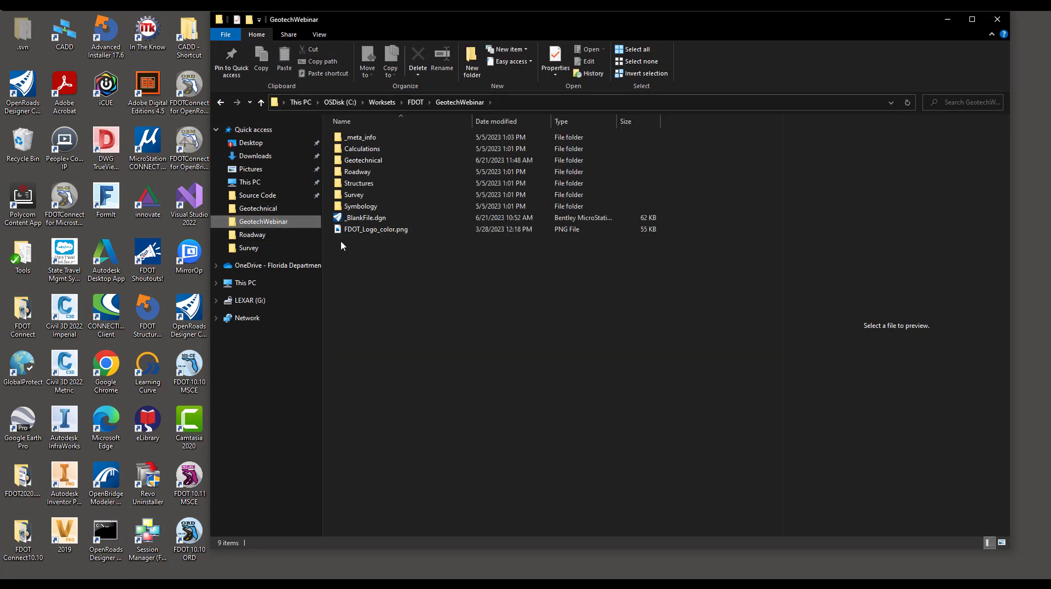
pyautogui.doubleClick(402, 160)
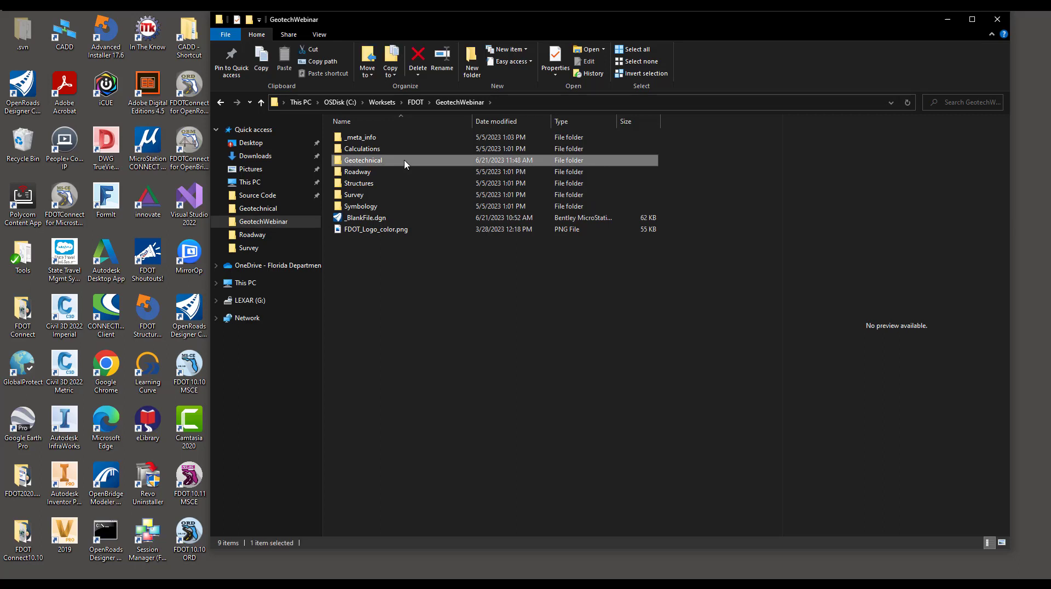
# Step: Preview the geotechnical design files ABORRD01.dgn, B999Boring01.dgn and RPTBRD01.dgn in the folder
pyautogui.click(427, 139)
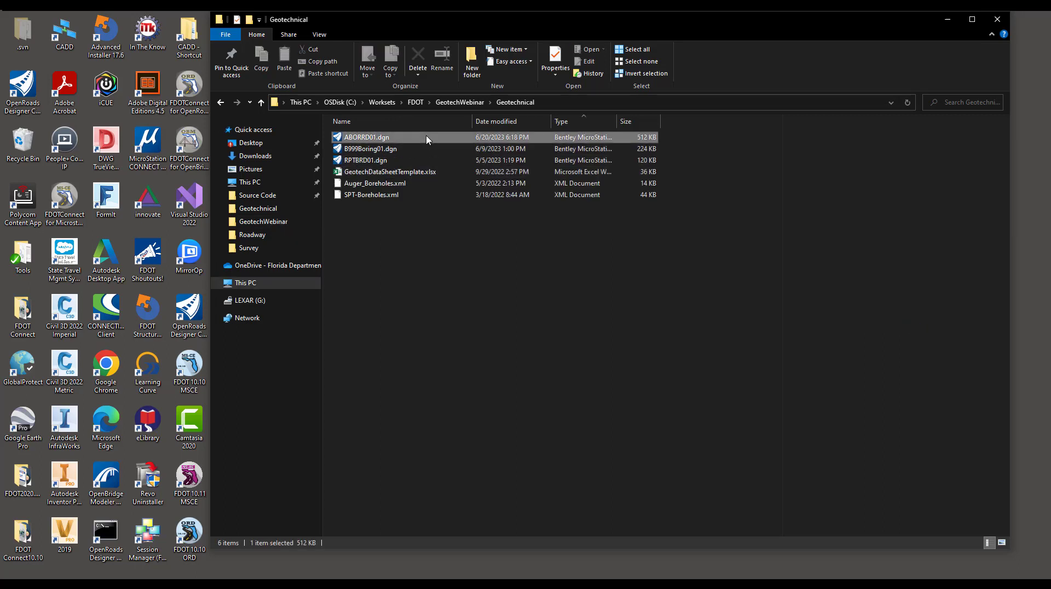
pyautogui.click(422, 150)
pyautogui.click(420, 160)
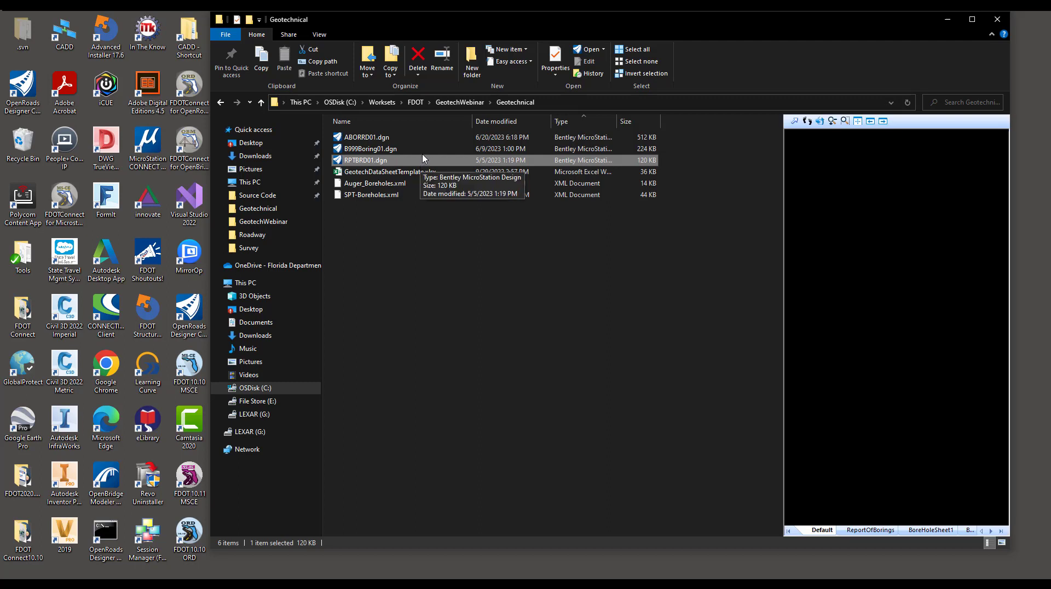
pyautogui.click(423, 151)
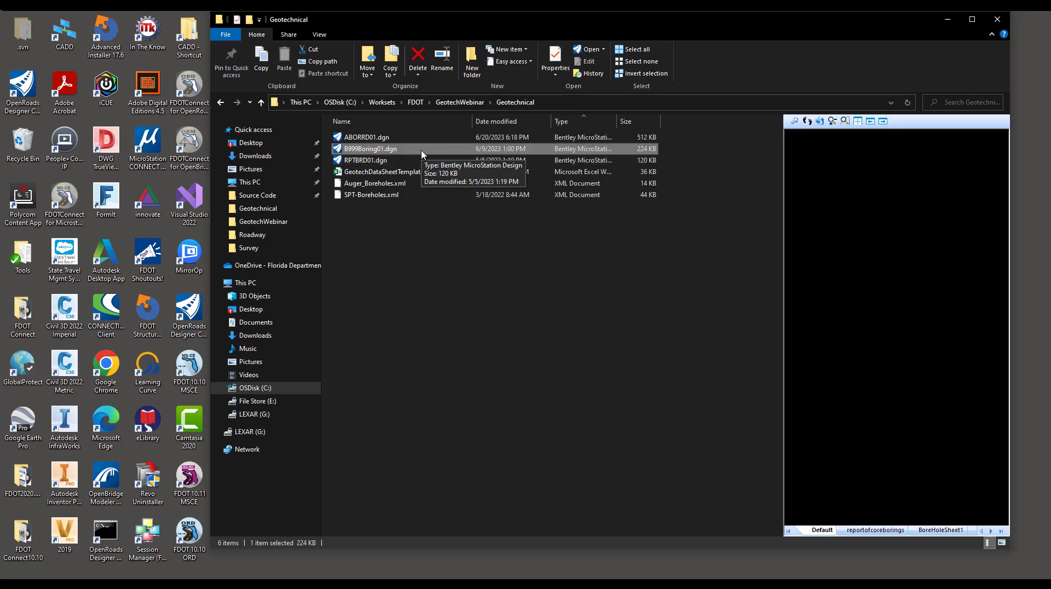
pyautogui.click(425, 161)
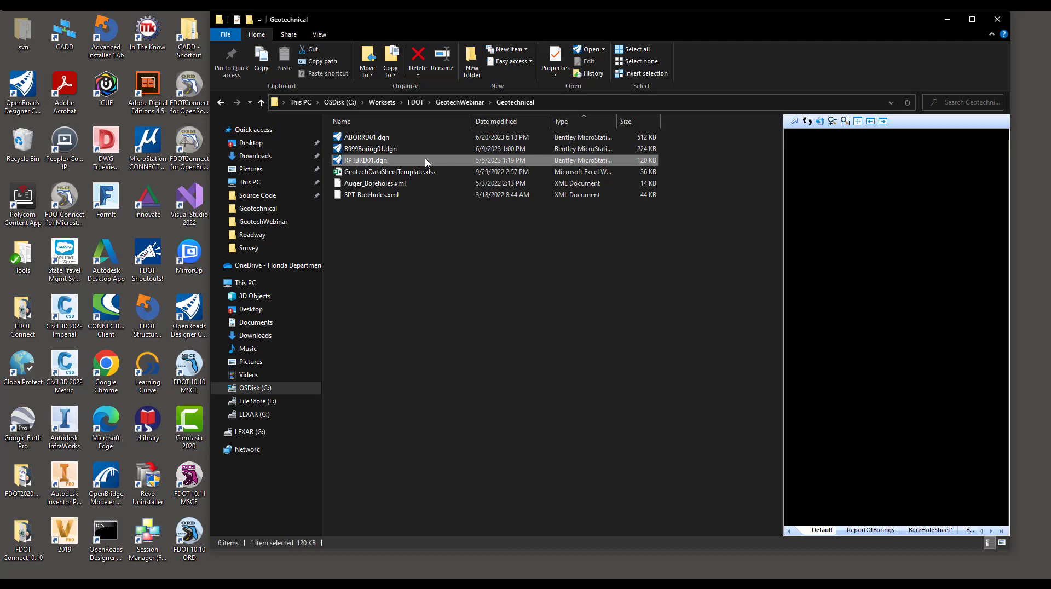
pyautogui.click(423, 139)
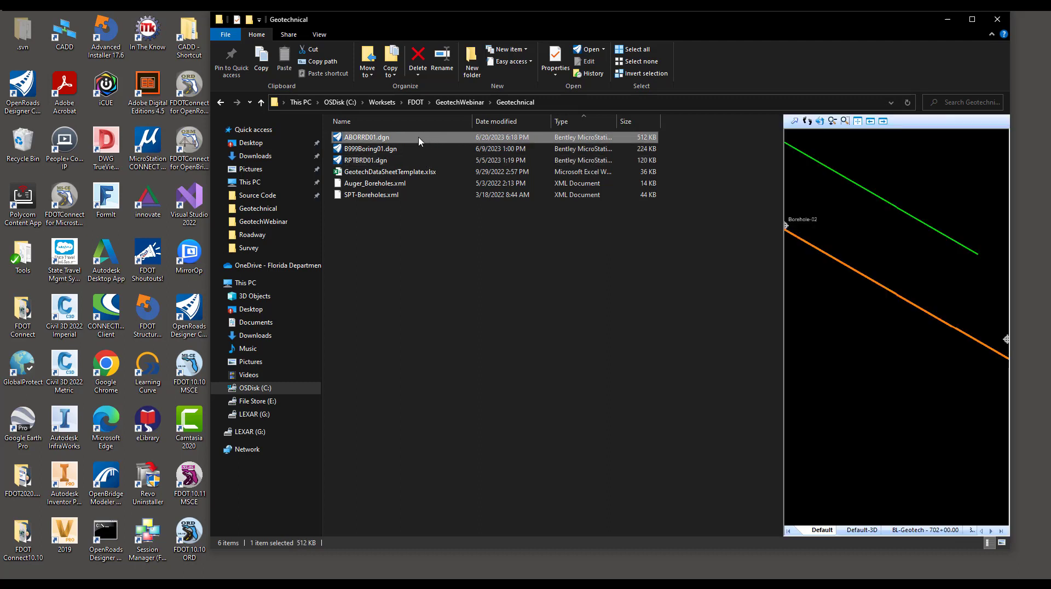